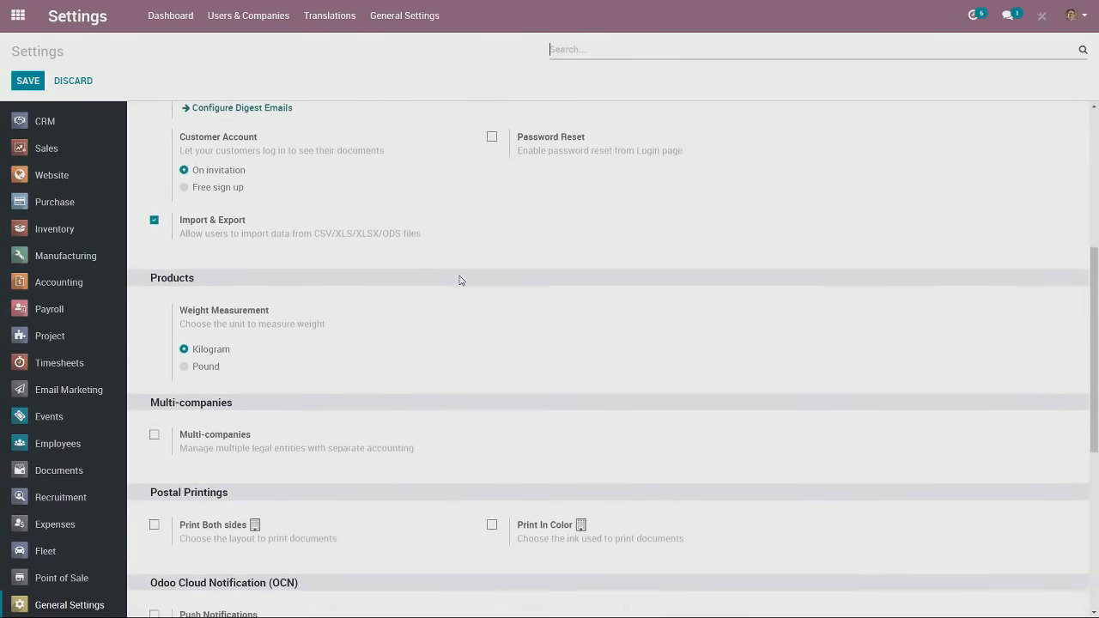
Step: Enable Multi-companies and Inter Company Flows in General Settings and save the change
{"action": "scroll", "coordinate": [481, 304], "scroll_direction": "down", "scroll_amount": 2}
{"action": "scroll", "coordinate": [480, 306], "scroll_direction": "down", "scroll_amount": 5}
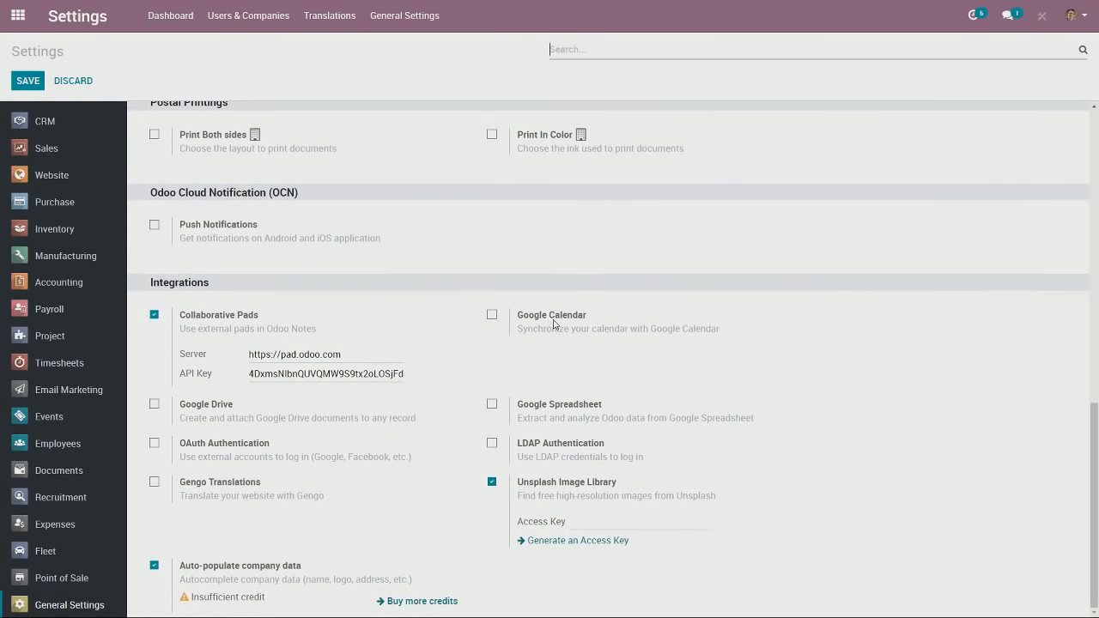
{"action": "scroll", "coordinate": [566, 357], "scroll_direction": "up", "scroll_amount": 2}
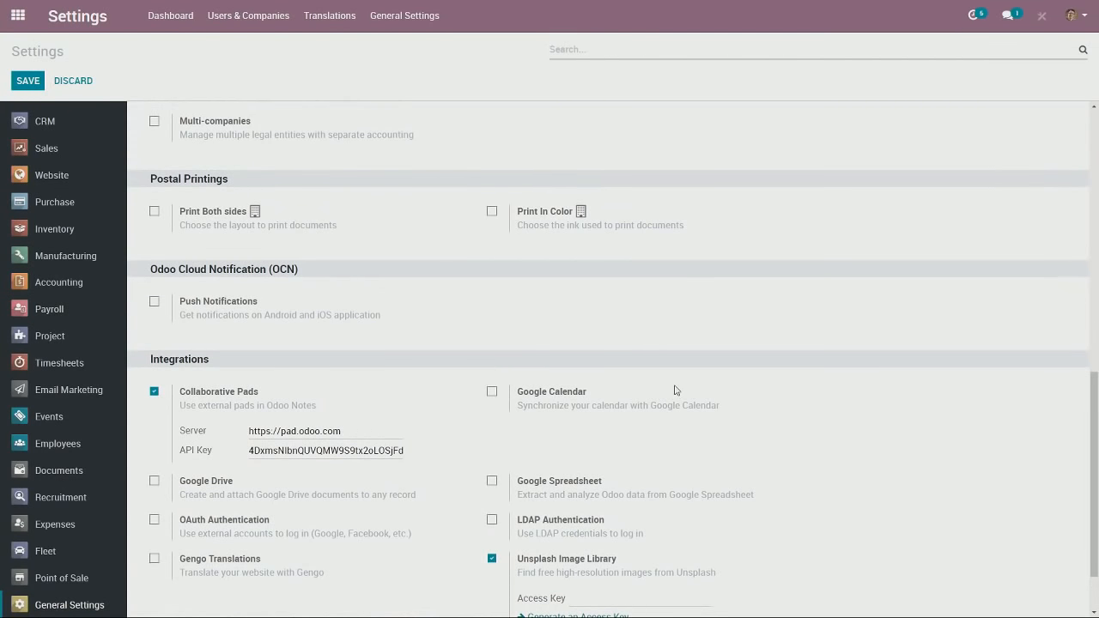
{"action": "scroll", "coordinate": [674, 391], "scroll_direction": "up", "scroll_amount": 1}
{"action": "scroll", "coordinate": [670, 389], "scroll_direction": "up", "scroll_amount": 2}
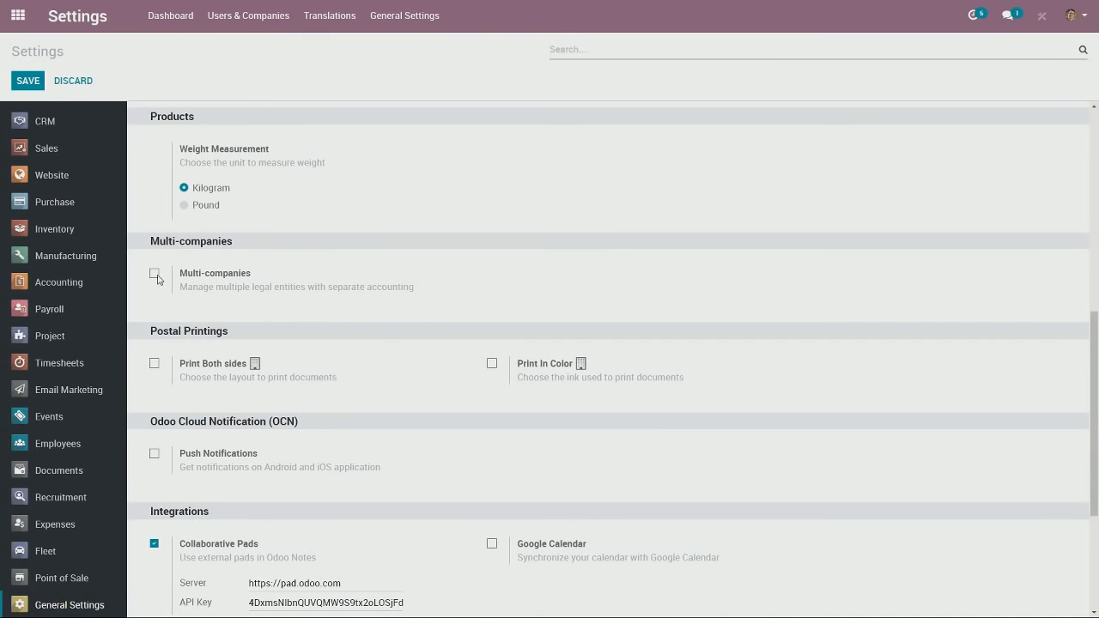
{"action": "left_click", "coordinate": [155, 274]}
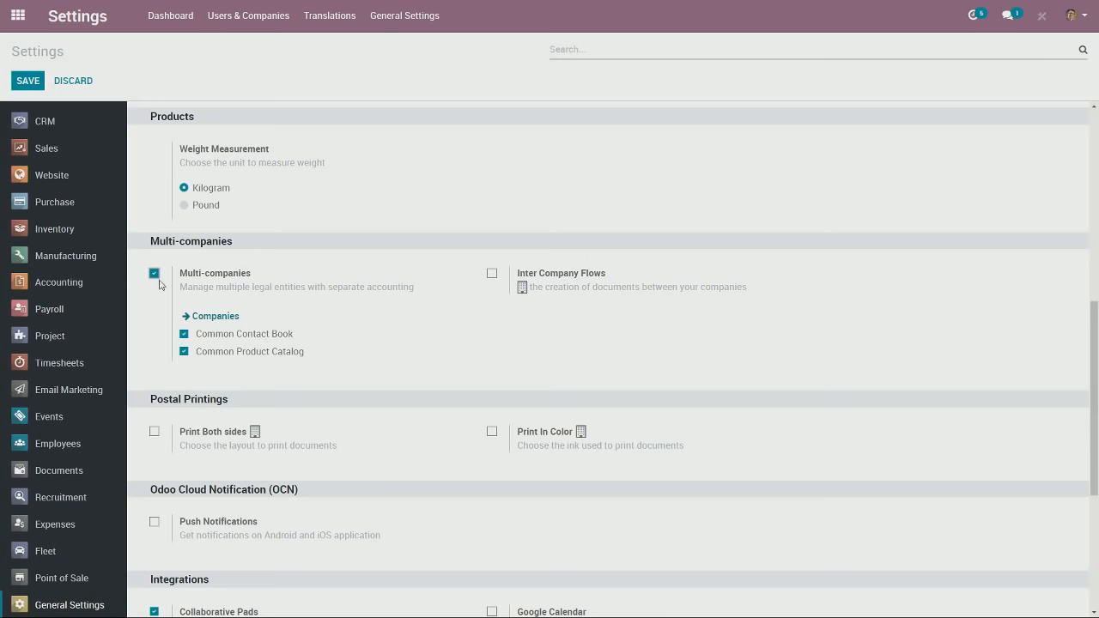
{"action": "mouse_move", "coordinate": [498, 303]}
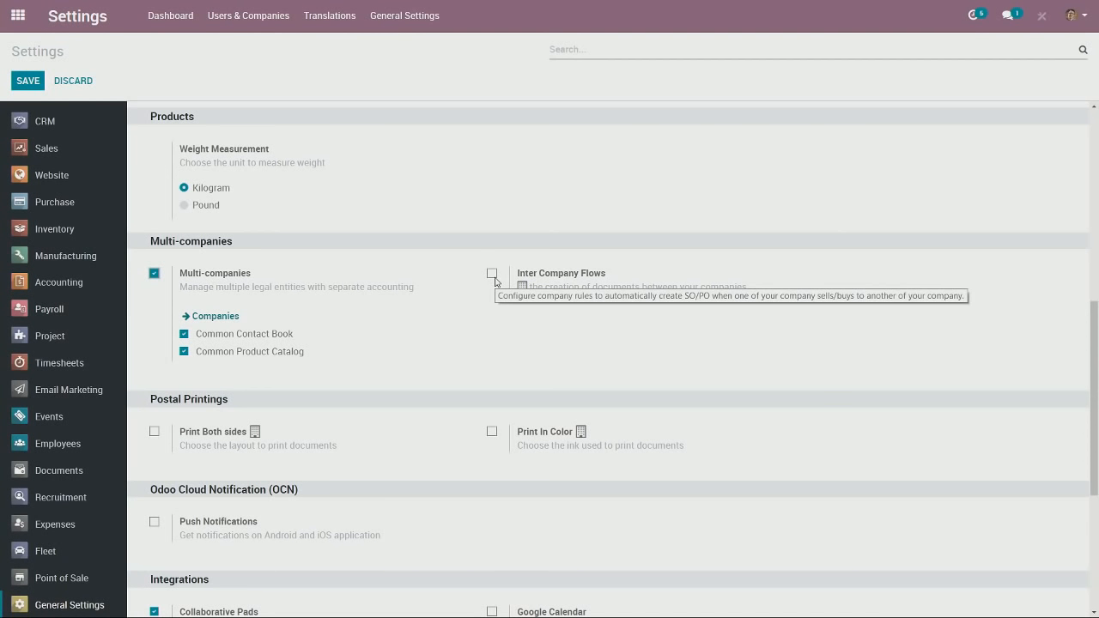
{"action": "left_click", "coordinate": [493, 275]}
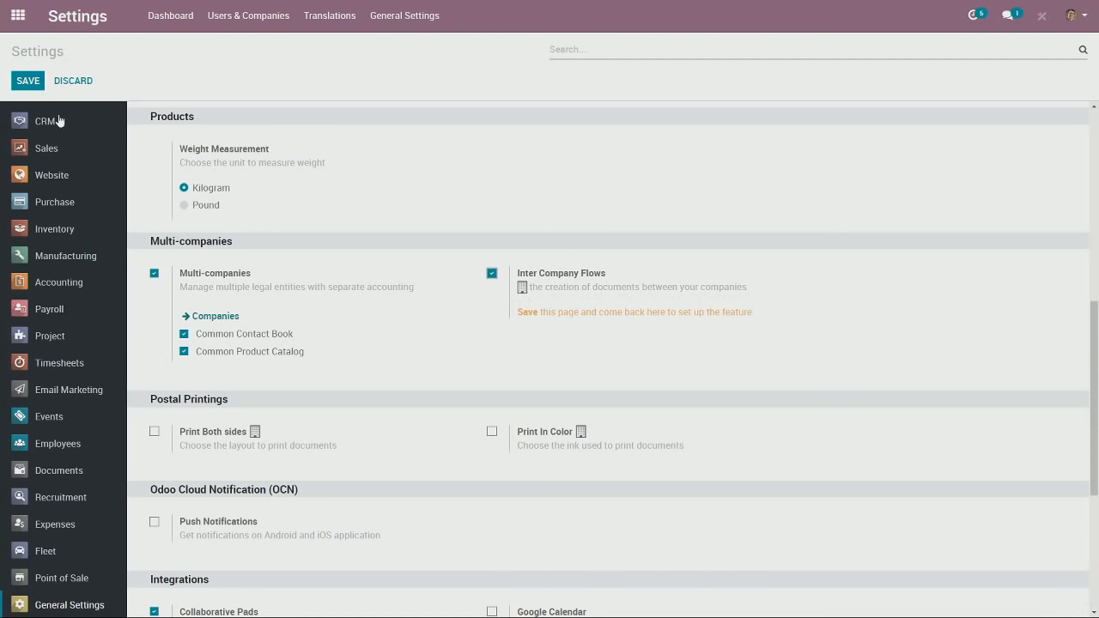
{"action": "left_click", "coordinate": [26, 84]}
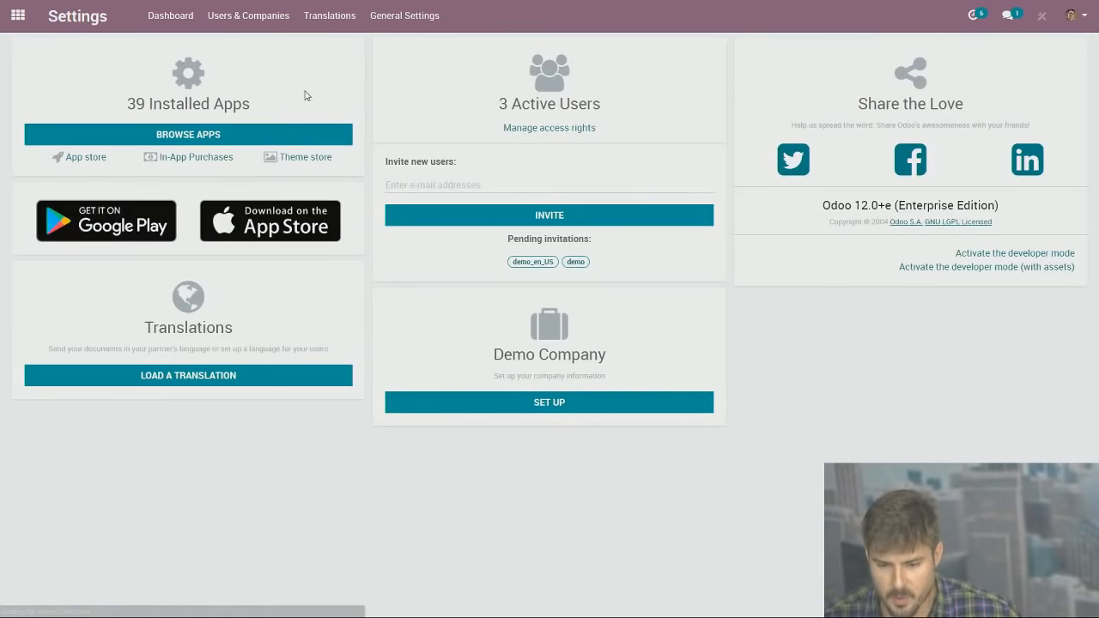
Step: Start a new company record and fill its name as Demandforce from the suggestions
{"action": "left_click", "coordinate": [546, 405]}
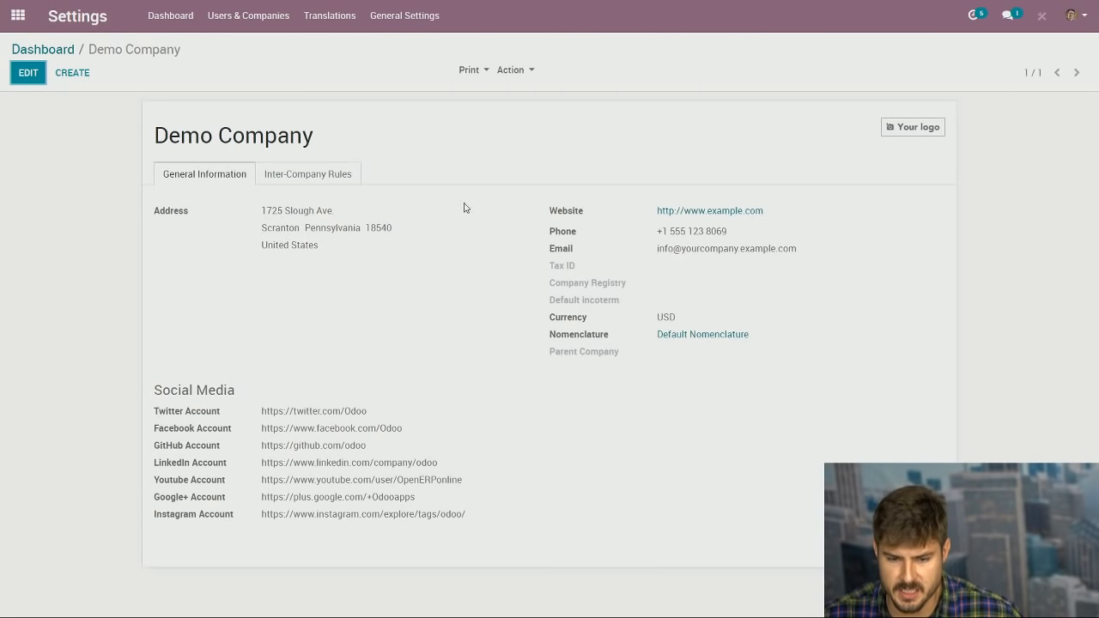
{"action": "left_click", "coordinate": [76, 75]}
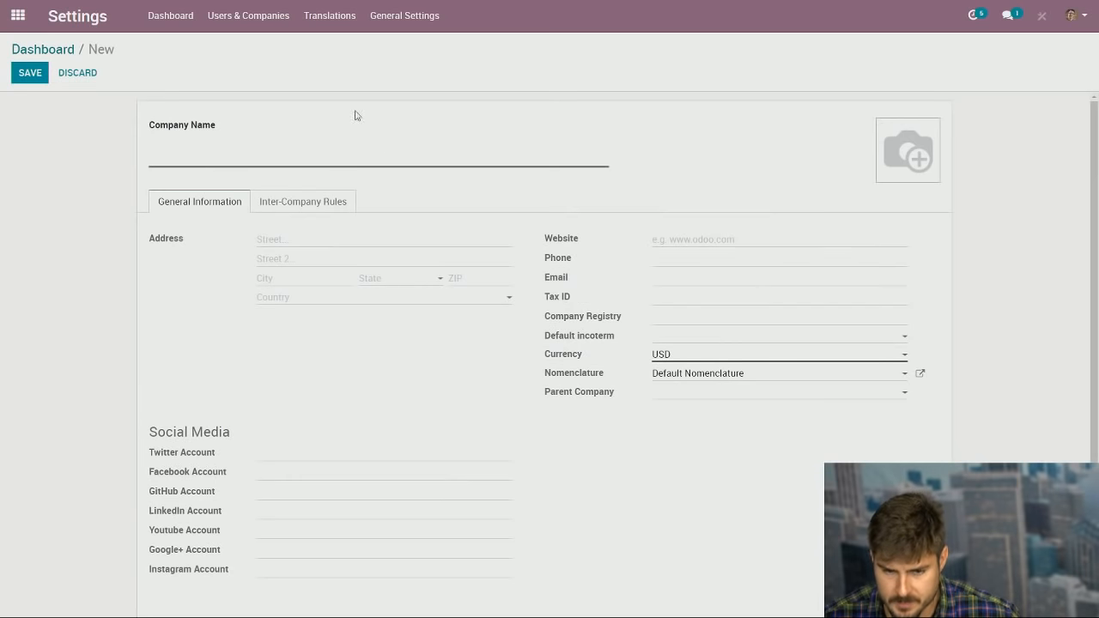
{"action": "type", "text": "Demo"}
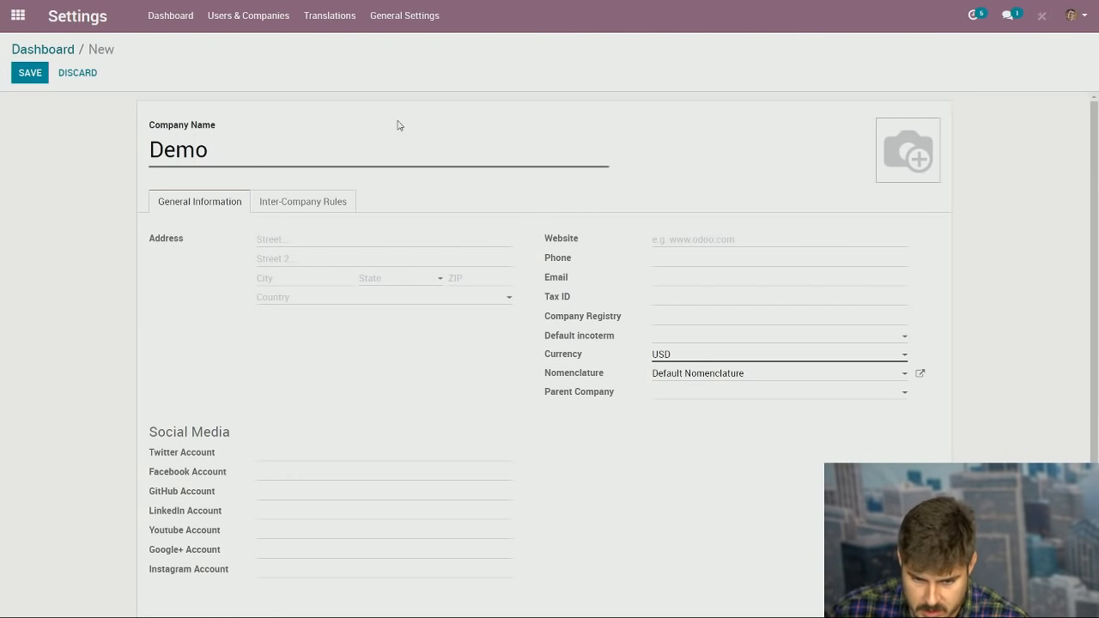
{"action": "key", "text": "BackSpace"}
{"action": "key", "text": "BackSpace"}
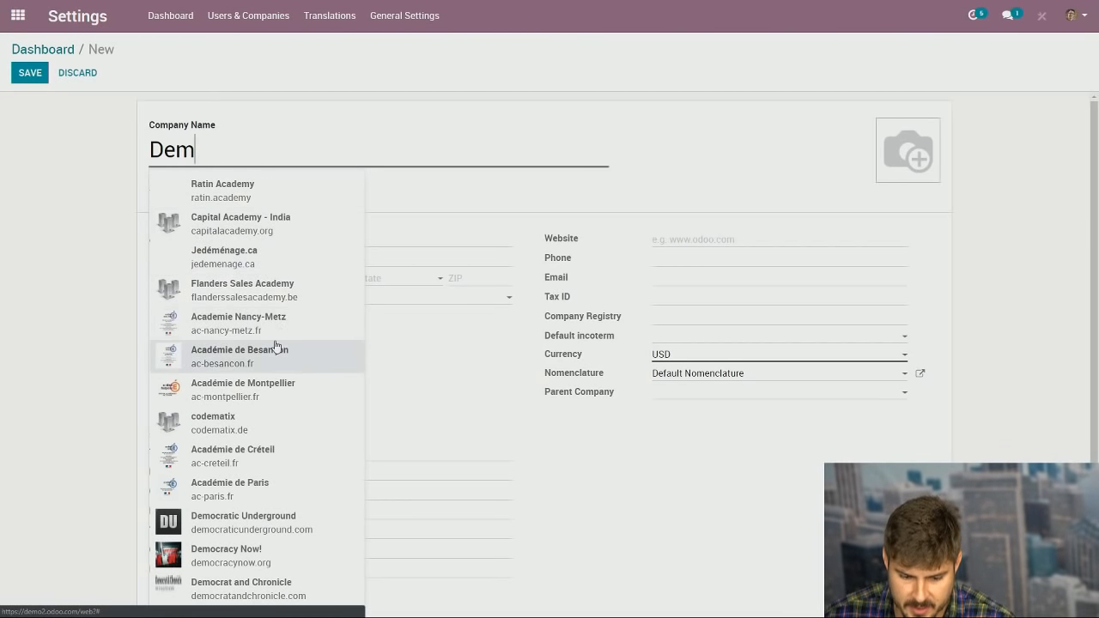
{"action": "scroll", "coordinate": [275, 345], "scroll_direction": "down", "scroll_amount": 2}
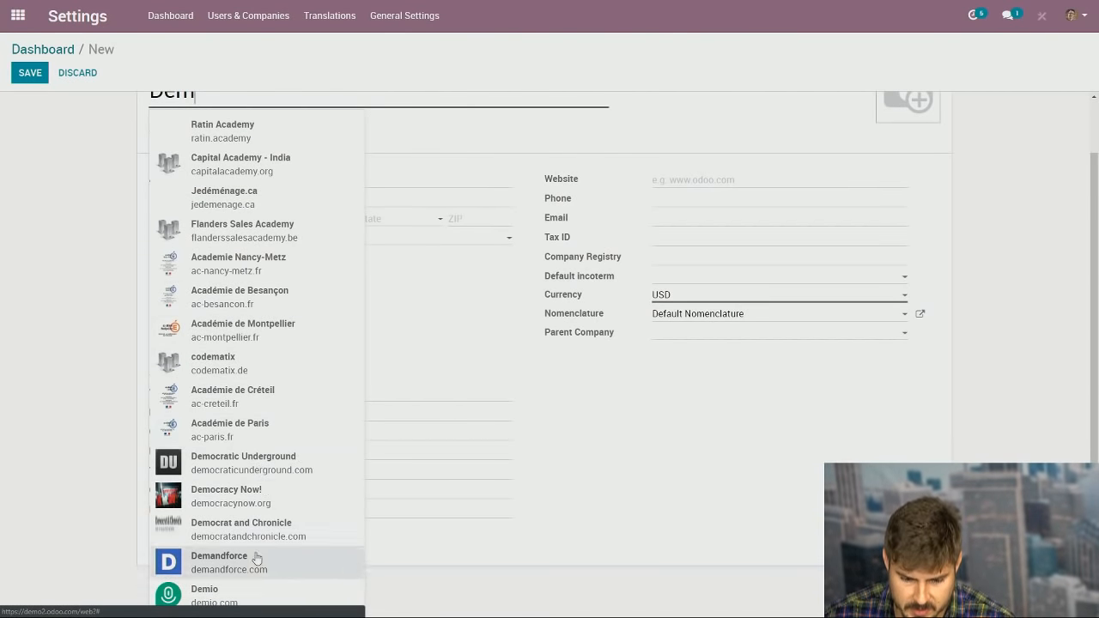
{"action": "left_click", "coordinate": [256, 559]}
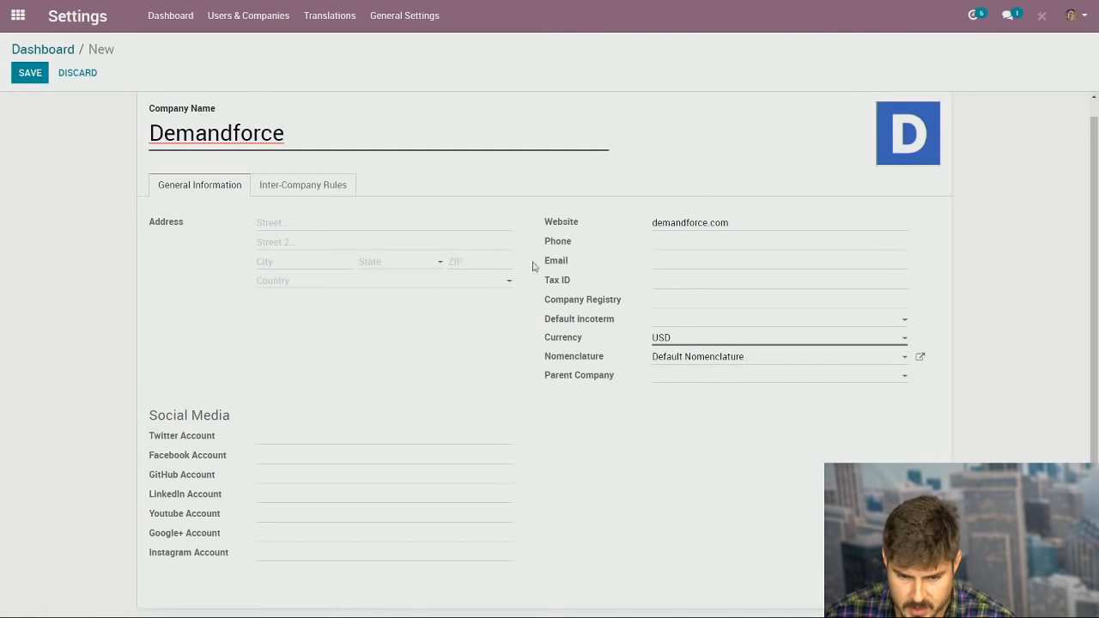
Step: Fill in the company's e-mail and phone number, then save the Demandforce company
{"action": "left_click", "coordinate": [678, 264]}
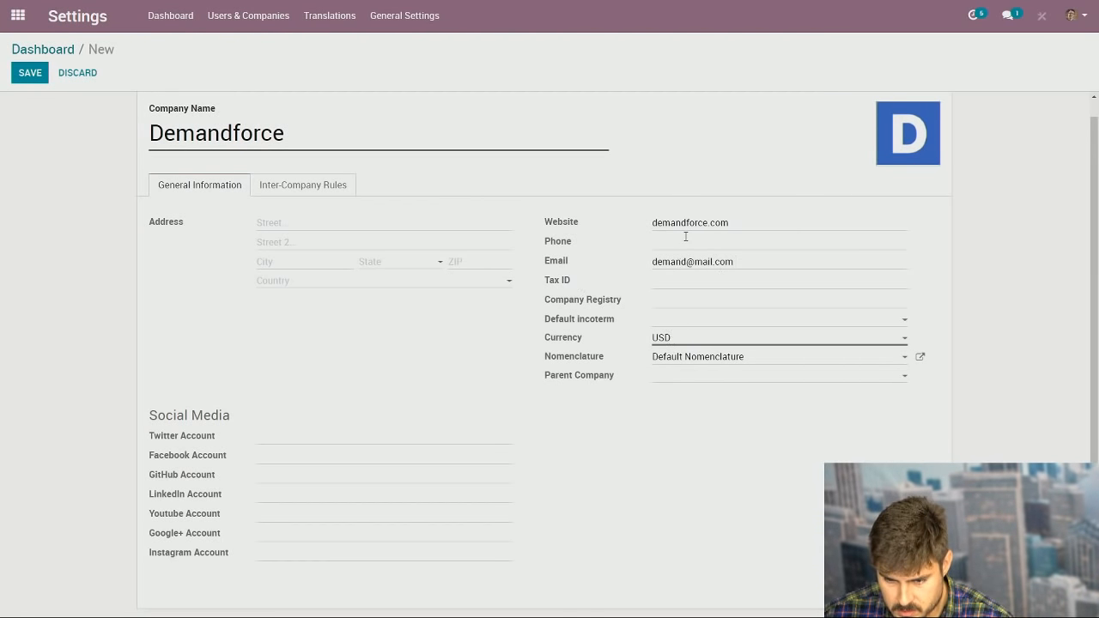
{"action": "left_click", "coordinate": [690, 238]}
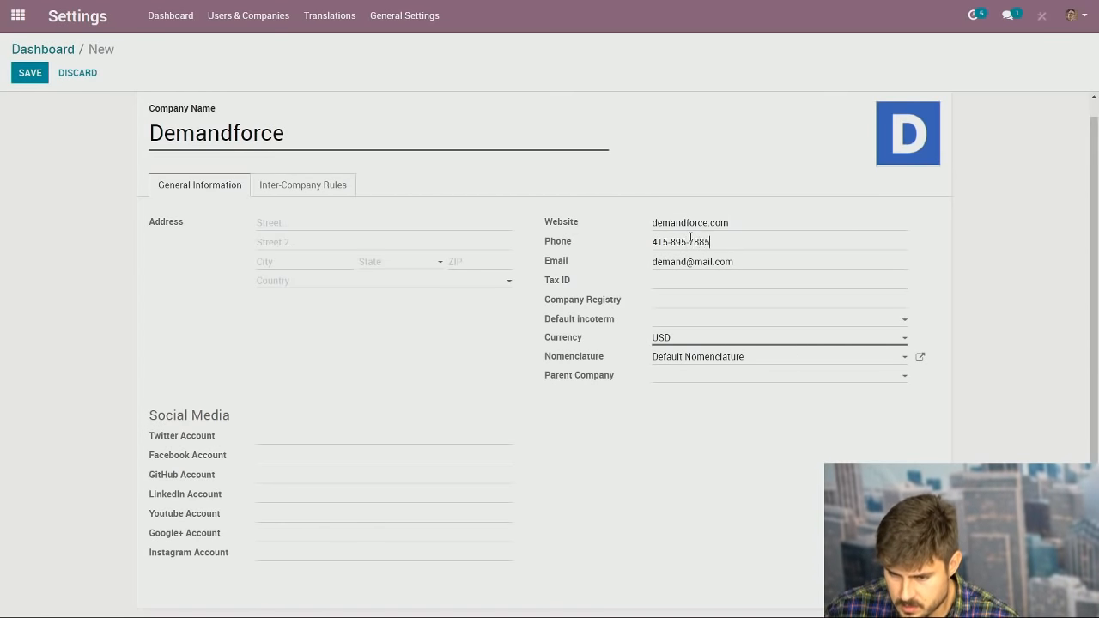
{"action": "left_click", "coordinate": [33, 78]}
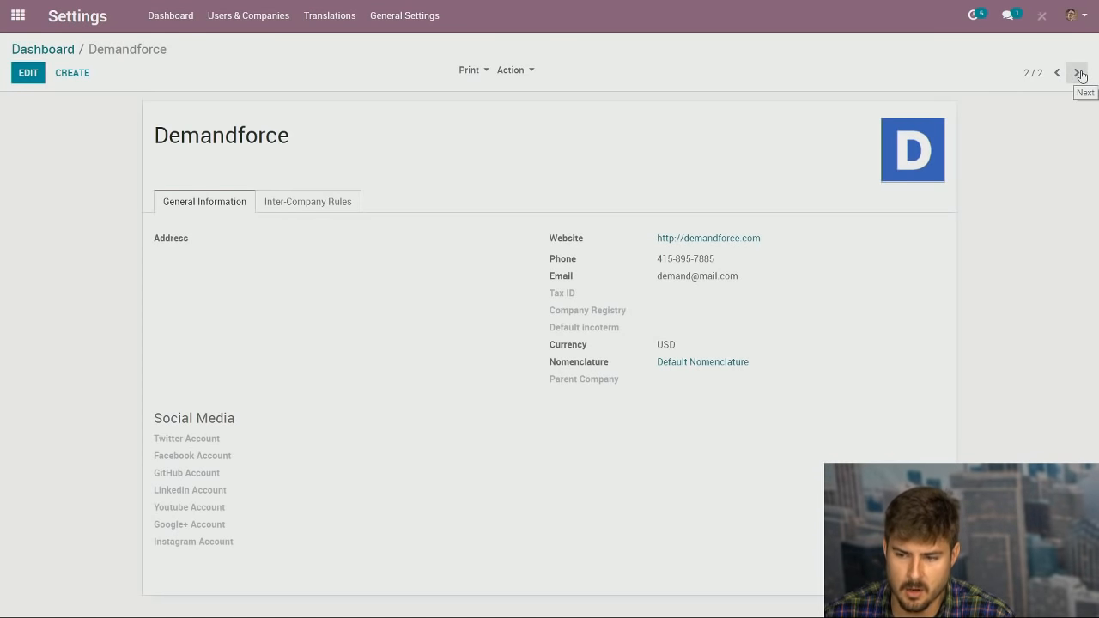
Step: Flip between the Demo Company and Demandforce records, then return to the dashboard's apps menu
{"action": "left_click", "coordinate": [1079, 73]}
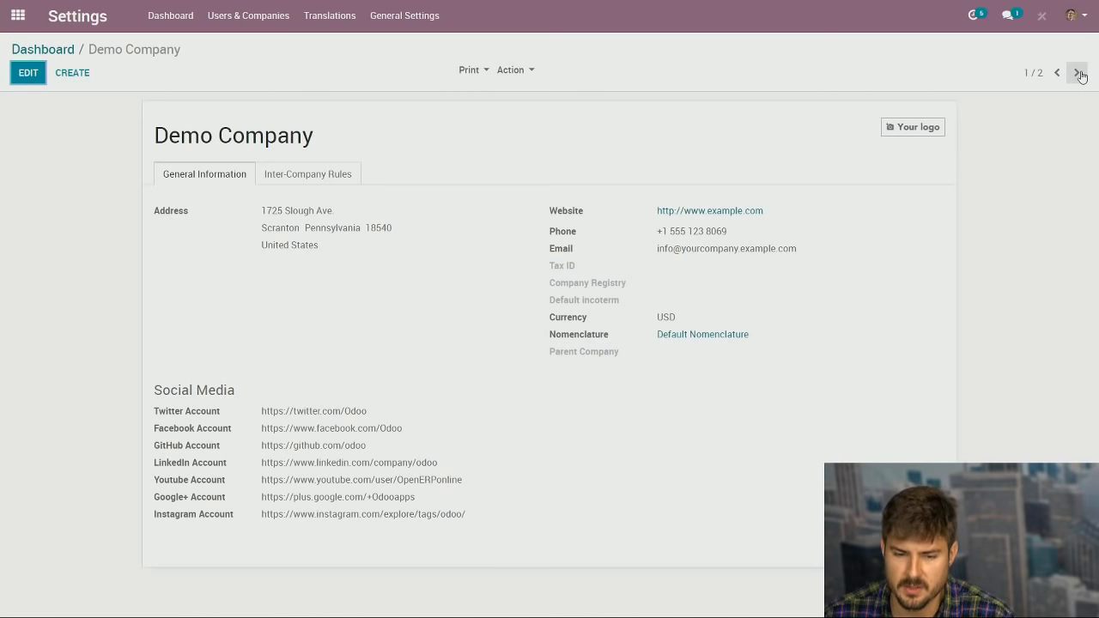
{"action": "left_click", "coordinate": [1079, 73]}
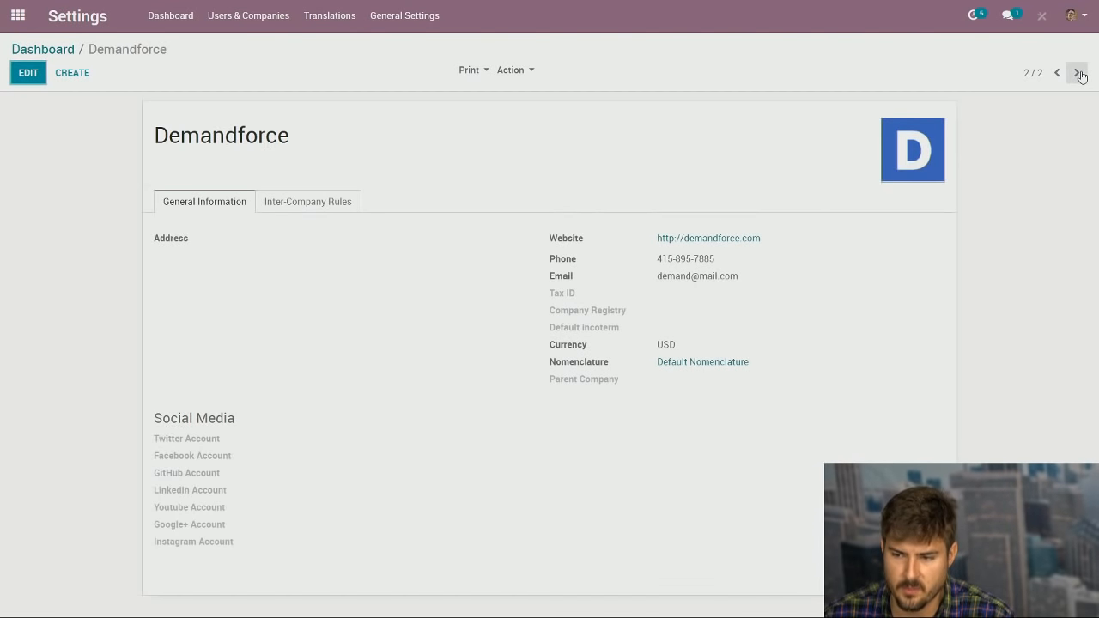
{"action": "left_click", "coordinate": [53, 53]}
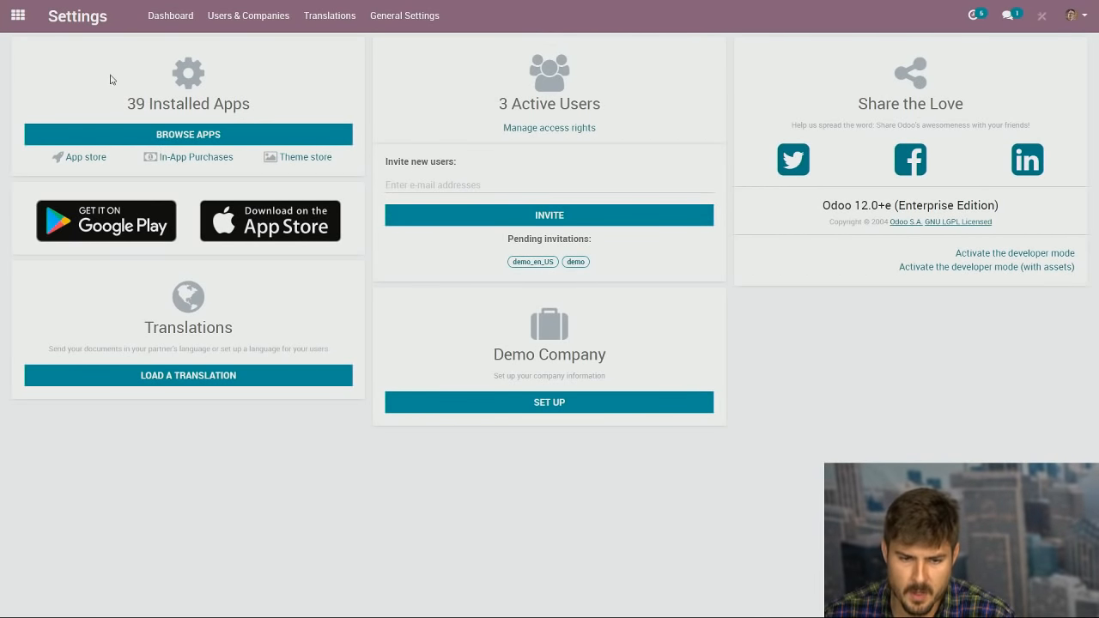
{"action": "left_click", "coordinate": [17, 16]}
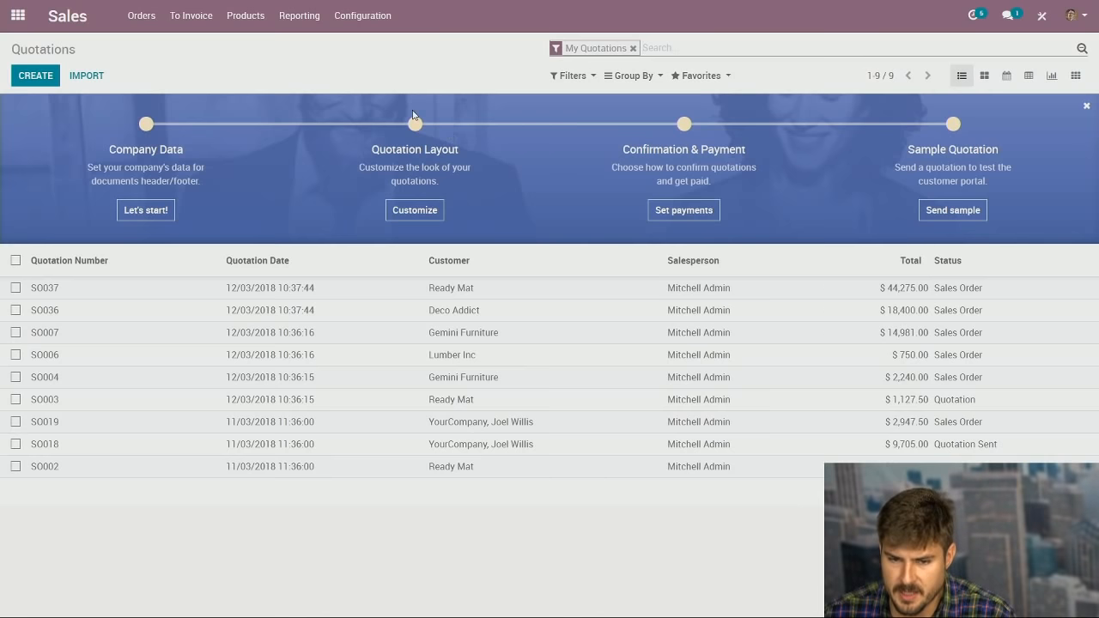
Step: Check the Coca-Cola product's eCommerce Website options and save it with no website chosen
{"action": "left_click", "coordinate": [246, 24]}
{"action": "left_click", "coordinate": [245, 47]}
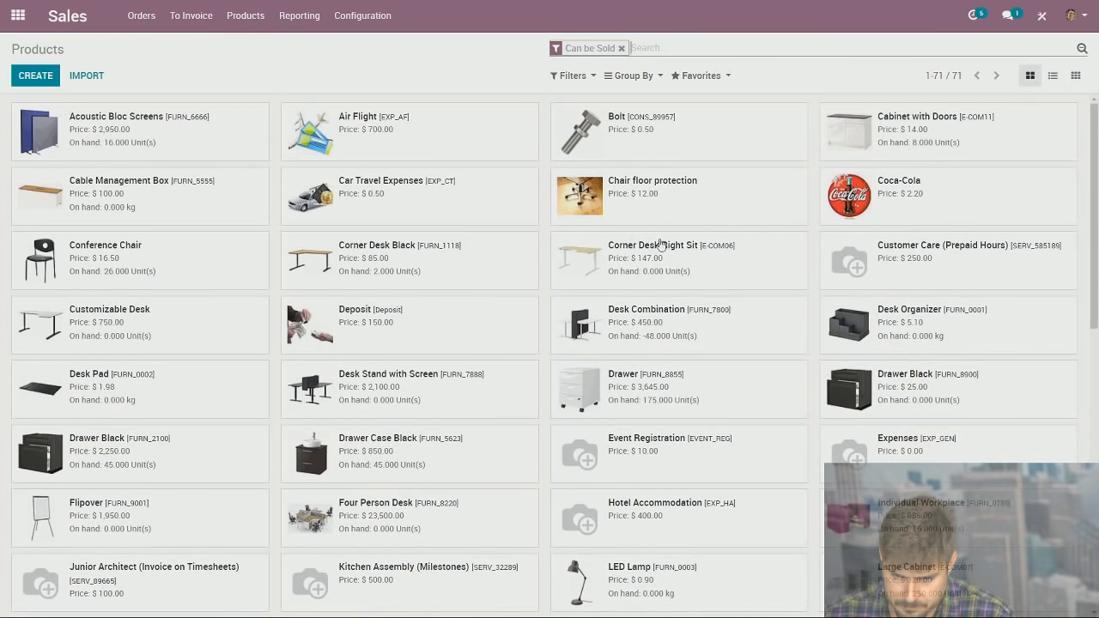
{"action": "left_click", "coordinate": [875, 219]}
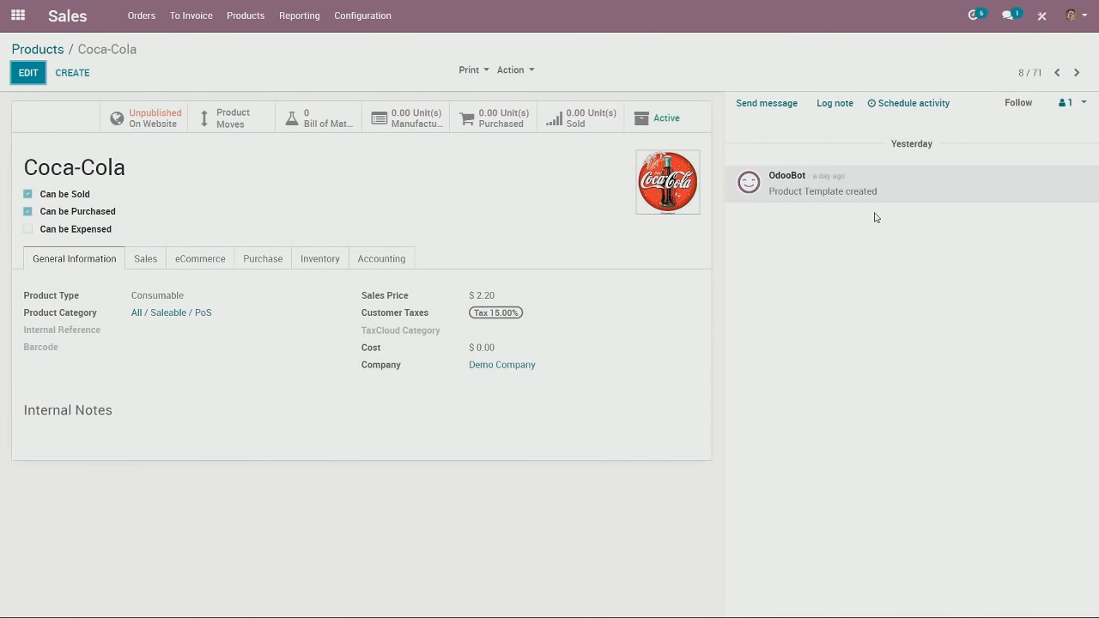
{"action": "left_click", "coordinate": [183, 260]}
{"action": "left_click", "coordinate": [30, 75]}
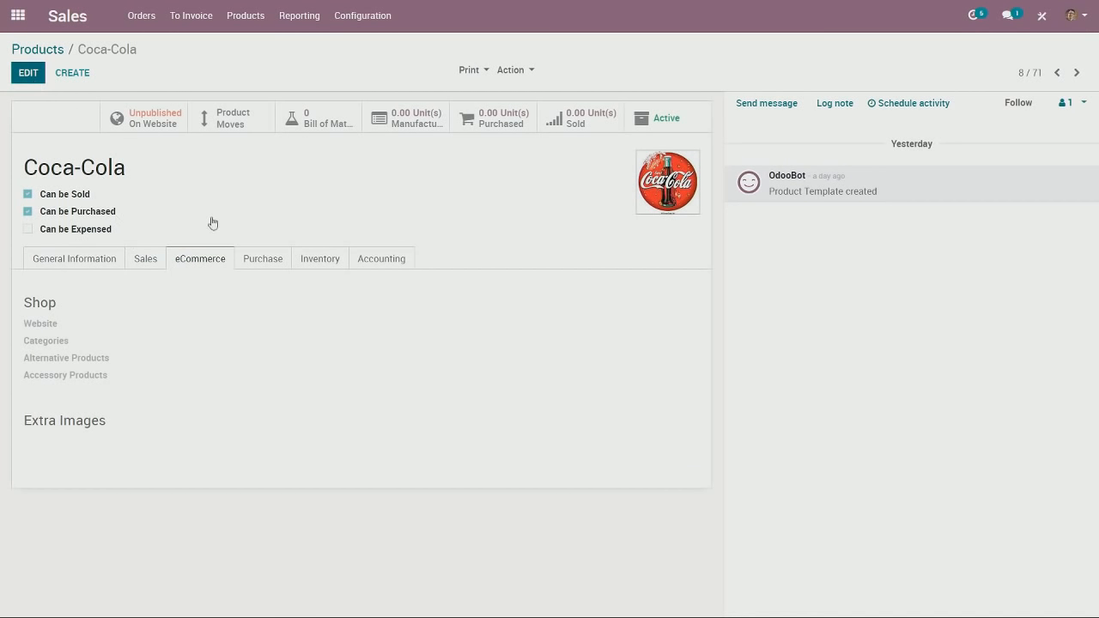
{"action": "left_click", "coordinate": [240, 347]}
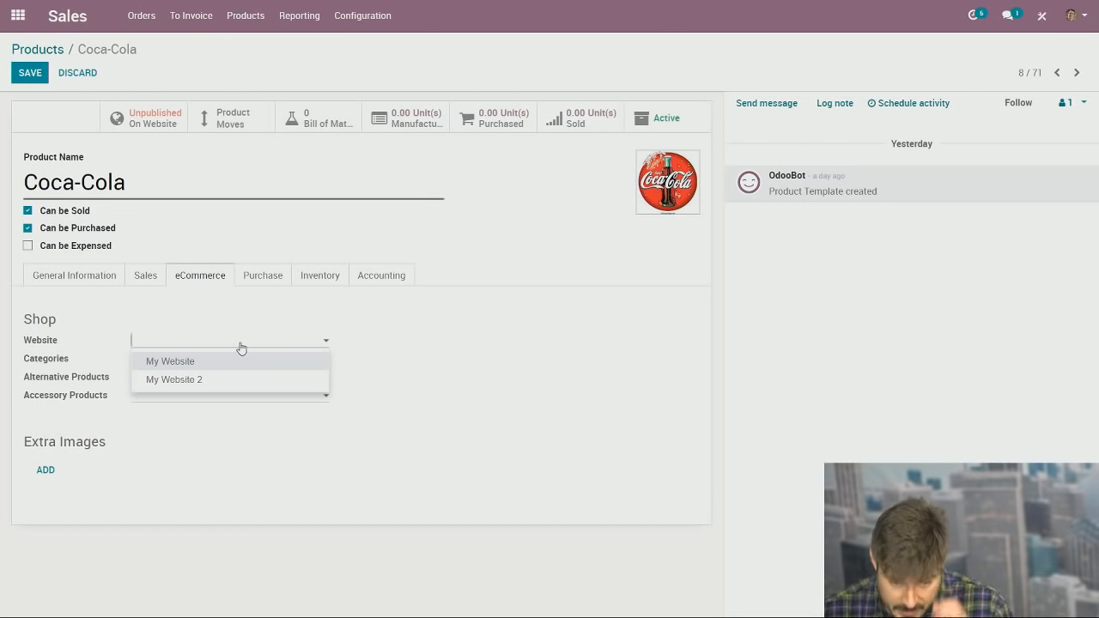
{"action": "key", "text": "alt+s"}
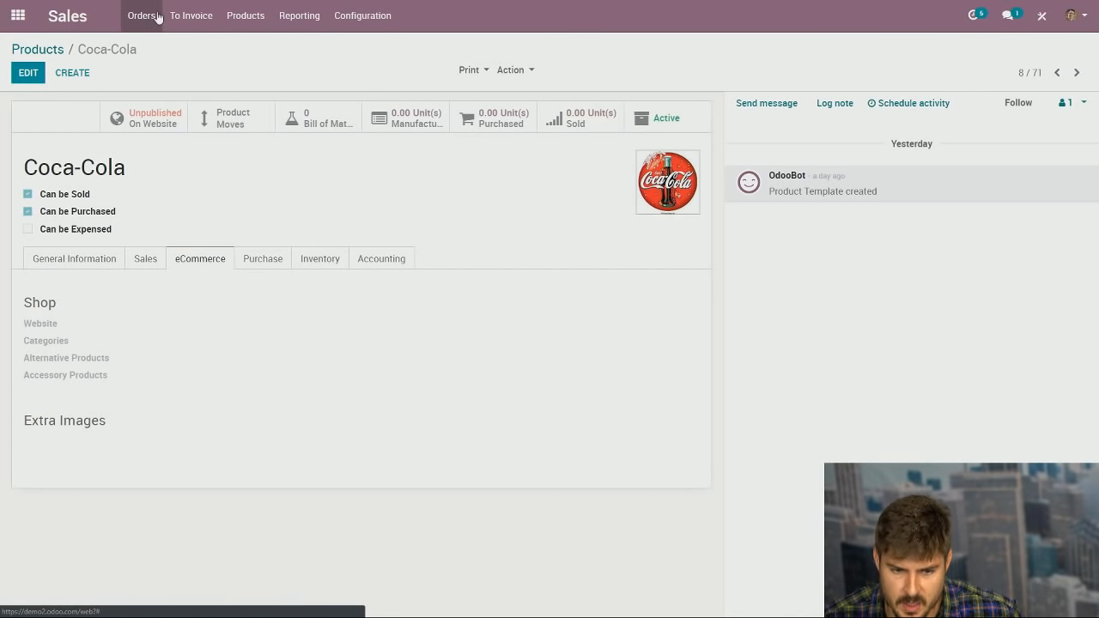
Step: View the live website, switch it to the Demandforce company, and return to the Website back-end
{"action": "left_click", "coordinate": [17, 16]}
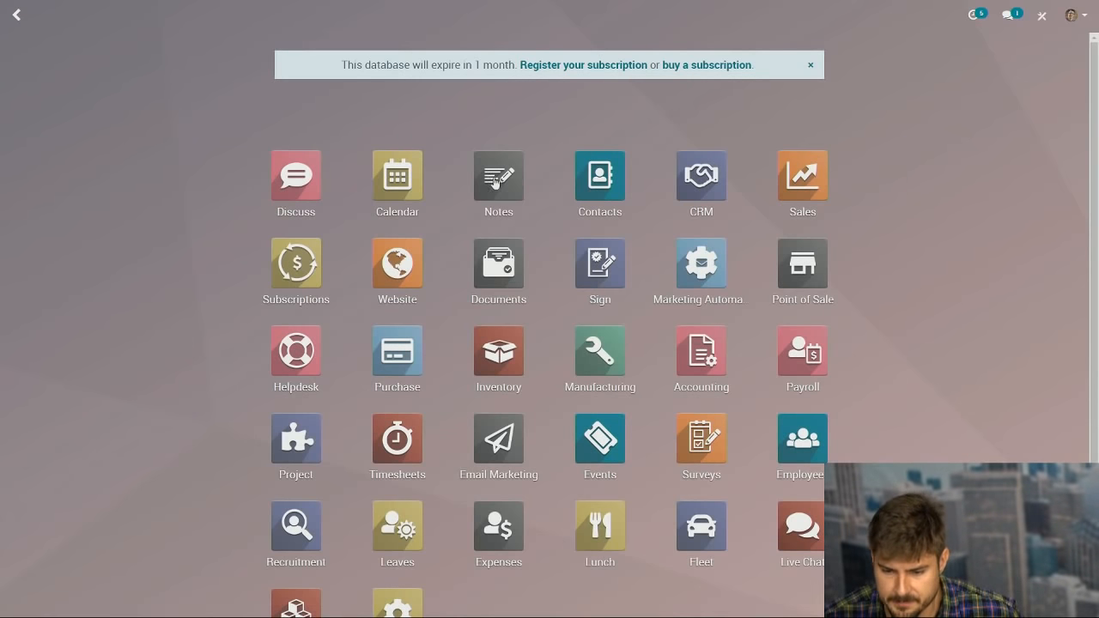
{"action": "left_click", "coordinate": [408, 264]}
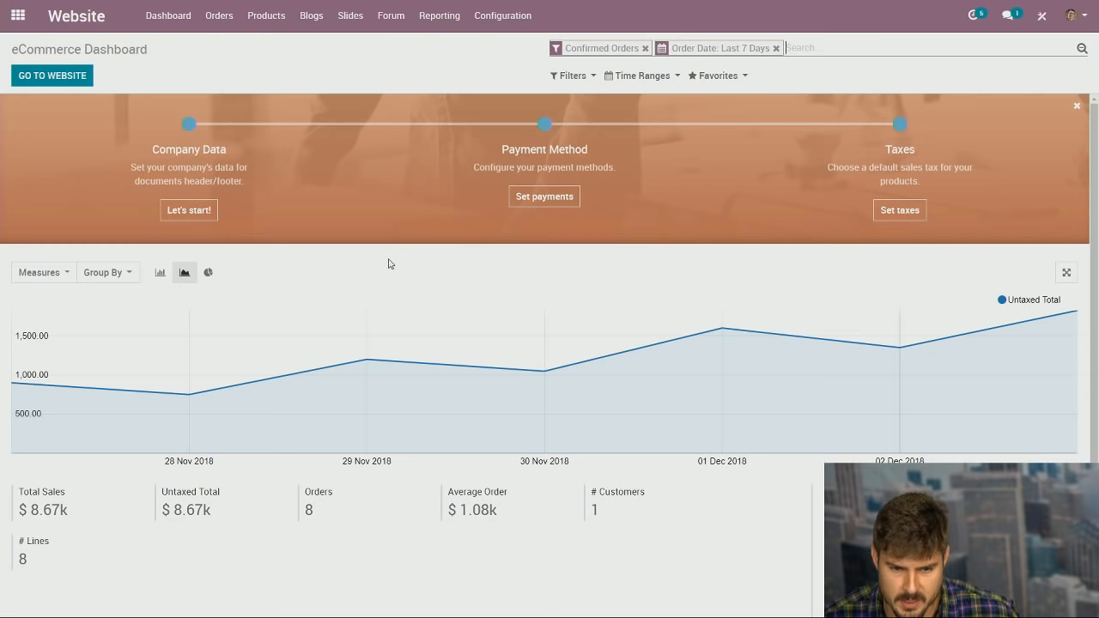
{"action": "left_click", "coordinate": [83, 81]}
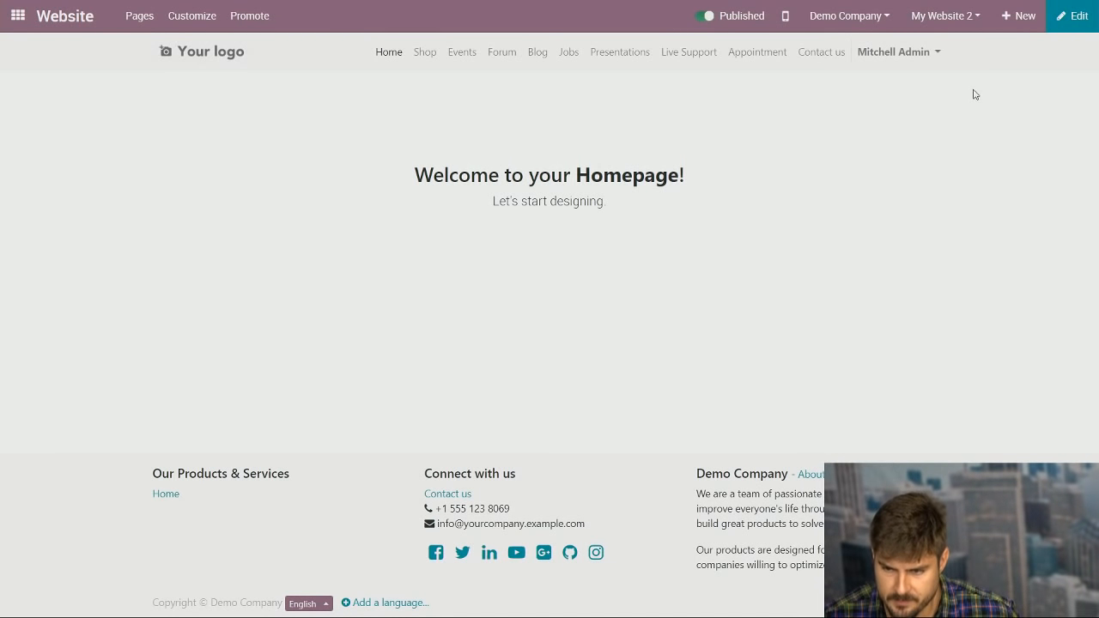
{"action": "left_click", "coordinate": [871, 19]}
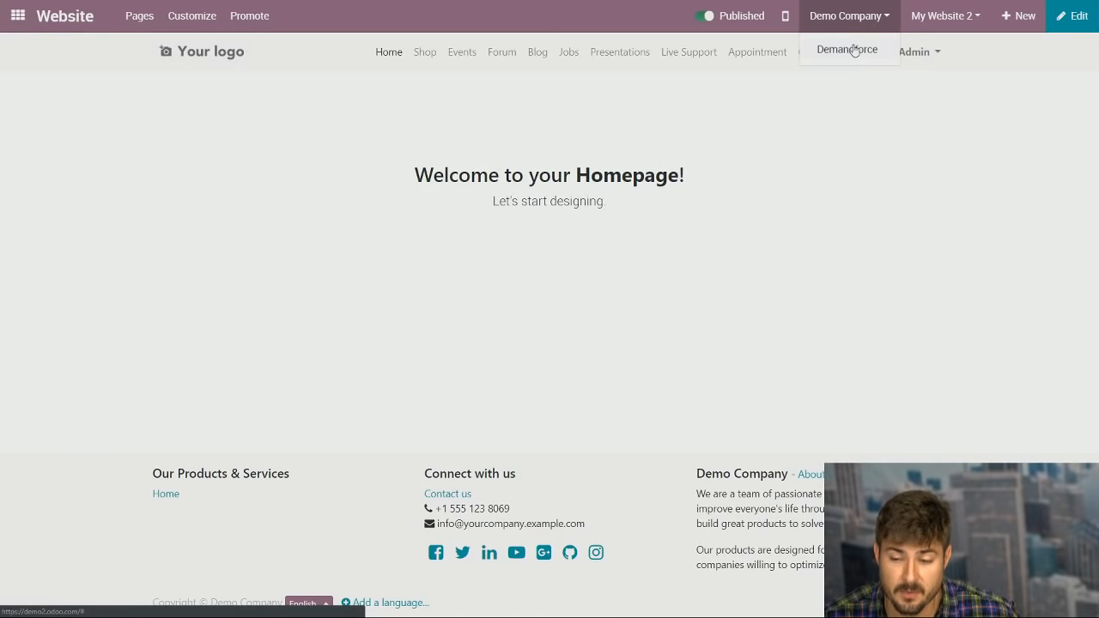
{"action": "left_click", "coordinate": [61, 29]}
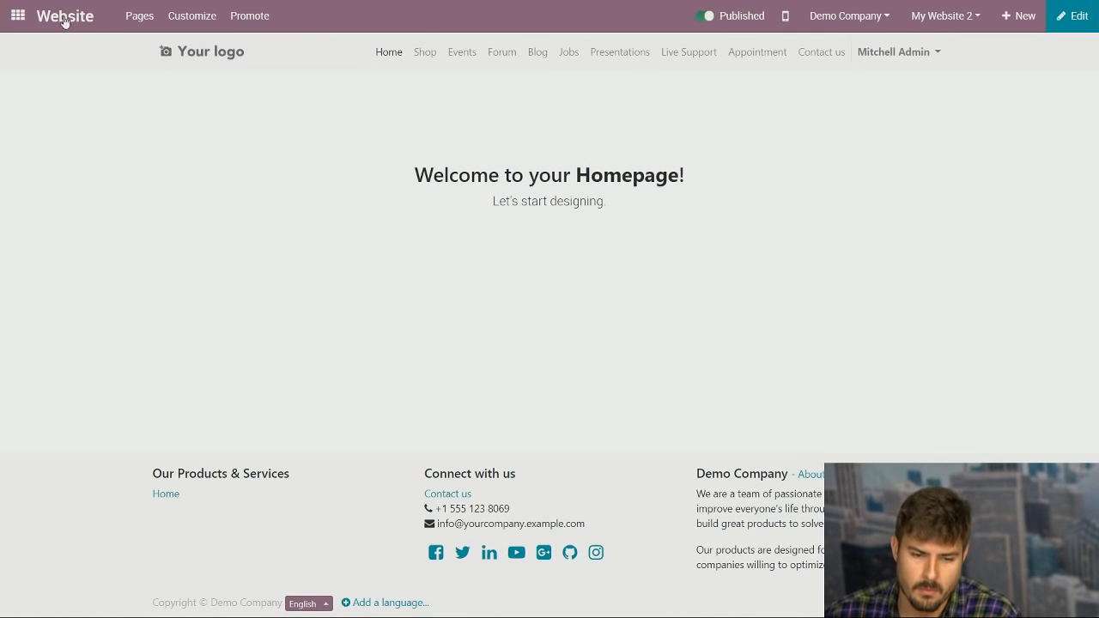
{"action": "left_click", "coordinate": [64, 19]}
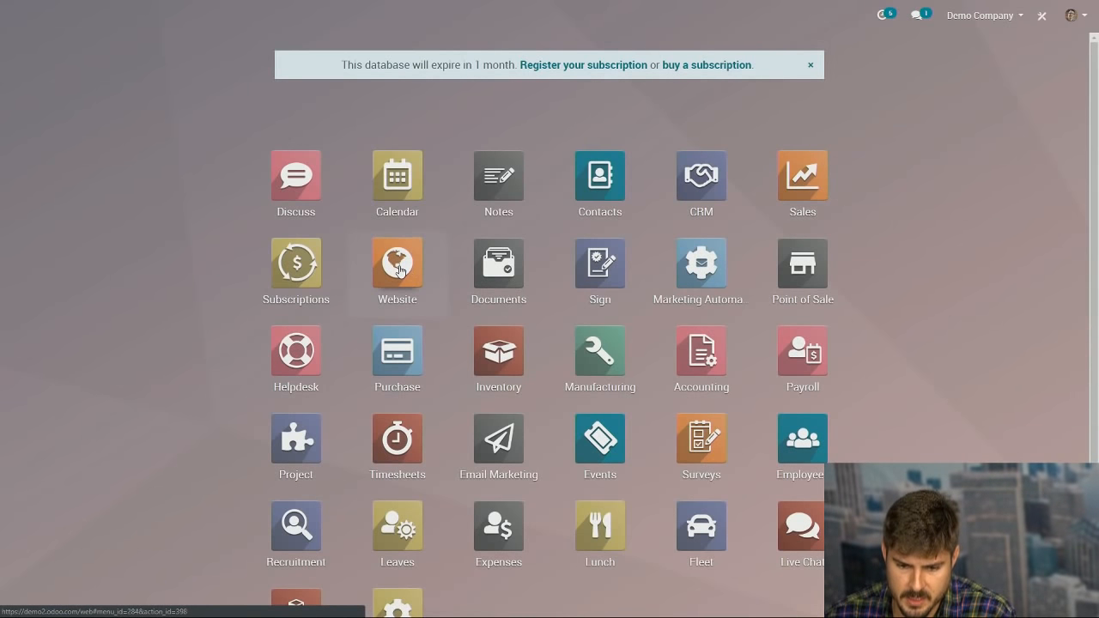
Step: Go to Website Configuration > Settings and start creating a new website
{"action": "left_click", "coordinate": [400, 271]}
{"action": "left_click", "coordinate": [494, 15]}
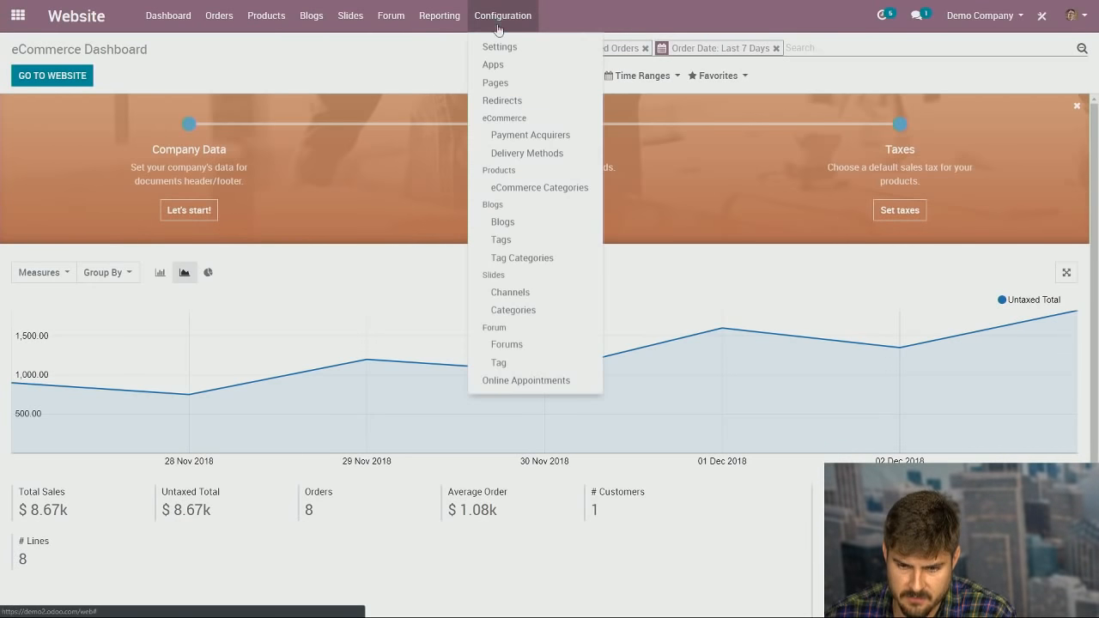
{"action": "left_click", "coordinate": [499, 49]}
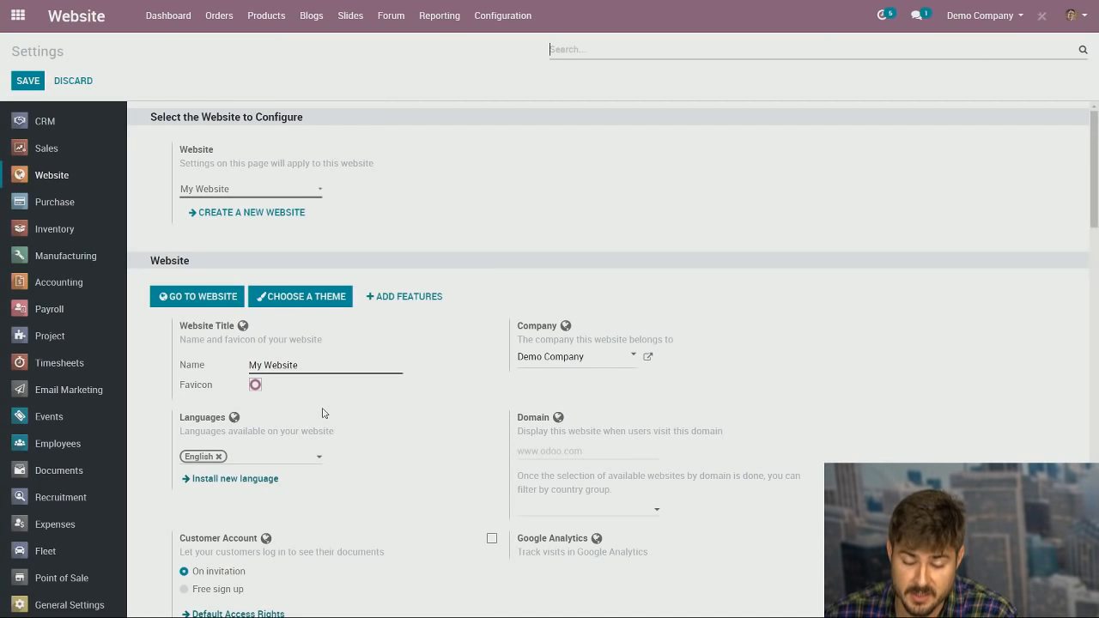
{"action": "left_click", "coordinate": [286, 208]}
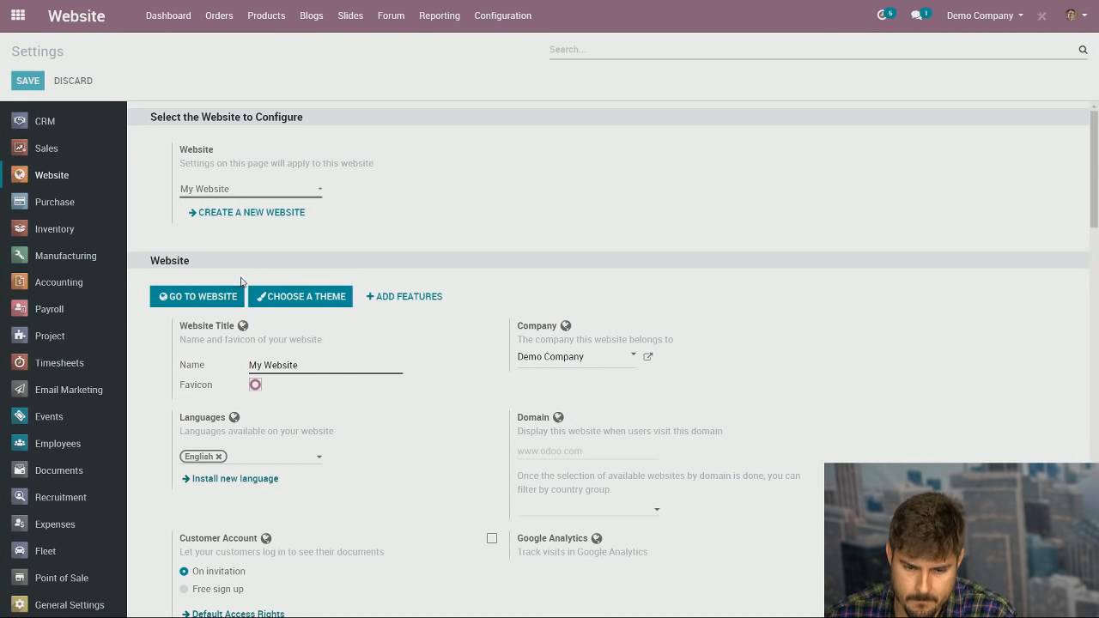
Step: Name the new website demand force and assign it to the Demandforce company, then continue to themes
{"action": "type", "text": "deamnd"}
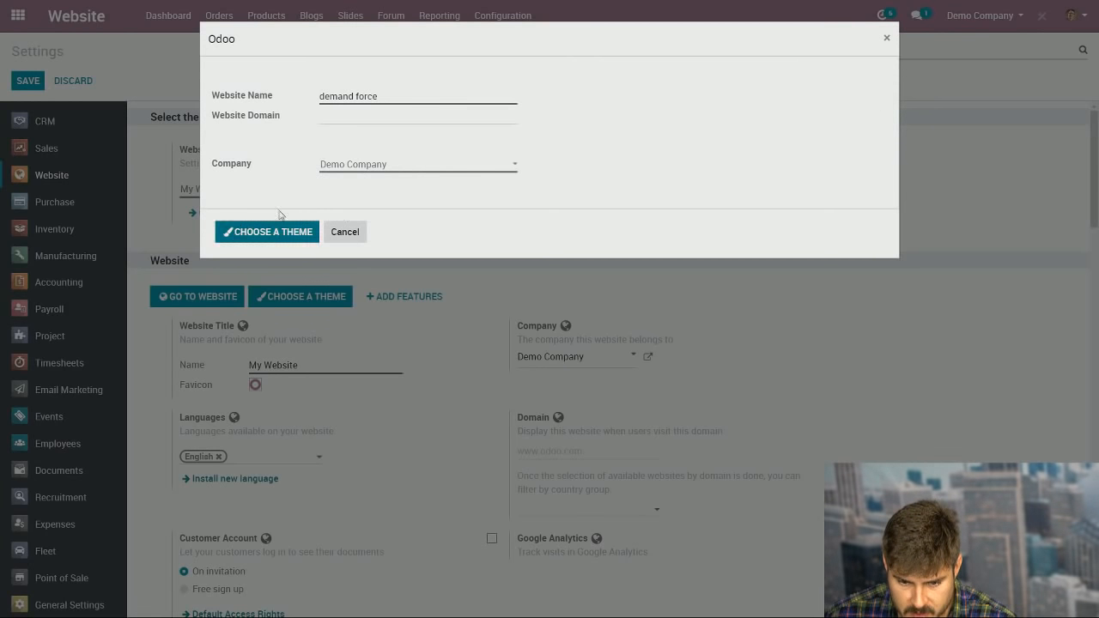
{"action": "left_click", "coordinate": [440, 171]}
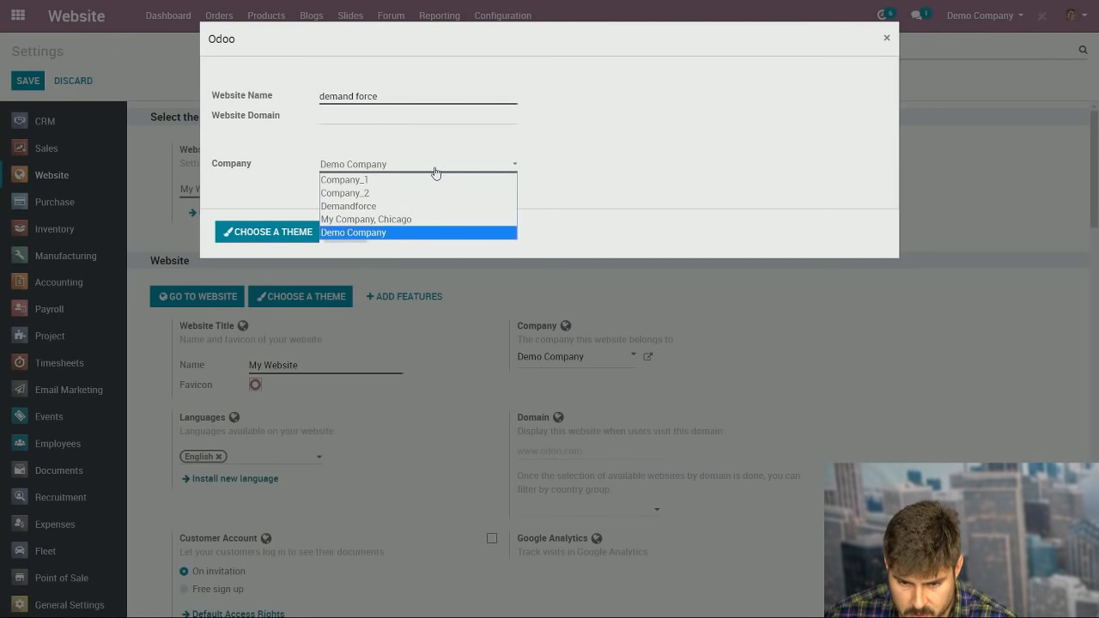
{"action": "left_click", "coordinate": [401, 206]}
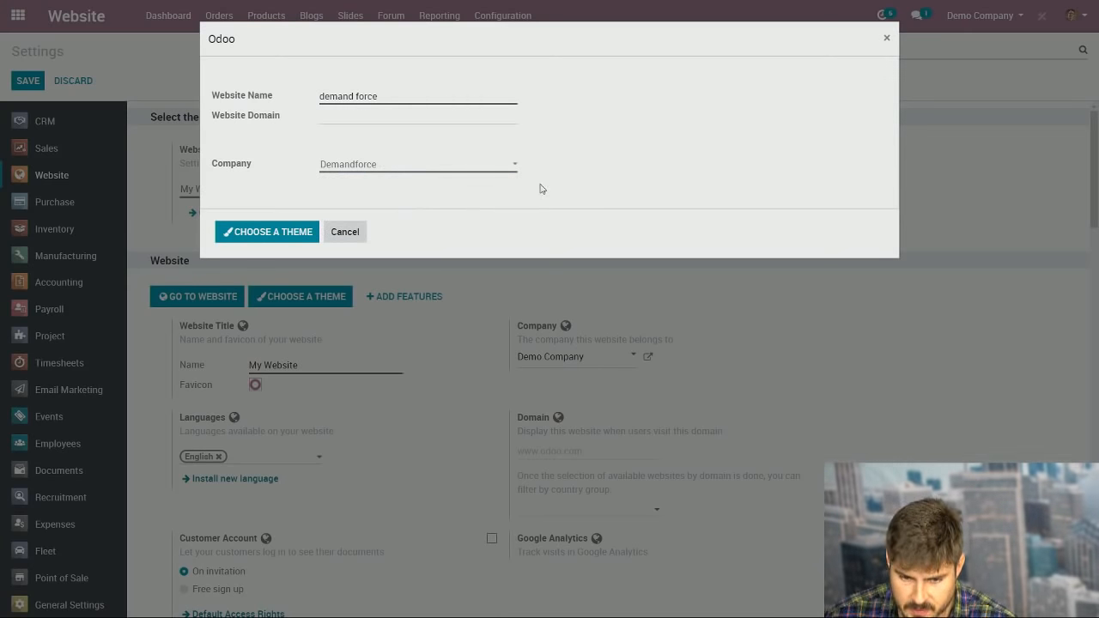
{"action": "left_click", "coordinate": [277, 237]}
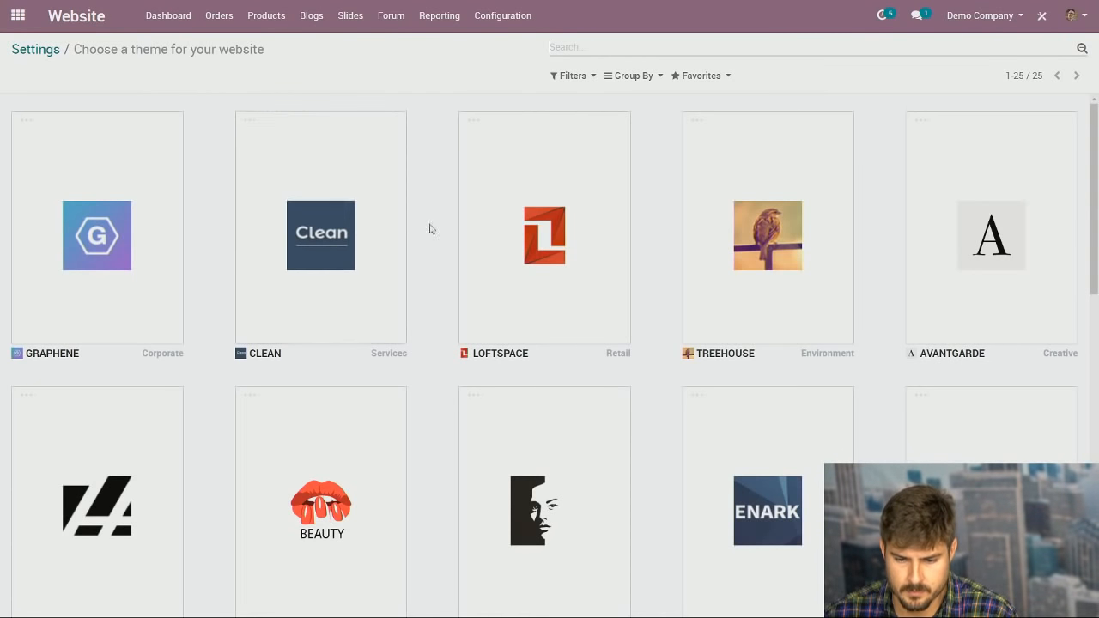
{"action": "mouse_move", "coordinate": [274, 246]}
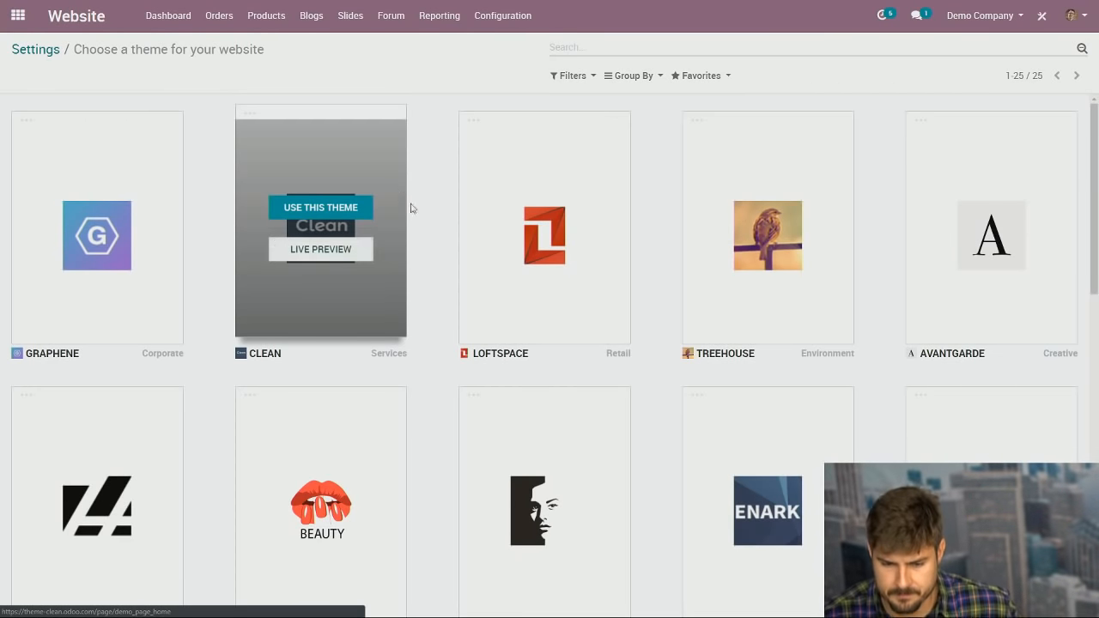
{"action": "scroll", "coordinate": [475, 275], "scroll_direction": "down", "scroll_amount": 3}
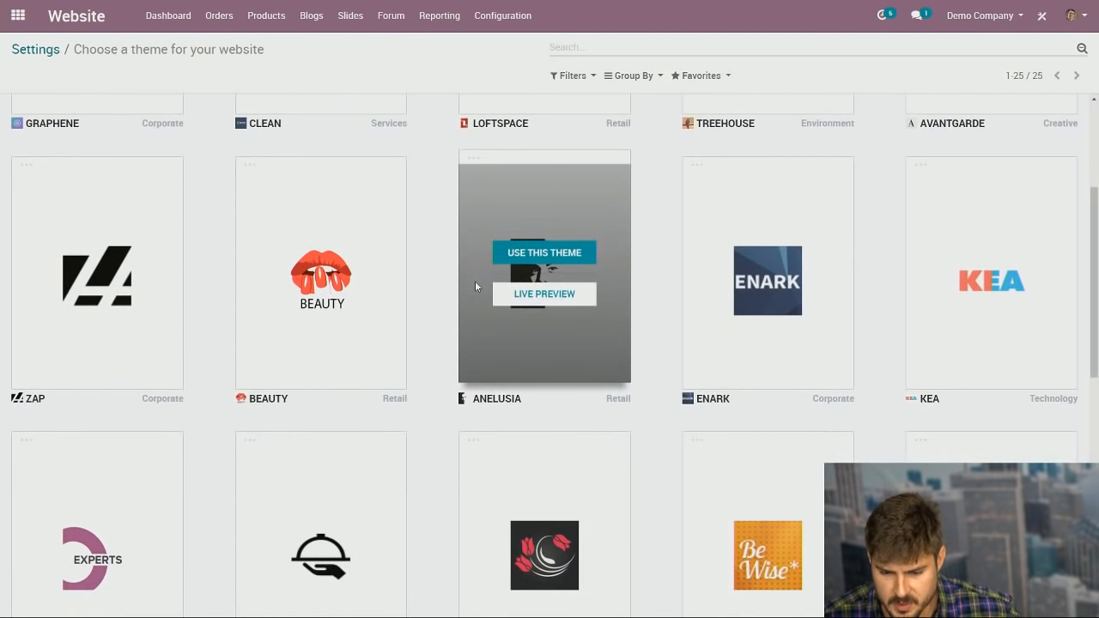
{"action": "scroll", "coordinate": [475, 281], "scroll_direction": "down", "scroll_amount": 2}
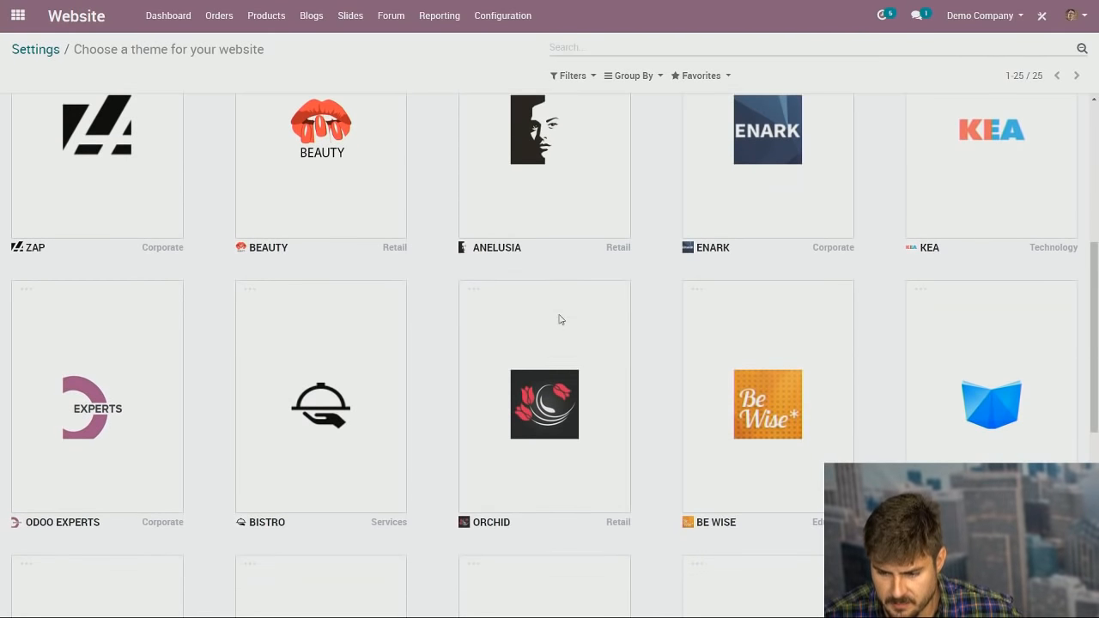
{"action": "mouse_move", "coordinate": [557, 320]}
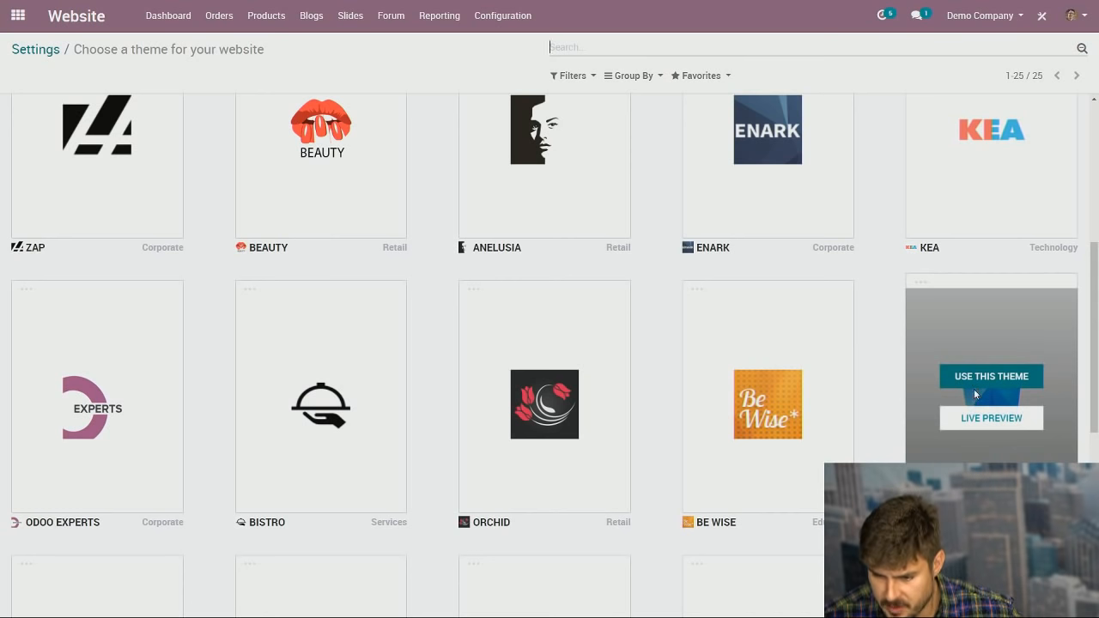
{"action": "mouse_move", "coordinate": [565, 369]}
{"action": "scroll", "coordinate": [566, 368], "scroll_direction": "down", "scroll_amount": 2}
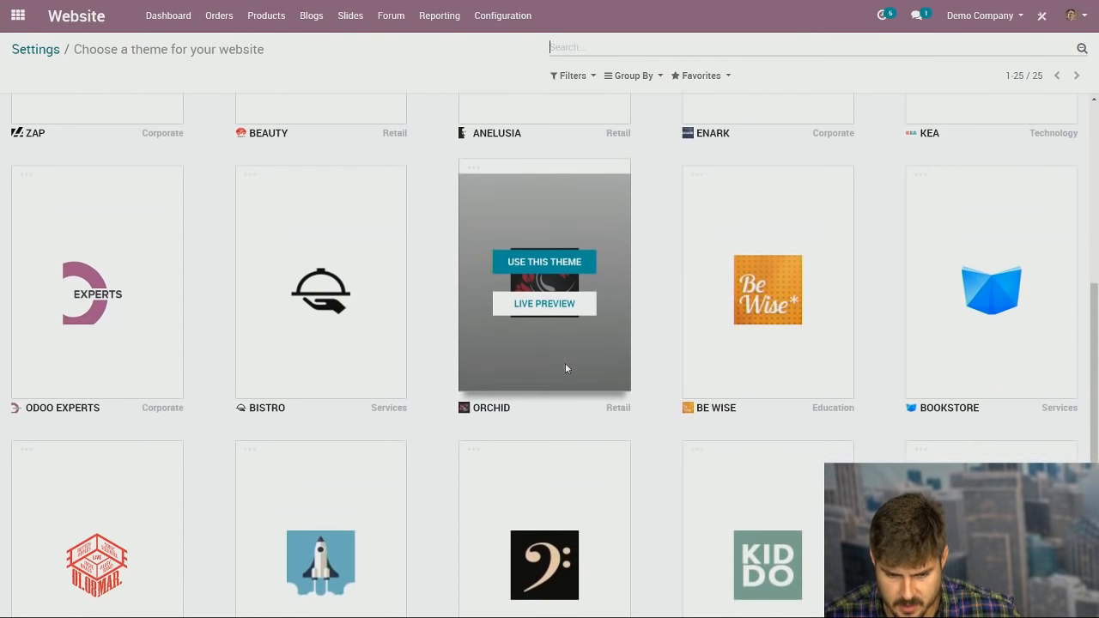
{"action": "scroll", "coordinate": [524, 370], "scroll_direction": "down", "scroll_amount": 3}
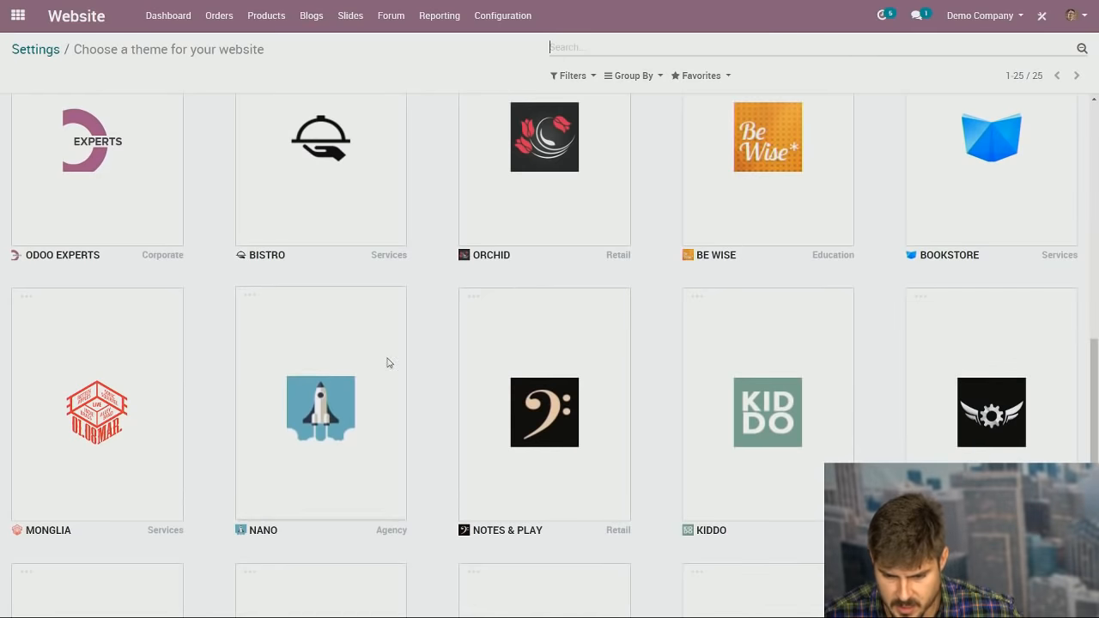
{"action": "mouse_move", "coordinate": [372, 365]}
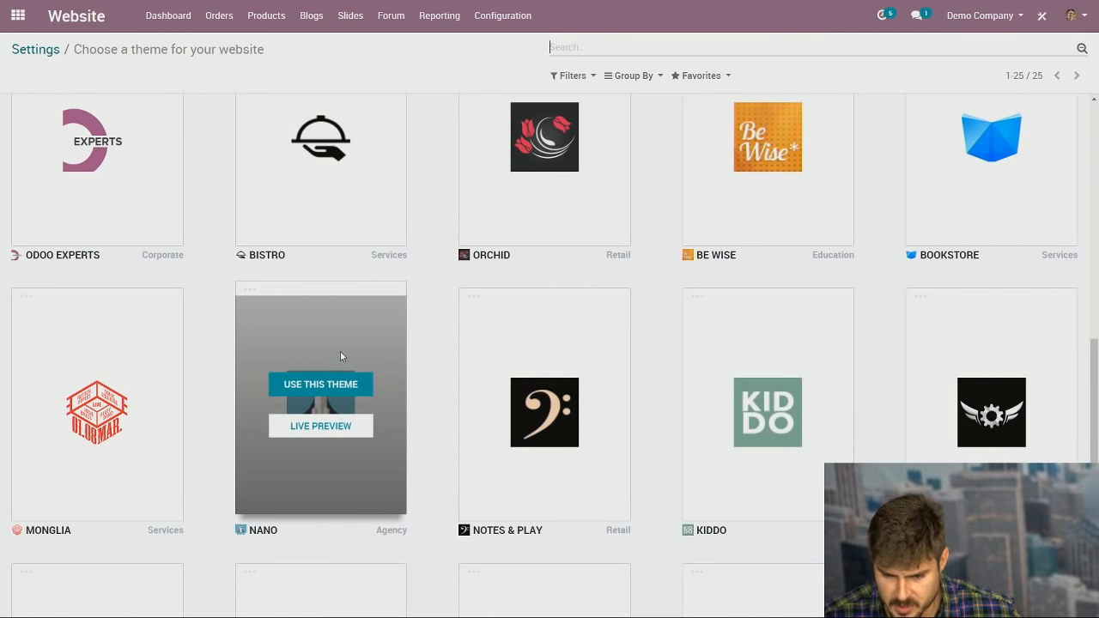
{"action": "scroll", "coordinate": [341, 356], "scroll_direction": "down", "scroll_amount": 1}
Step: Live-preview the Nano theme demo, browsing its home and contact pages before closing the preview
{"action": "left_click", "coordinate": [290, 386]}
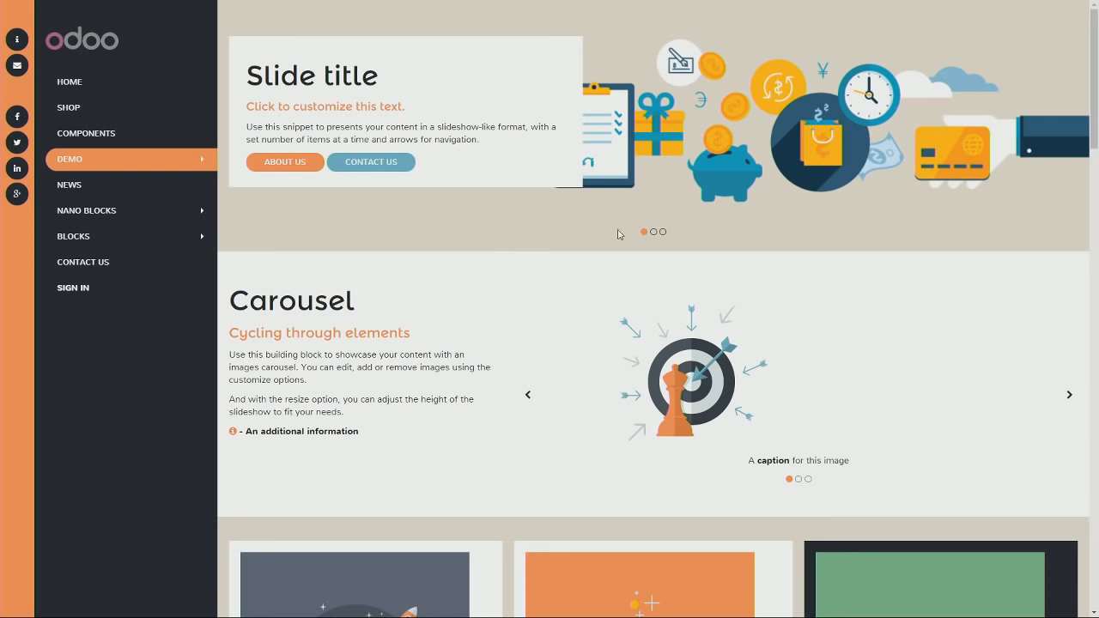
{"action": "scroll", "coordinate": [589, 263], "scroll_direction": "down", "scroll_amount": 5}
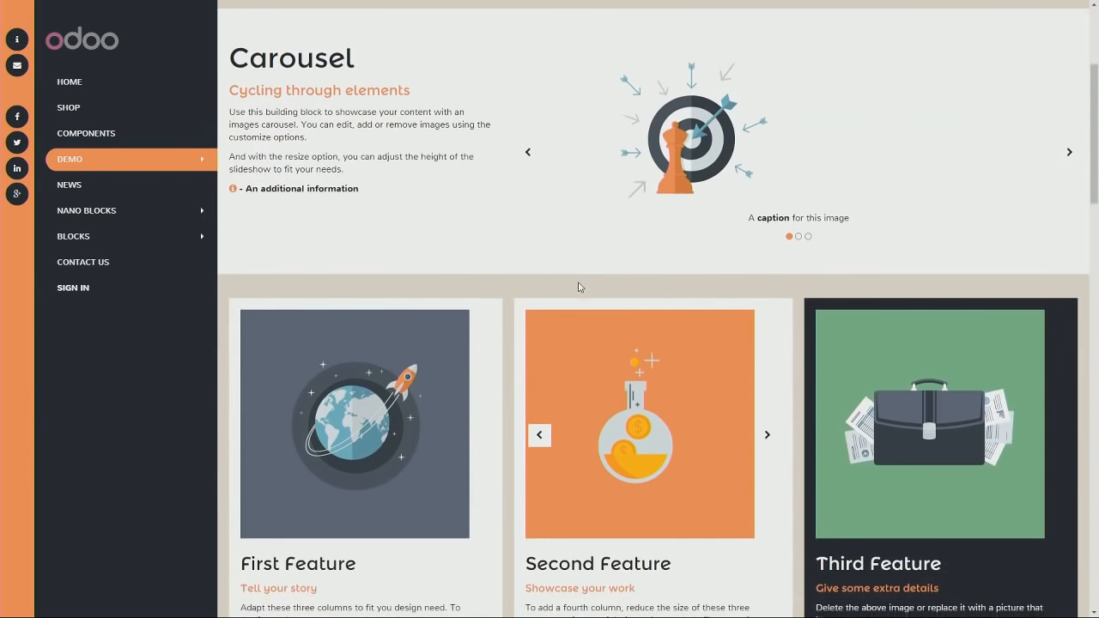
{"action": "scroll", "coordinate": [579, 288], "scroll_direction": "down", "scroll_amount": 9}
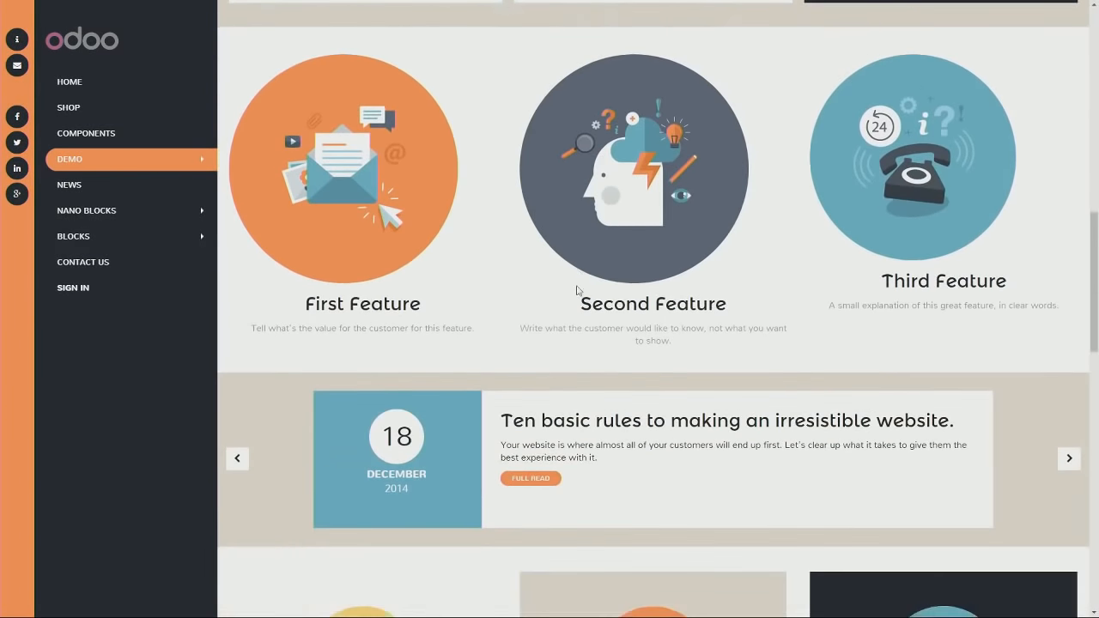
{"action": "scroll", "coordinate": [576, 291], "scroll_direction": "down", "scroll_amount": 6}
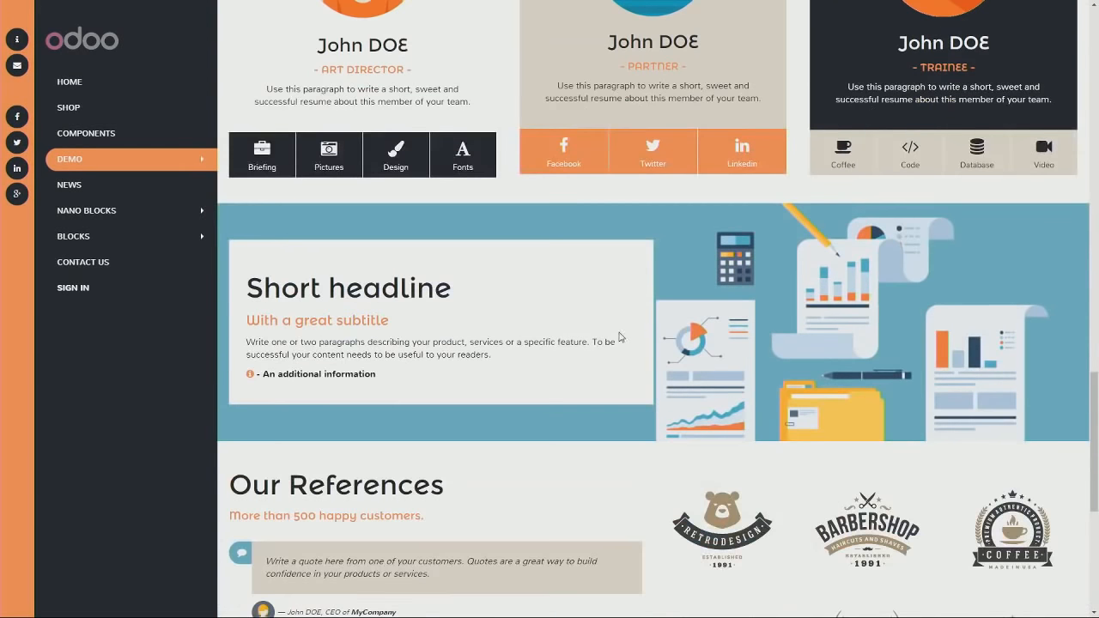
{"action": "scroll", "coordinate": [621, 338], "scroll_direction": "up", "scroll_amount": 4}
{"action": "scroll", "coordinate": [587, 340], "scroll_direction": "up", "scroll_amount": 3}
{"action": "left_click", "coordinate": [86, 81]}
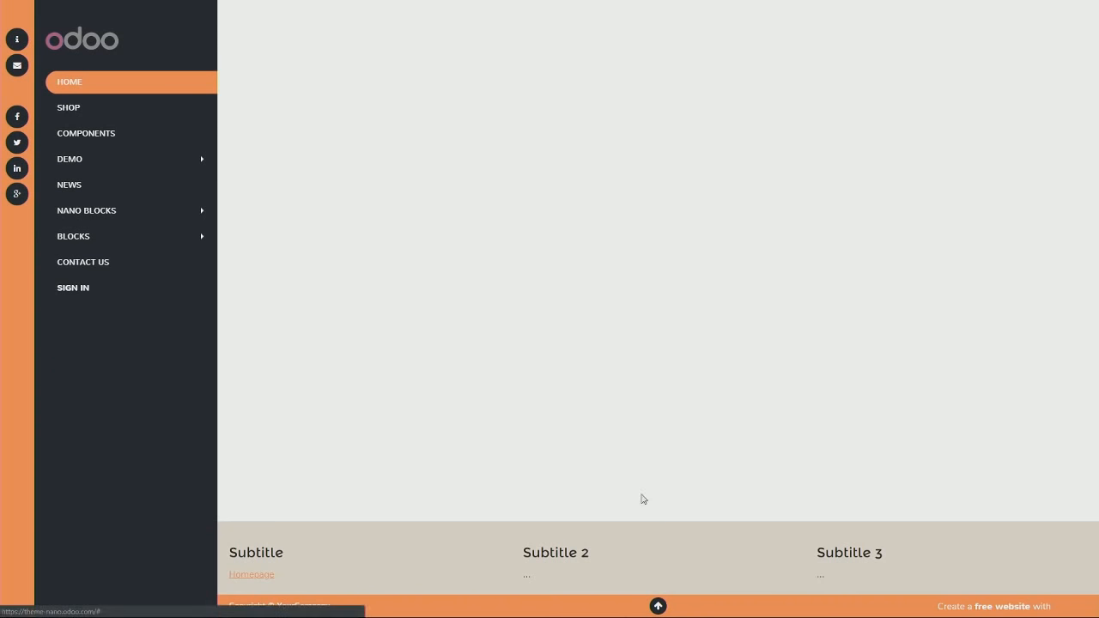
{"action": "left_click", "coordinate": [126, 274]}
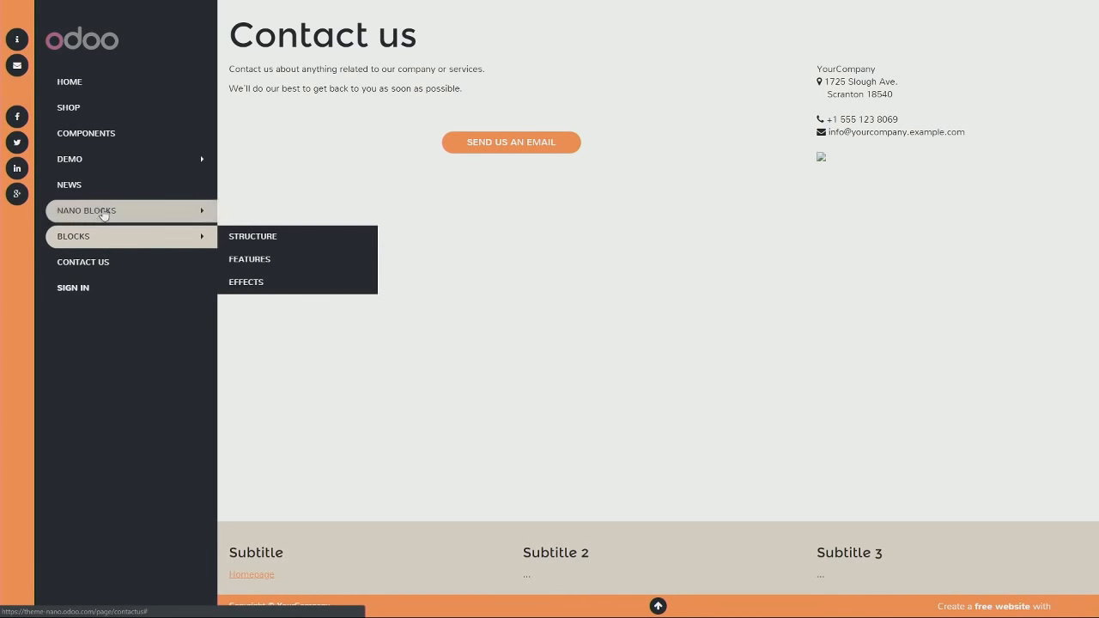
{"action": "left_click", "coordinate": [67, 86]}
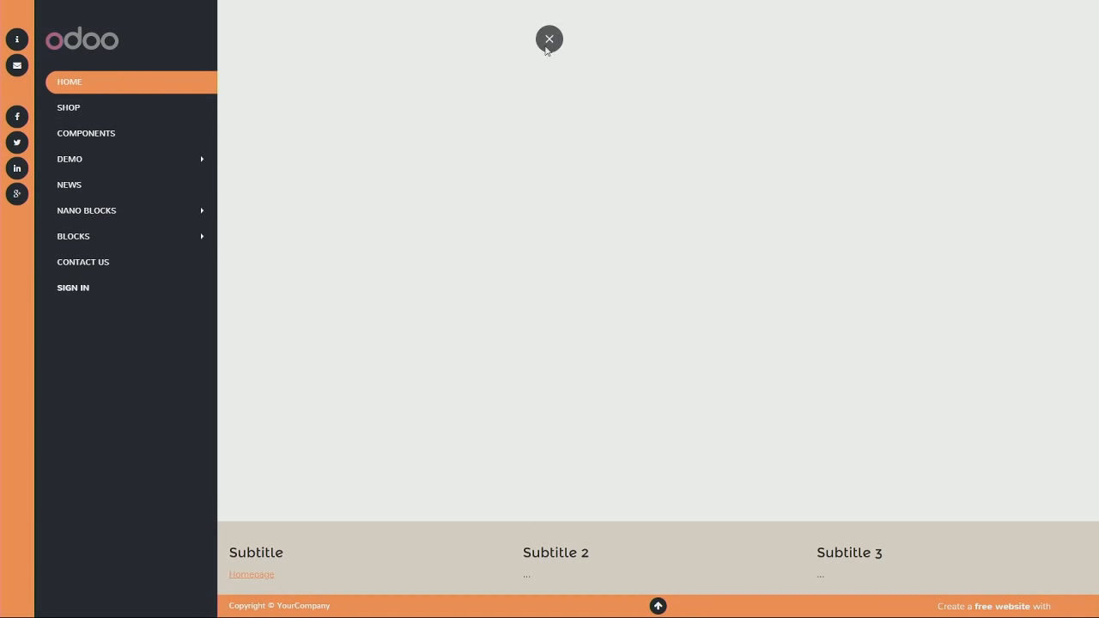
{"action": "left_click", "coordinate": [545, 45]}
Step: Choose Use This Theme on the Nano card for the demand force website
{"action": "left_click", "coordinate": [97, 11]}
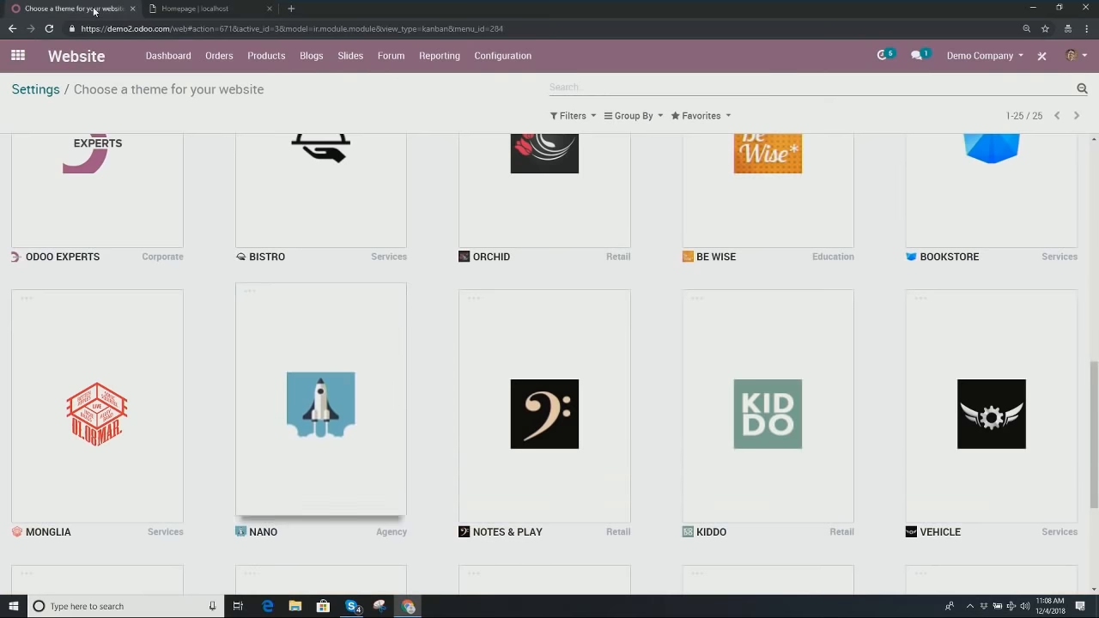
{"action": "mouse_move", "coordinate": [365, 413]}
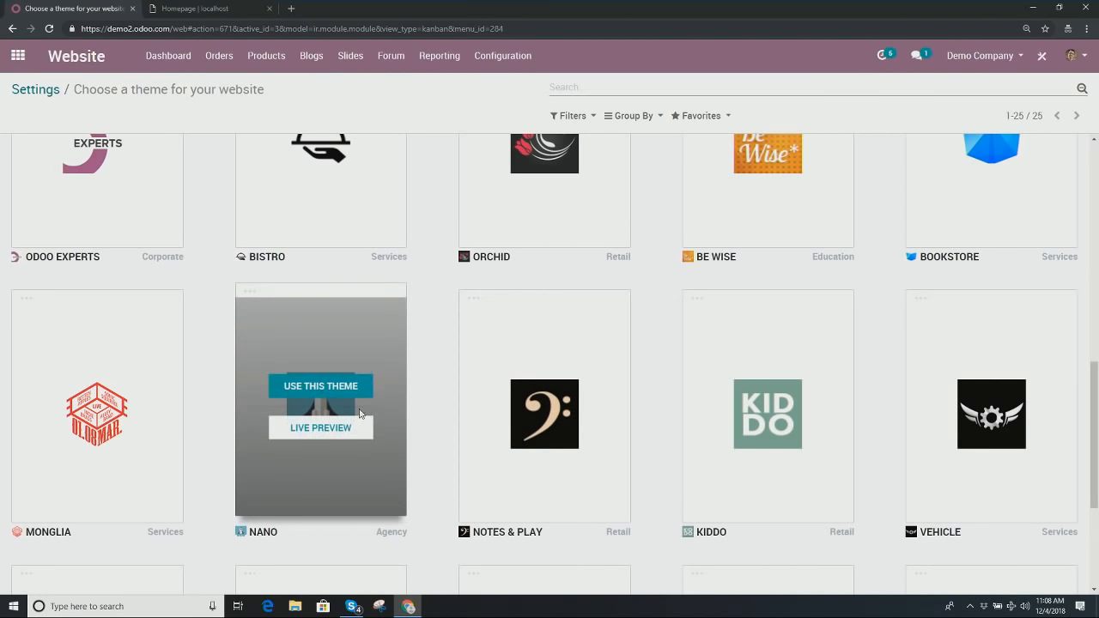
{"action": "left_click", "coordinate": [322, 394]}
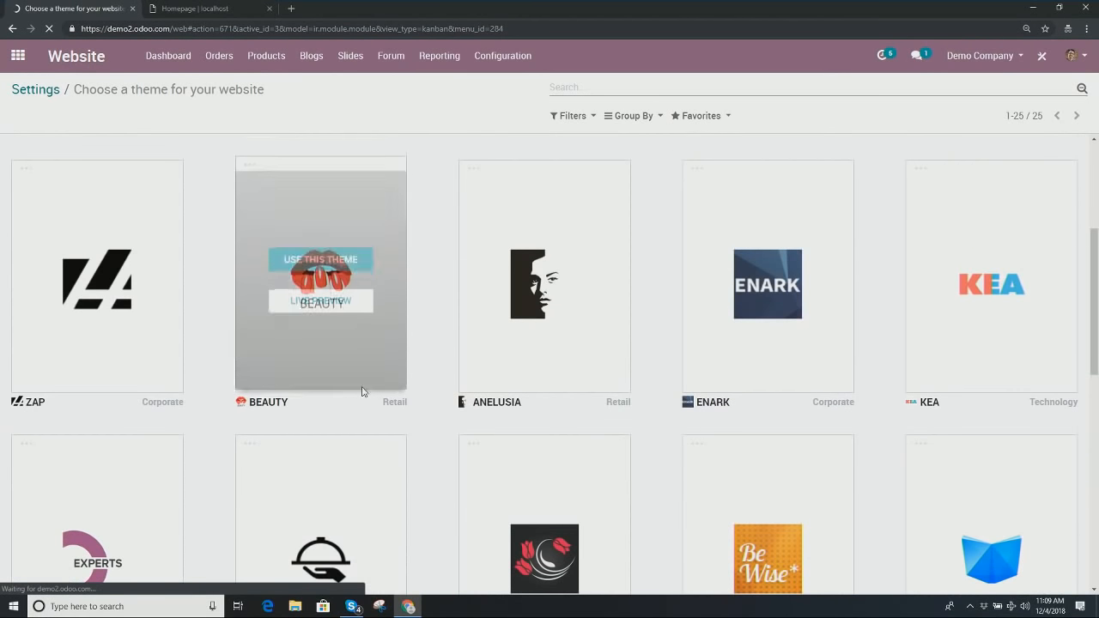
{"action": "scroll", "coordinate": [360, 369], "scroll_direction": "up", "scroll_amount": 3}
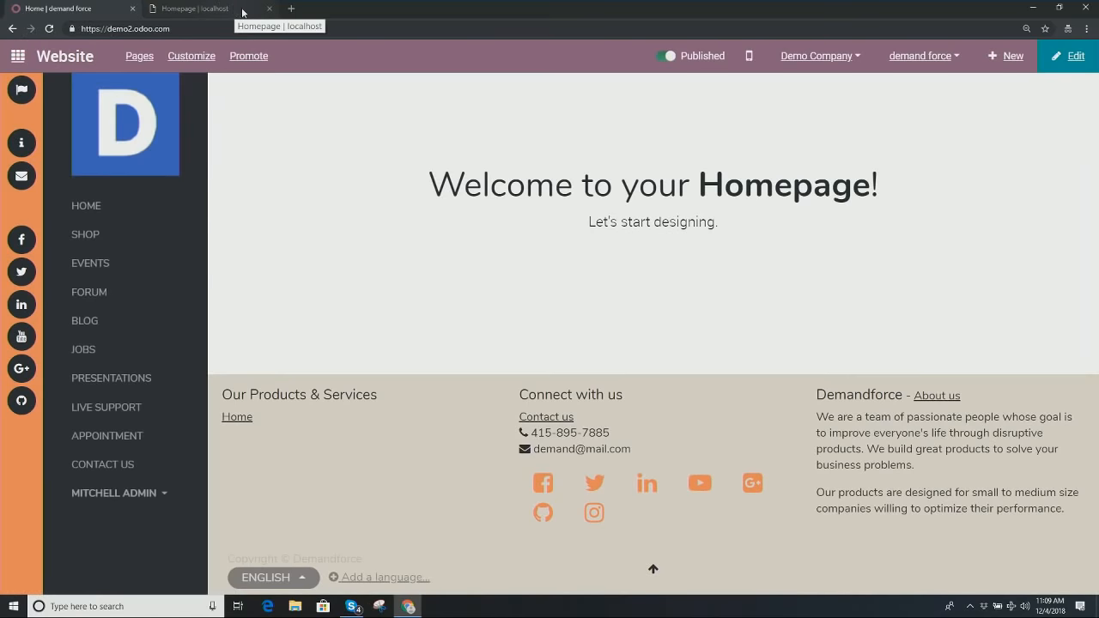
Step: Edit the homepage, adding a 'Catchy Headline' Cover section and an Images row above the footer
{"action": "left_click", "coordinate": [269, 9]}
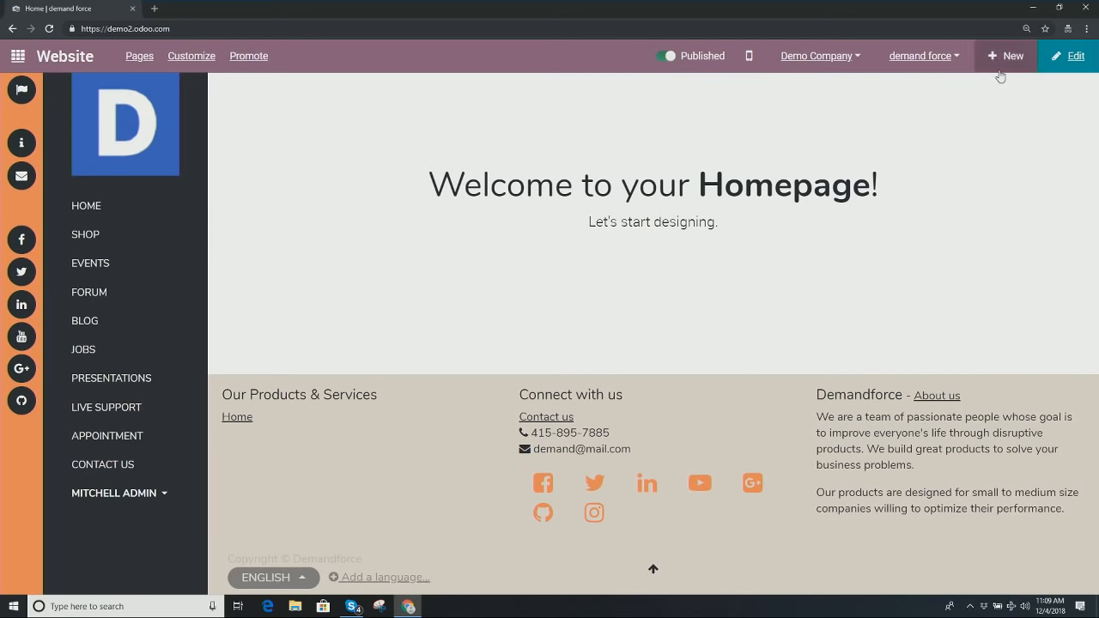
{"action": "left_click", "coordinate": [1064, 56]}
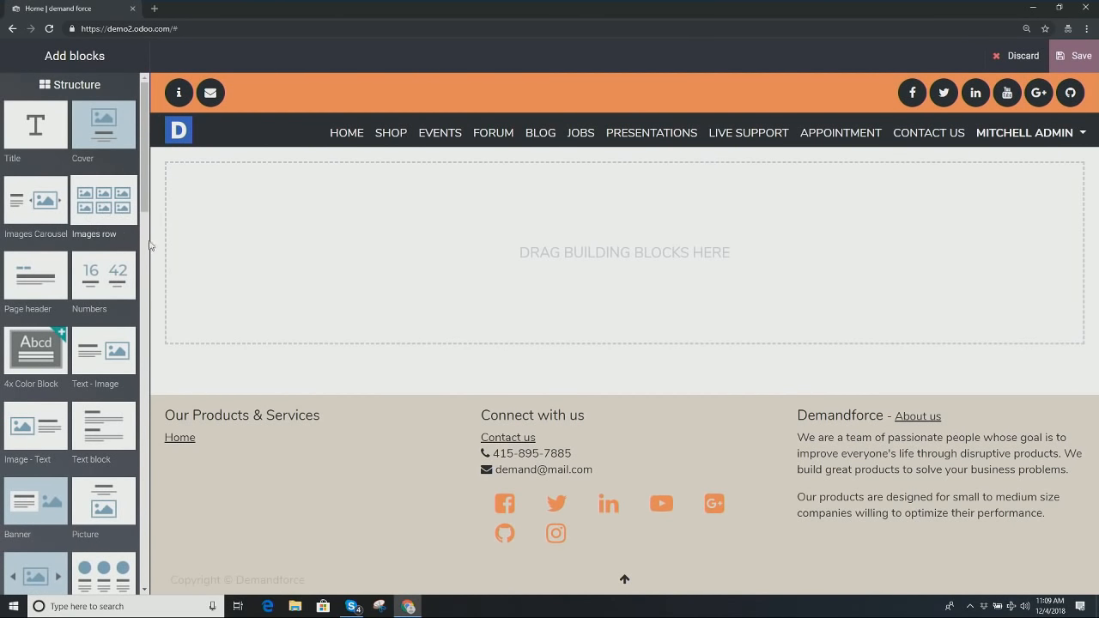
{"action": "left_click_drag", "start_coordinate": [93, 133], "coordinate": [525, 266]}
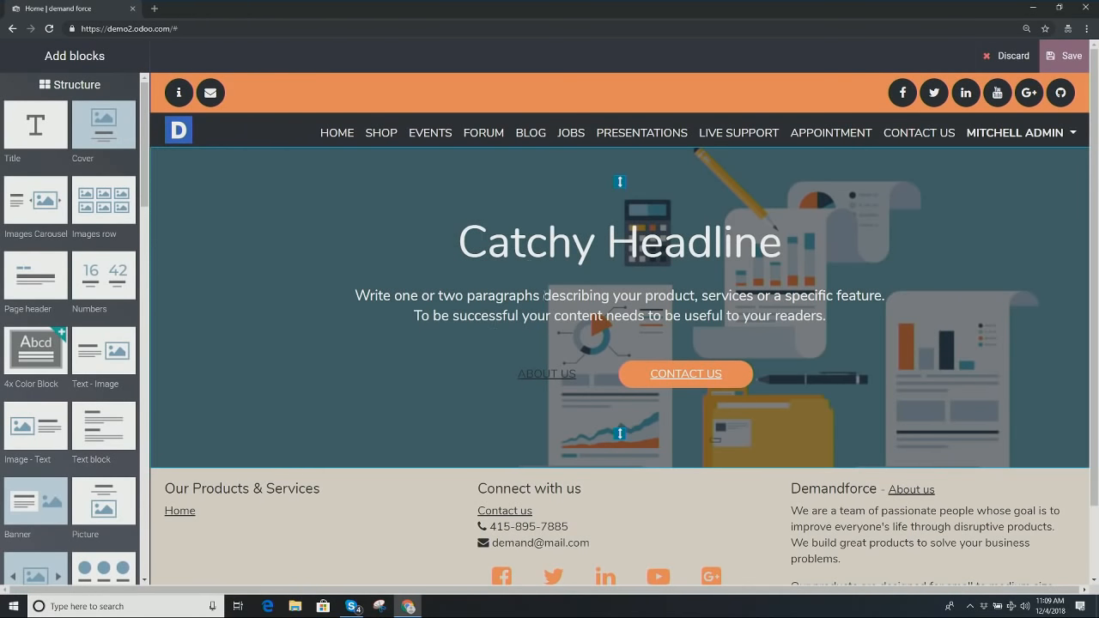
{"action": "scroll", "coordinate": [479, 369], "scroll_direction": "down", "scroll_amount": 1}
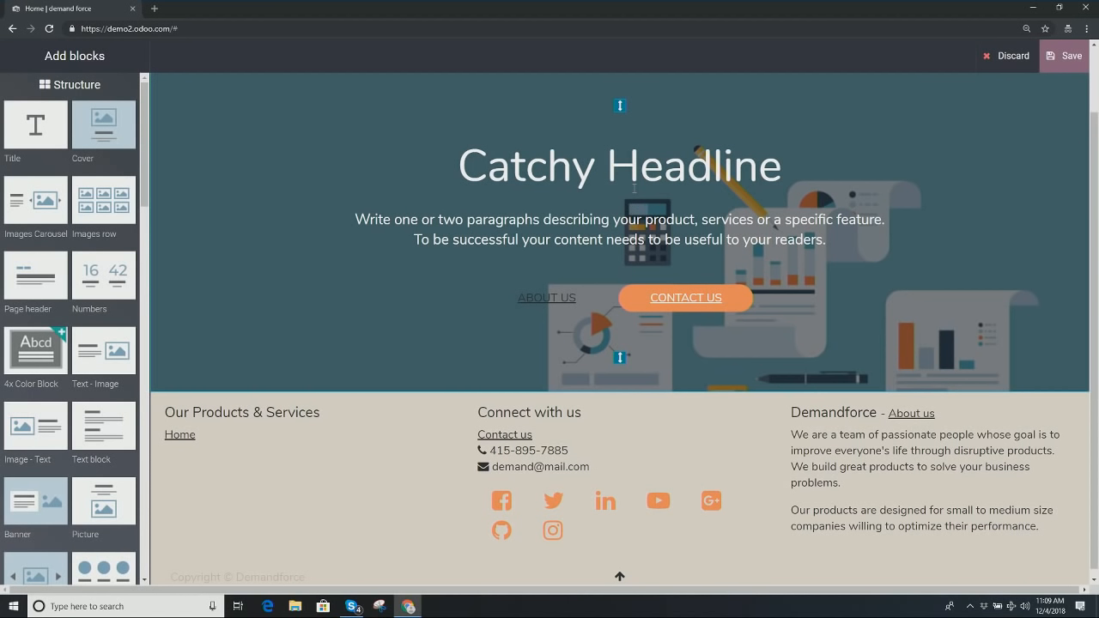
{"action": "left_click_drag", "start_coordinate": [103, 202], "coordinate": [724, 593]}
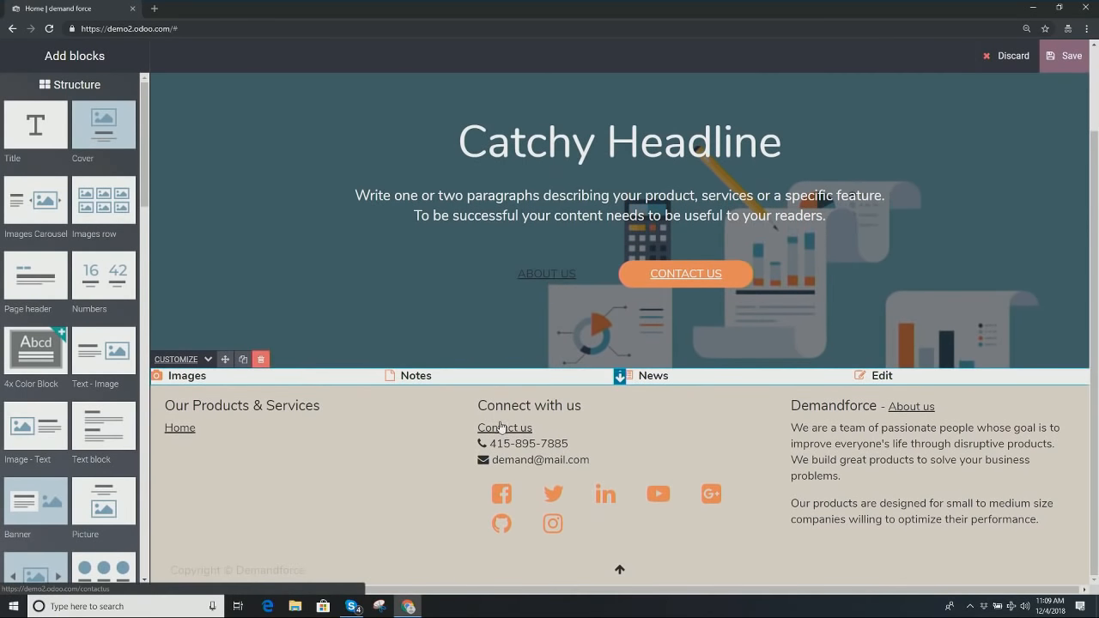
Step: Drop a three-card Features block below the Images row
{"action": "scroll", "coordinate": [353, 404], "scroll_direction": "up", "scroll_amount": 2}
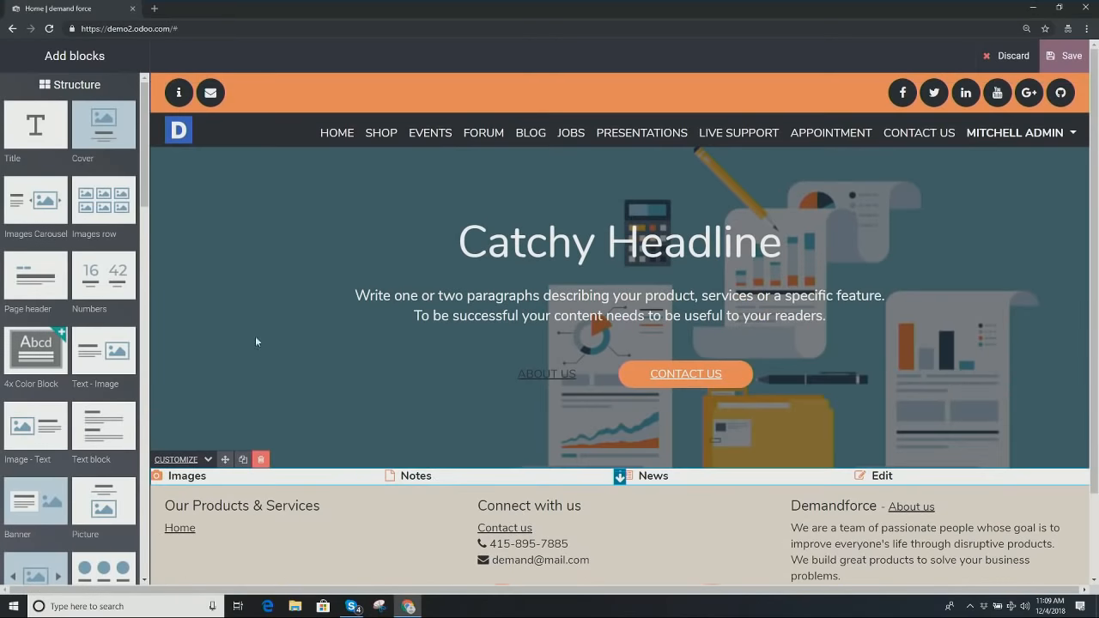
{"action": "scroll", "coordinate": [103, 360], "scroll_direction": "down", "scroll_amount": 3}
{"action": "left_click_drag", "start_coordinate": [109, 370], "coordinate": [447, 533]}
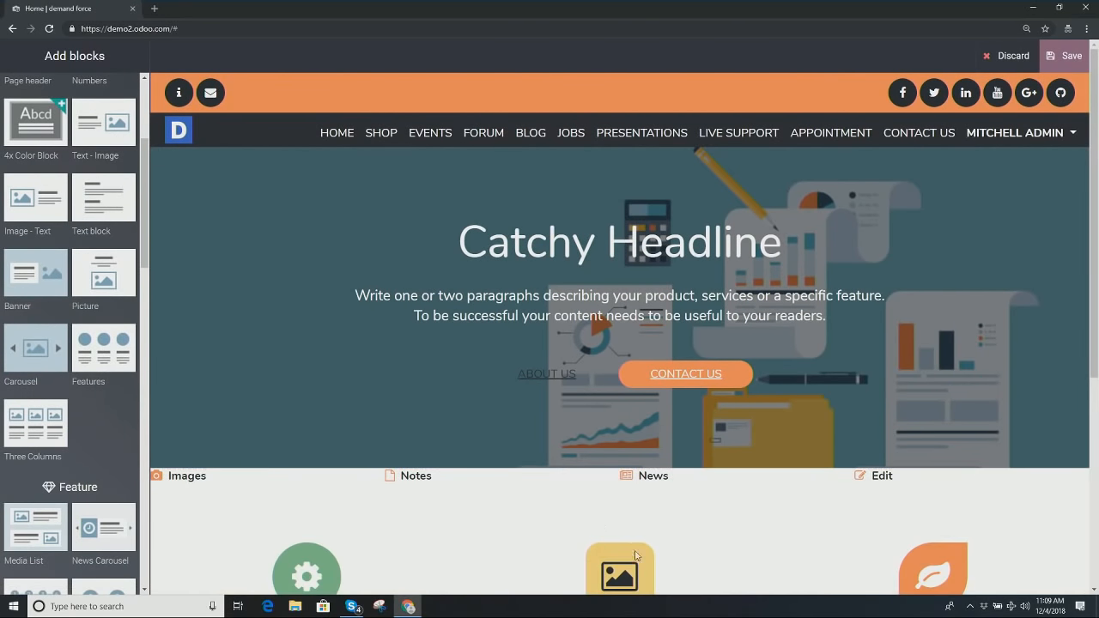
{"action": "scroll", "coordinate": [455, 404], "scroll_direction": "down", "scroll_amount": 2}
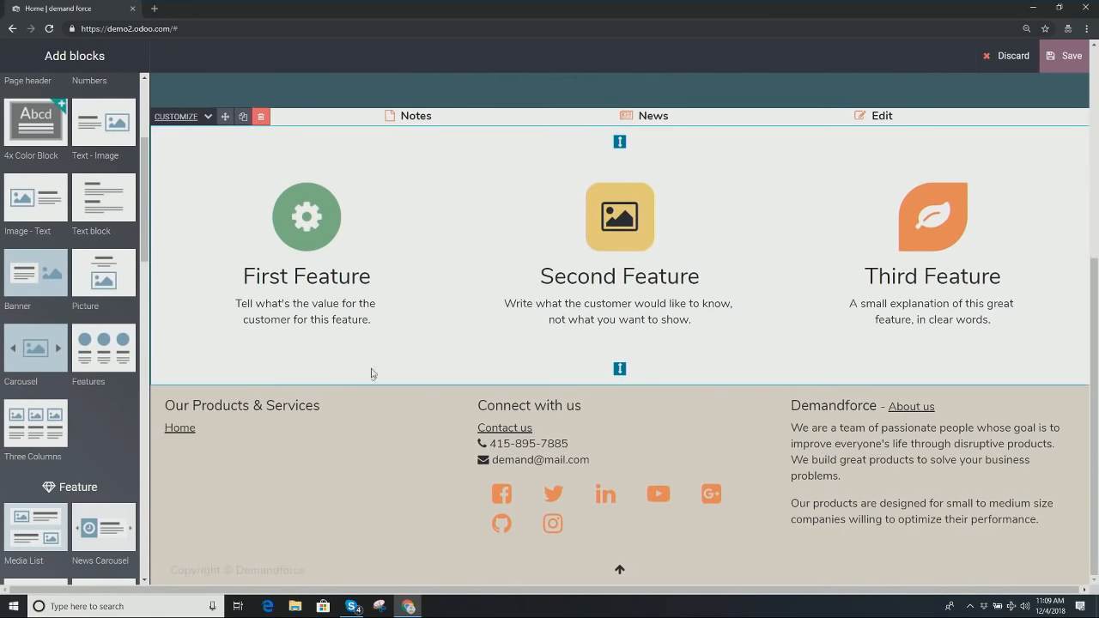
{"action": "scroll", "coordinate": [447, 375], "scroll_direction": "up", "scroll_amount": 3}
{"action": "scroll", "coordinate": [767, 284], "scroll_direction": "up", "scroll_amount": 3}
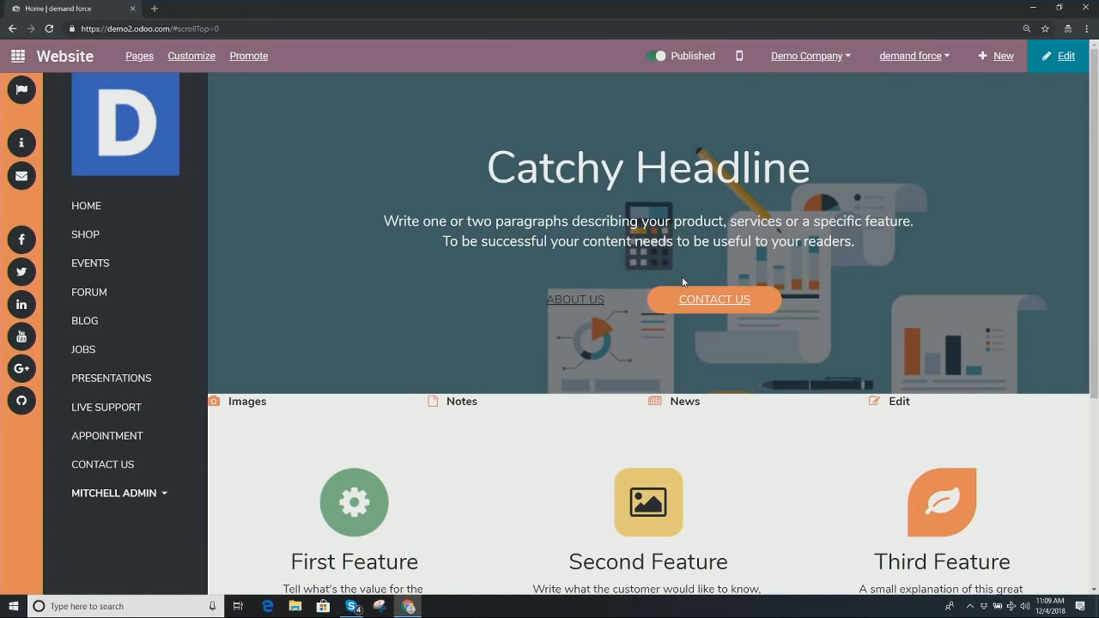
{"action": "scroll", "coordinate": [512, 289], "scroll_direction": "down", "scroll_amount": 2}
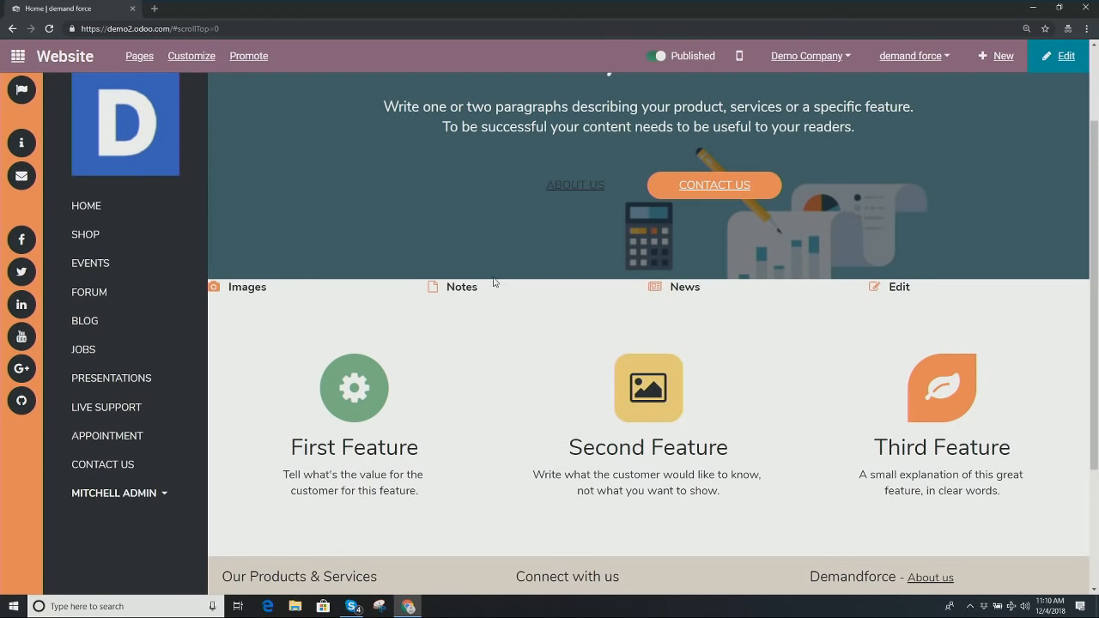
{"action": "scroll", "coordinate": [530, 322], "scroll_direction": "up", "scroll_amount": 2}
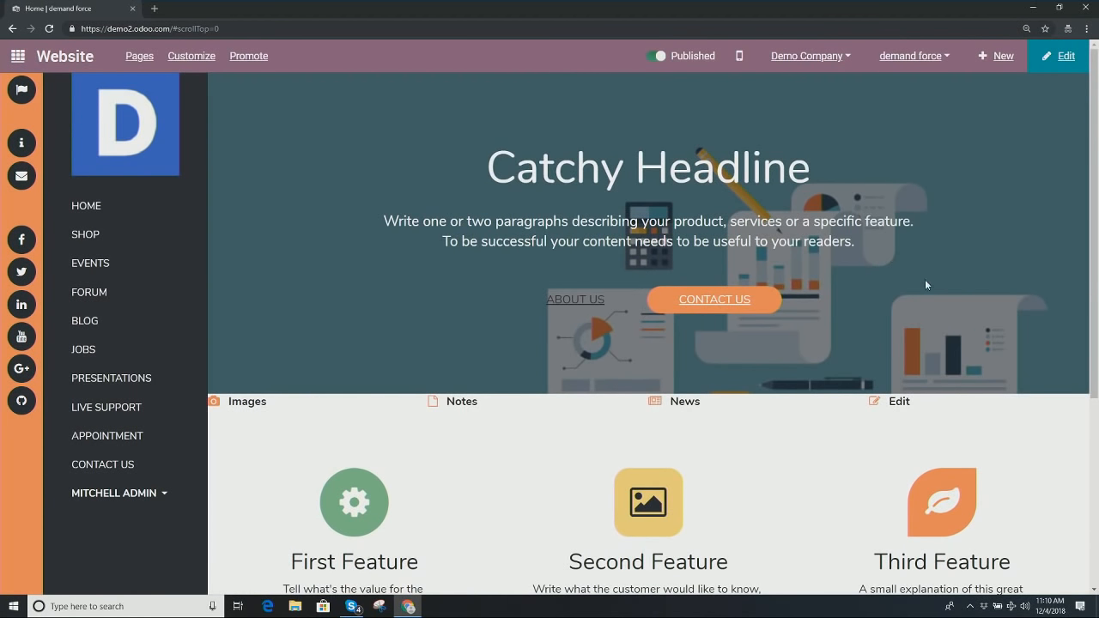
{"action": "left_click", "coordinate": [930, 63]}
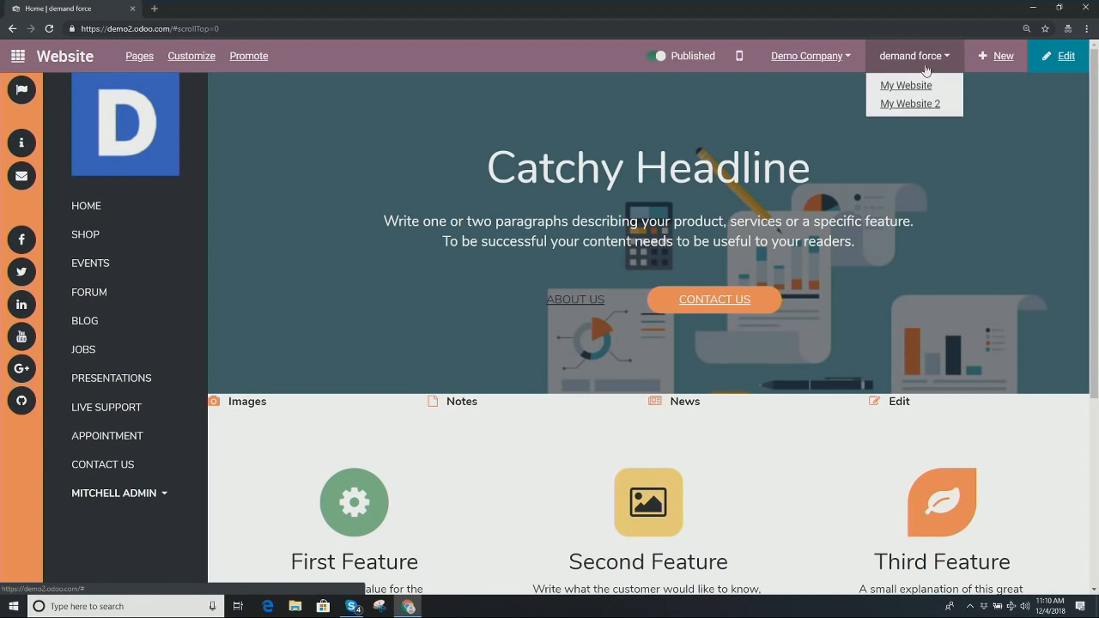
{"action": "left_click", "coordinate": [935, 105]}
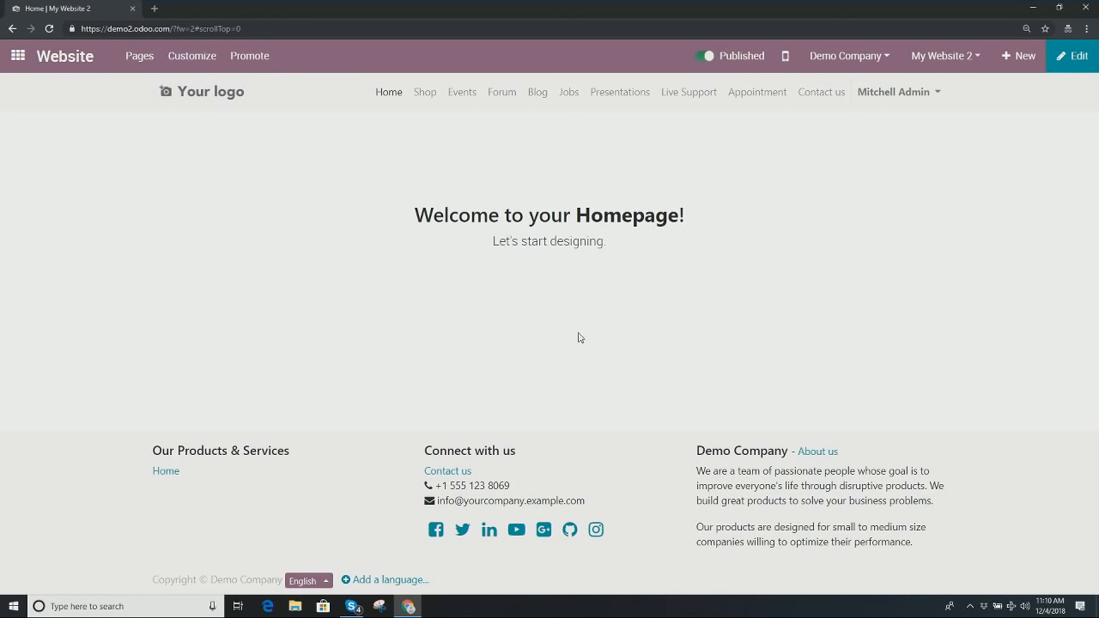
{"action": "left_click", "coordinate": [955, 54]}
{"action": "left_click", "coordinate": [949, 110]}
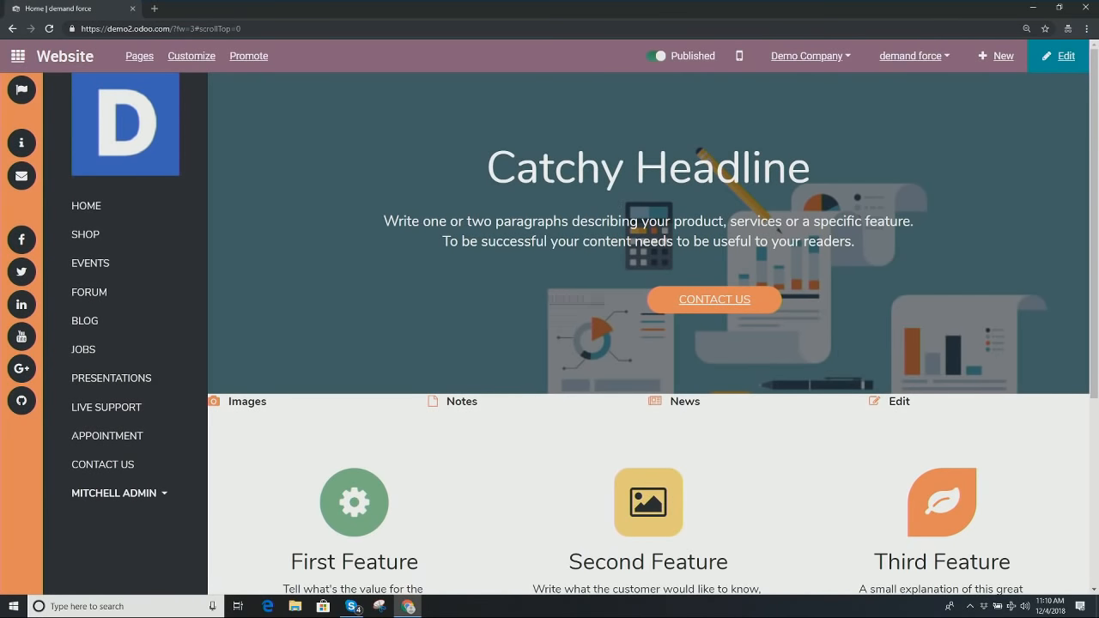
{"action": "scroll", "coordinate": [719, 248], "scroll_direction": "down", "scroll_amount": 1}
Step: Browse the website's Contact us form, then go back to the Odoo apps menu
{"action": "left_click", "coordinate": [719, 229]}
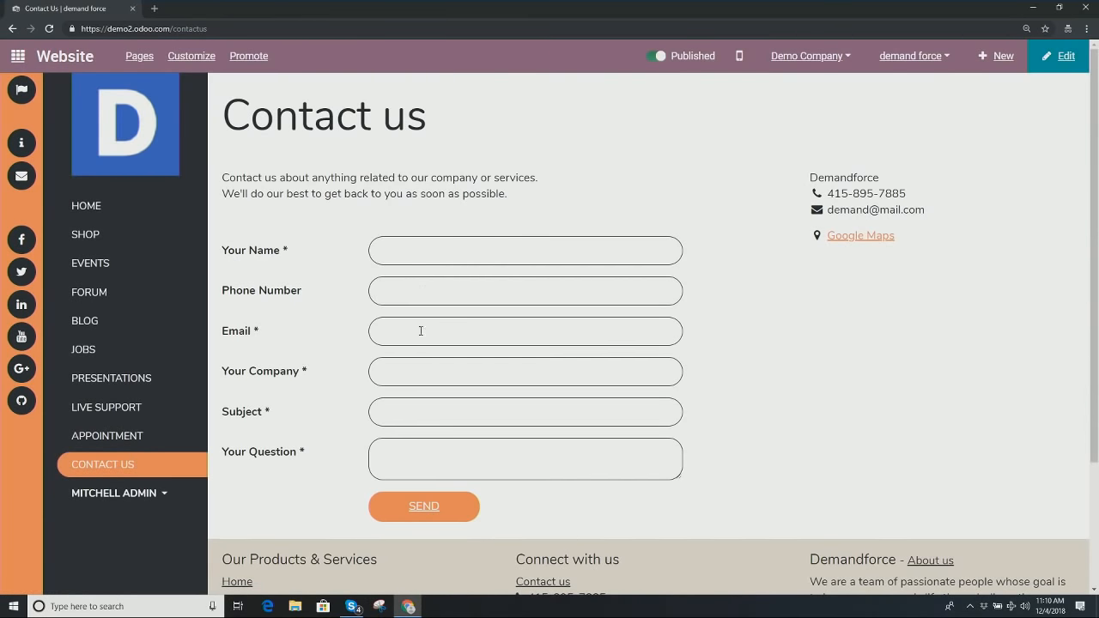
{"action": "scroll", "coordinate": [412, 380], "scroll_direction": "down", "scroll_amount": 2}
{"action": "scroll", "coordinate": [523, 392], "scroll_direction": "up", "scroll_amount": 2}
{"action": "left_click", "coordinate": [18, 58]}
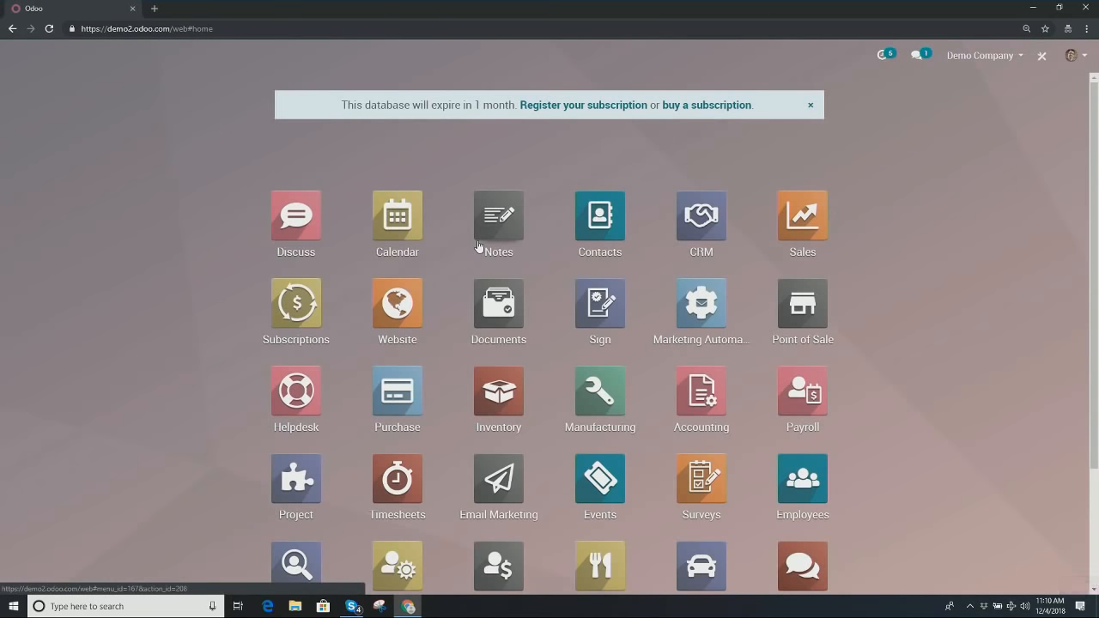
Step: Save CRM Configuration > Settings with Leads and Website Lead Generation checked, then return home
{"action": "left_click", "coordinate": [700, 245]}
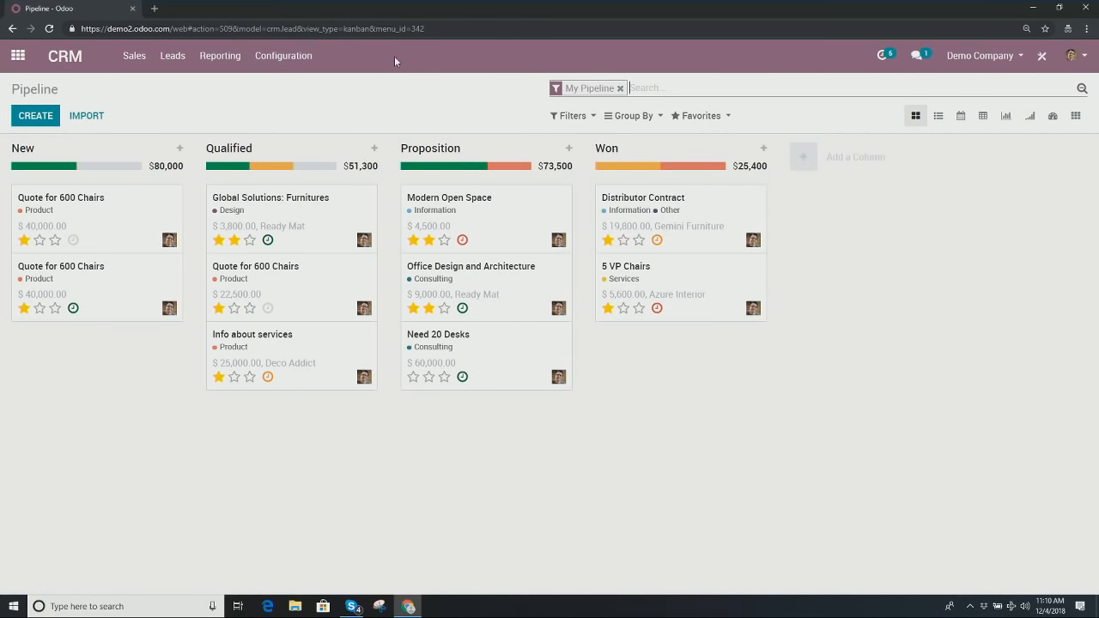
{"action": "left_click", "coordinate": [280, 59]}
{"action": "left_click", "coordinate": [277, 85]}
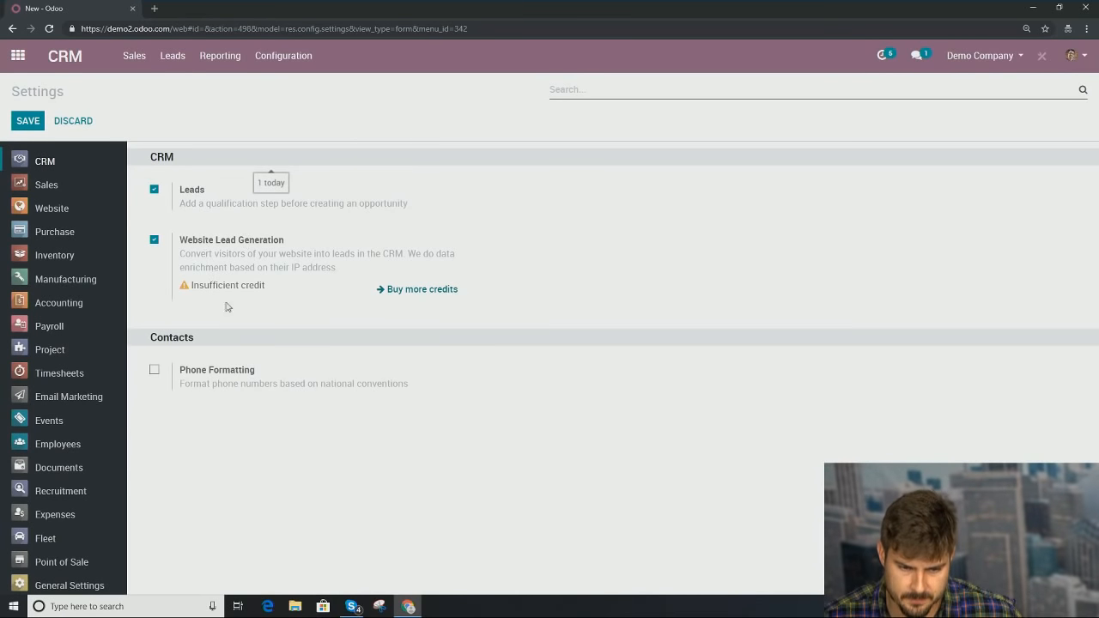
{"action": "left_click", "coordinate": [28, 128]}
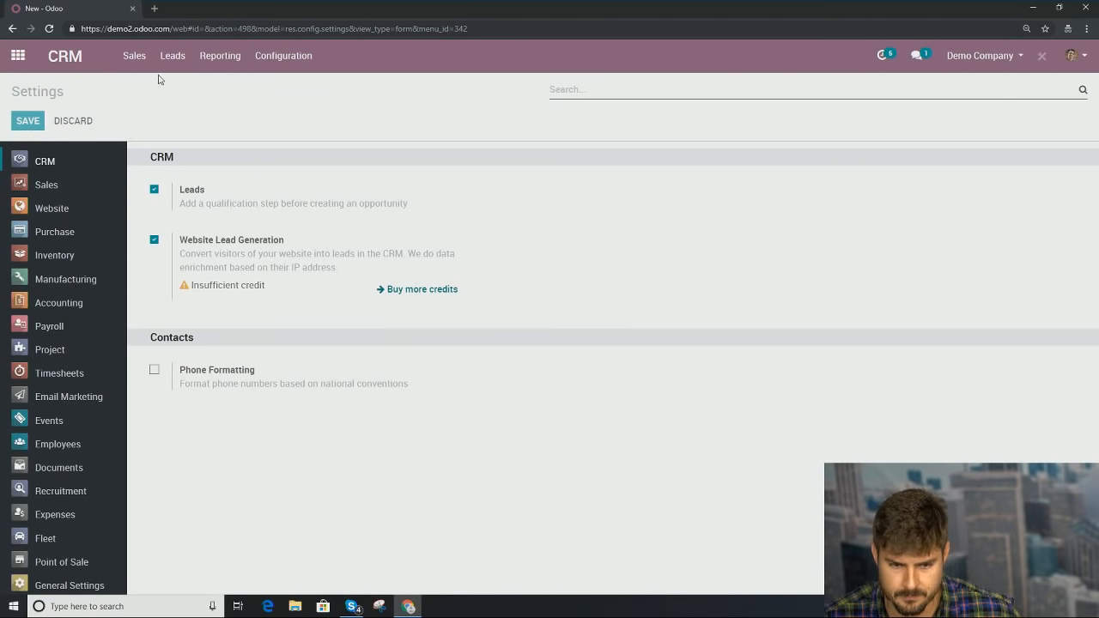
{"action": "left_click", "coordinate": [17, 55]}
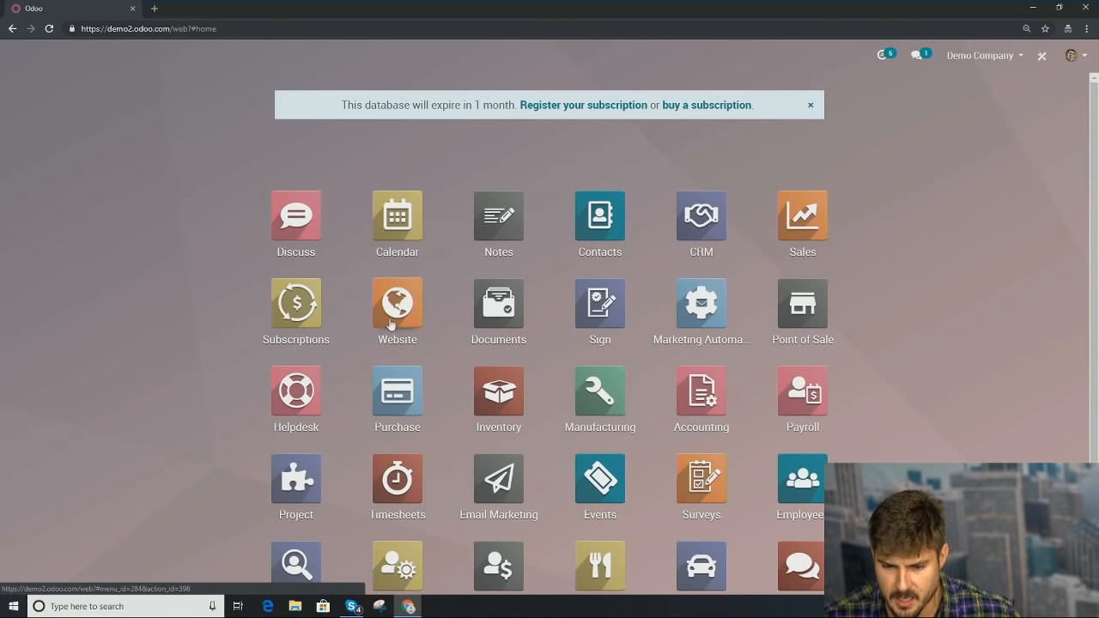
Step: Open the live demand force website from the Website app and go to Contact us
{"action": "left_click", "coordinate": [392, 308]}
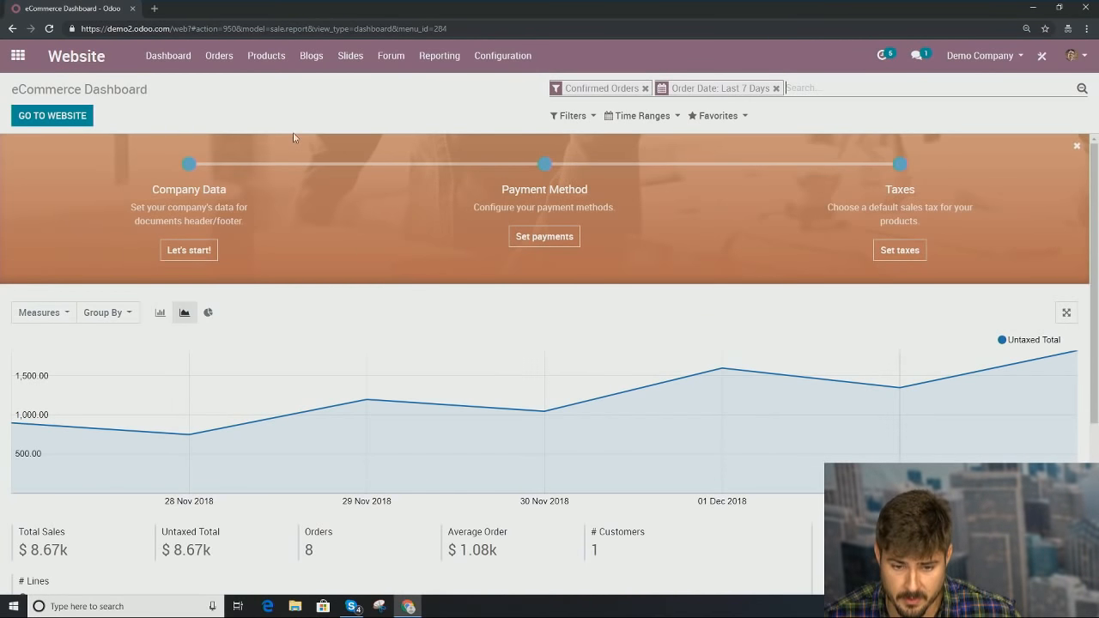
{"action": "left_click", "coordinate": [77, 116]}
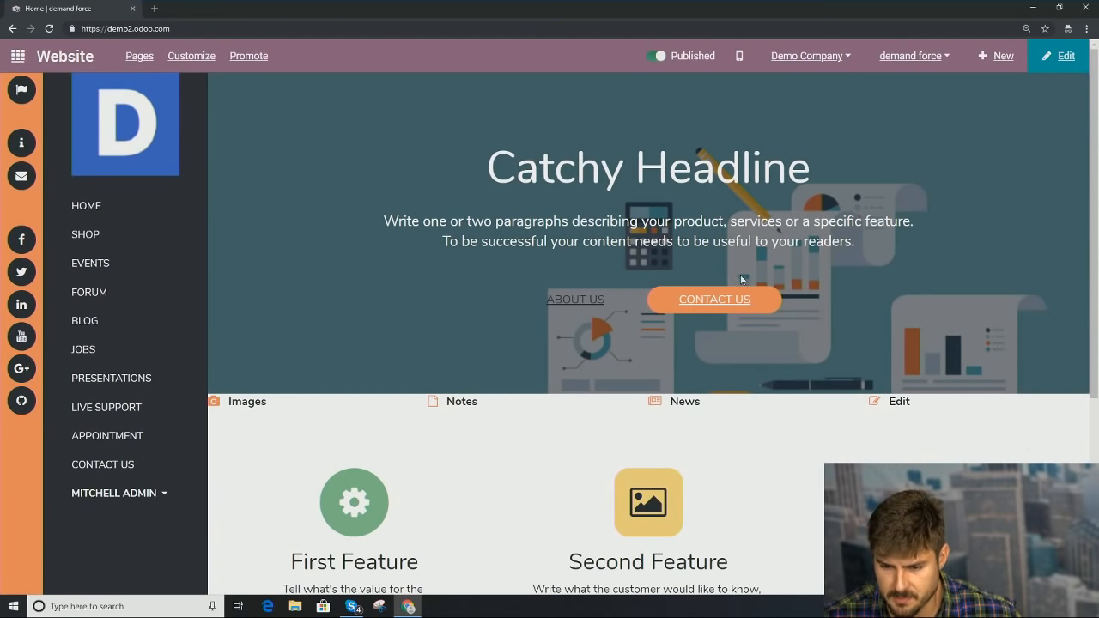
{"action": "left_click", "coordinate": [726, 300]}
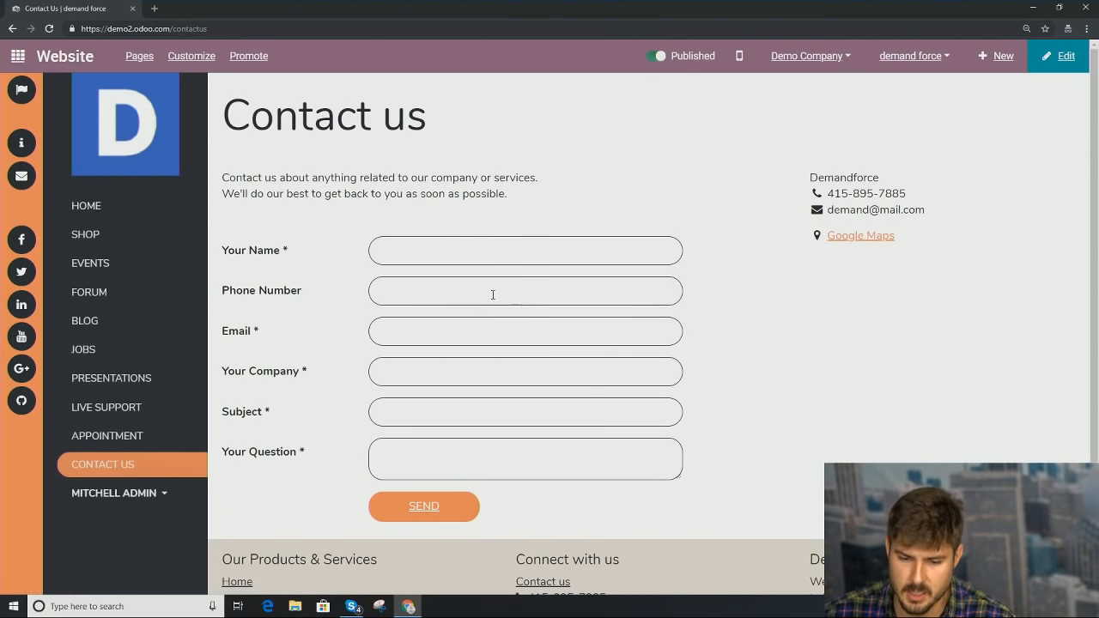
Step: Send the Contact us form with the visitor's details, company 'n/a' and question 'blue?', then open CRM
{"action": "left_click", "coordinate": [491, 252]}
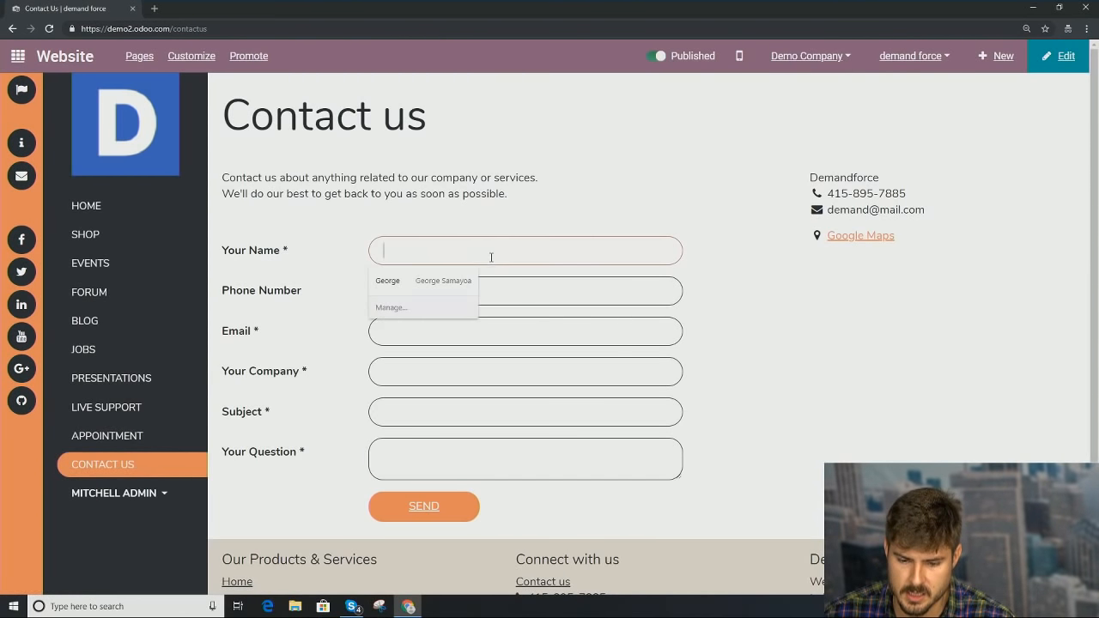
{"action": "left_click", "coordinate": [447, 285]}
{"action": "left_click", "coordinate": [461, 368]}
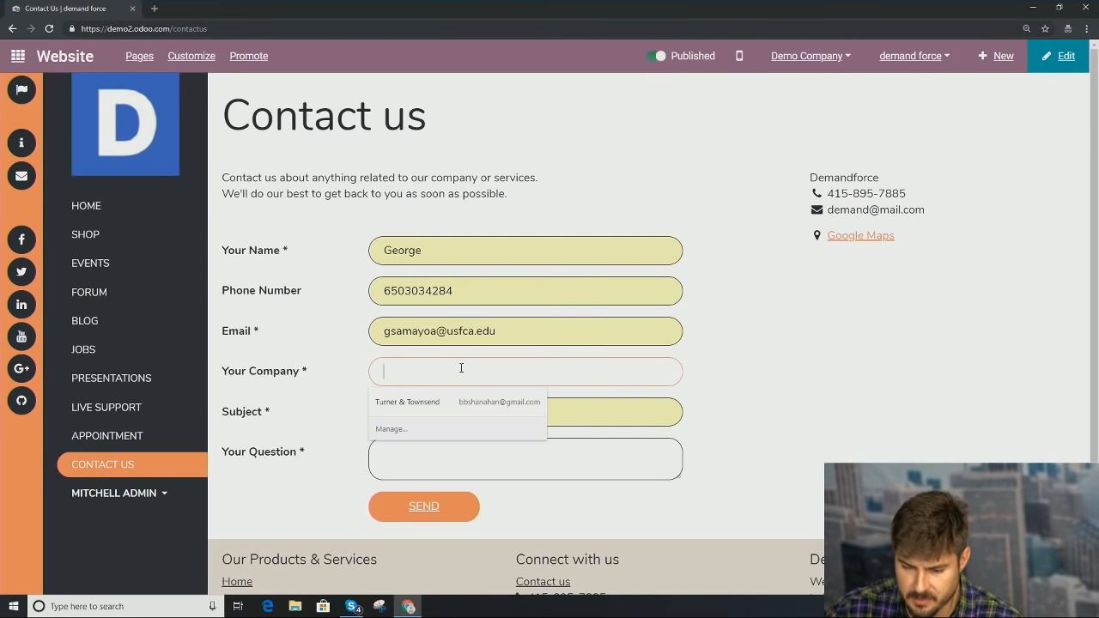
{"action": "type", "text": "n/a"}
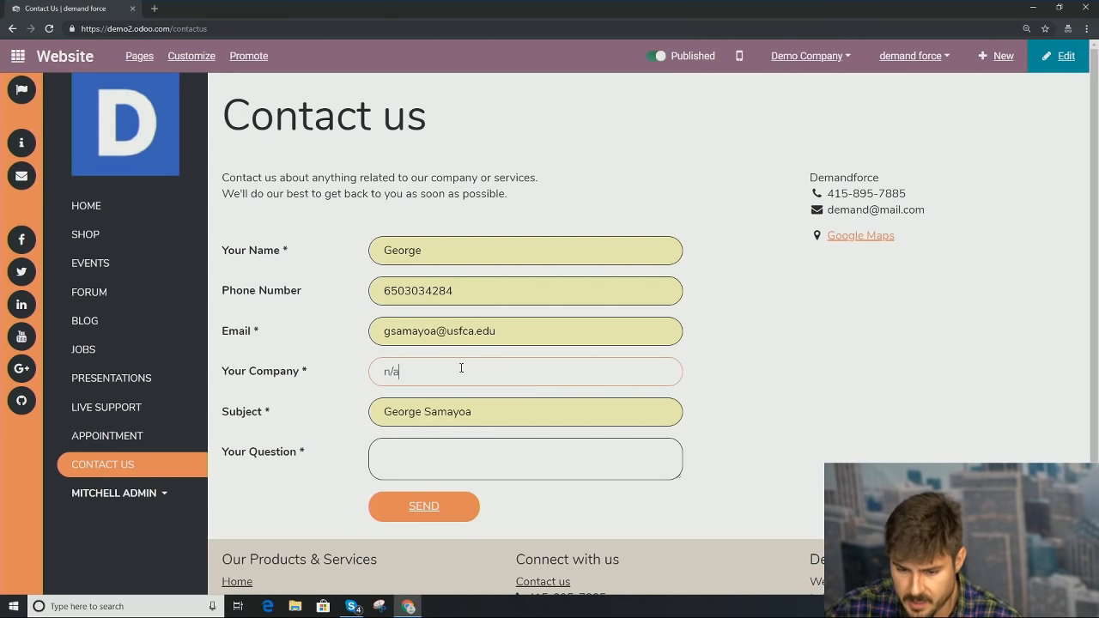
{"action": "left_click", "coordinate": [465, 449]}
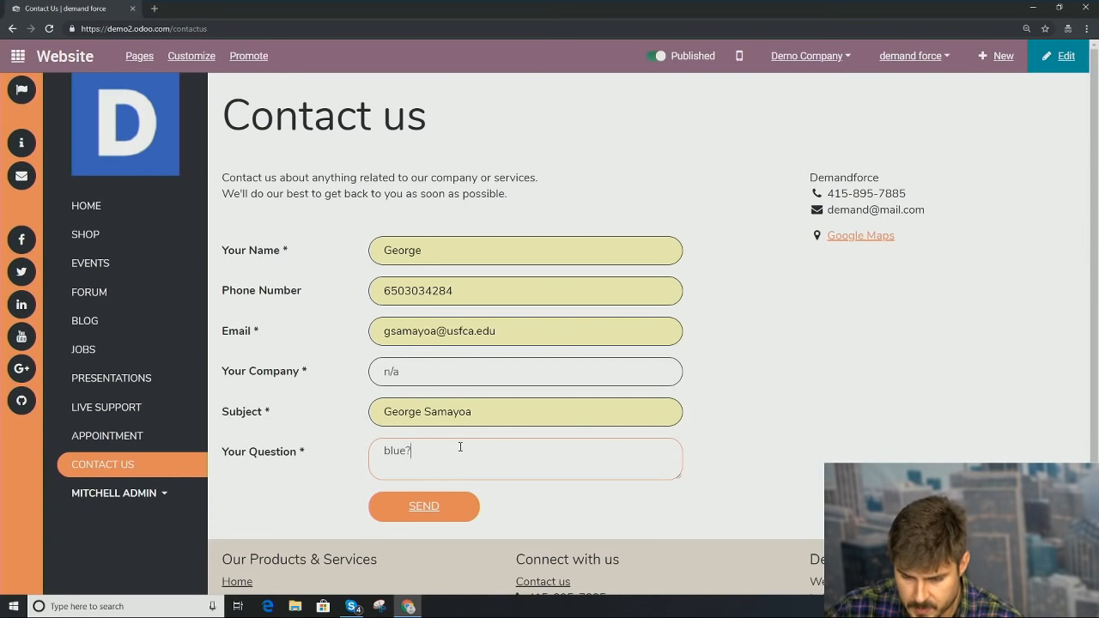
{"action": "left_click", "coordinate": [434, 505]}
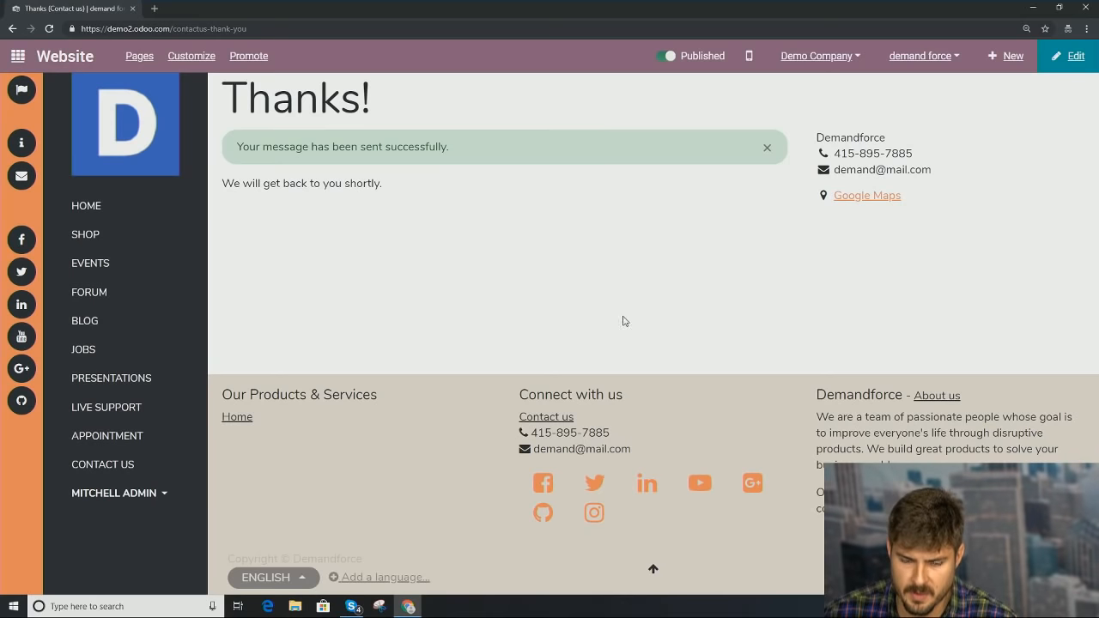
{"action": "left_click", "coordinate": [18, 56]}
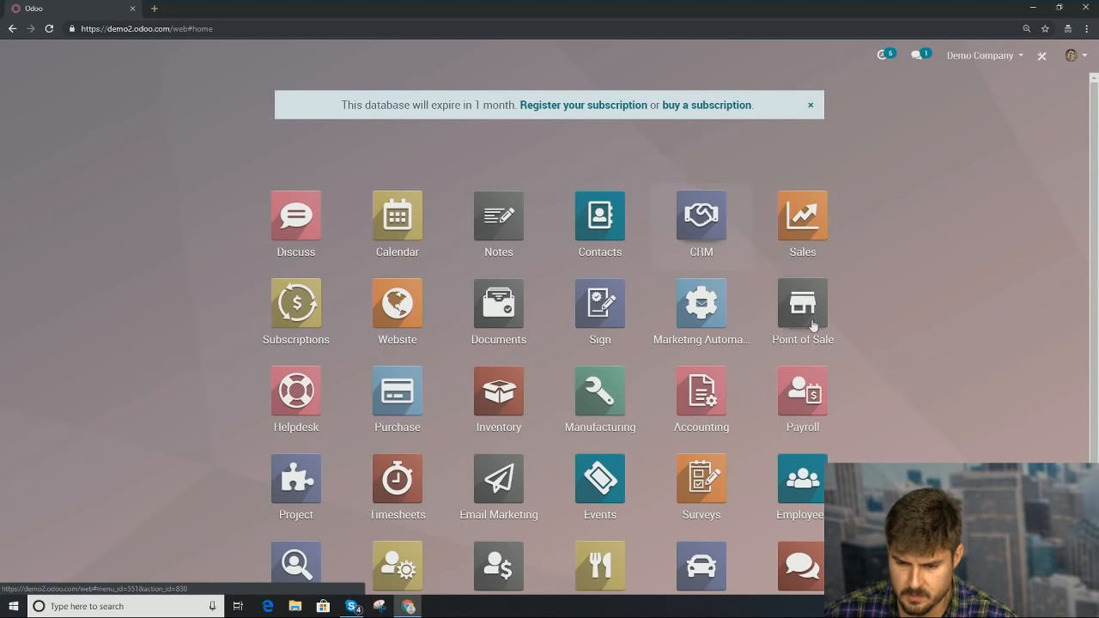
{"action": "key", "text": "Return"}
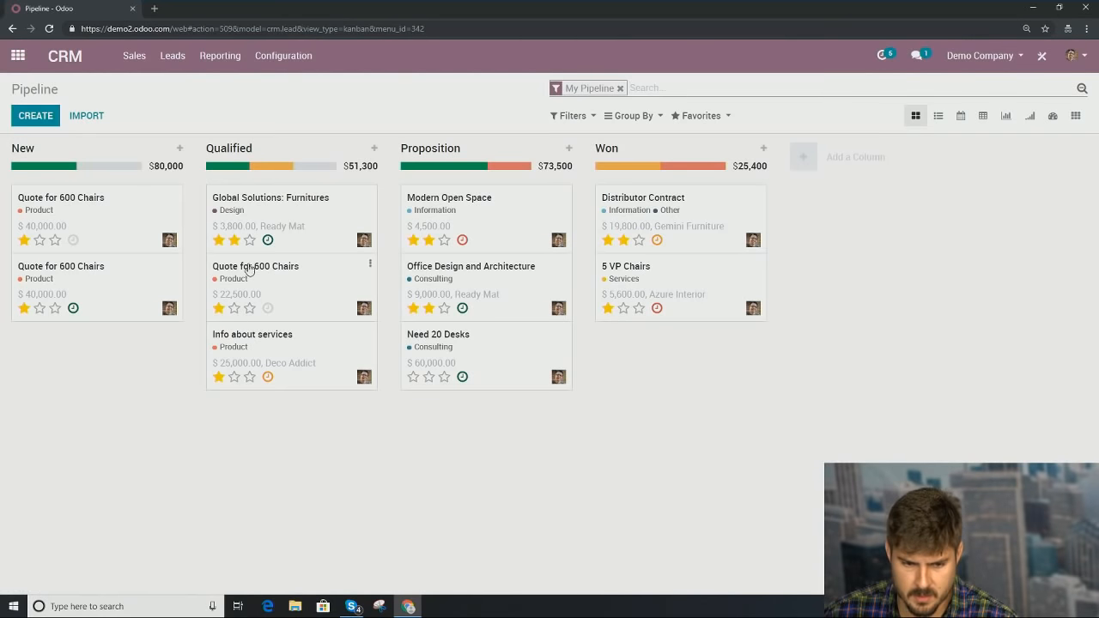
Step: Open the newest of the 23 CRM leads, the website enquiry, then return to the apps menu
{"action": "left_click", "coordinate": [173, 55]}
{"action": "left_click", "coordinate": [178, 96]}
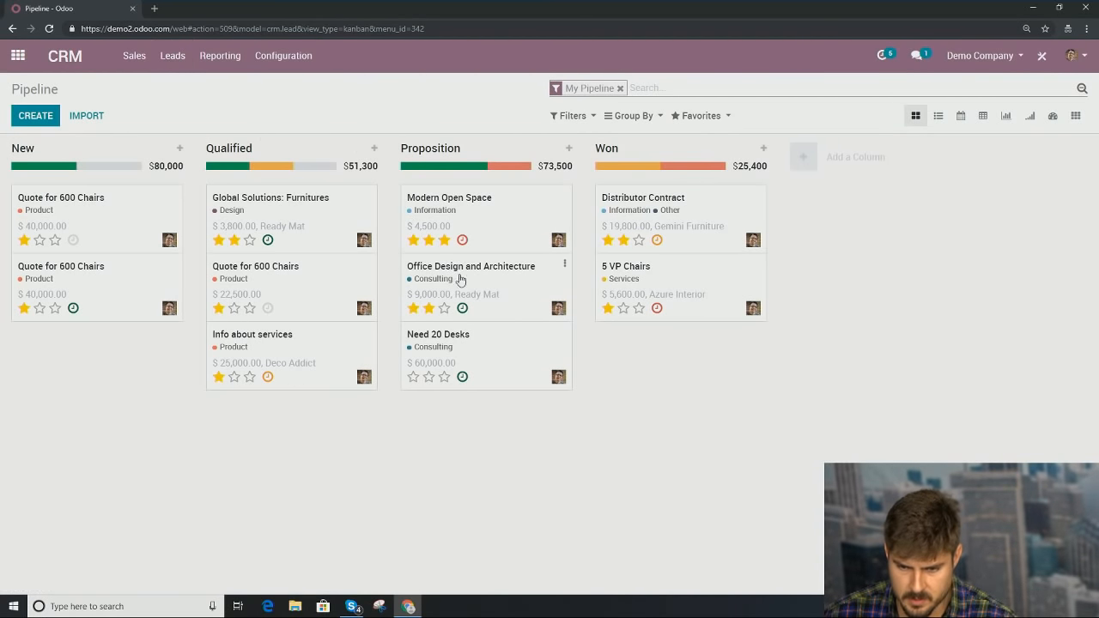
{"action": "scroll", "coordinate": [262, 275], "scroll_direction": "down", "scroll_amount": 2}
{"action": "scroll", "coordinate": [262, 274], "scroll_direction": "down", "scroll_amount": 2}
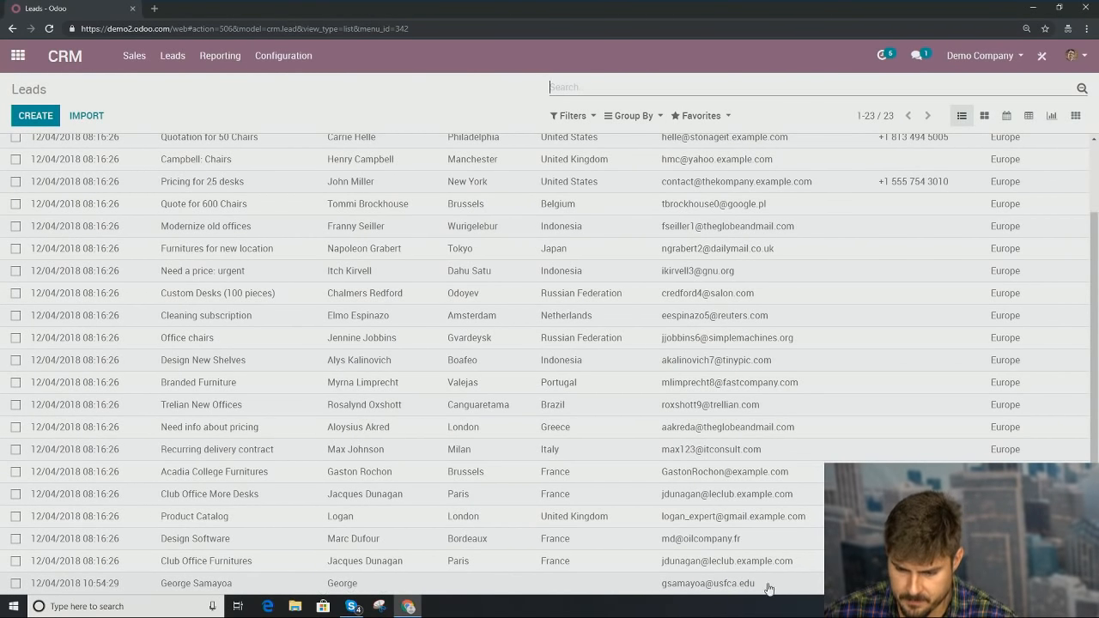
{"action": "left_click", "coordinate": [493, 584]}
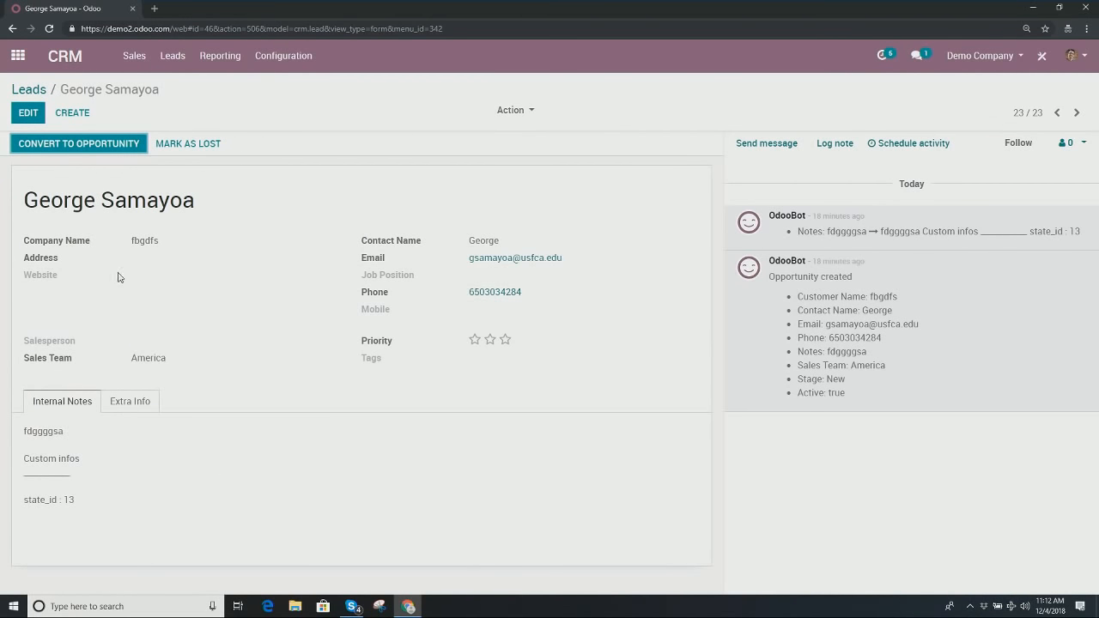
{"action": "left_click", "coordinate": [34, 91]}
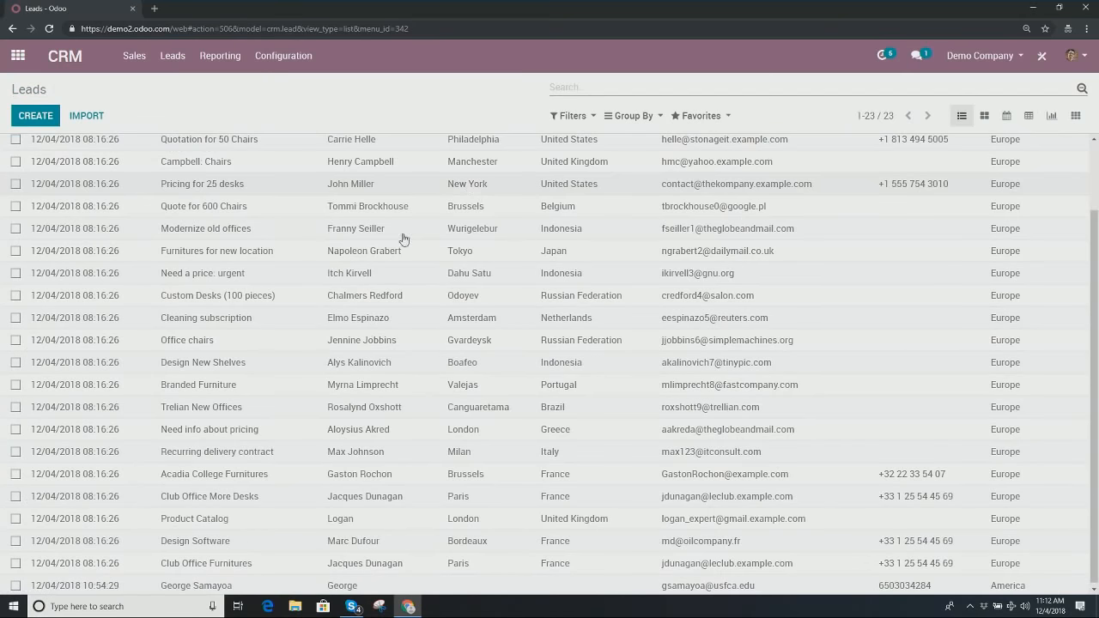
{"action": "scroll", "coordinate": [316, 486], "scroll_direction": "up", "scroll_amount": 2}
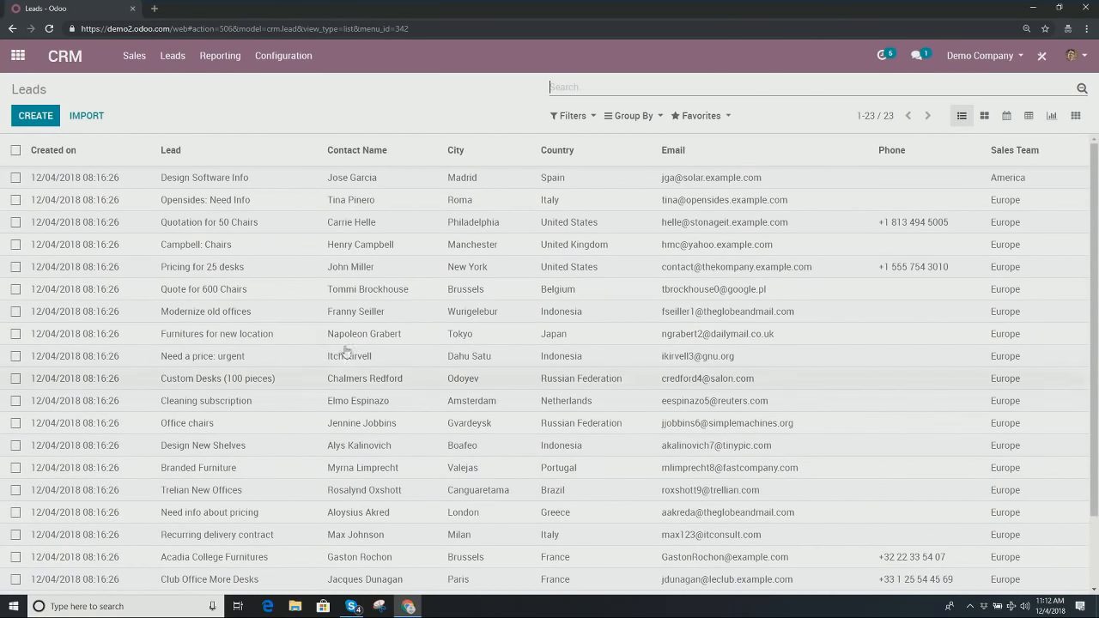
{"action": "left_click", "coordinate": [17, 55]}
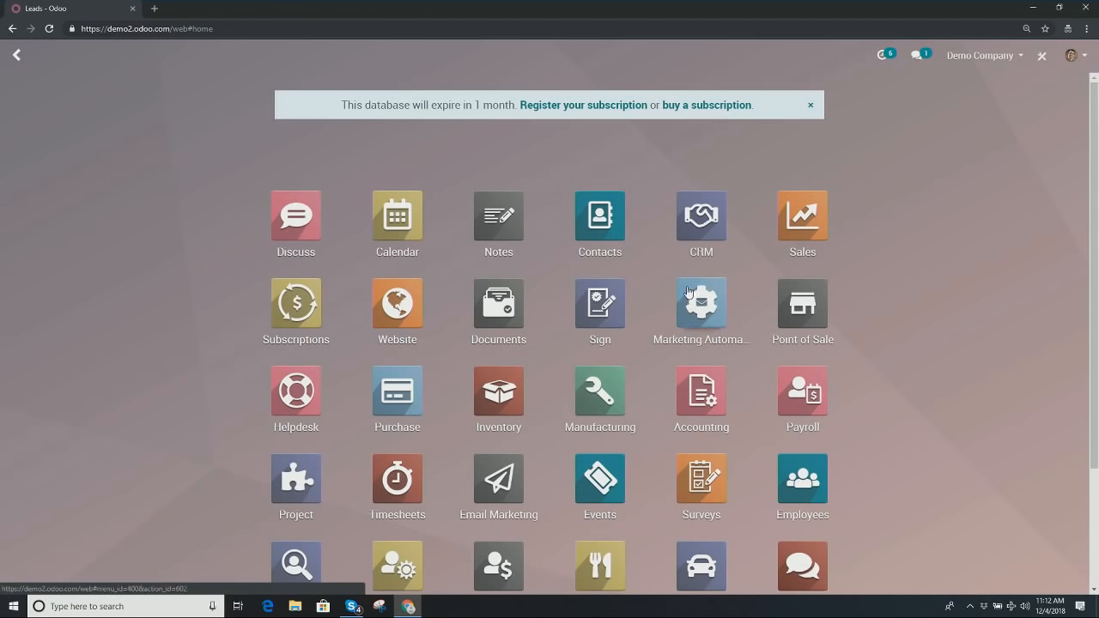
Step: Browse the demand force shop's products, such as Customizable Desk at $800.40, then return to the apps menu
{"action": "left_click", "coordinate": [404, 311]}
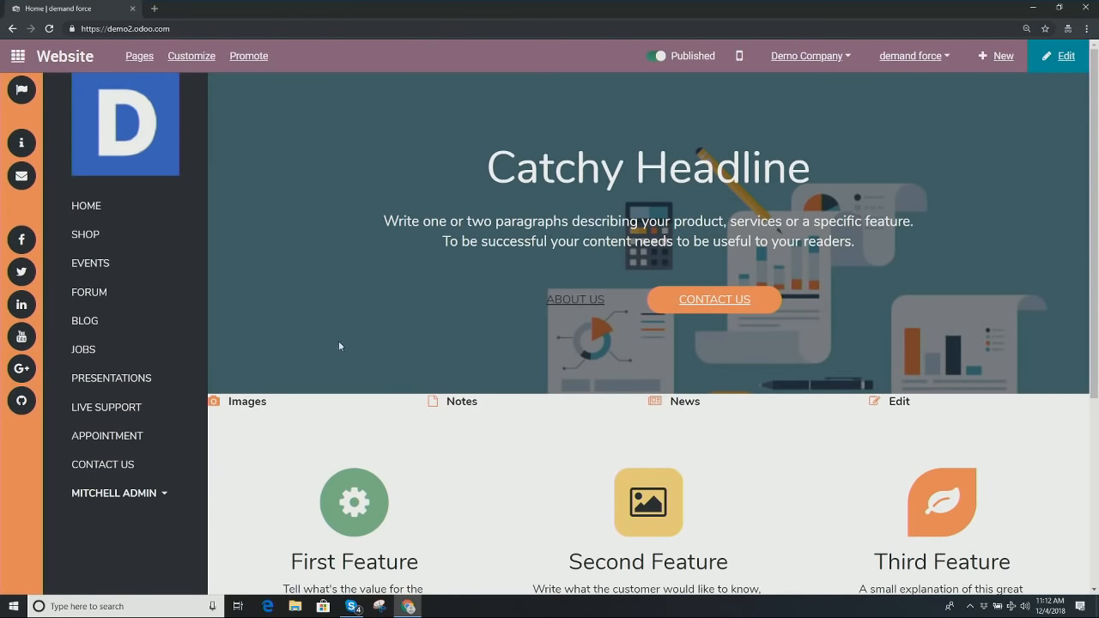
{"action": "scroll", "coordinate": [337, 335], "scroll_direction": "down", "scroll_amount": 3}
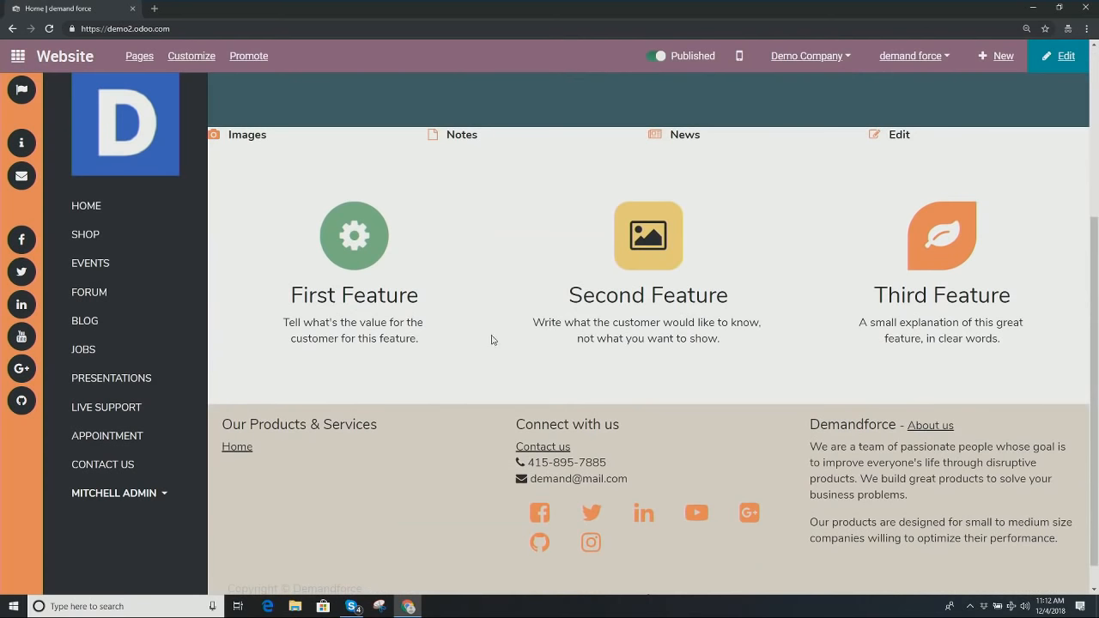
{"action": "scroll", "coordinate": [492, 340], "scroll_direction": "up", "scroll_amount": 3}
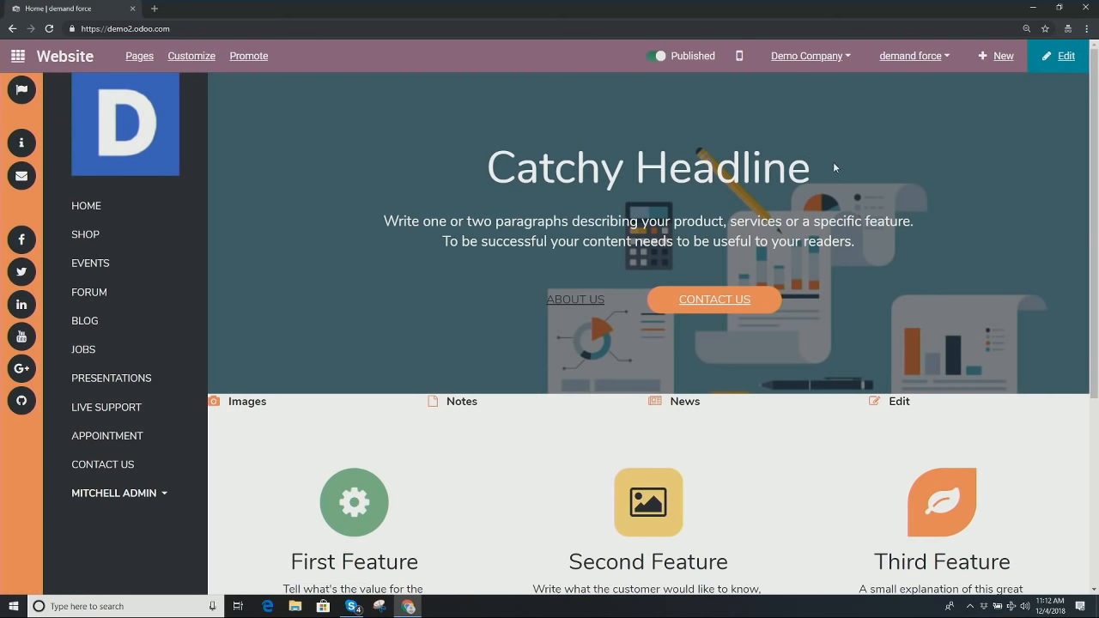
{"action": "left_click", "coordinate": [108, 237]}
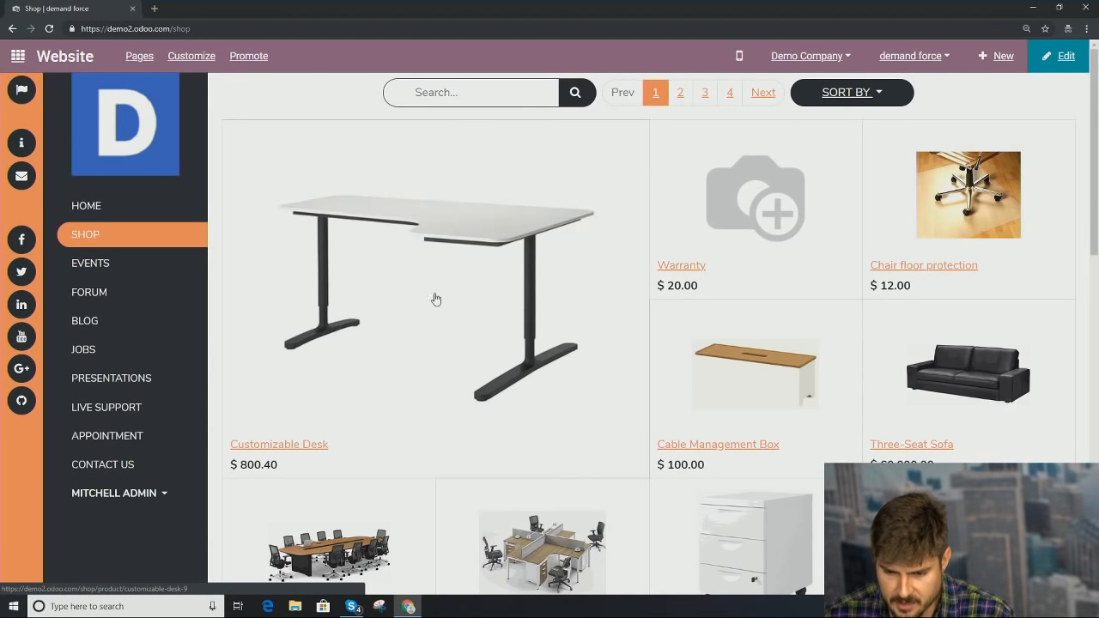
{"action": "scroll", "coordinate": [451, 297], "scroll_direction": "down", "scroll_amount": 2}
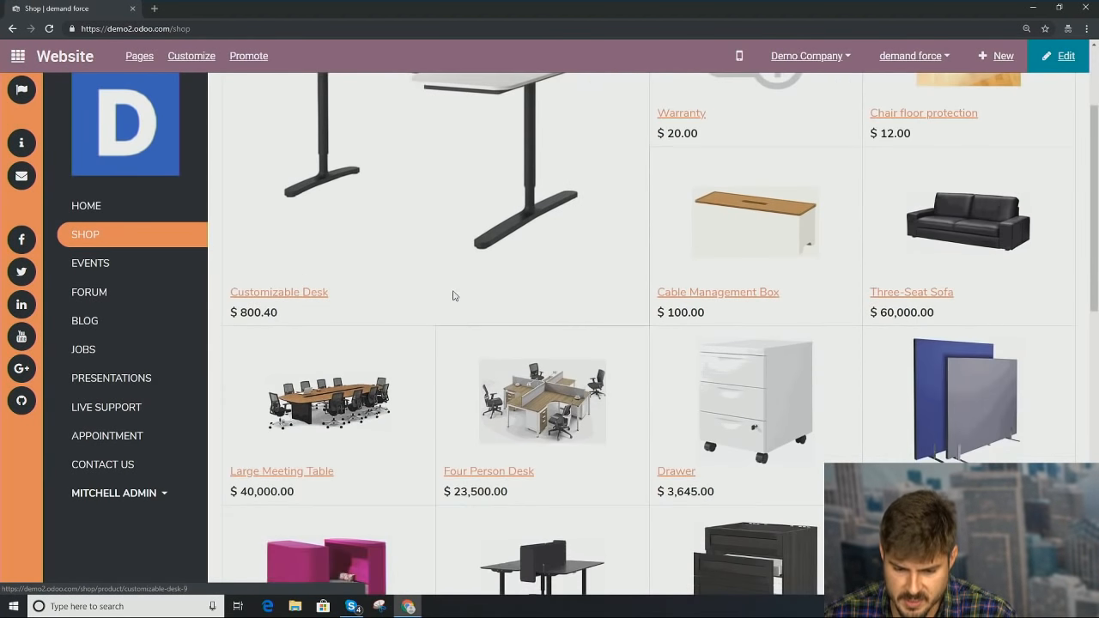
{"action": "scroll", "coordinate": [454, 300], "scroll_direction": "up", "scroll_amount": 2}
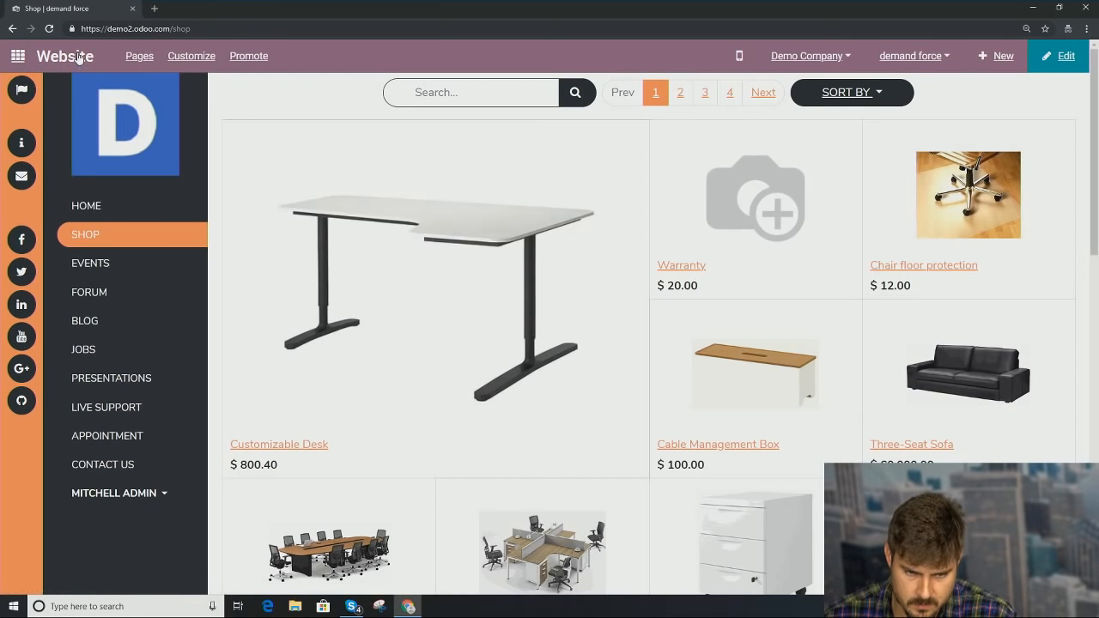
{"action": "left_click", "coordinate": [38, 58]}
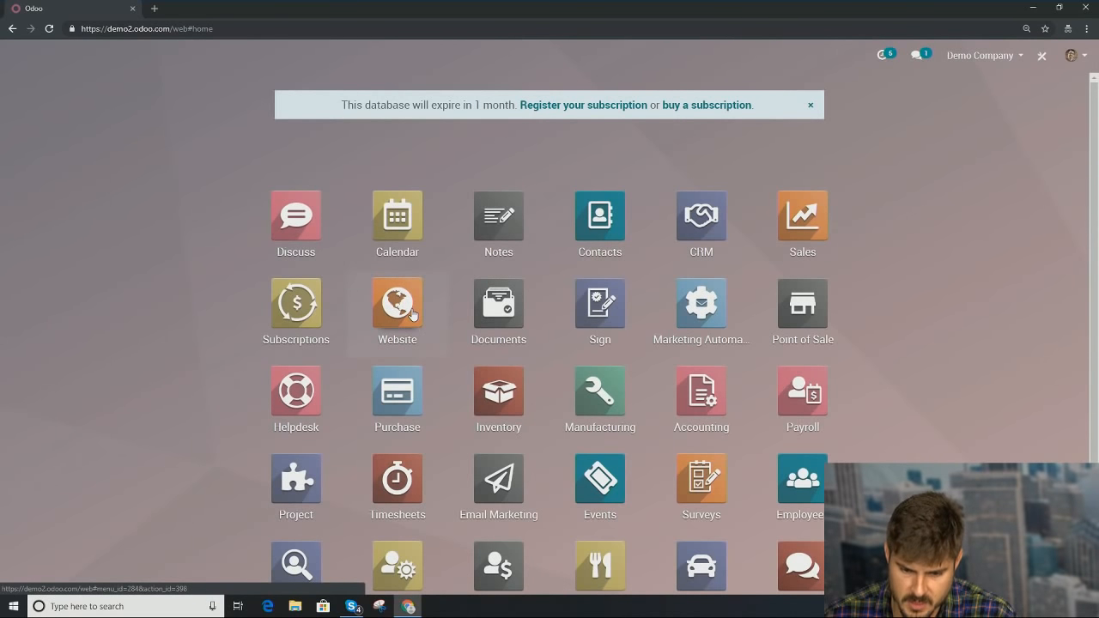
Step: In Website > Products, set the Customizable Desk's eCommerce website to demand force and save
{"action": "left_click", "coordinate": [412, 314]}
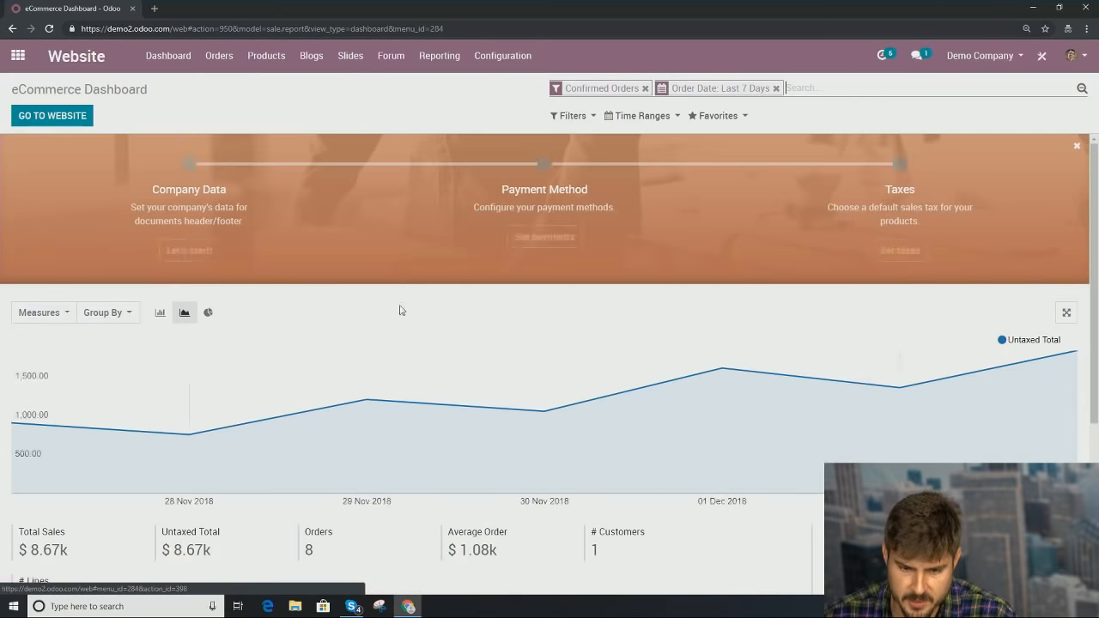
{"action": "left_click", "coordinate": [267, 57]}
{"action": "left_click", "coordinate": [276, 85]}
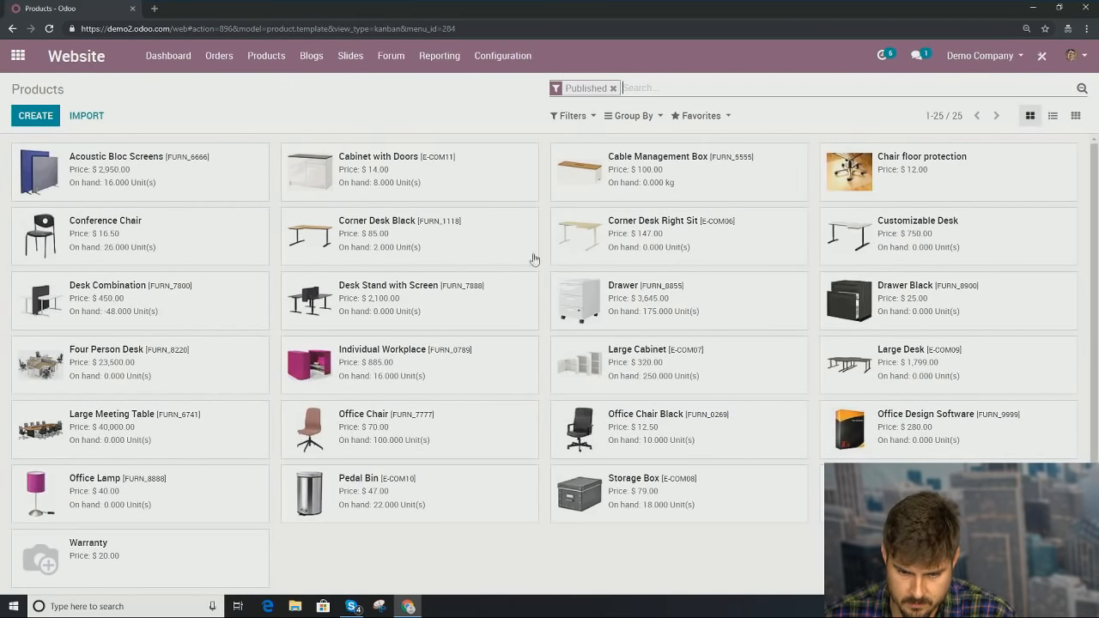
{"action": "scroll", "coordinate": [352, 354], "scroll_direction": "down", "scroll_amount": 1}
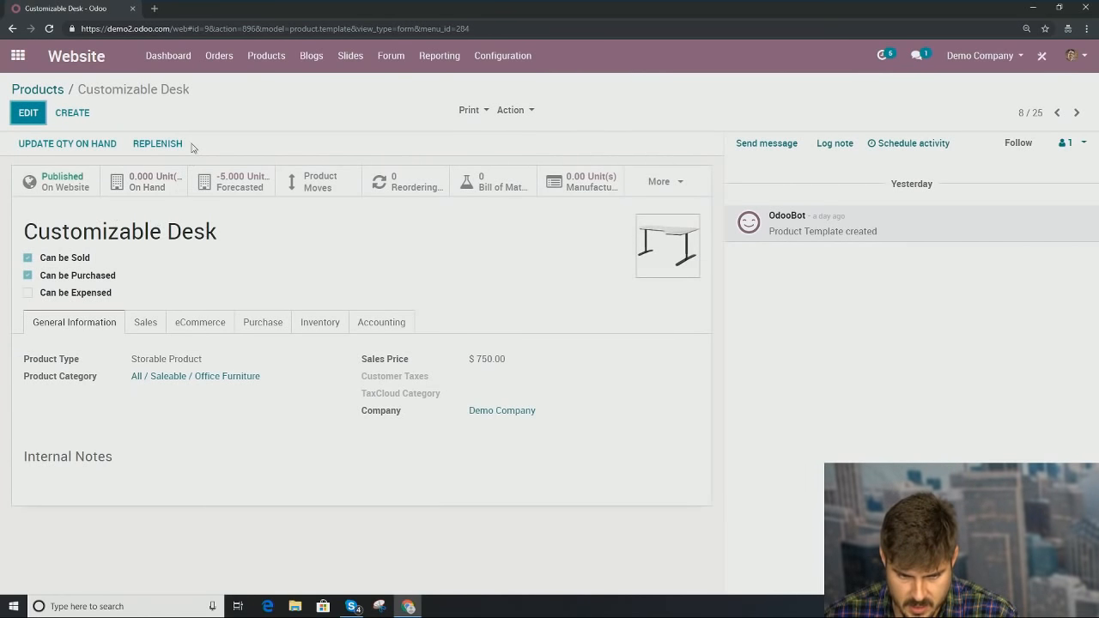
{"action": "left_click", "coordinate": [28, 112]}
{"action": "left_click", "coordinate": [199, 344]}
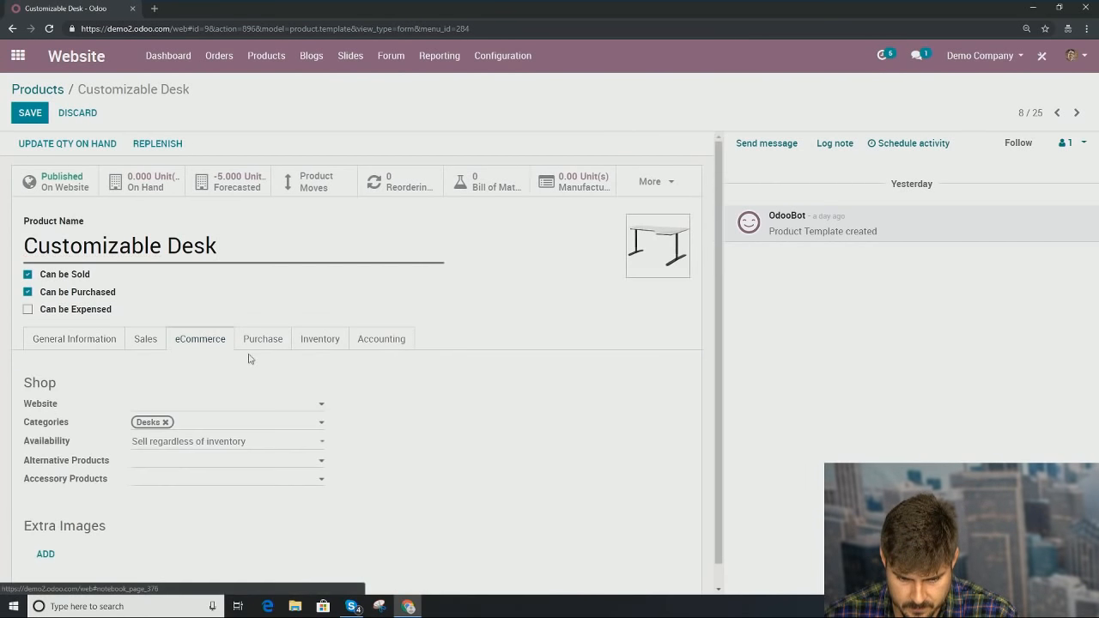
{"action": "scroll", "coordinate": [249, 359], "scroll_direction": "down", "scroll_amount": 1}
{"action": "left_click", "coordinate": [253, 385]}
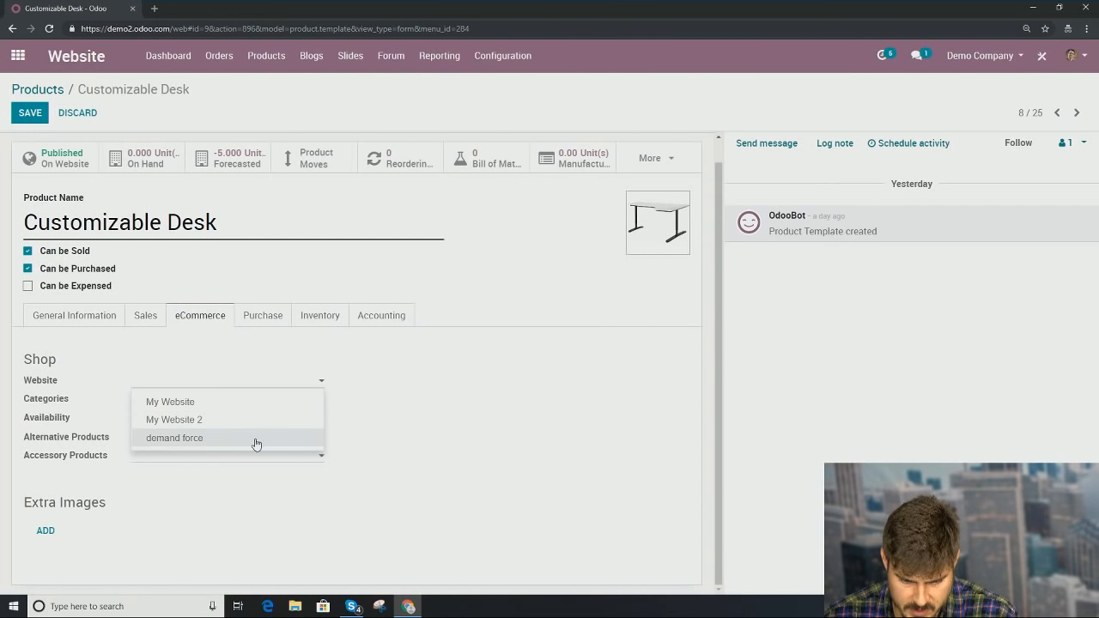
{"action": "left_click", "coordinate": [251, 444]}
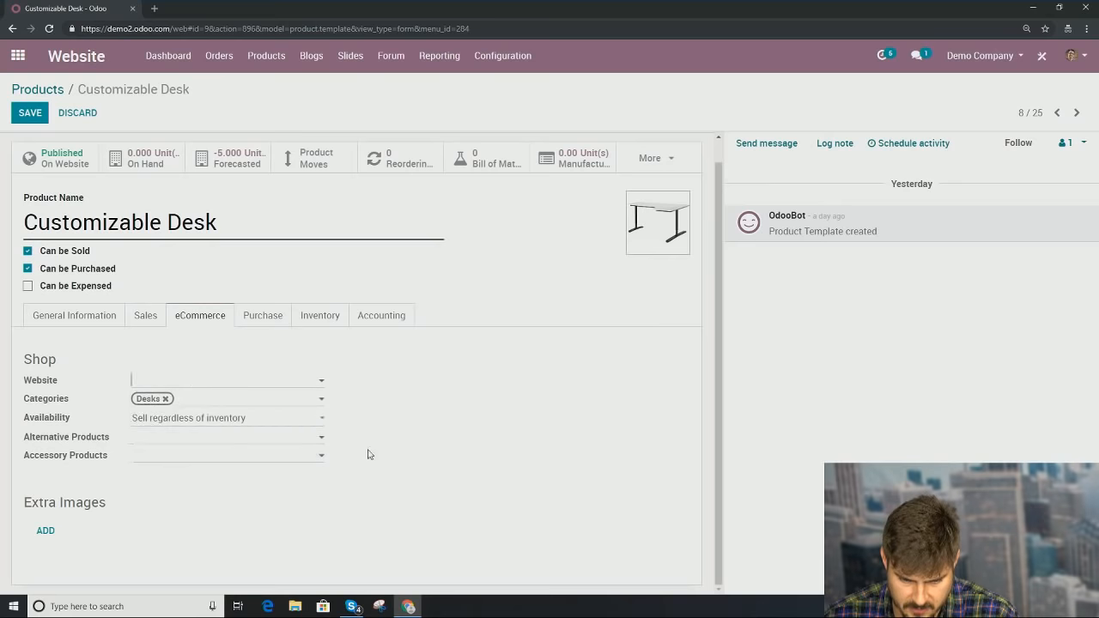
{"action": "left_click", "coordinate": [30, 116]}
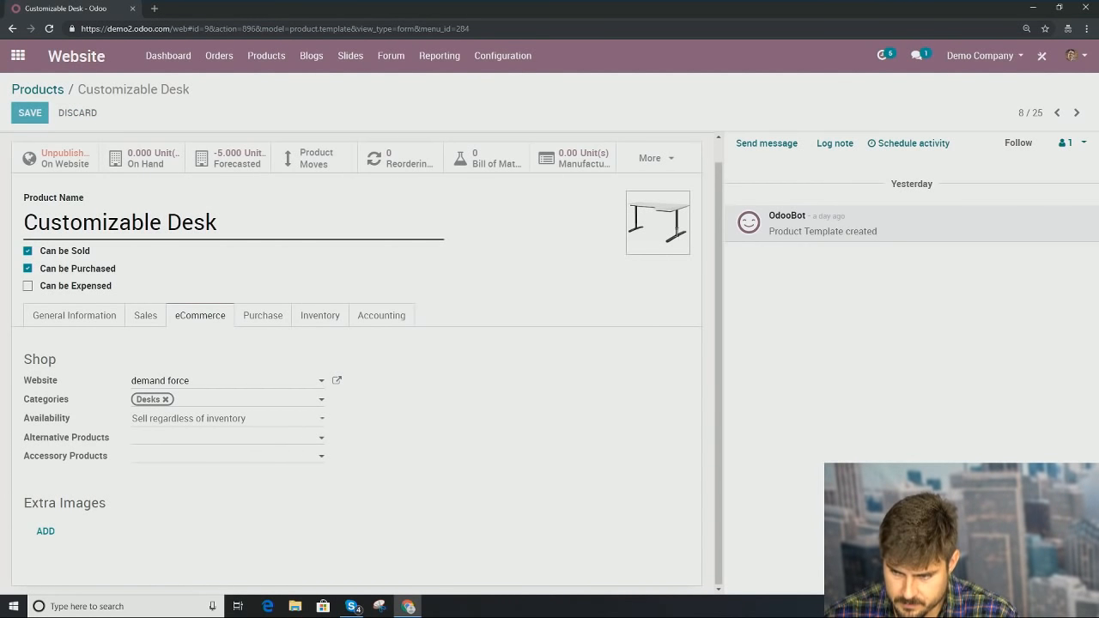
Step: Assign Desk Combination to the demand force website and save
{"action": "left_click", "coordinate": [1075, 114]}
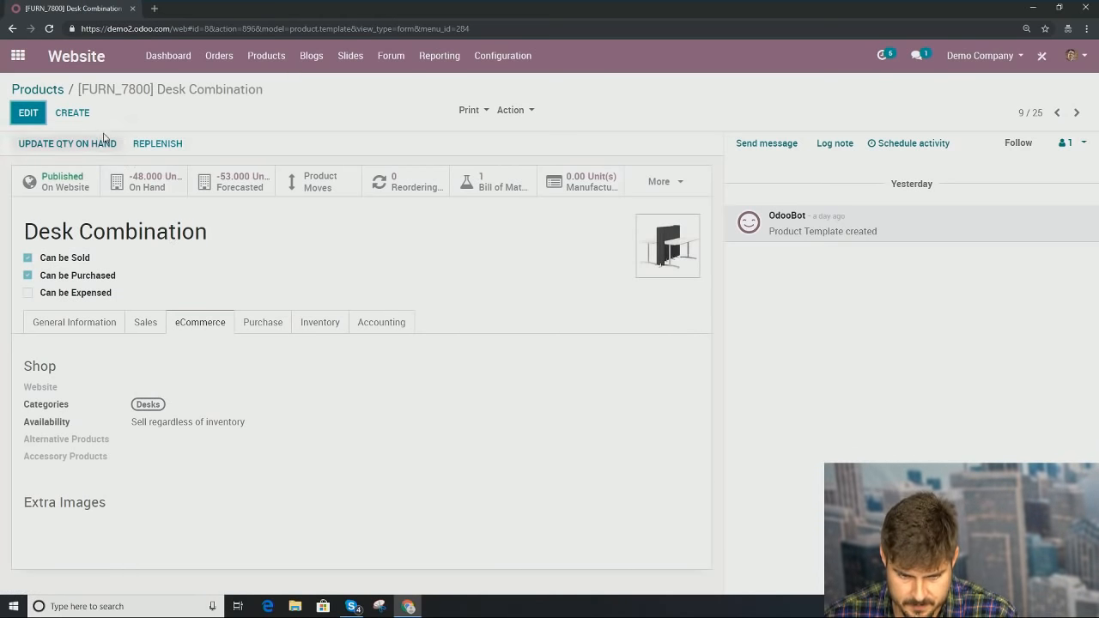
{"action": "left_click", "coordinate": [30, 118]}
{"action": "left_click", "coordinate": [276, 404]}
{"action": "left_click", "coordinate": [206, 462]}
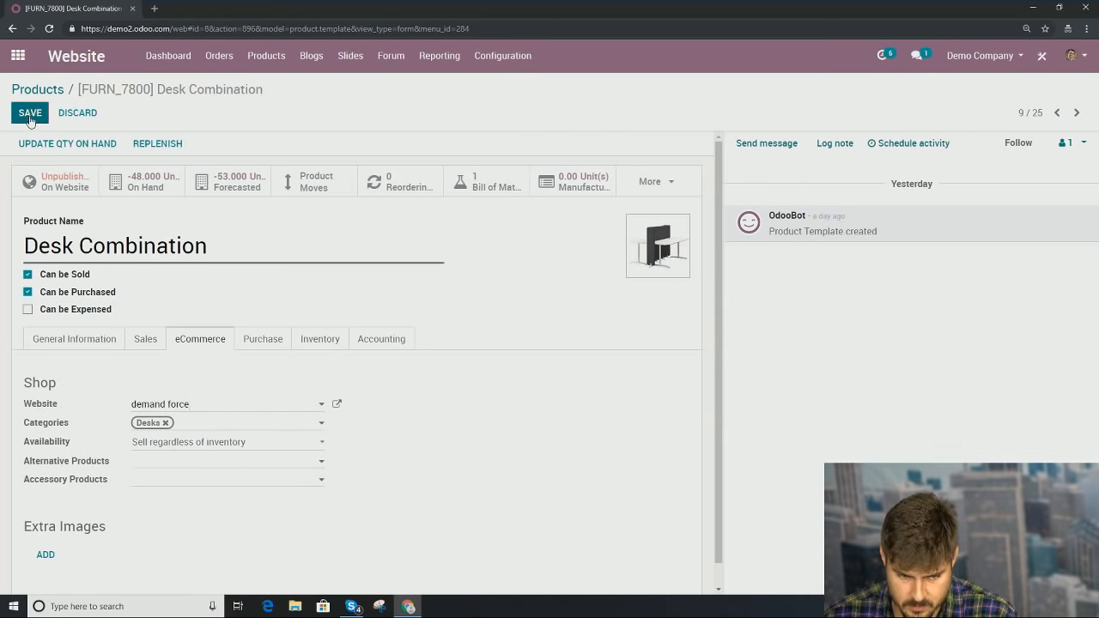
{"action": "left_click", "coordinate": [30, 116]}
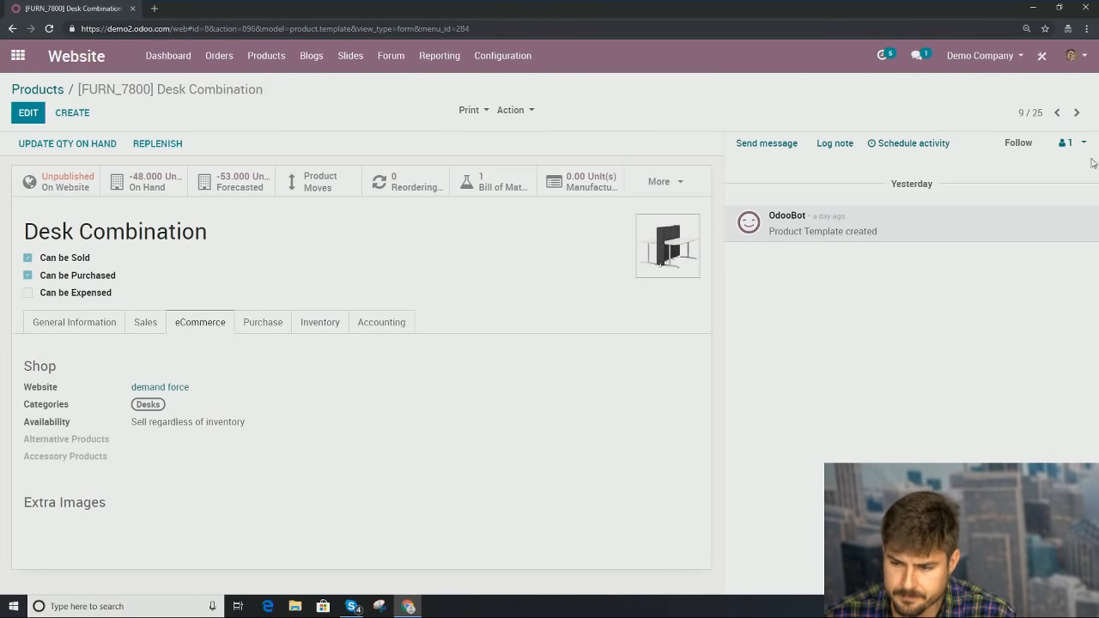
Step: Assign Desk Stand with Screen to demand force, save, and return to the product list
{"action": "left_click", "coordinate": [1076, 112]}
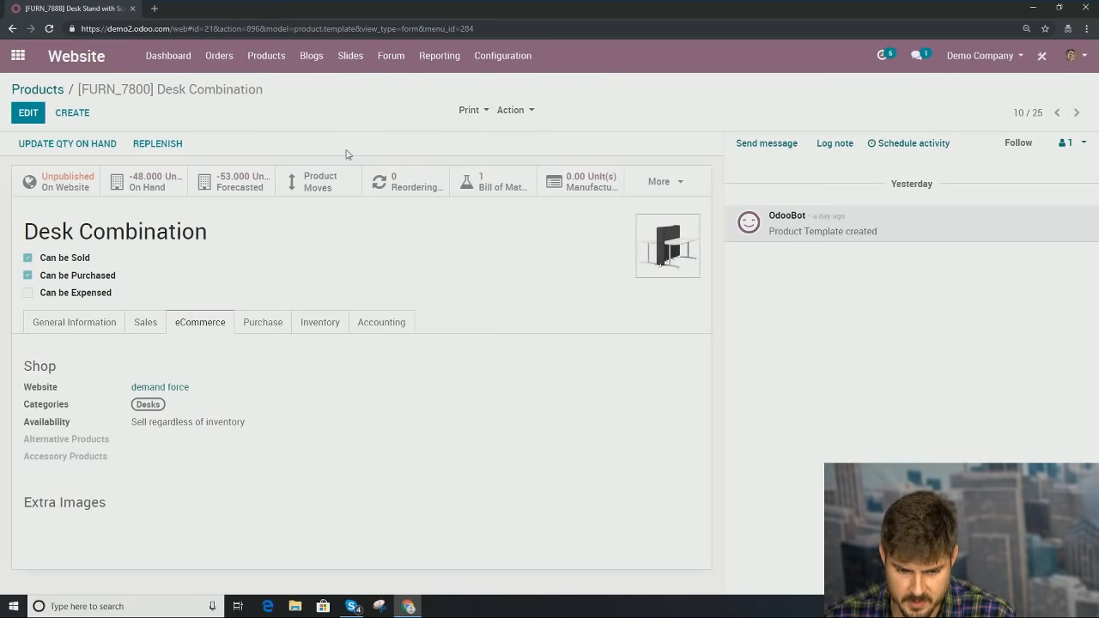
{"action": "left_click", "coordinate": [26, 115]}
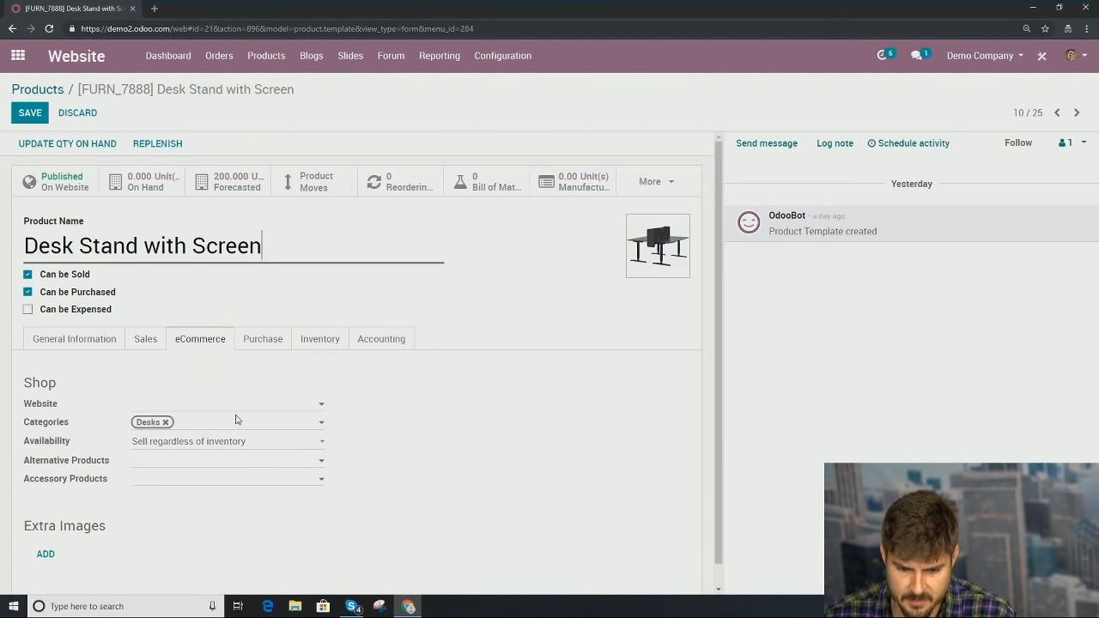
{"action": "left_click", "coordinate": [268, 411]}
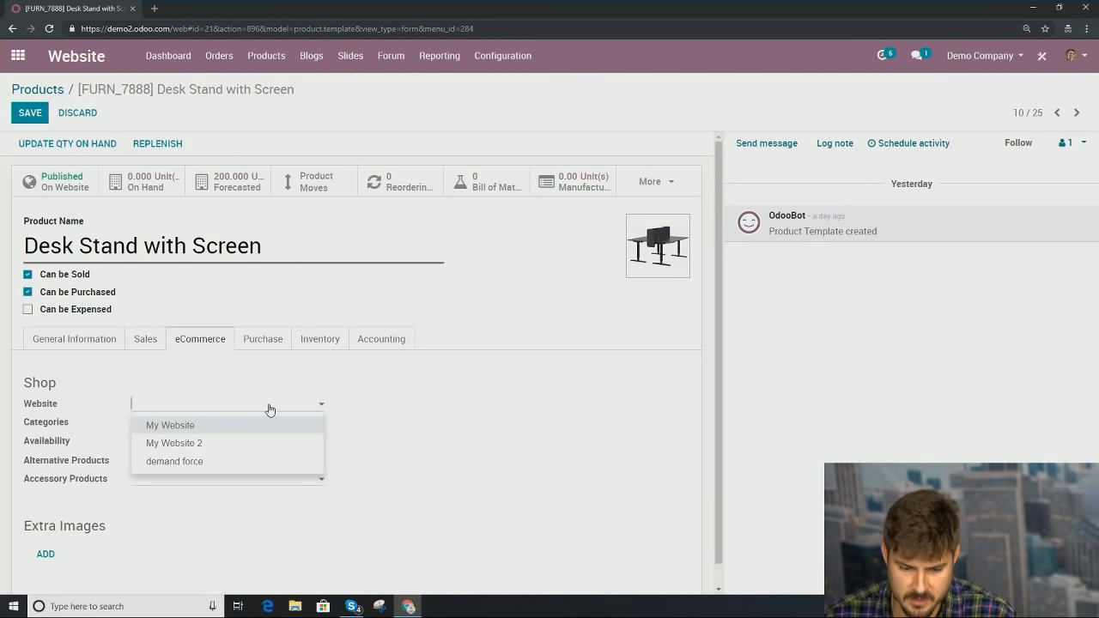
{"action": "left_click", "coordinate": [243, 463]}
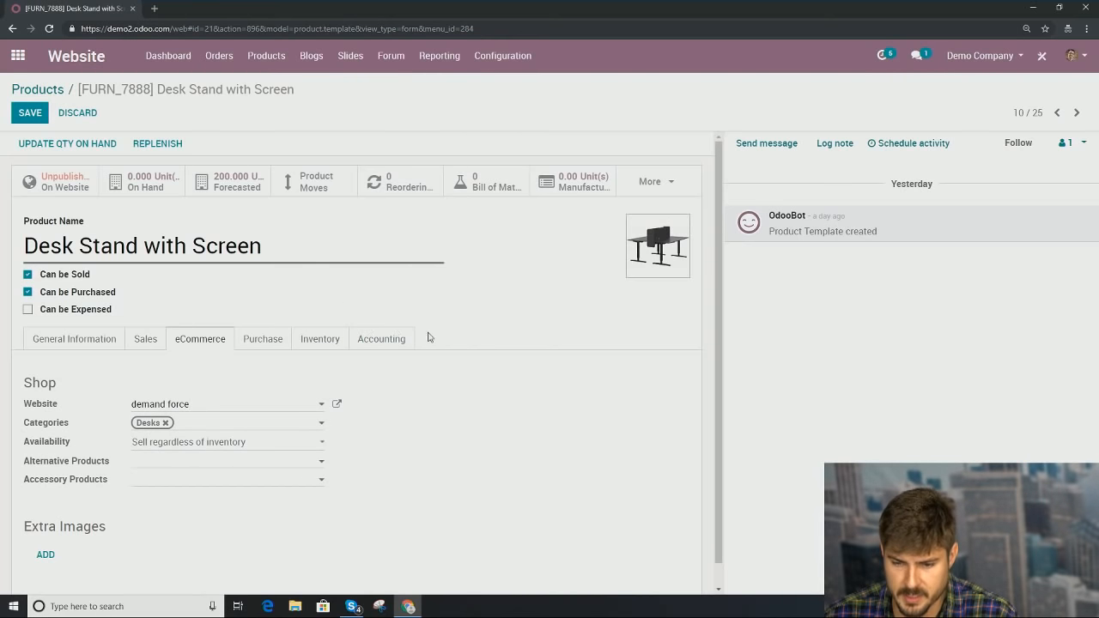
{"action": "left_click", "coordinate": [26, 119]}
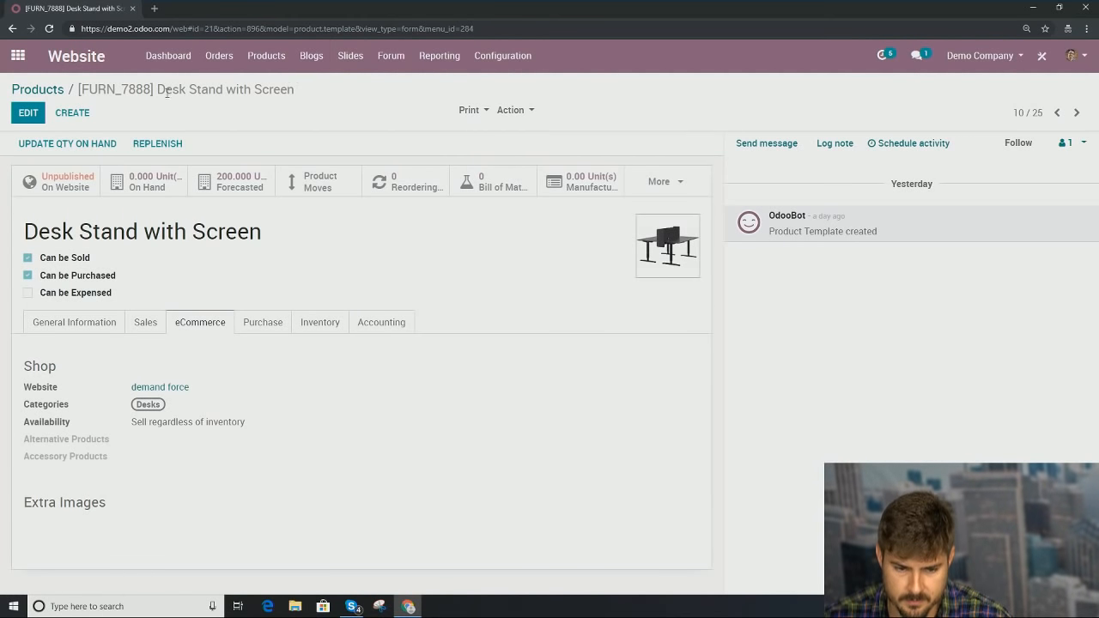
{"action": "left_click", "coordinate": [47, 90]}
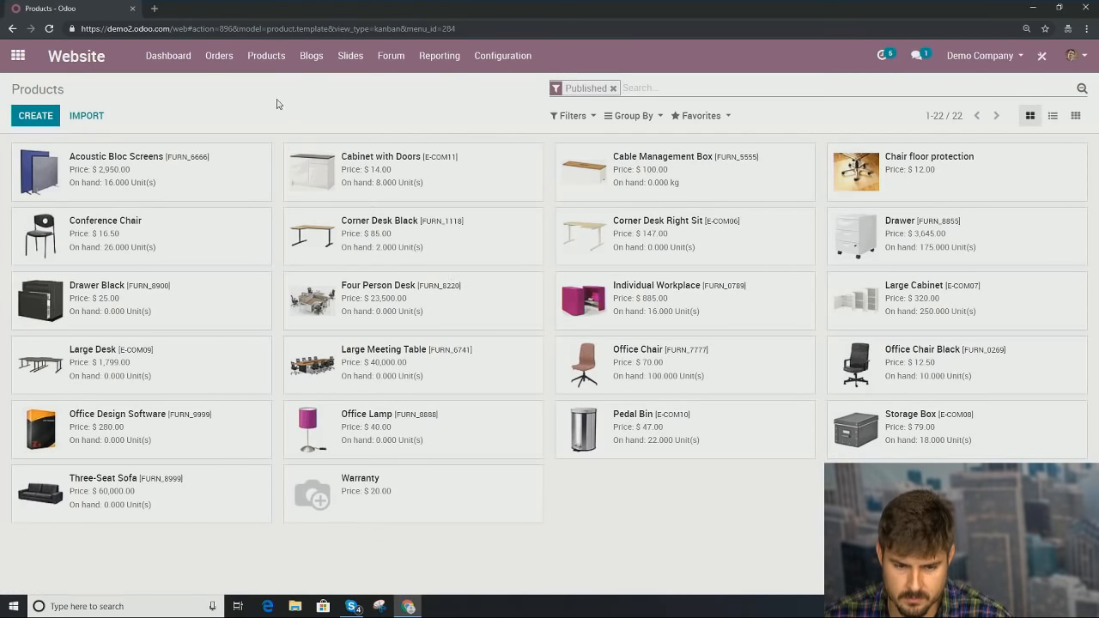
Step: Open the live demand force shop and move to its second page of products
{"action": "left_click", "coordinate": [167, 56]}
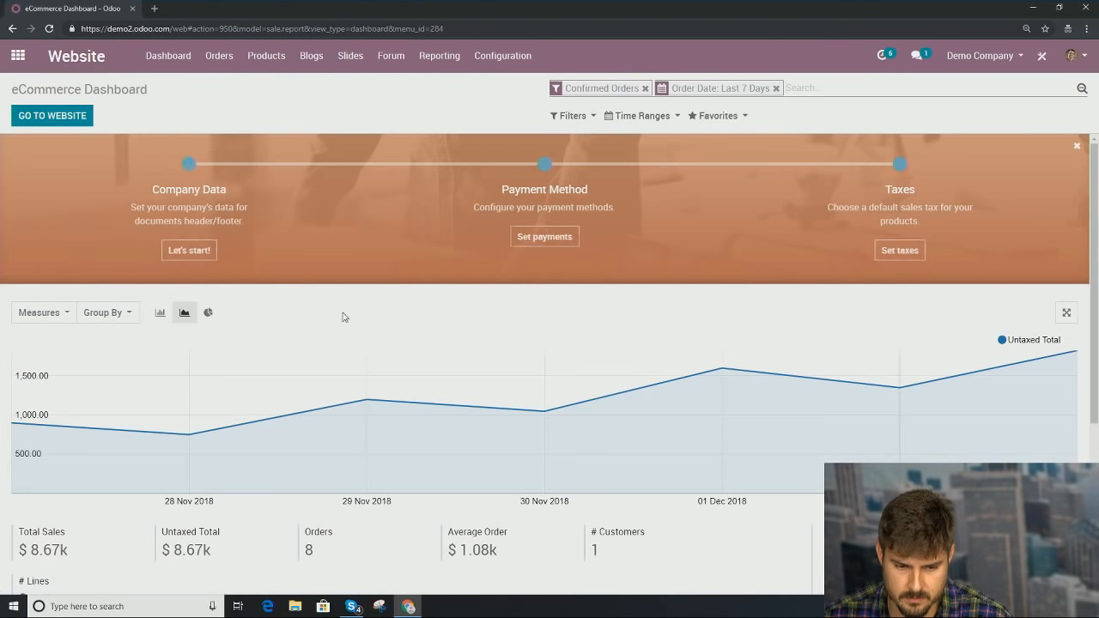
{"action": "left_click", "coordinate": [46, 124]}
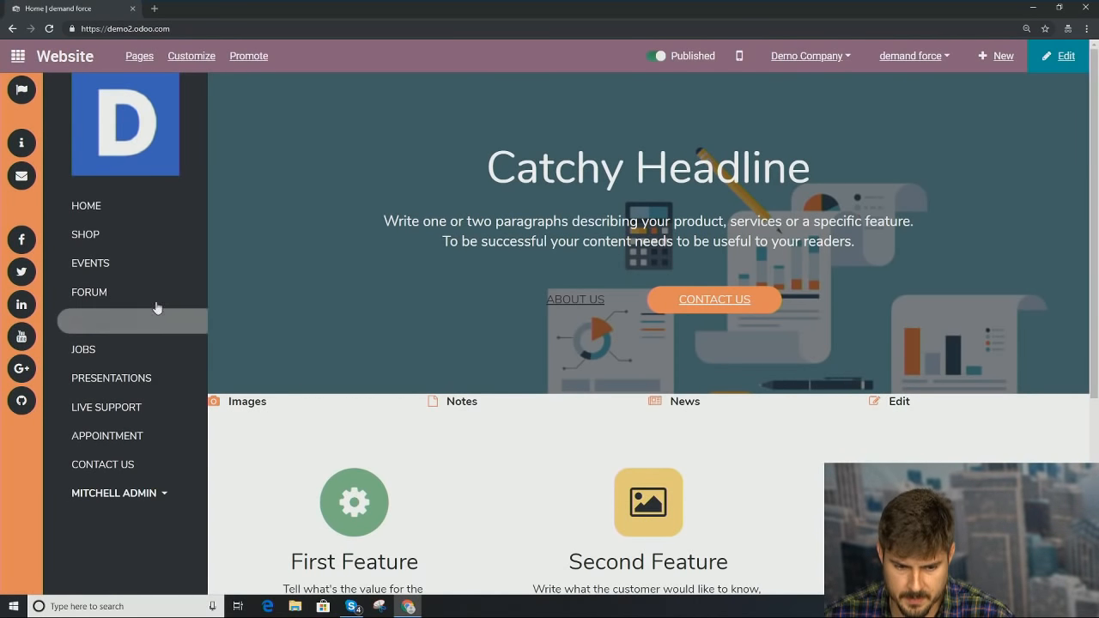
{"action": "left_click", "coordinate": [115, 234]}
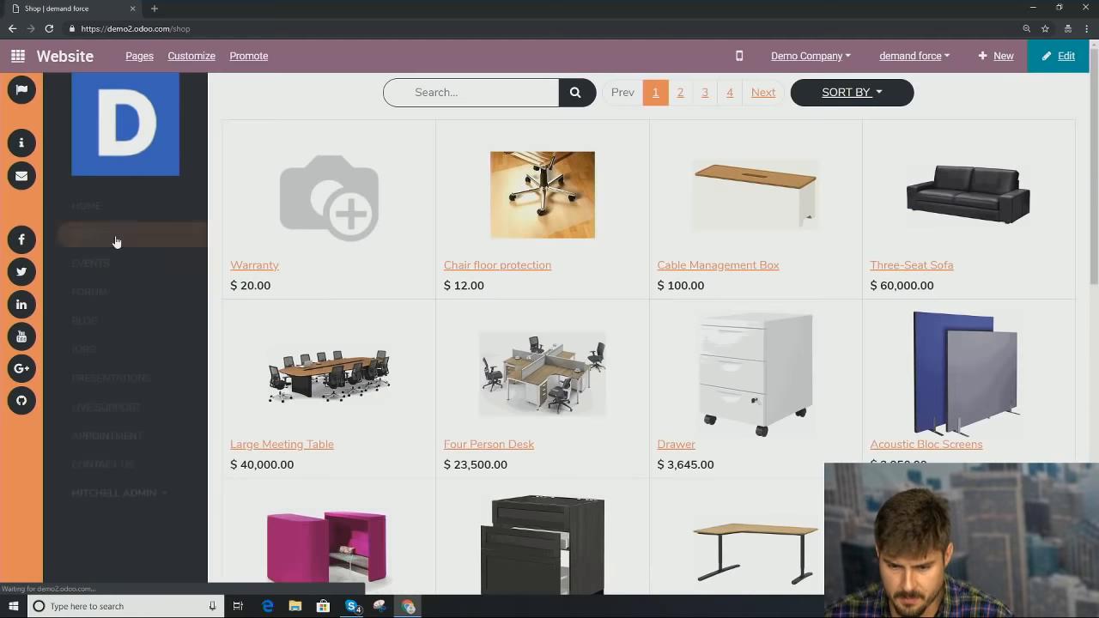
{"action": "scroll", "coordinate": [555, 316], "scroll_direction": "down", "scroll_amount": 3}
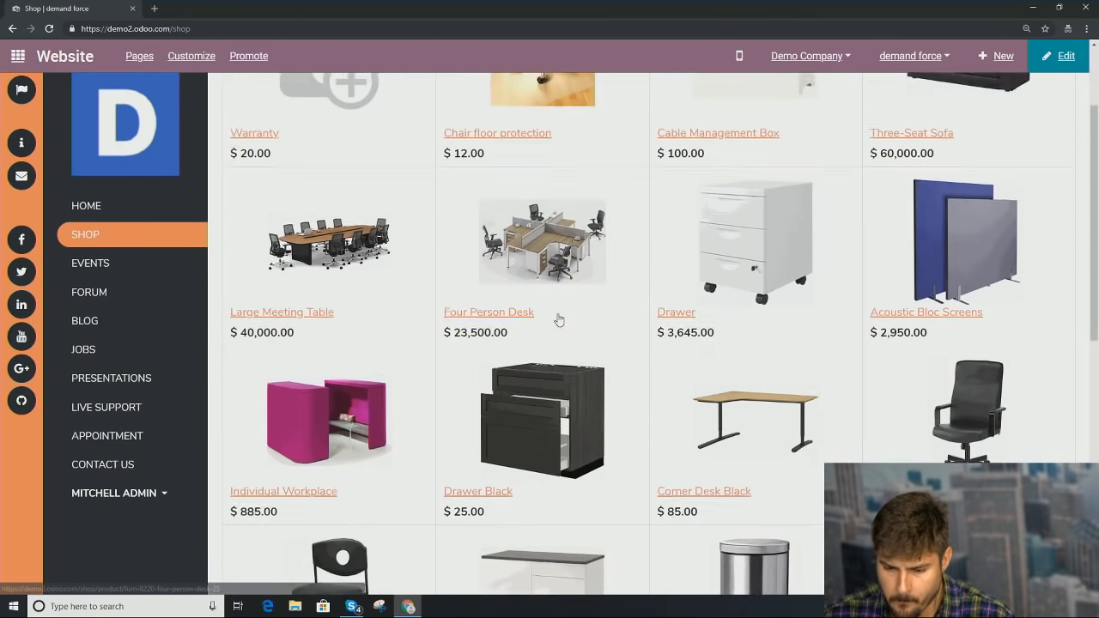
{"action": "scroll", "coordinate": [893, 434], "scroll_direction": "up", "scroll_amount": 3}
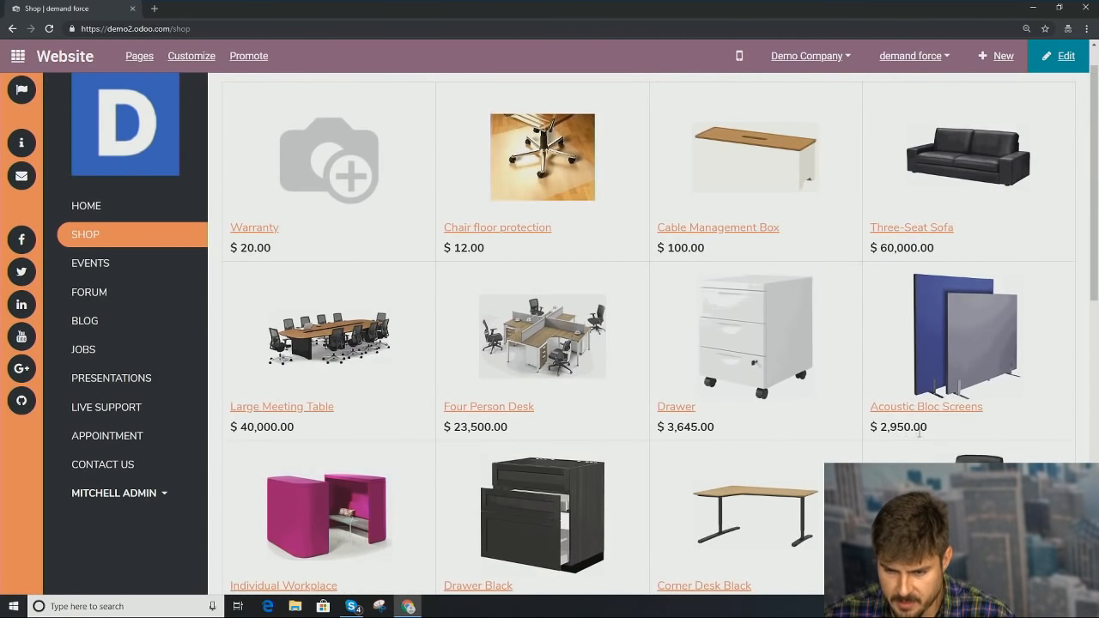
{"action": "scroll", "coordinate": [873, 337], "scroll_direction": "down", "scroll_amount": 7}
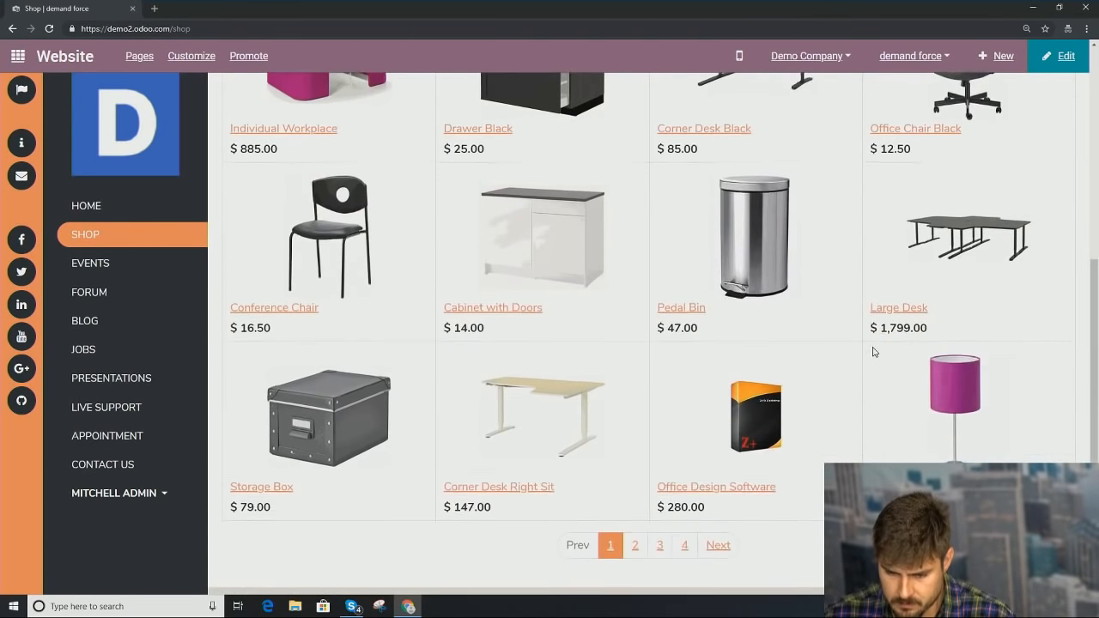
{"action": "left_click", "coordinate": [718, 430]}
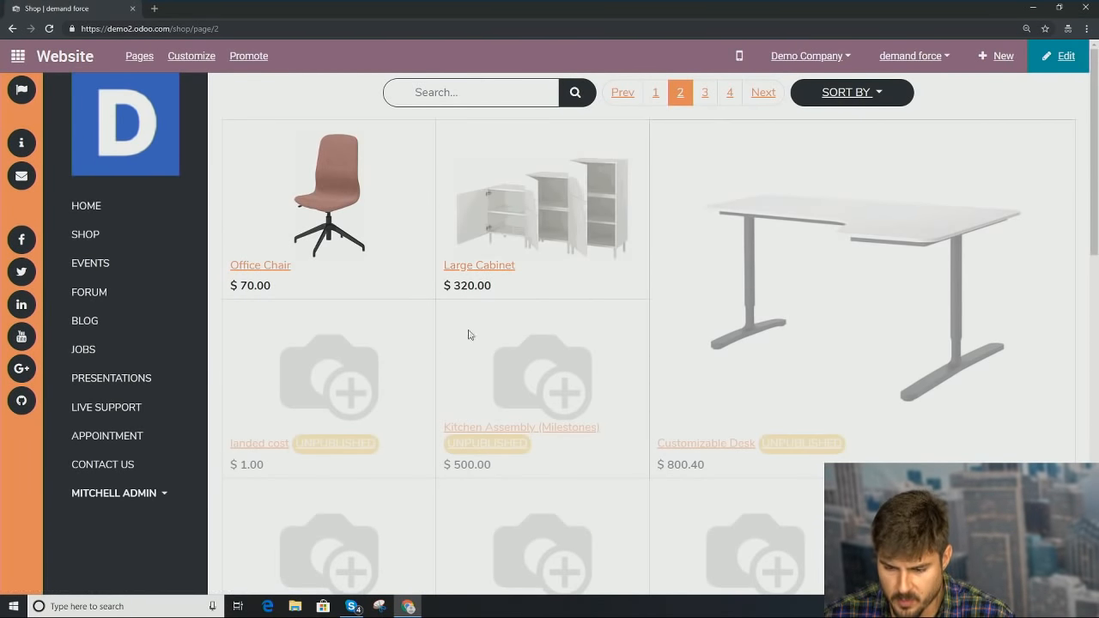
Step: Publish the Customizable Desk product page ($750.00), then return to the backend apps menu
{"action": "scroll", "coordinate": [835, 344], "scroll_direction": "down", "scroll_amount": 2}
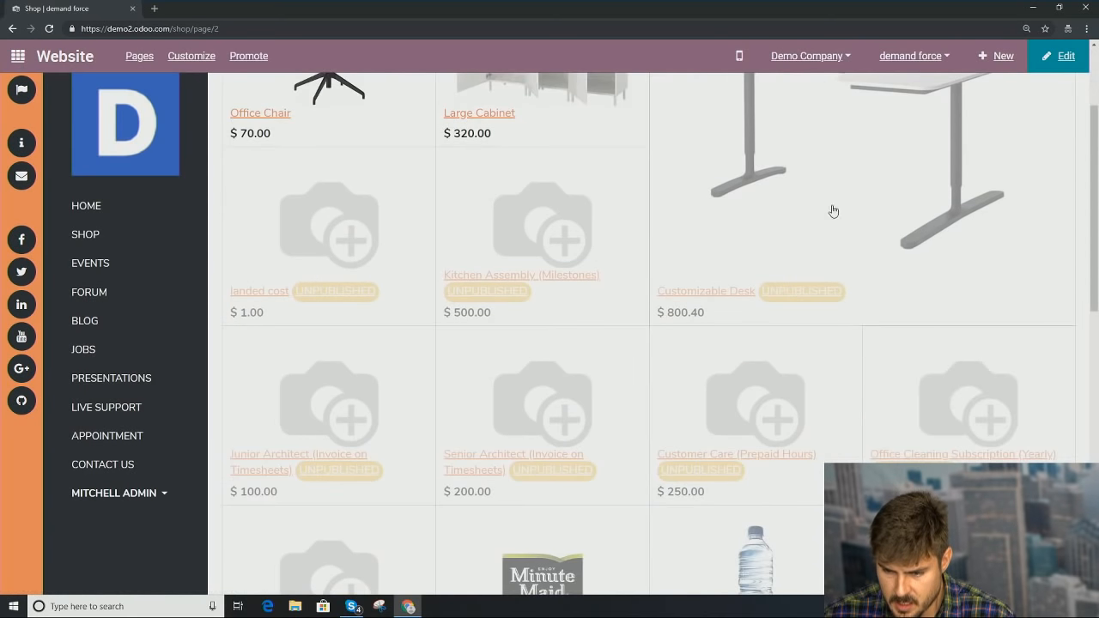
{"action": "left_click", "coordinate": [832, 240]}
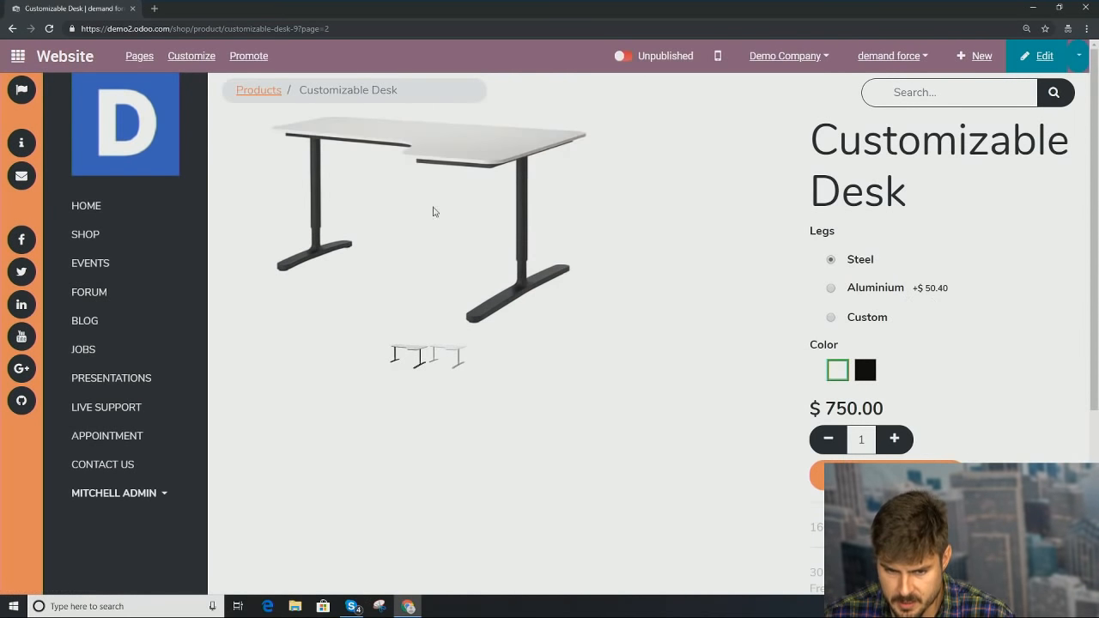
{"action": "left_click", "coordinate": [669, 60]}
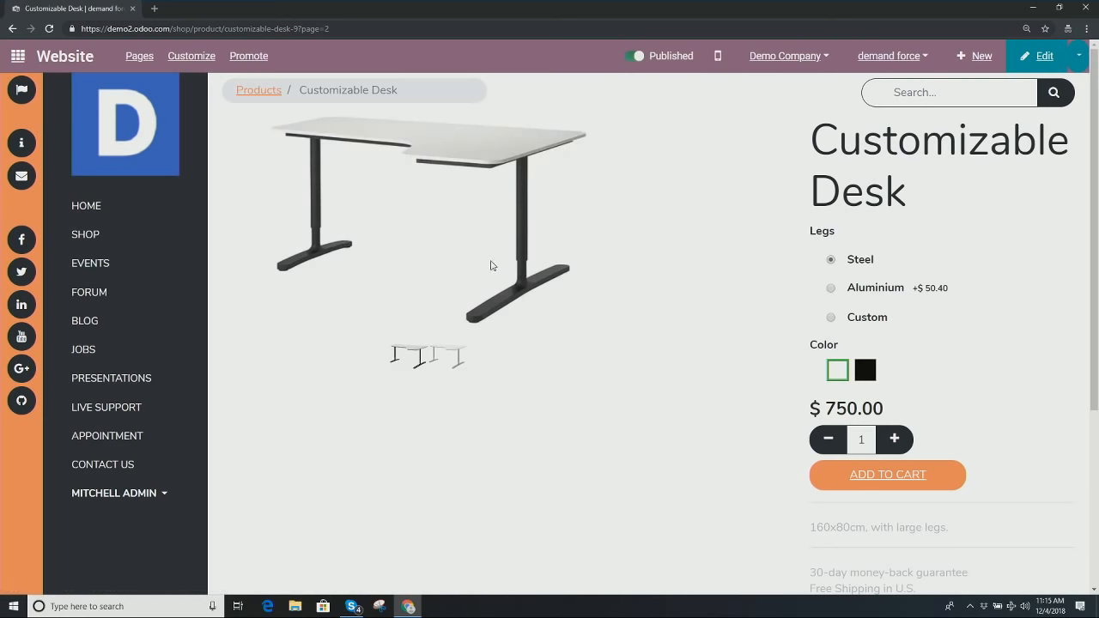
{"action": "left_click", "coordinate": [17, 55]}
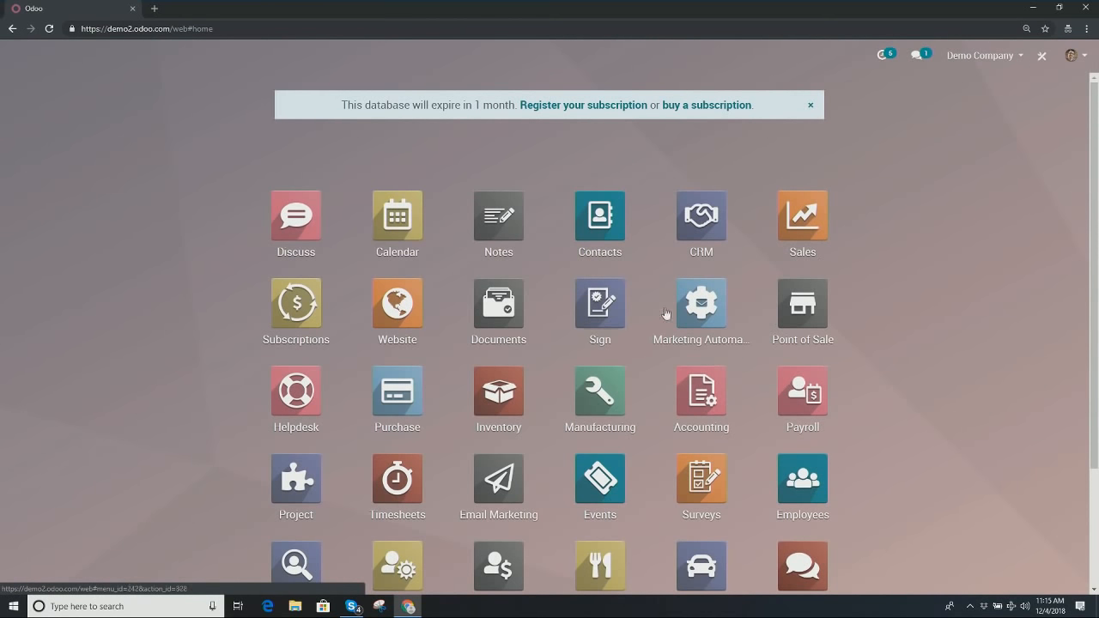
Step: Switch the active company to Demandforce and close the subscription expiry banner
{"action": "scroll", "coordinate": [667, 313], "scroll_direction": "down", "scroll_amount": 3}
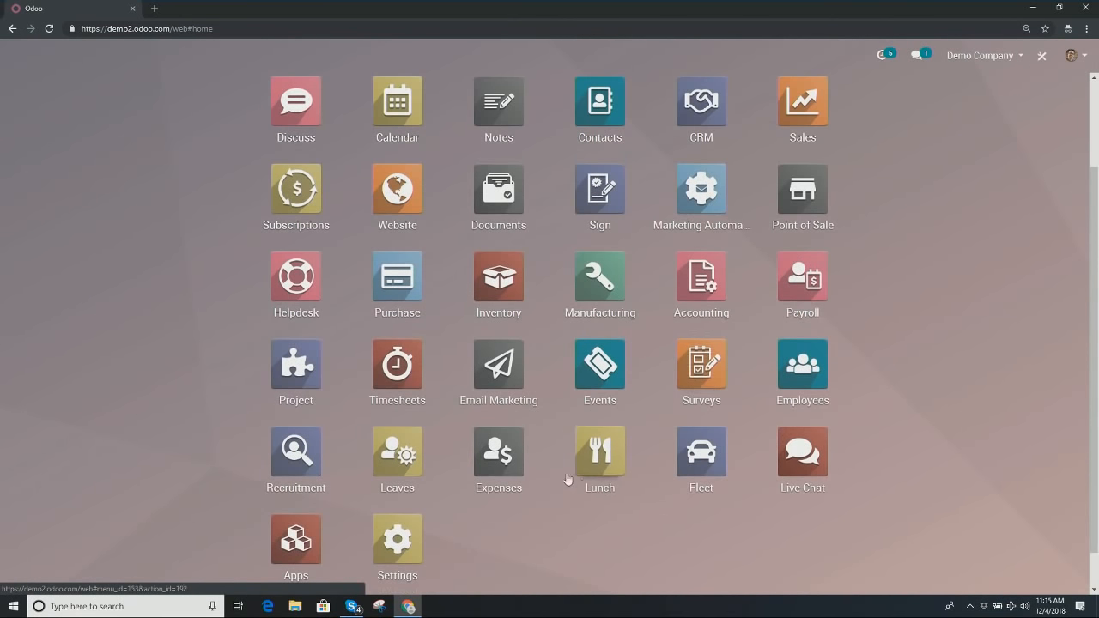
{"action": "scroll", "coordinate": [694, 451], "scroll_direction": "up", "scroll_amount": 3}
{"action": "left_click", "coordinate": [1005, 60]}
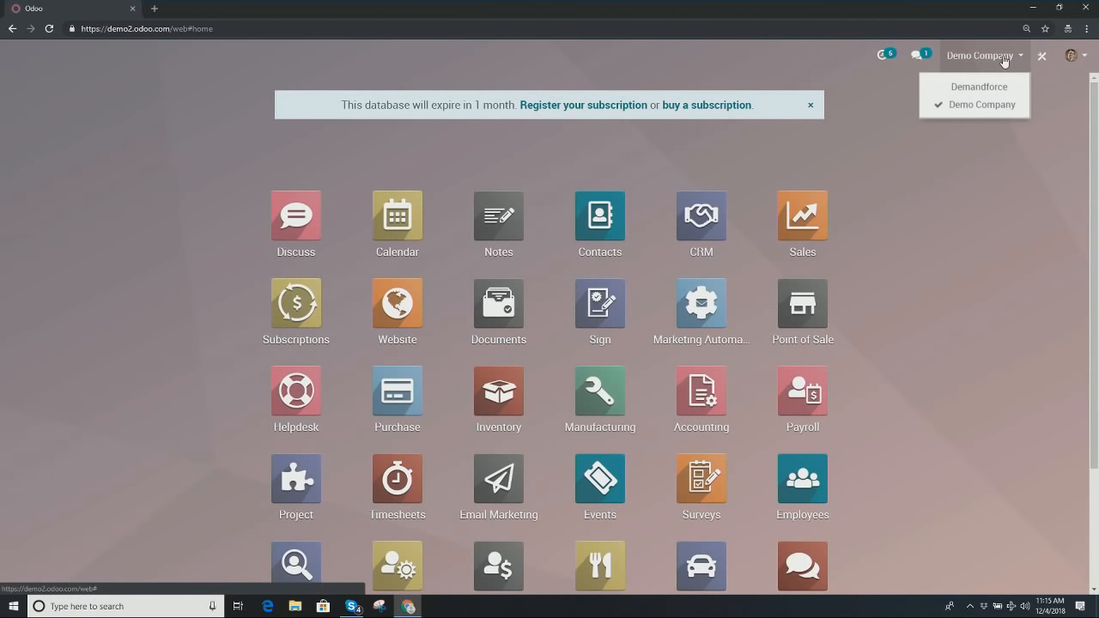
{"action": "left_click", "coordinate": [993, 90]}
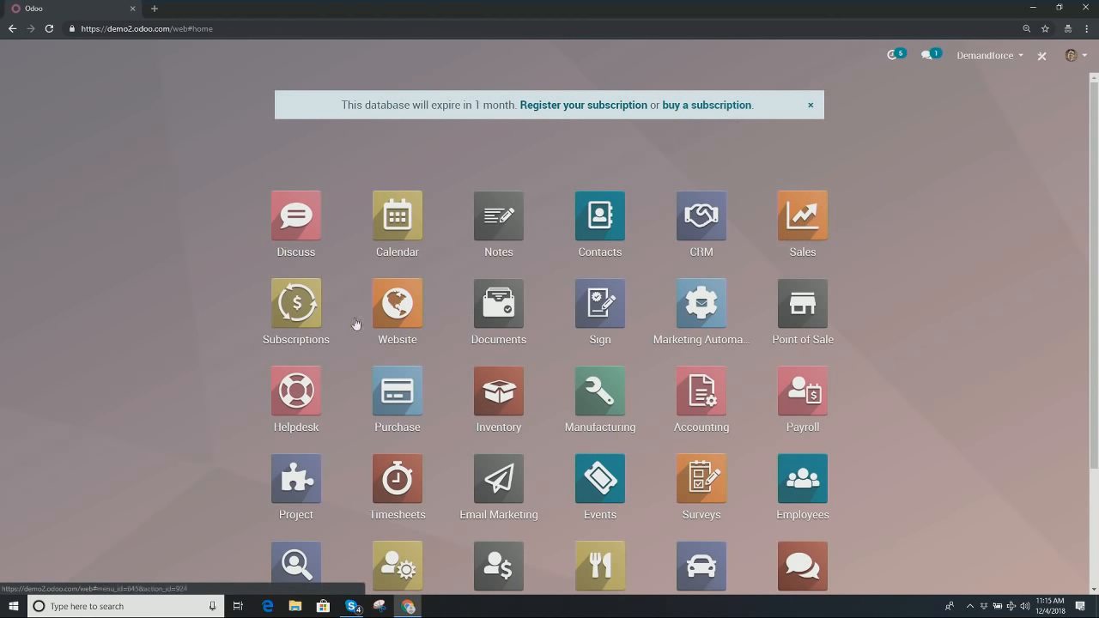
{"action": "left_click", "coordinate": [640, 107]}
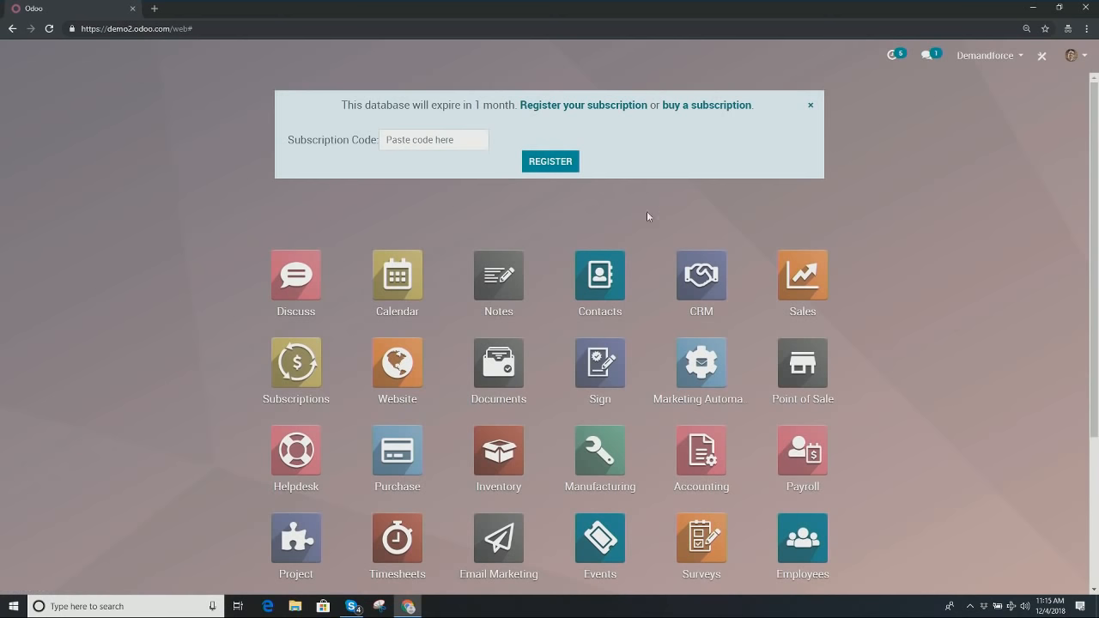
{"action": "left_click", "coordinate": [811, 109]}
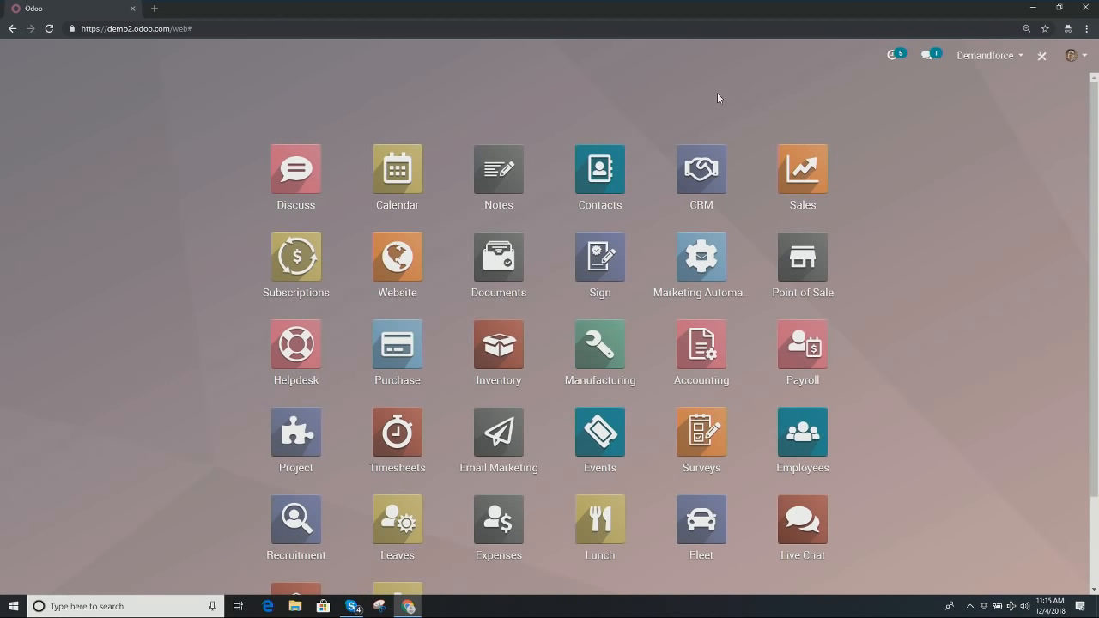
Step: Search the apps menu for 'currency', trim the query, then open the CRM app
{"action": "type", "text": "cu"}
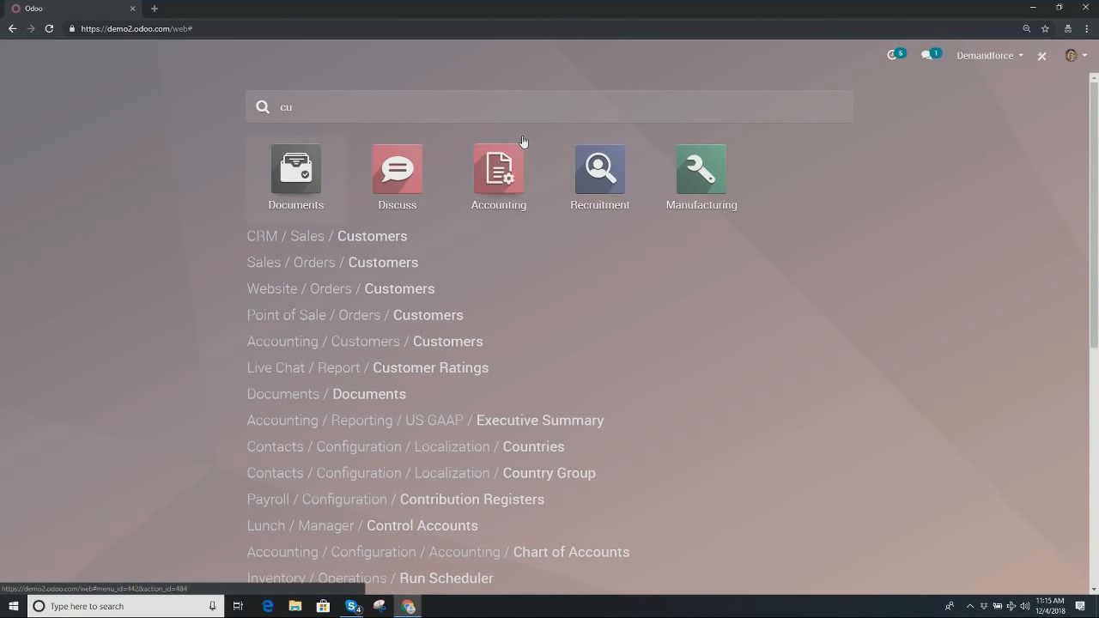
{"action": "type", "text": "rrency"}
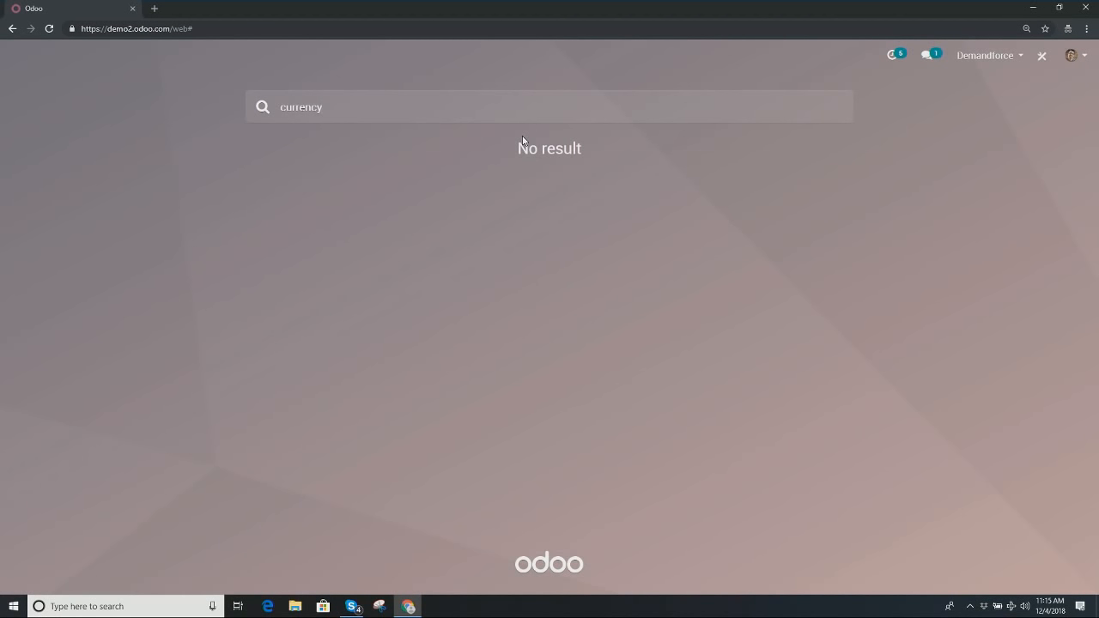
{"action": "key", "text": "BackSpace"}
{"action": "key", "text": "BackSpace"}
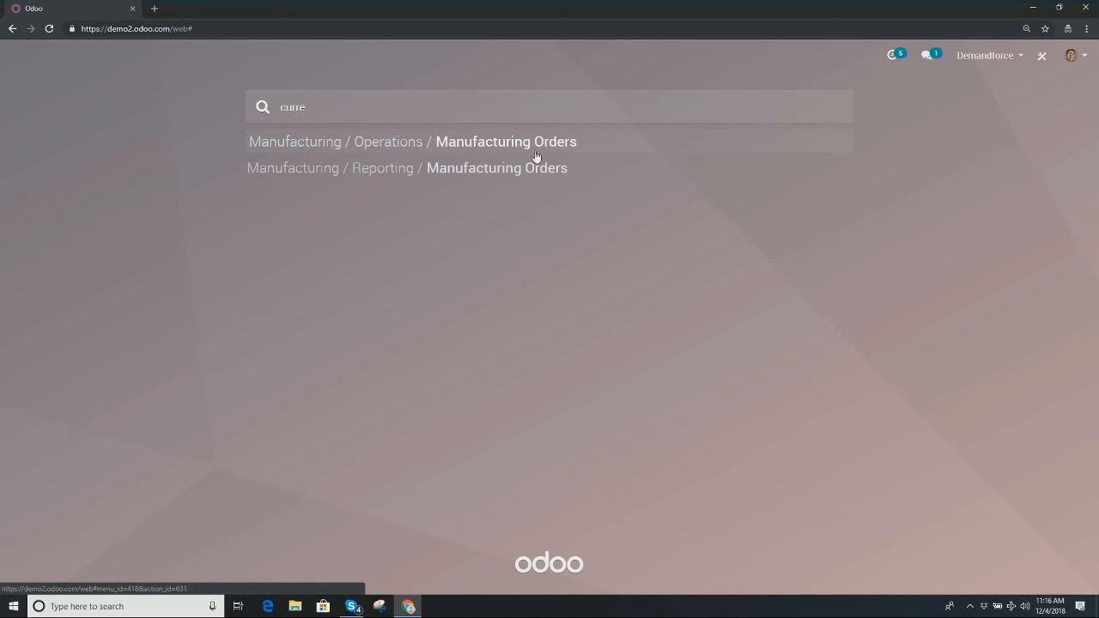
{"action": "key", "text": "BackSpace"}
{"action": "key", "text": "BackSpace"}
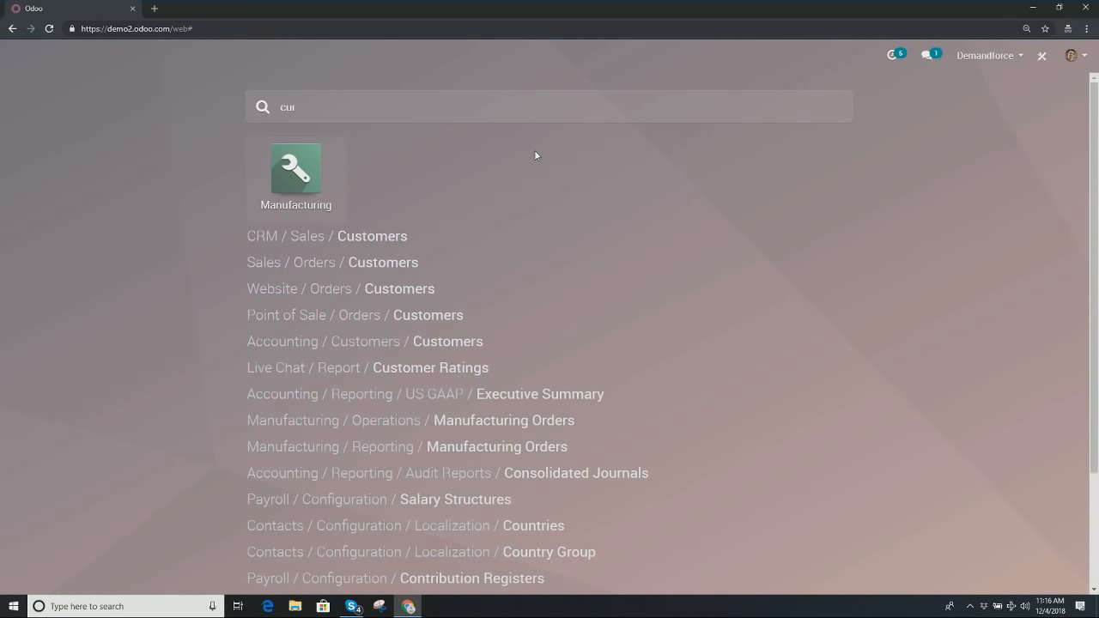
{"action": "key", "text": "BackSpace"}
{"action": "key", "text": "BackSpace"}
{"action": "key", "text": "BackSpace"}
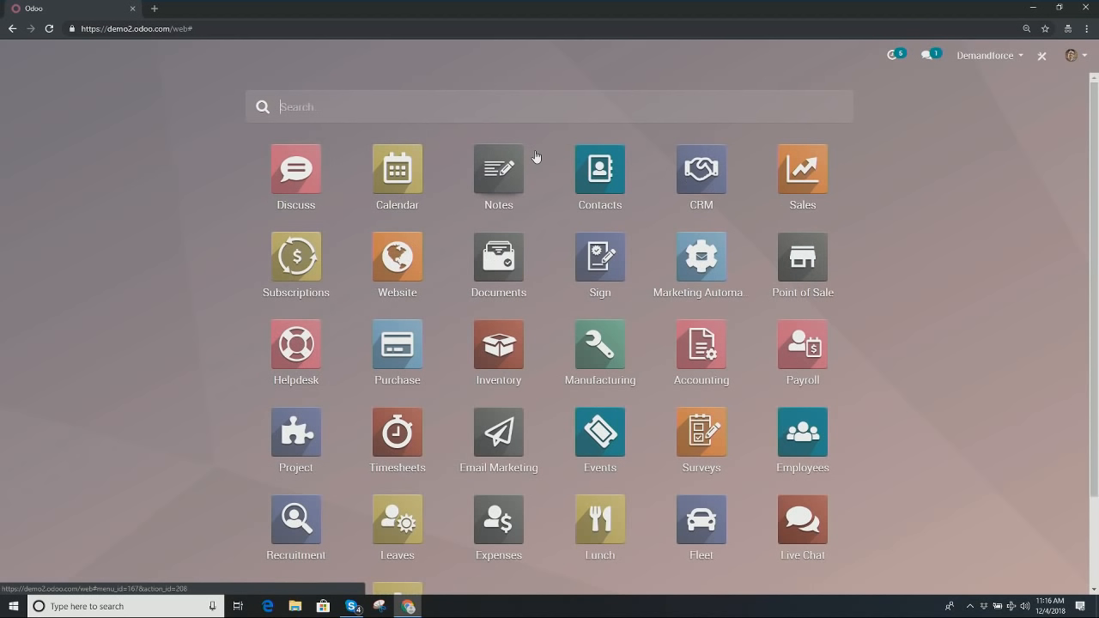
{"action": "left_click", "coordinate": [729, 187]}
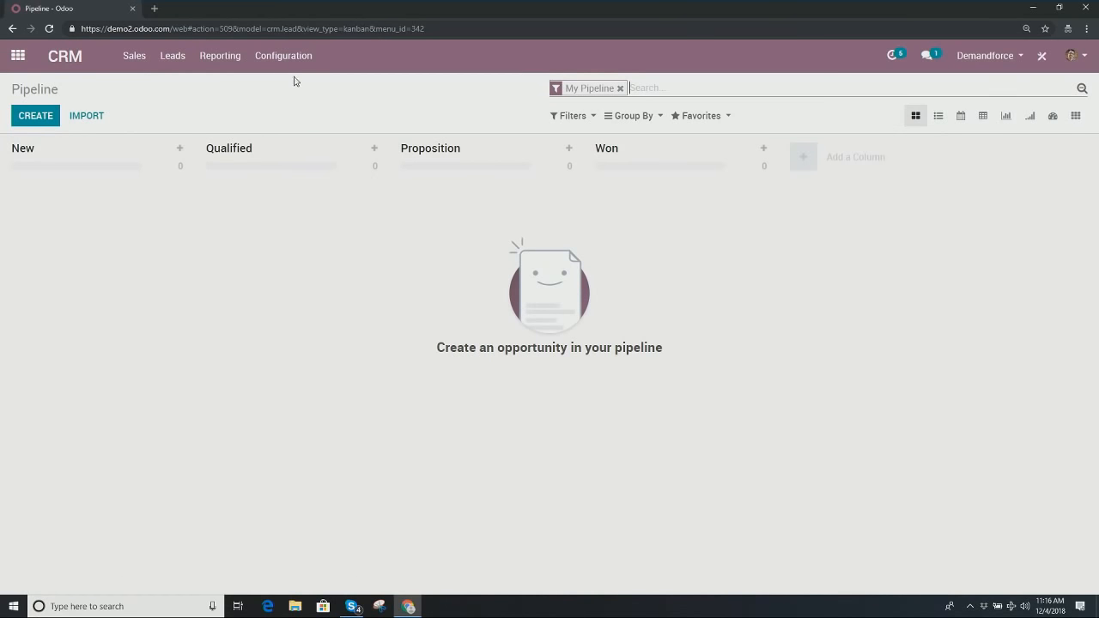
Step: Enable Multi-Currencies in settings via a 'curr' search and open the Currencies list (EUR, USD)
{"action": "left_click", "coordinate": [283, 55]}
{"action": "left_click", "coordinate": [437, 148]}
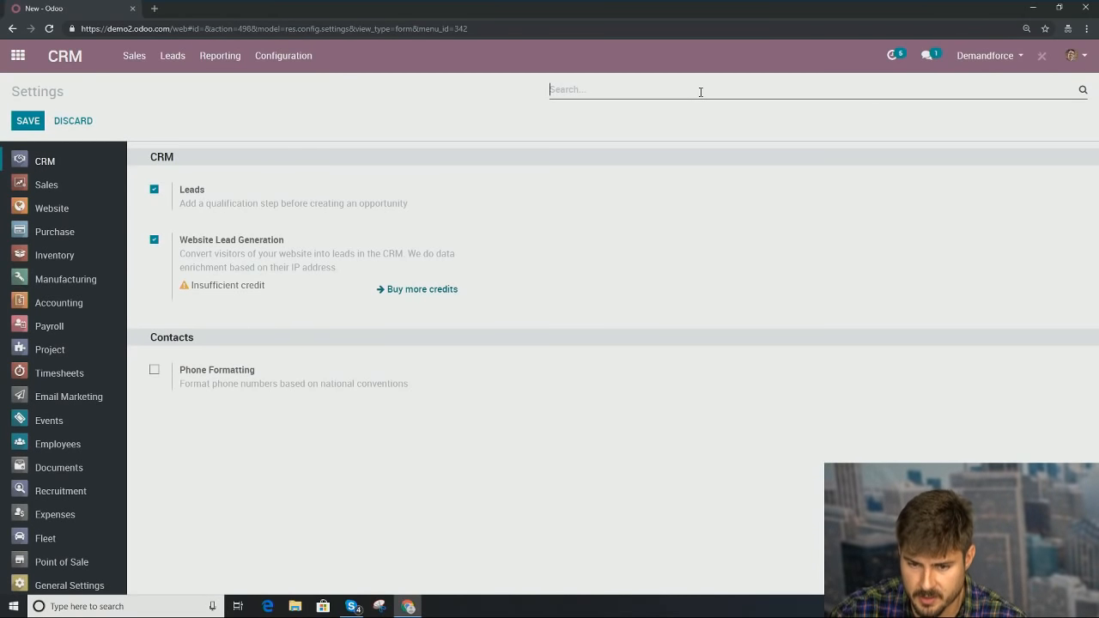
{"action": "type", "text": "c"}
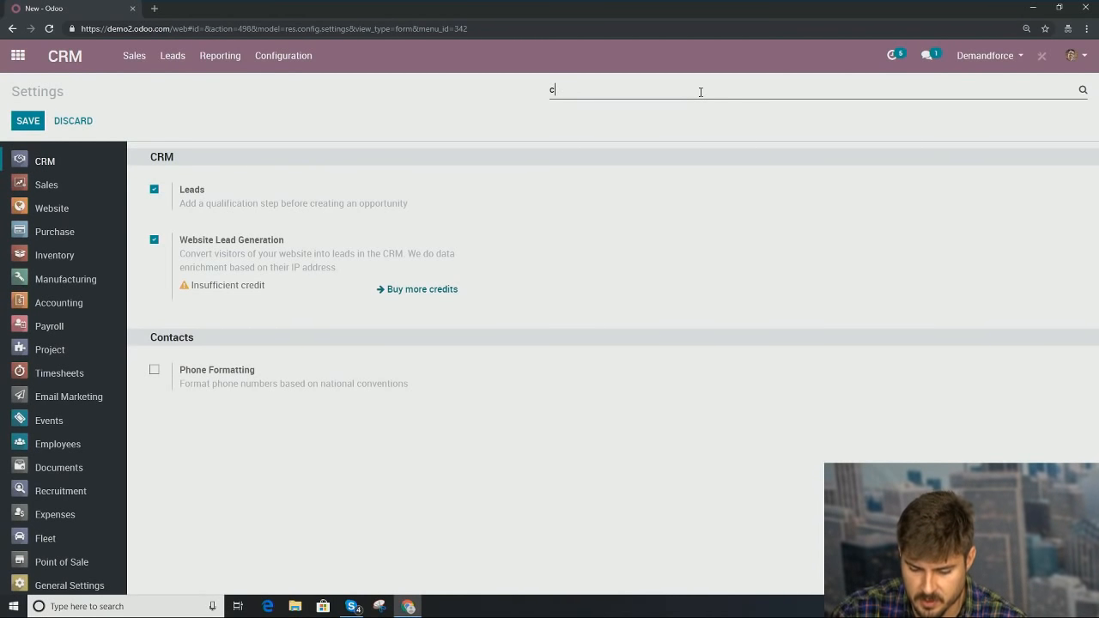
{"action": "type", "text": "u"}
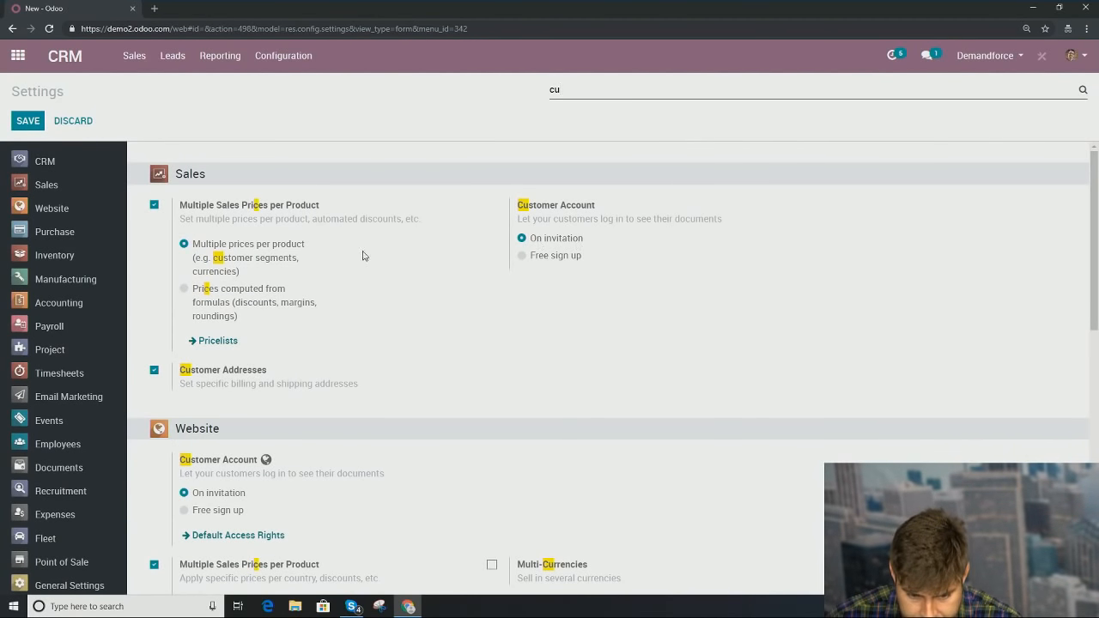
{"action": "type", "text": "rr"}
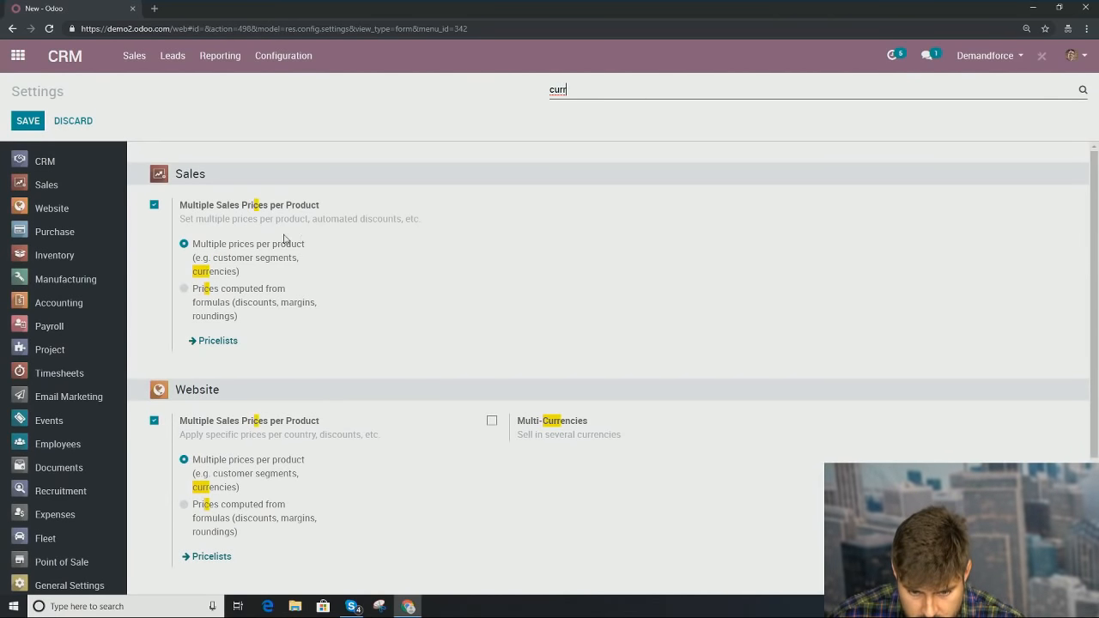
{"action": "scroll", "coordinate": [404, 442], "scroll_direction": "down", "scroll_amount": 1}
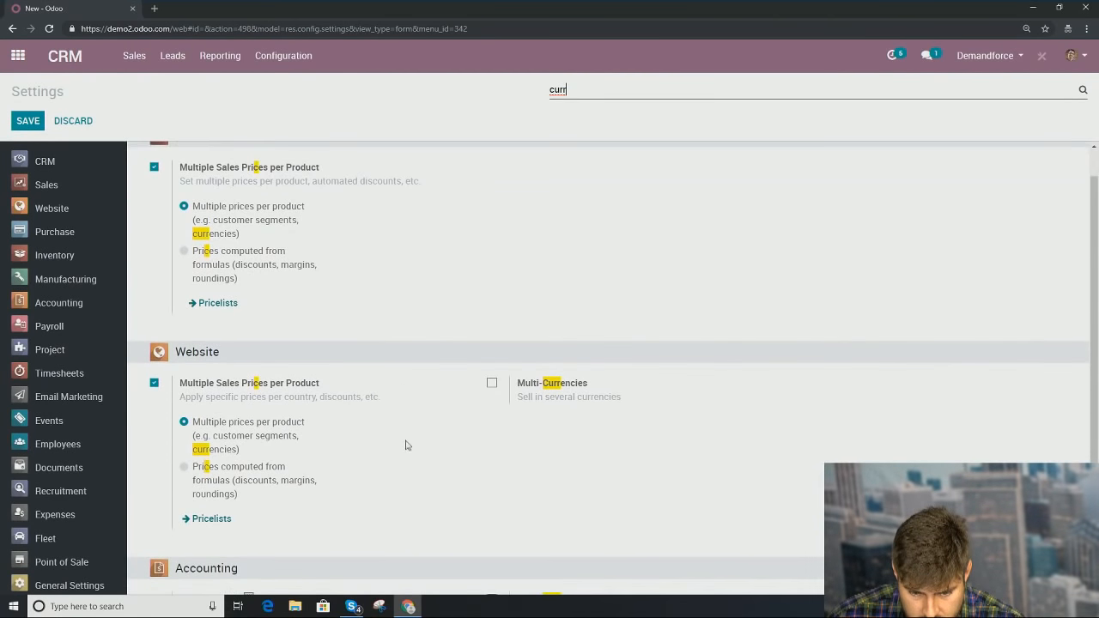
{"action": "scroll", "coordinate": [386, 455], "scroll_direction": "down", "scroll_amount": 1}
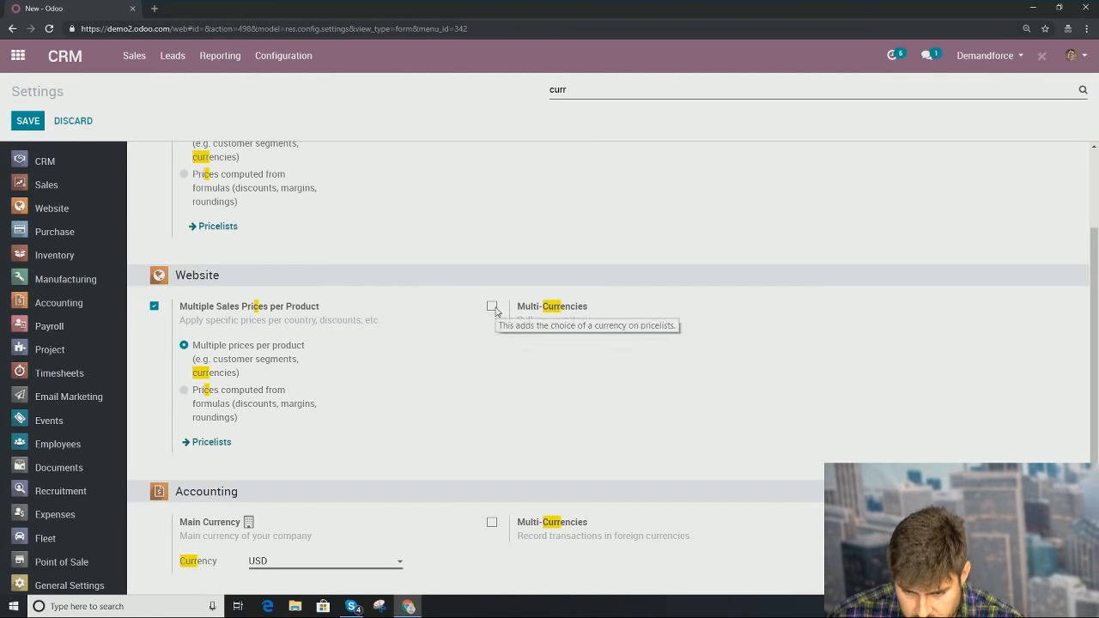
{"action": "left_click", "coordinate": [492, 306]}
{"action": "scroll", "coordinate": [550, 378], "scroll_direction": "down", "scroll_amount": 1}
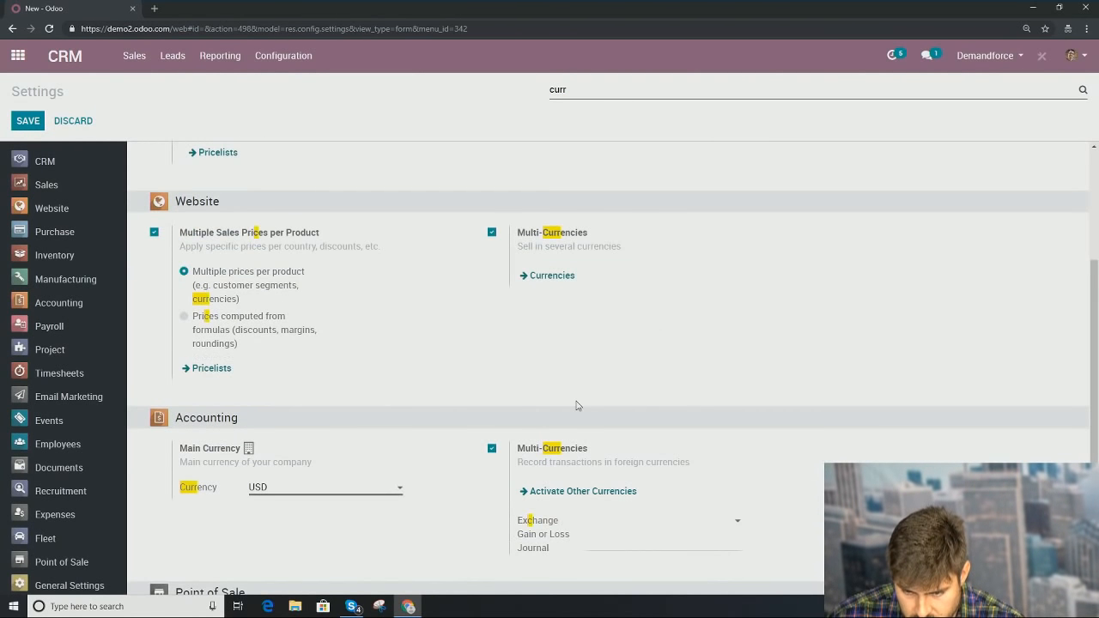
{"action": "left_click", "coordinate": [554, 283]}
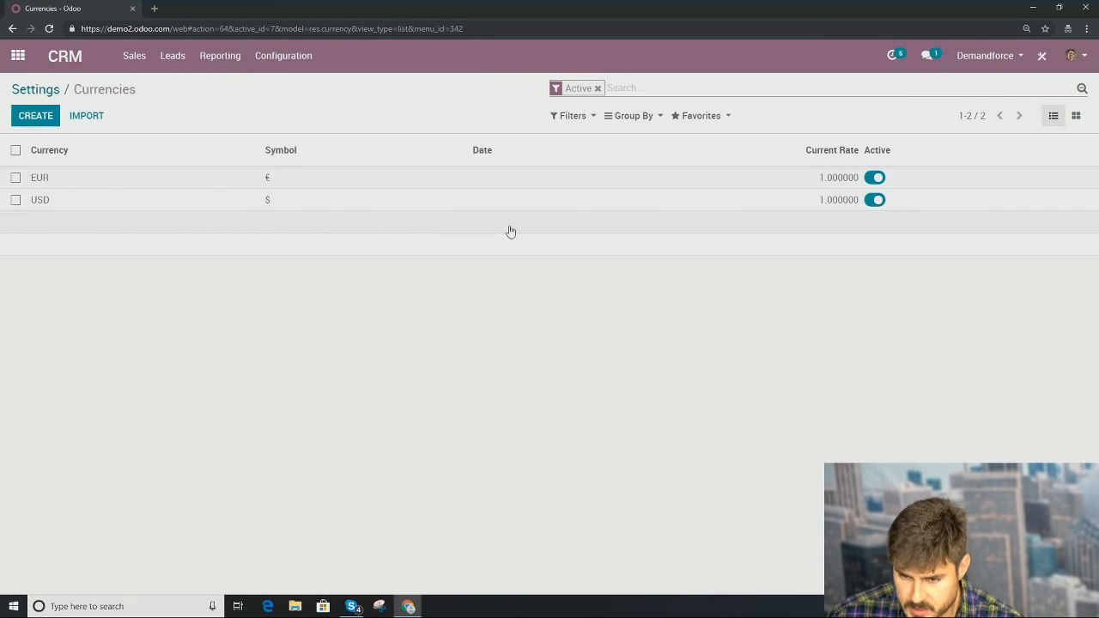
Step: Deactivate the EUR currency so only USD stays active, then discard an empty new currency
{"action": "left_click", "coordinate": [876, 178]}
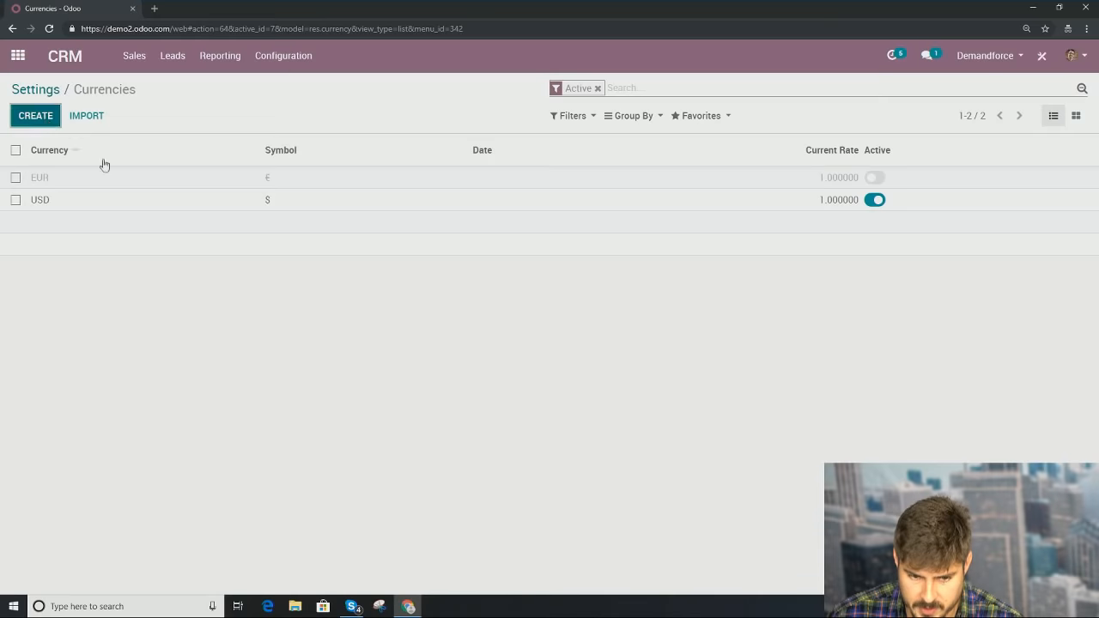
{"action": "left_click", "coordinate": [55, 123]}
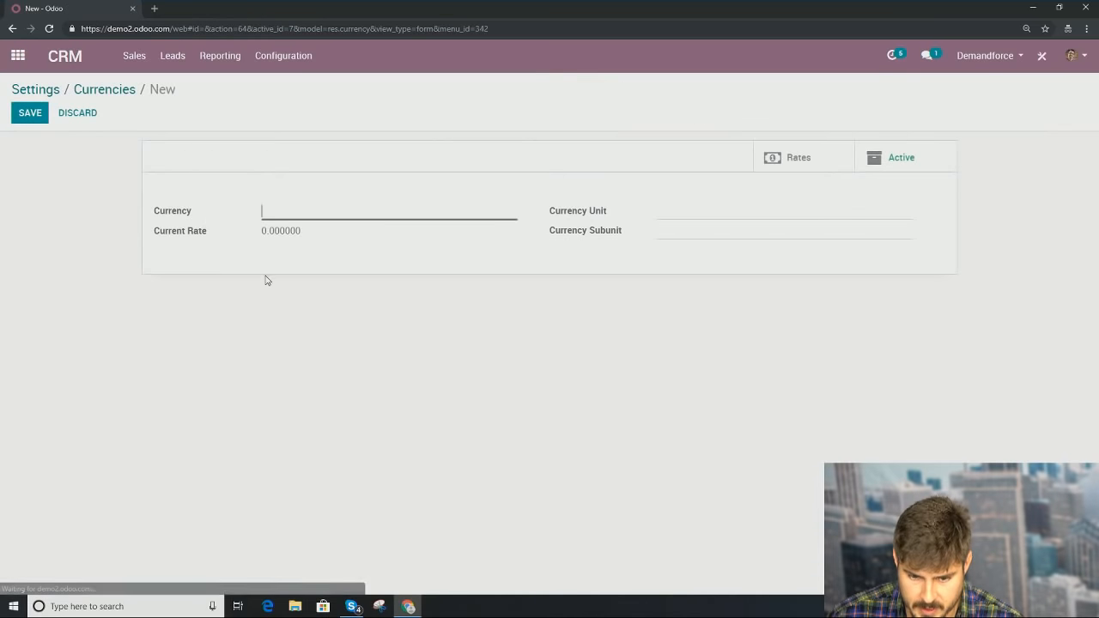
{"action": "left_click", "coordinate": [93, 109]}
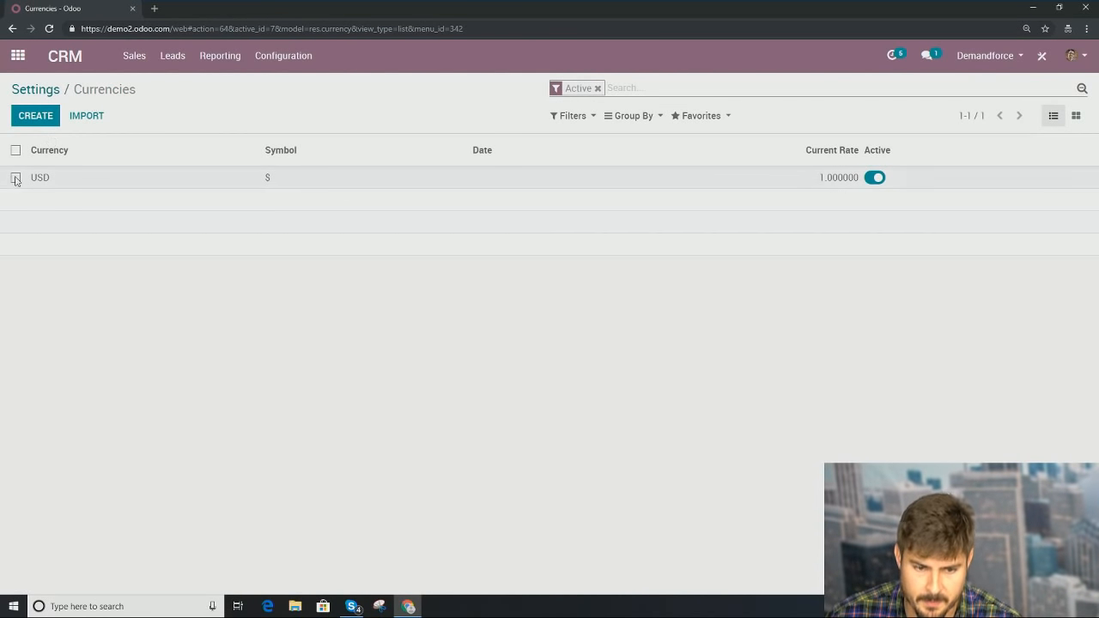
Step: Start another new currency, then discard its unsaved changes and return to the Currencies list
{"action": "left_click", "coordinate": [28, 122]}
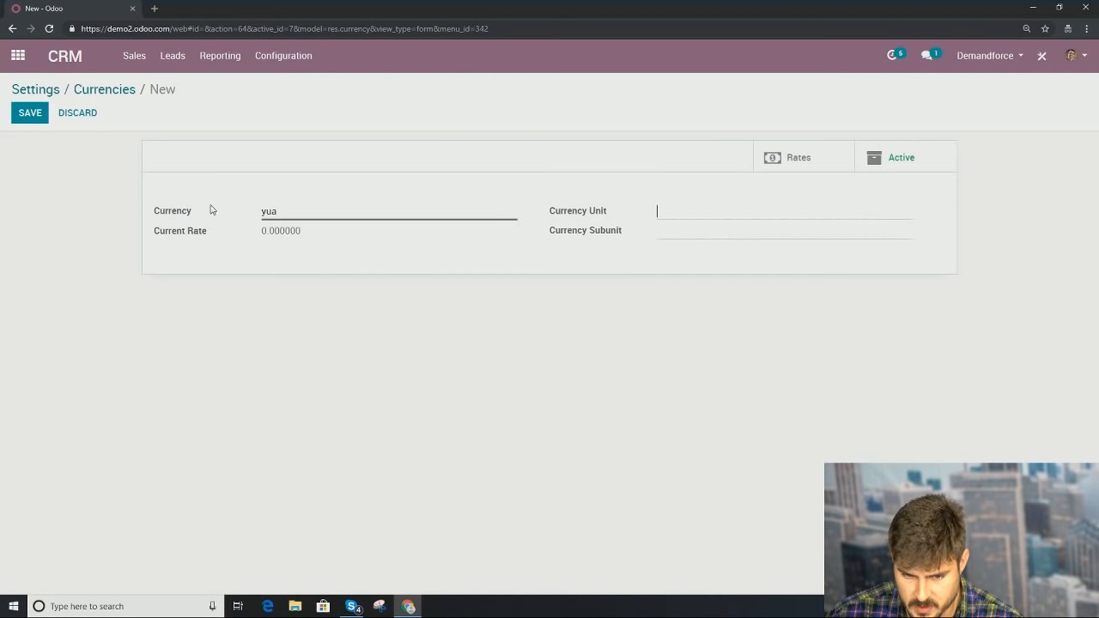
{"action": "left_click", "coordinate": [112, 90]}
{"action": "left_click", "coordinate": [378, 163]}
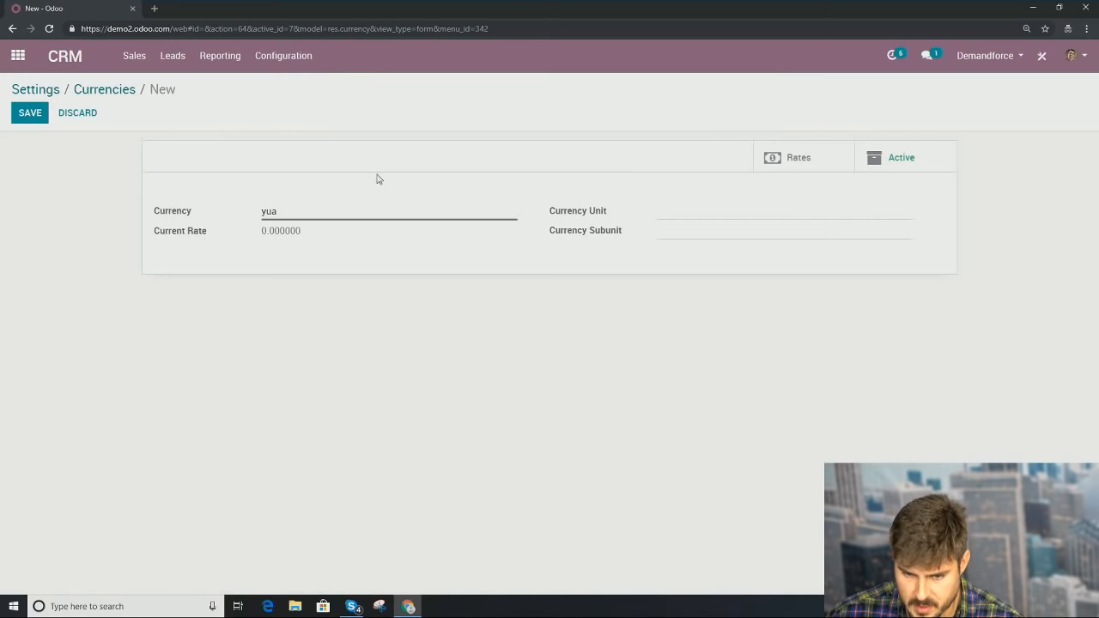
{"action": "left_click", "coordinate": [76, 117]}
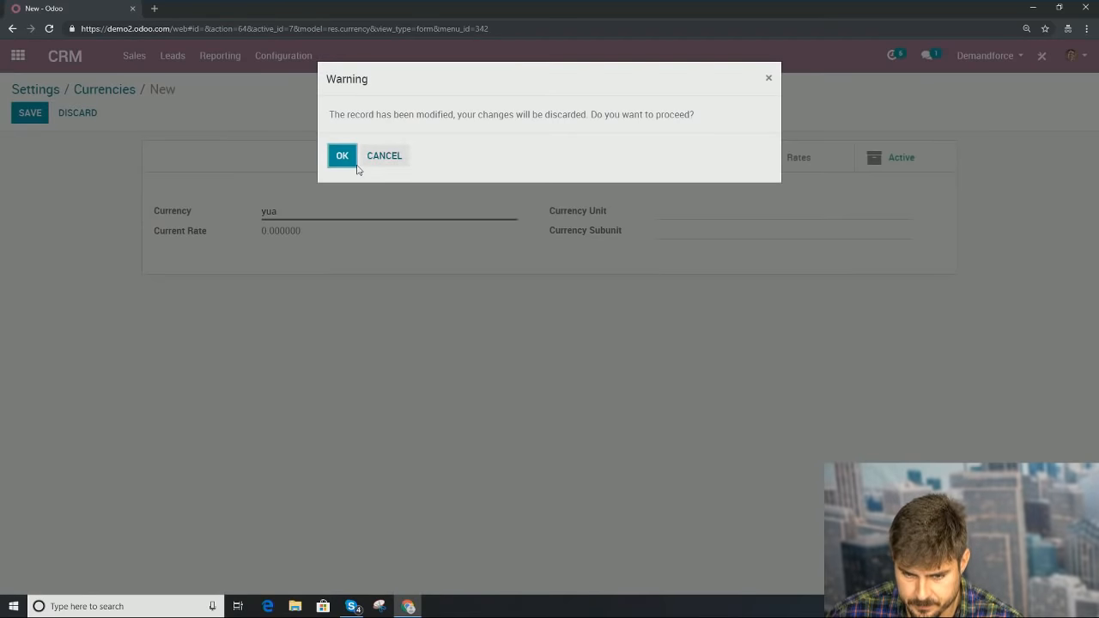
{"action": "left_click", "coordinate": [348, 161]}
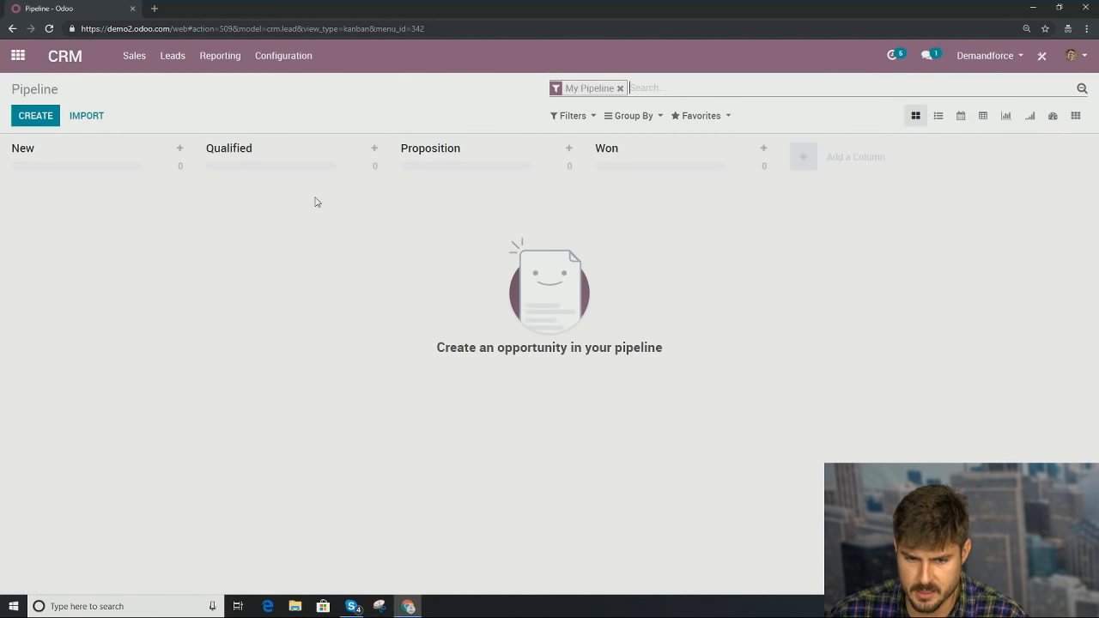
Step: Open the Website app's eCommerce Dashboard and go to the Demandforce public website
{"action": "left_click", "coordinate": [17, 56]}
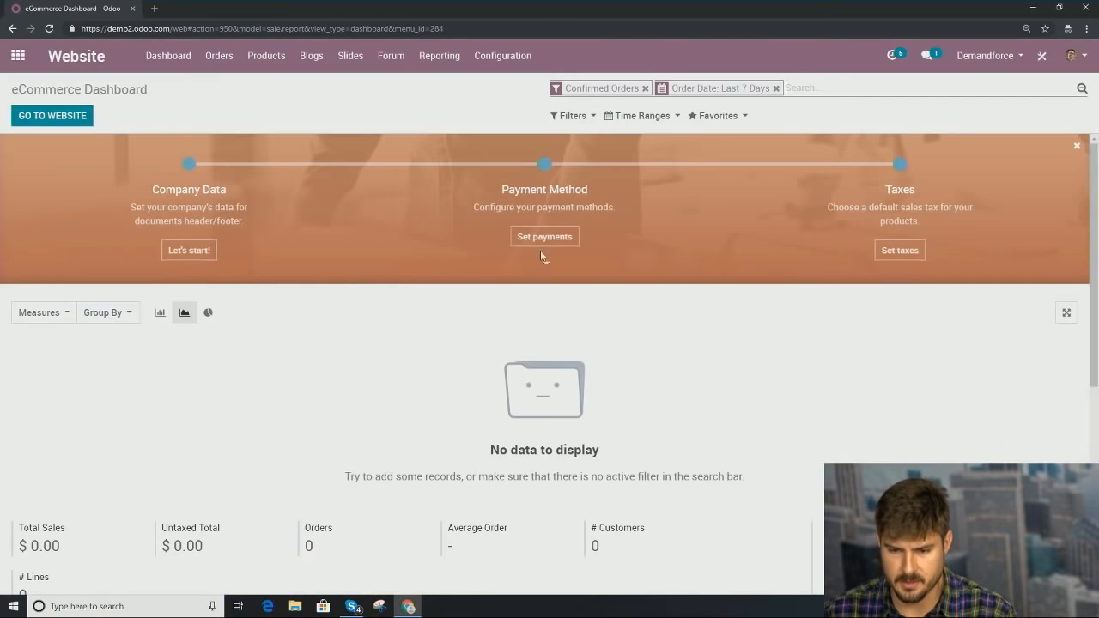
{"action": "left_click", "coordinate": [81, 118]}
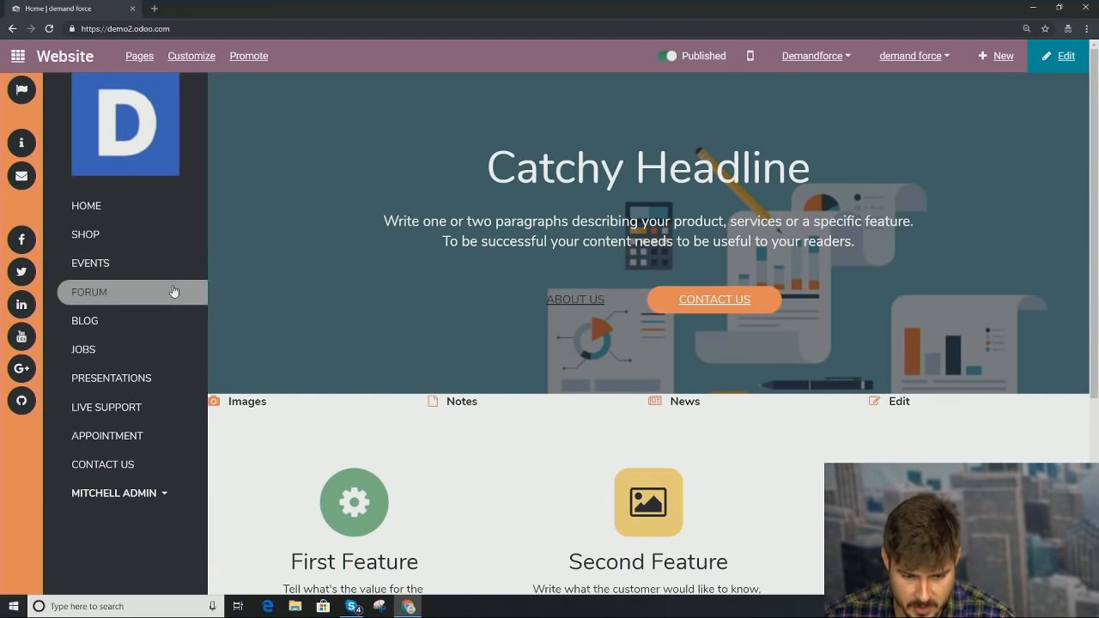
Step: From the Shop, configure the Customizable Desk in Black with Steel legs and add it to the cart
{"action": "left_click", "coordinate": [133, 234]}
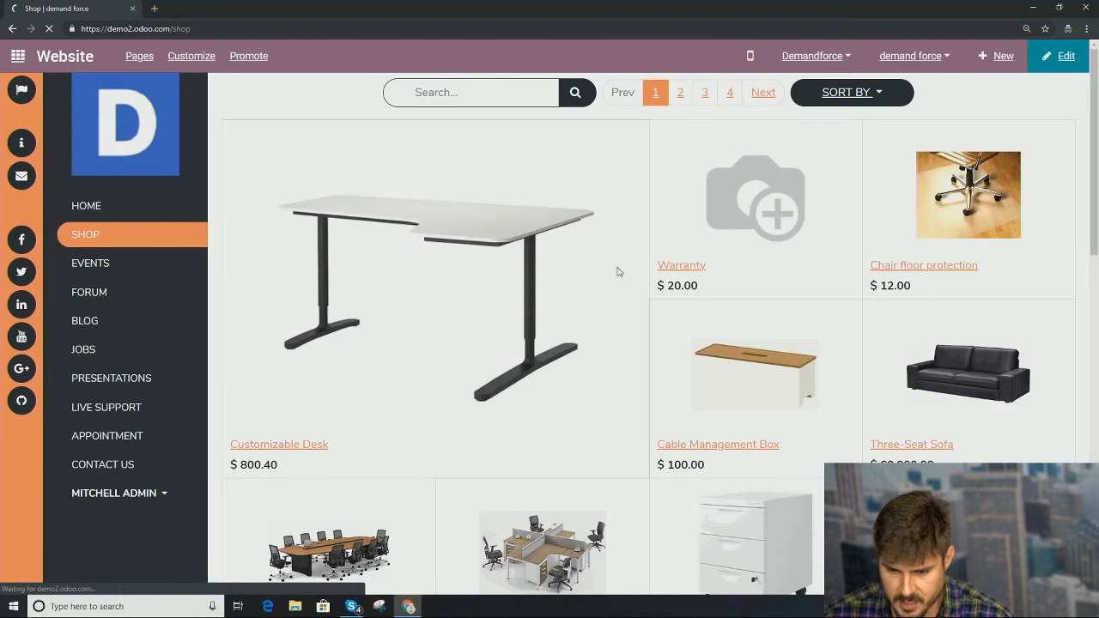
{"action": "left_click", "coordinate": [581, 284]}
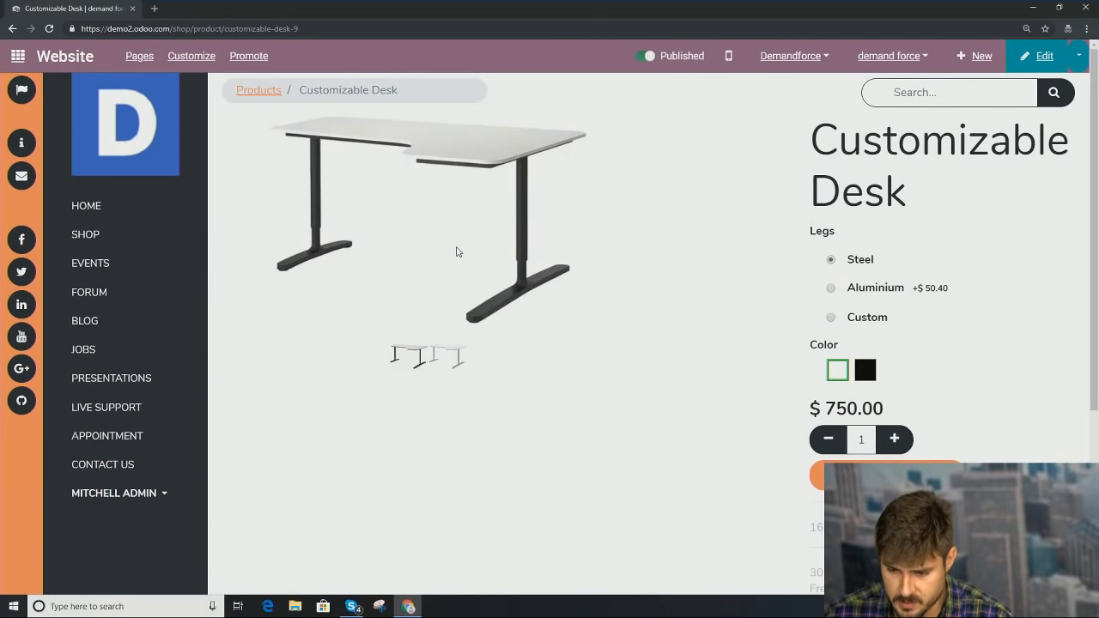
{"action": "left_click", "coordinate": [866, 372]}
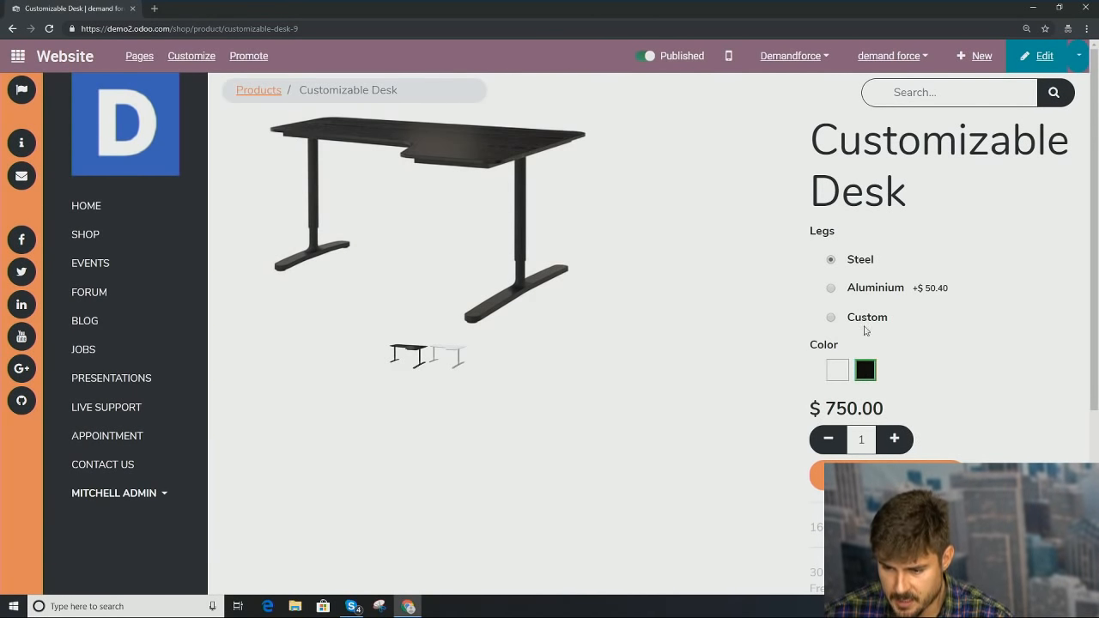
{"action": "left_click", "coordinate": [830, 288]}
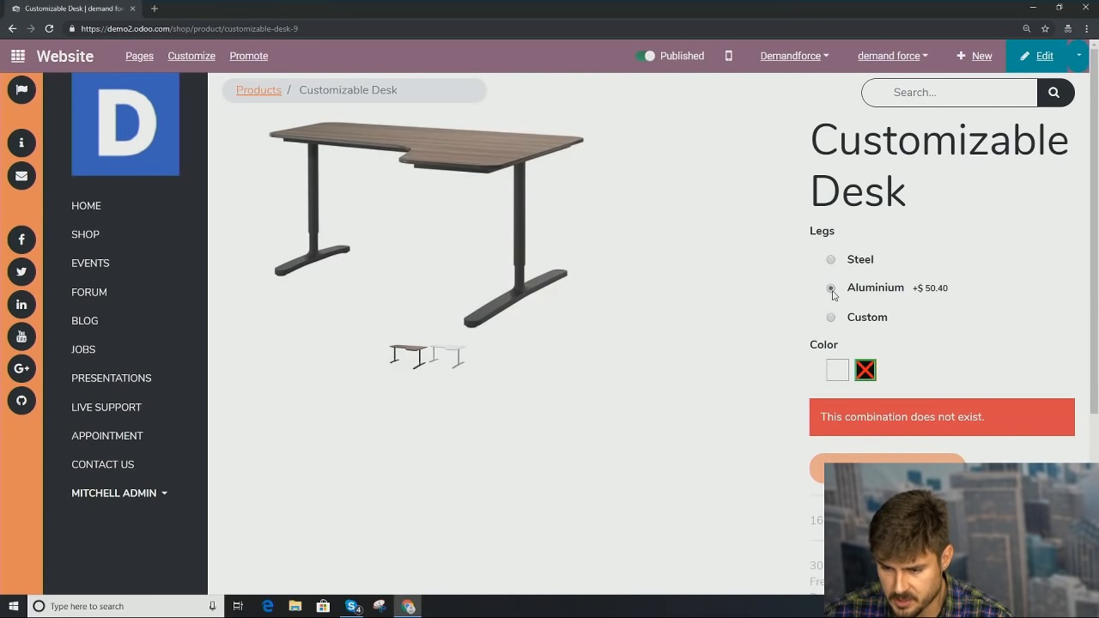
{"action": "left_click", "coordinate": [832, 317]}
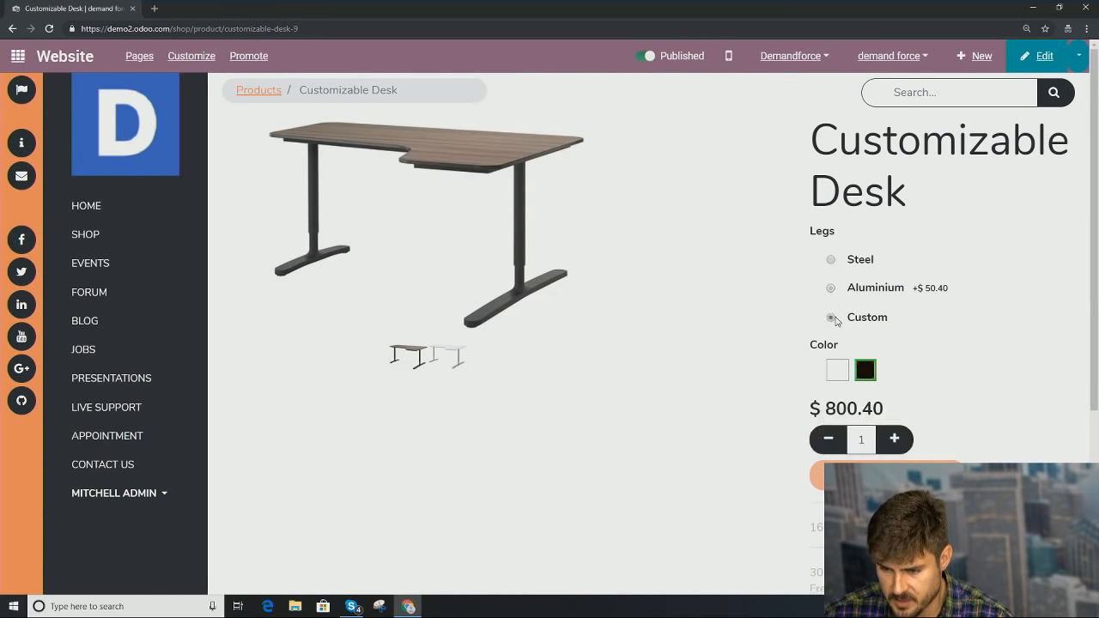
{"action": "left_click", "coordinate": [830, 260]}
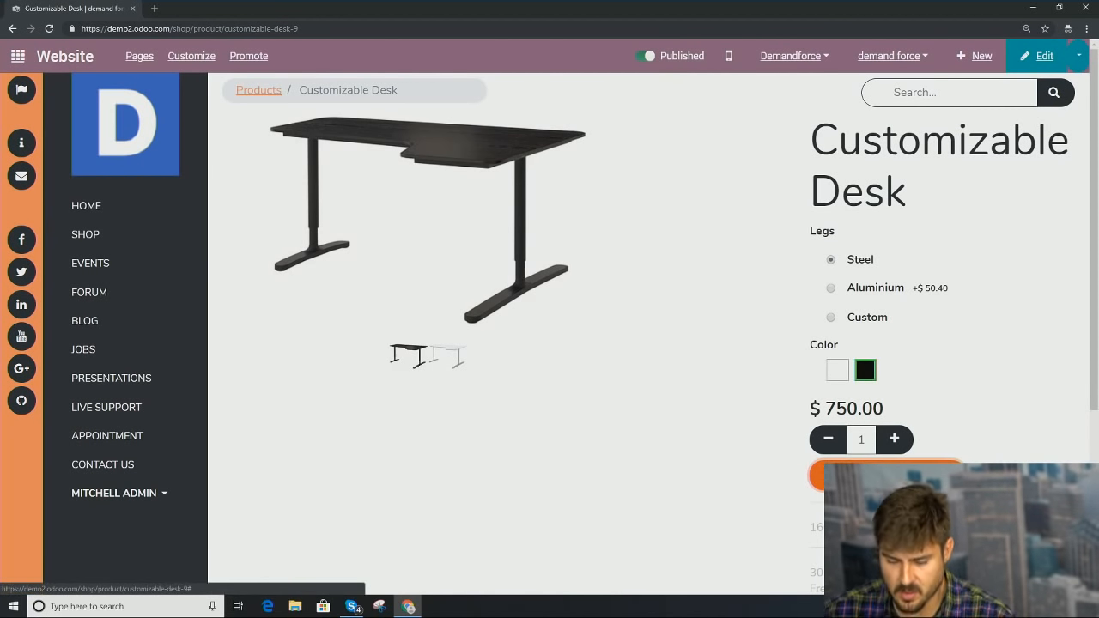
{"action": "left_click", "coordinate": [884, 475]}
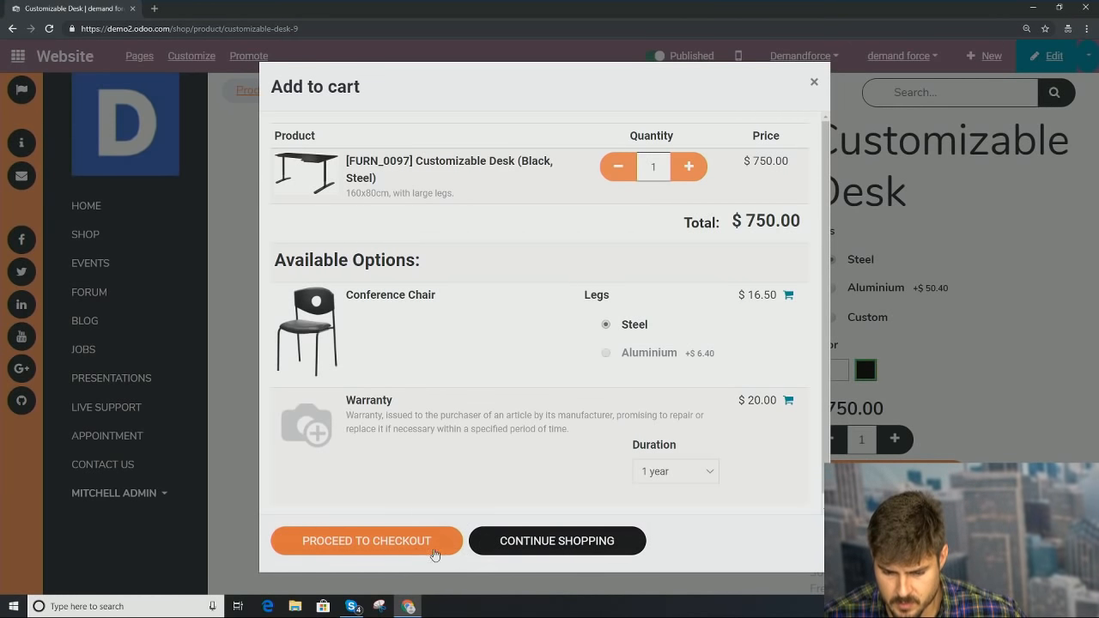
Step: Proceed to checkout and review the cart: one Black, Steel Customizable Desk at $750.00
{"action": "left_click", "coordinate": [413, 553]}
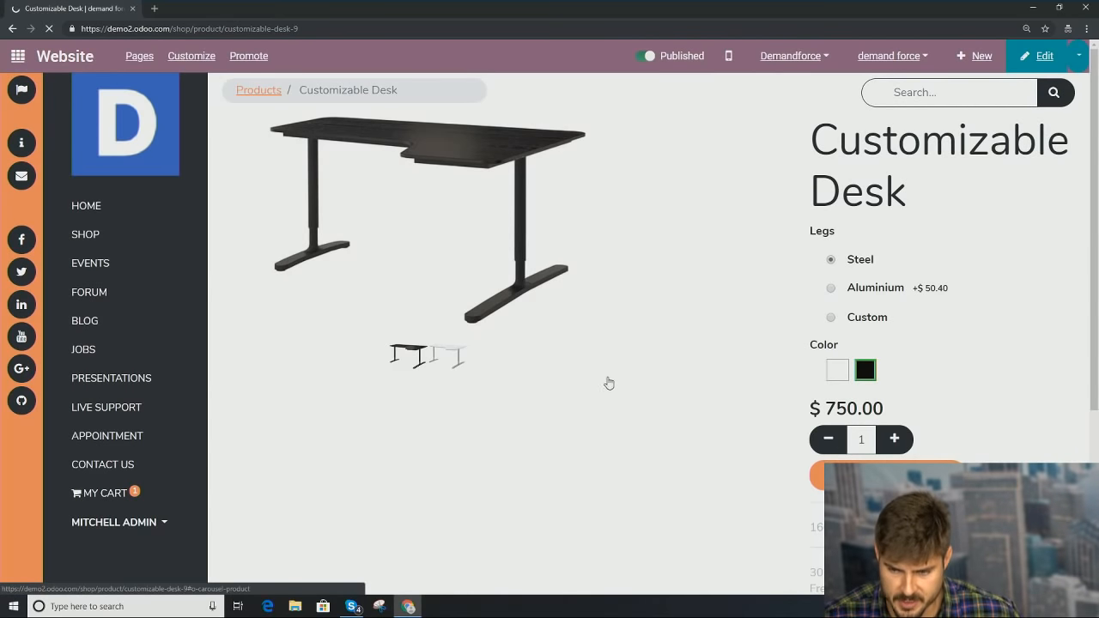
{"action": "scroll", "coordinate": [554, 421], "scroll_direction": "down", "scroll_amount": 3}
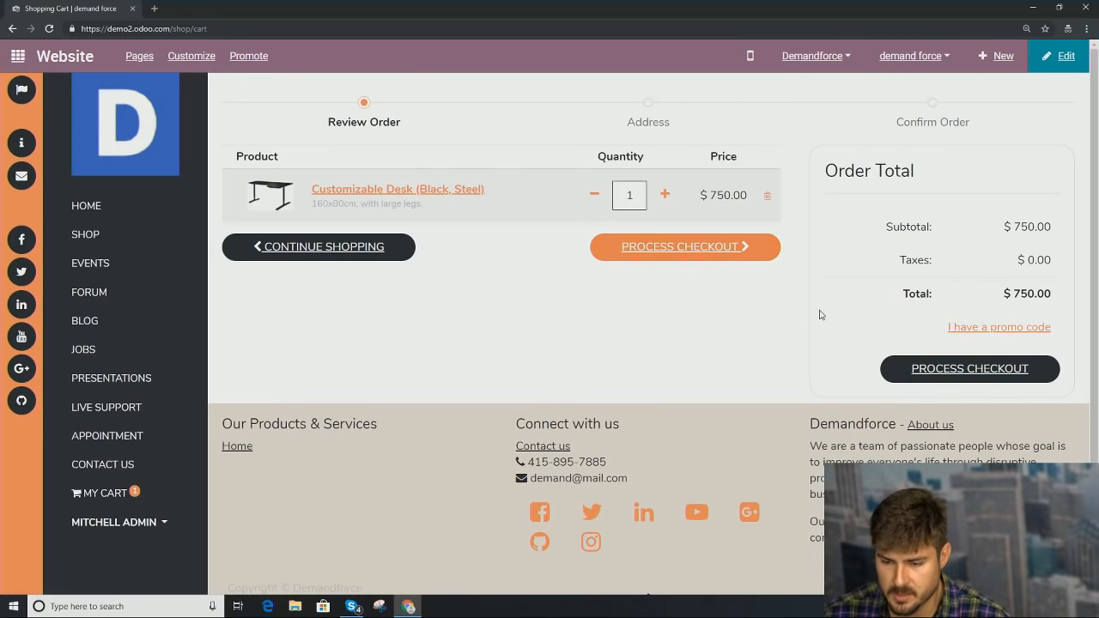
Step: Continue checkout to the payment step and open the Payment Acquirers list
{"action": "left_click", "coordinate": [971, 379]}
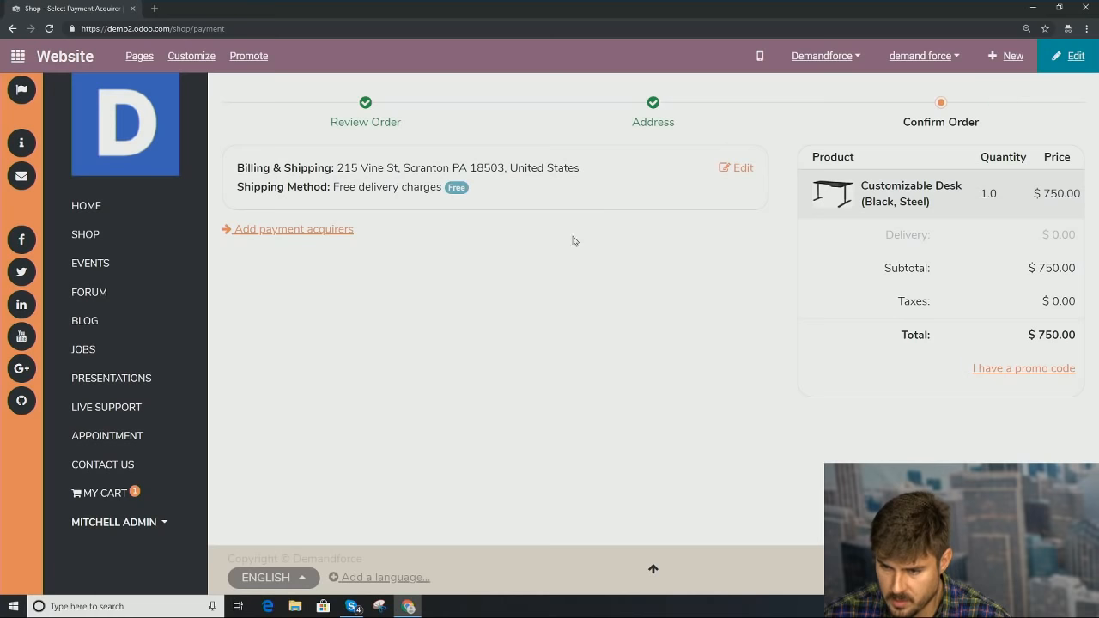
{"action": "left_click", "coordinate": [242, 229]}
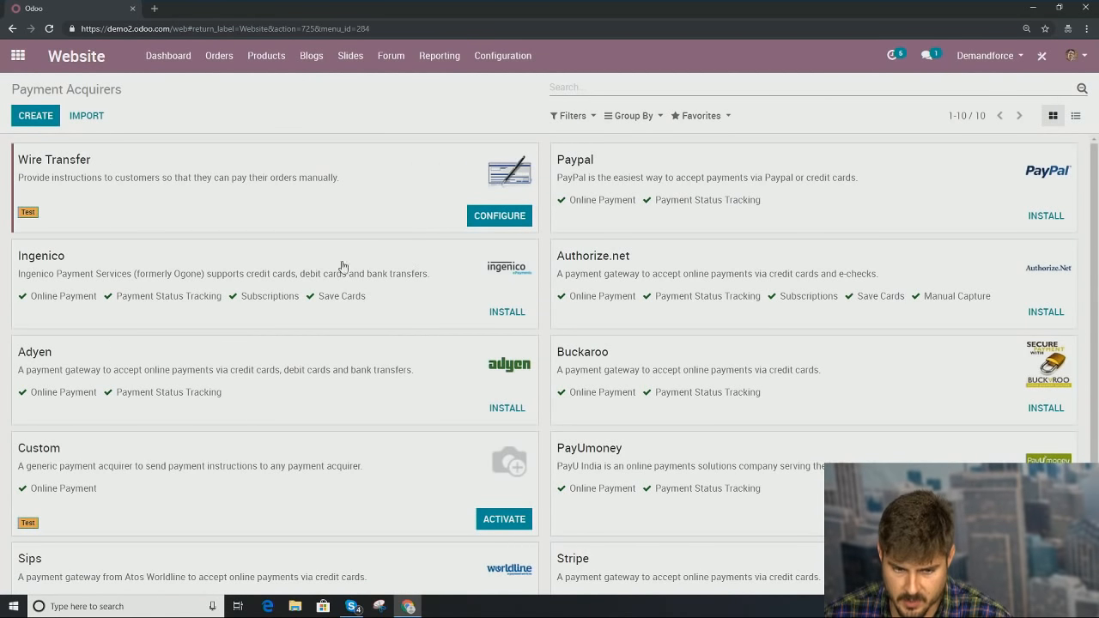
Step: Review and save the Wire Transfer acquirer's settings, returning to the Payment Acquirers list
{"action": "left_click", "coordinate": [482, 220]}
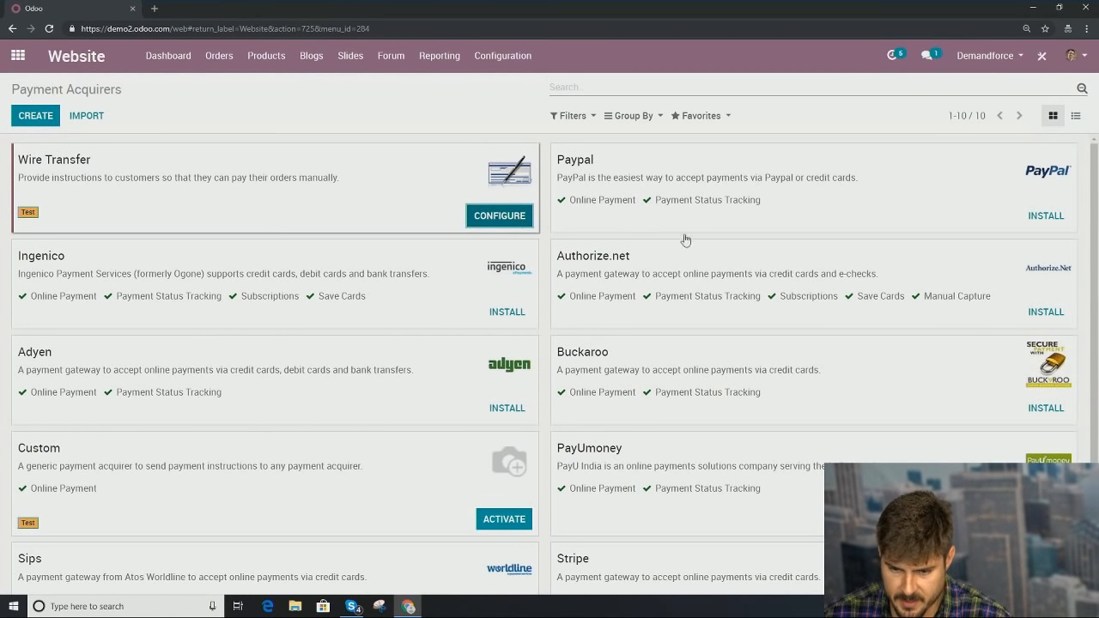
{"action": "scroll", "coordinate": [481, 318], "scroll_direction": "down", "scroll_amount": 2}
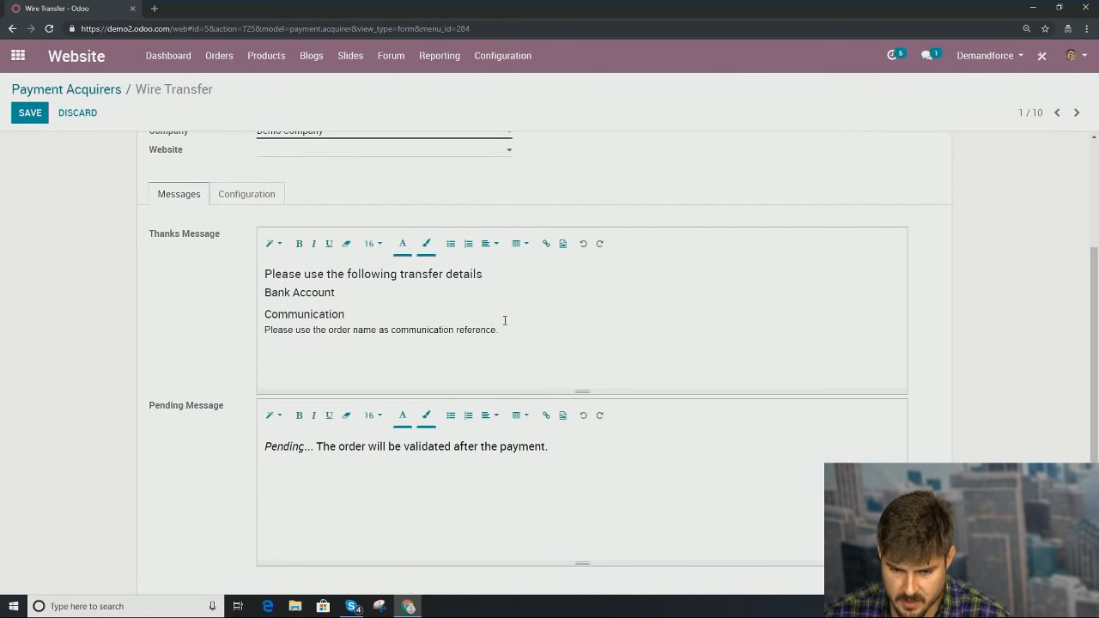
{"action": "scroll", "coordinate": [504, 273], "scroll_direction": "up", "scroll_amount": 2}
{"action": "scroll", "coordinate": [481, 292], "scroll_direction": "down", "scroll_amount": 2}
{"action": "scroll", "coordinate": [516, 309], "scroll_direction": "up", "scroll_amount": 2}
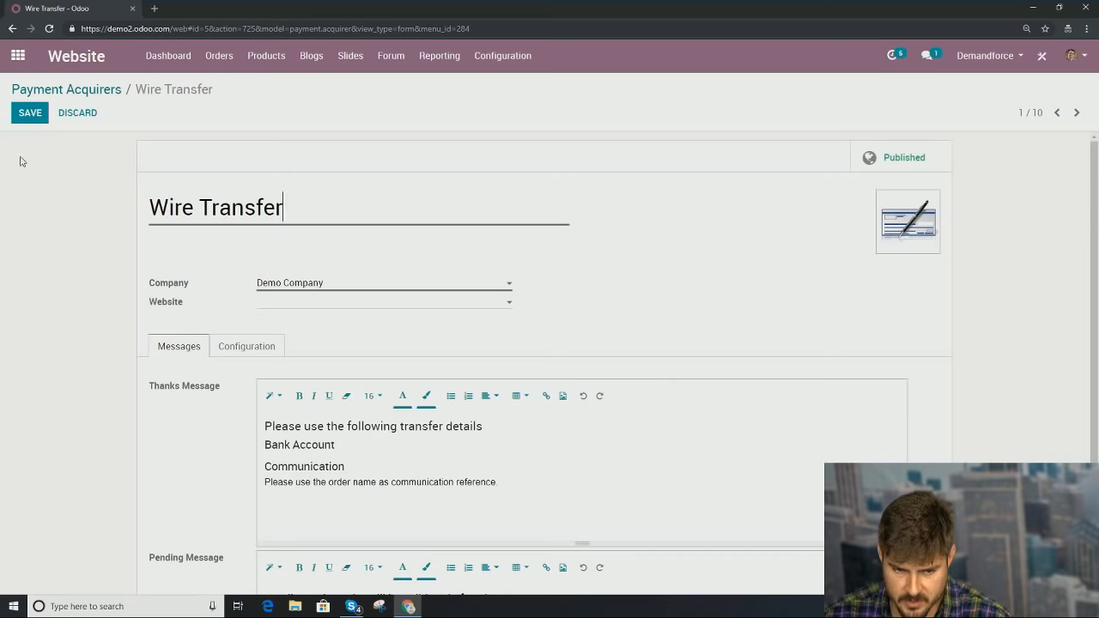
{"action": "left_click", "coordinate": [30, 112]}
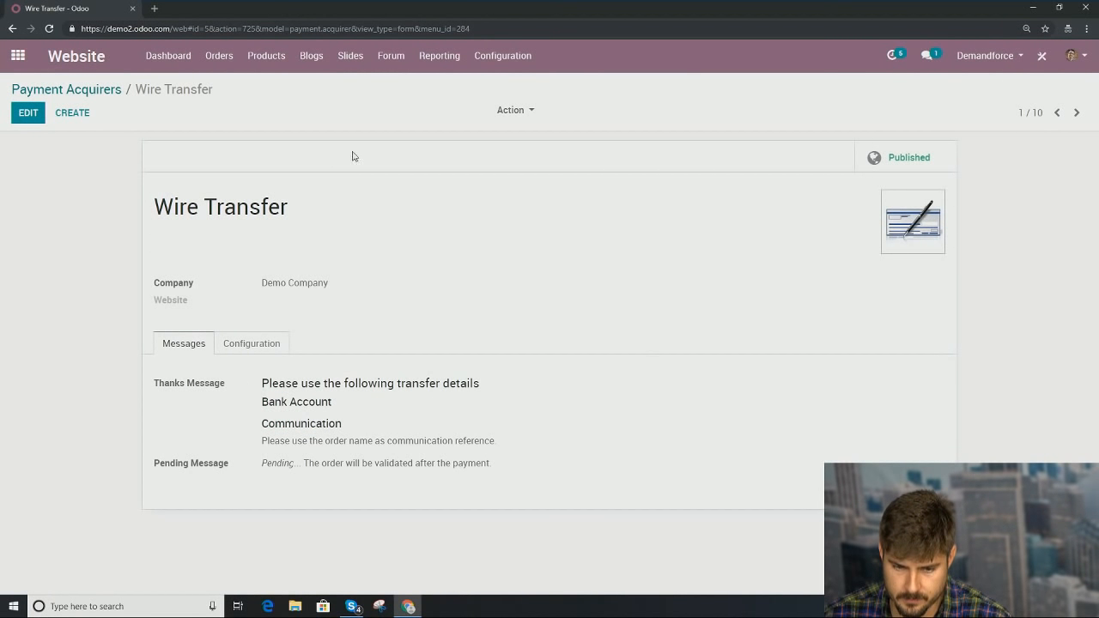
{"action": "left_click", "coordinate": [82, 90]}
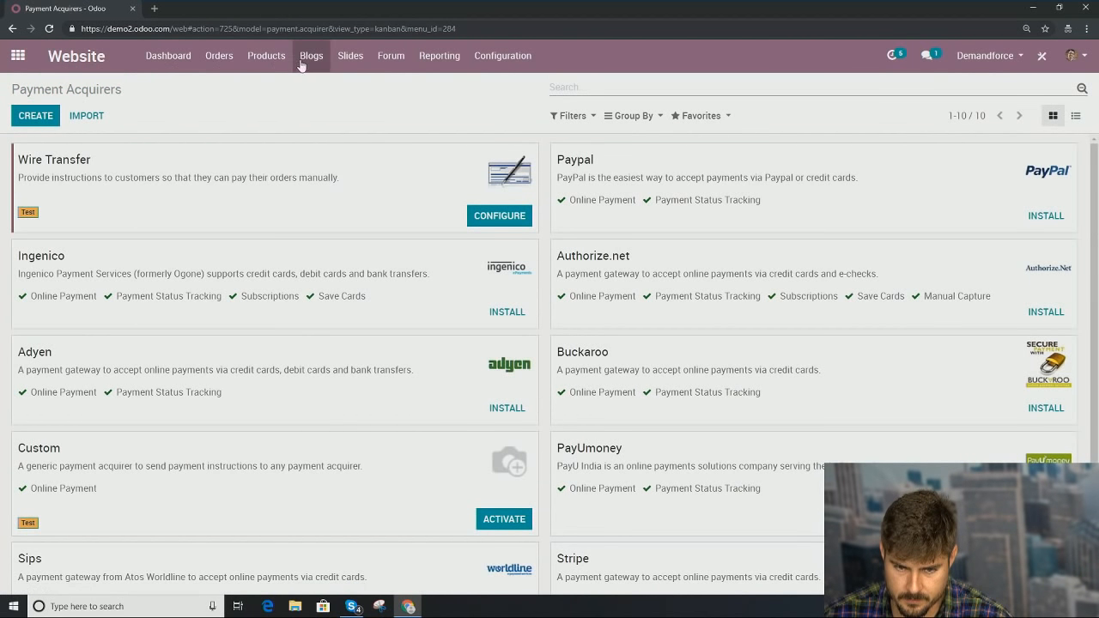
Step: Open the Sales app from the main apps menu
{"action": "left_click", "coordinate": [261, 62]}
{"action": "left_click", "coordinate": [17, 54]}
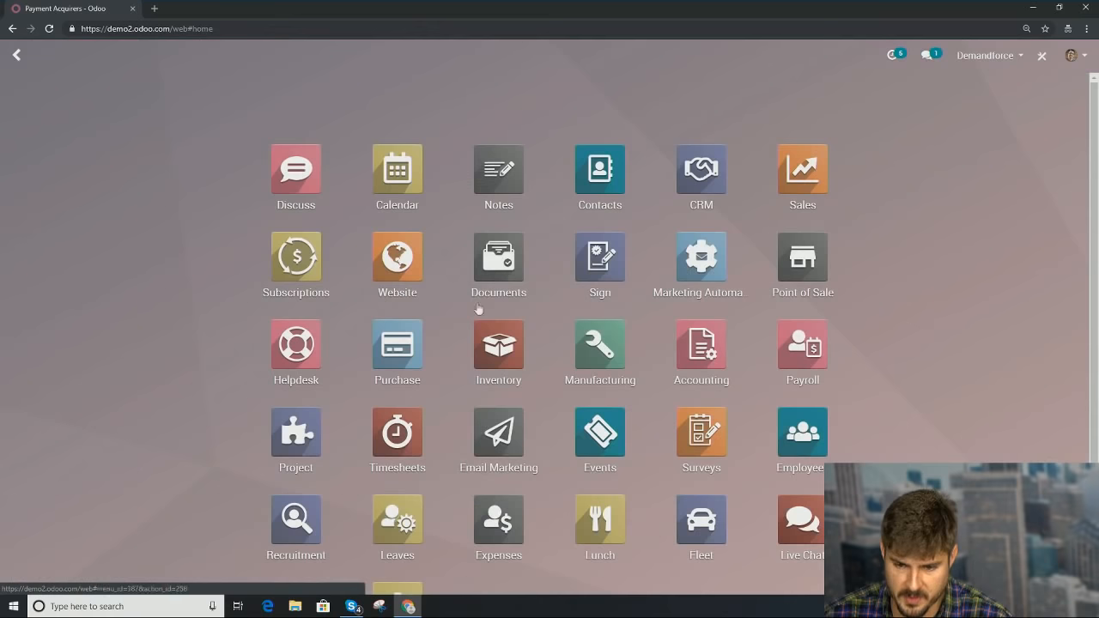
{"action": "left_click", "coordinate": [797, 189]}
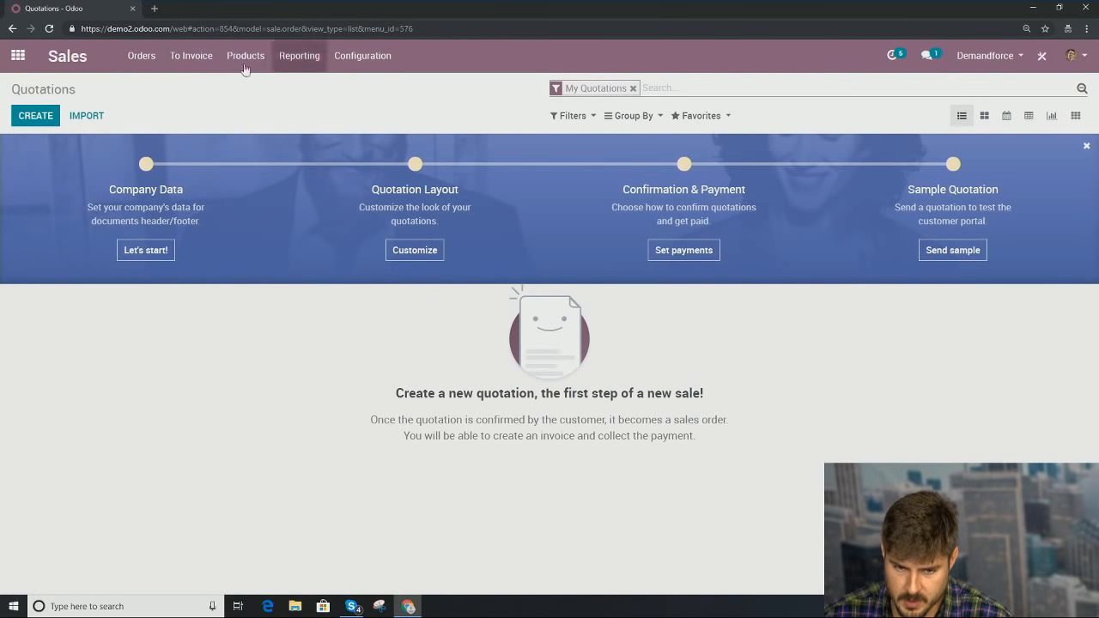
Step: Open SO038 from the unfiltered quotations list and email it to the customer, dismissing the server error
{"action": "left_click", "coordinate": [143, 64]}
{"action": "left_click", "coordinate": [155, 86]}
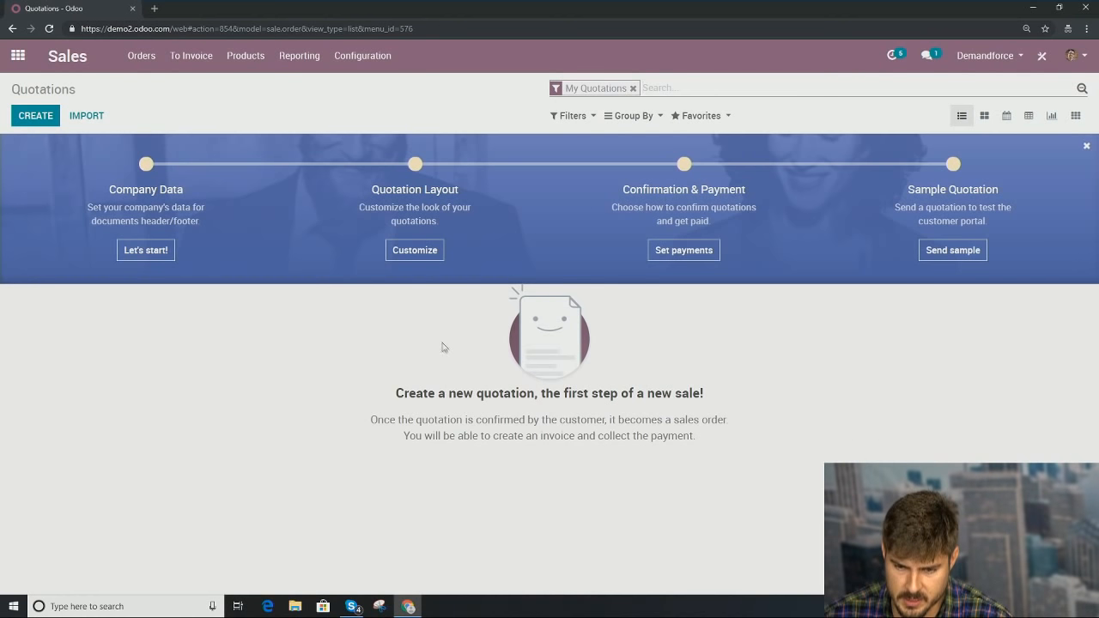
{"action": "left_click", "coordinate": [633, 88]}
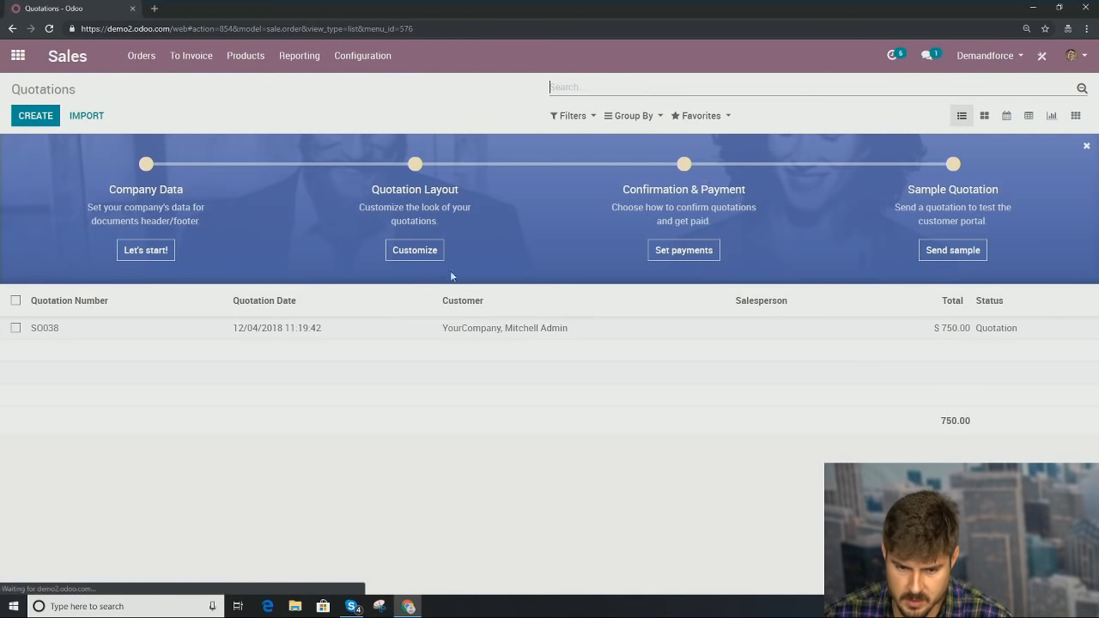
{"action": "left_click", "coordinate": [335, 340]}
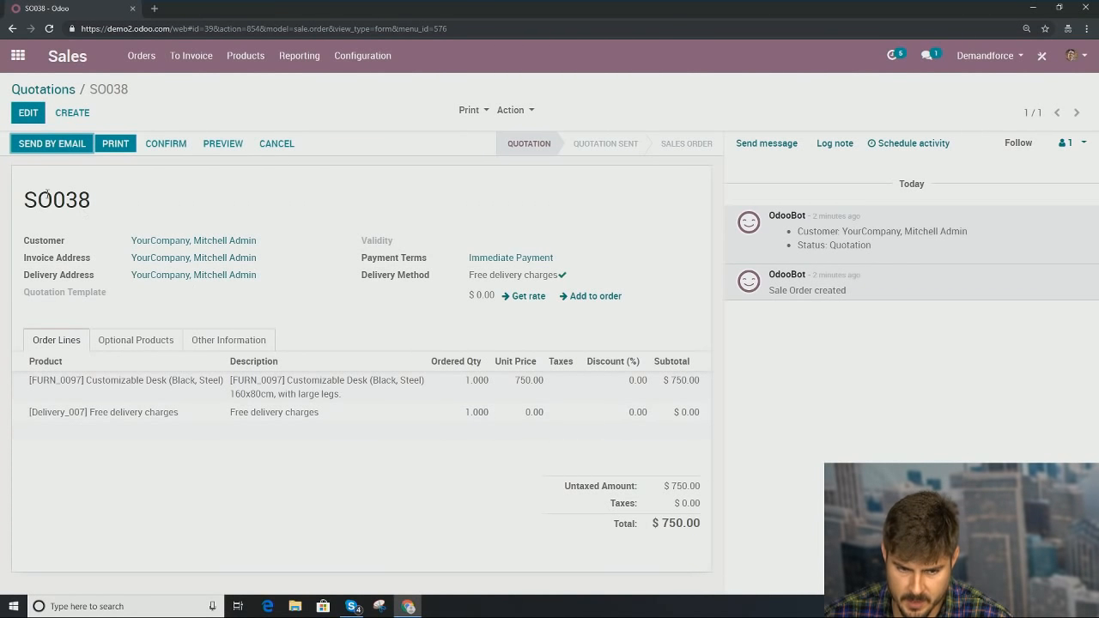
{"action": "left_click", "coordinate": [39, 148]}
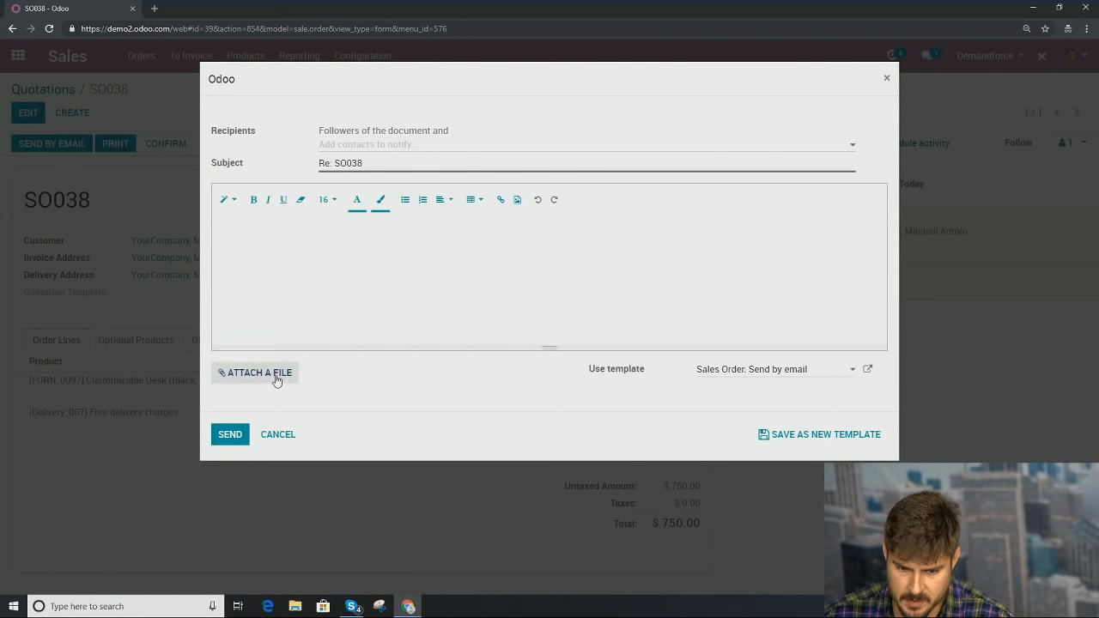
{"action": "left_click", "coordinate": [231, 435]}
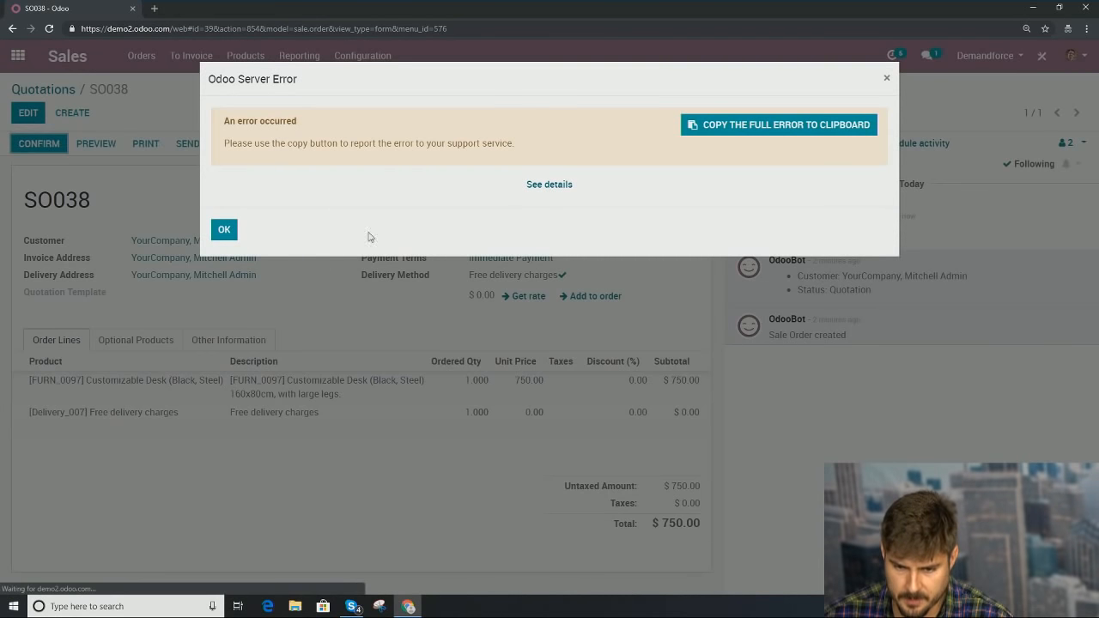
{"action": "left_click", "coordinate": [230, 234]}
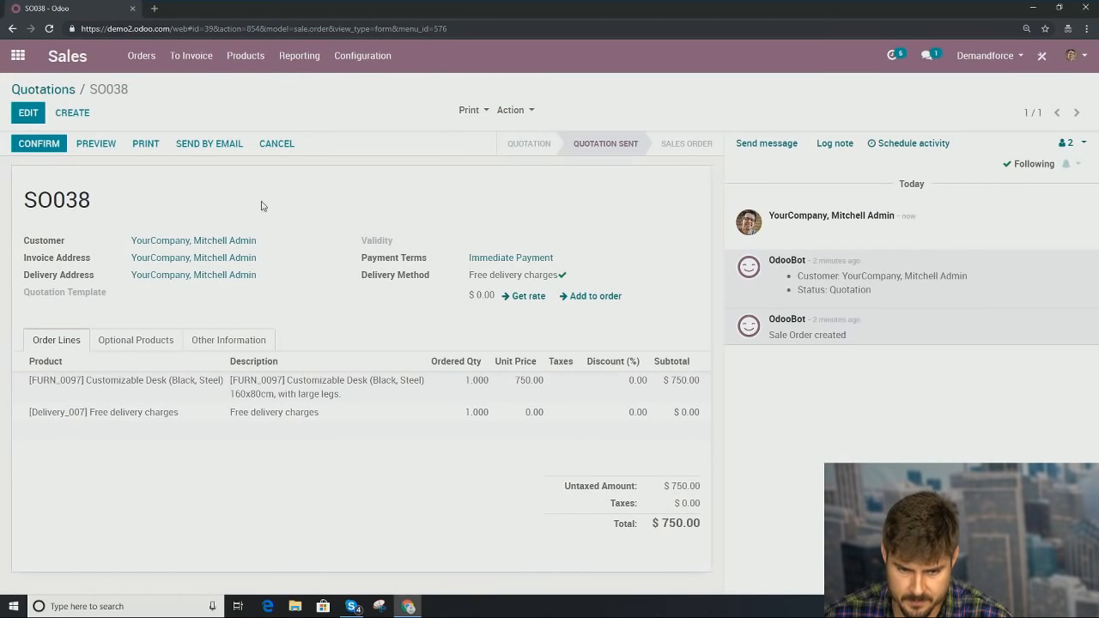
Step: Preview SO038 in the customer portal, accept it with a drawn signature, and return to portal home
{"action": "left_click", "coordinate": [105, 152]}
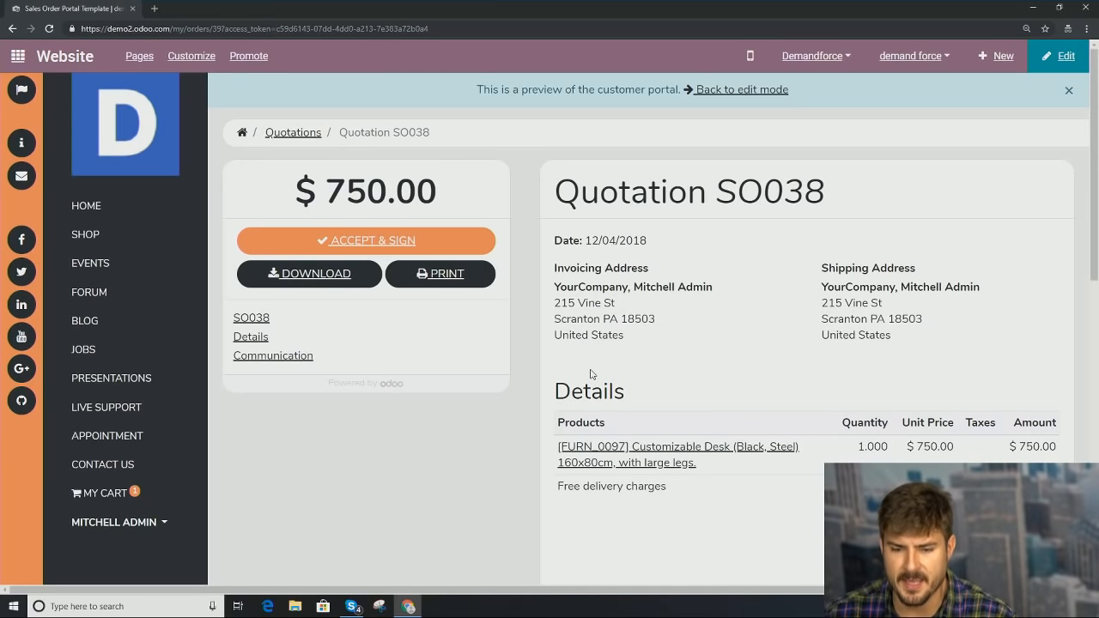
{"action": "left_click", "coordinate": [378, 242]}
{"action": "mouse_move", "coordinate": [407, 401]}
{"action": "left_mouse_down"}
{"action": "mouse_move", "coordinate": [532, 336]}
{"action": "mouse_move", "coordinate": [651, 339]}
{"action": "left_mouse_up"}
{"action": "left_click", "coordinate": [653, 451]}
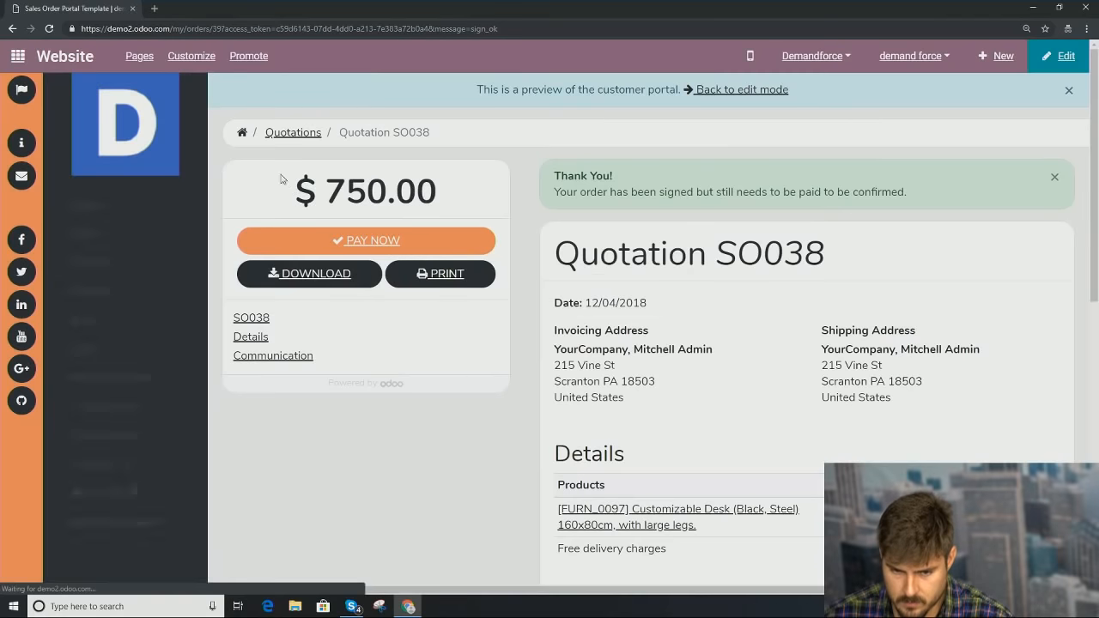
{"action": "left_click", "coordinate": [243, 133]}
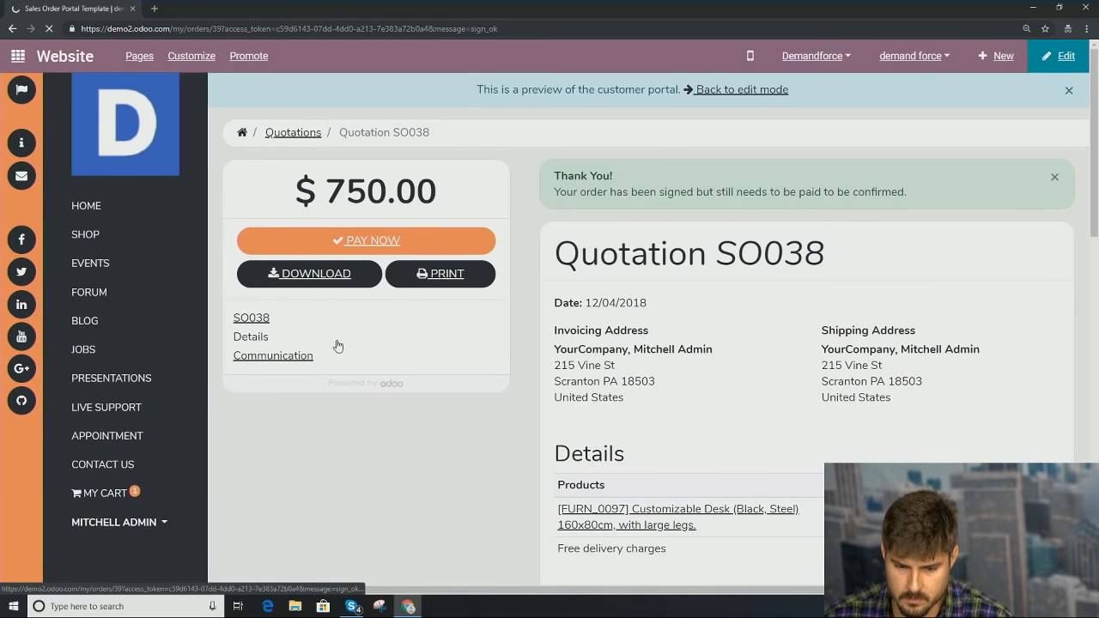
{"action": "scroll", "coordinate": [336, 346], "scroll_direction": "down", "scroll_amount": 2}
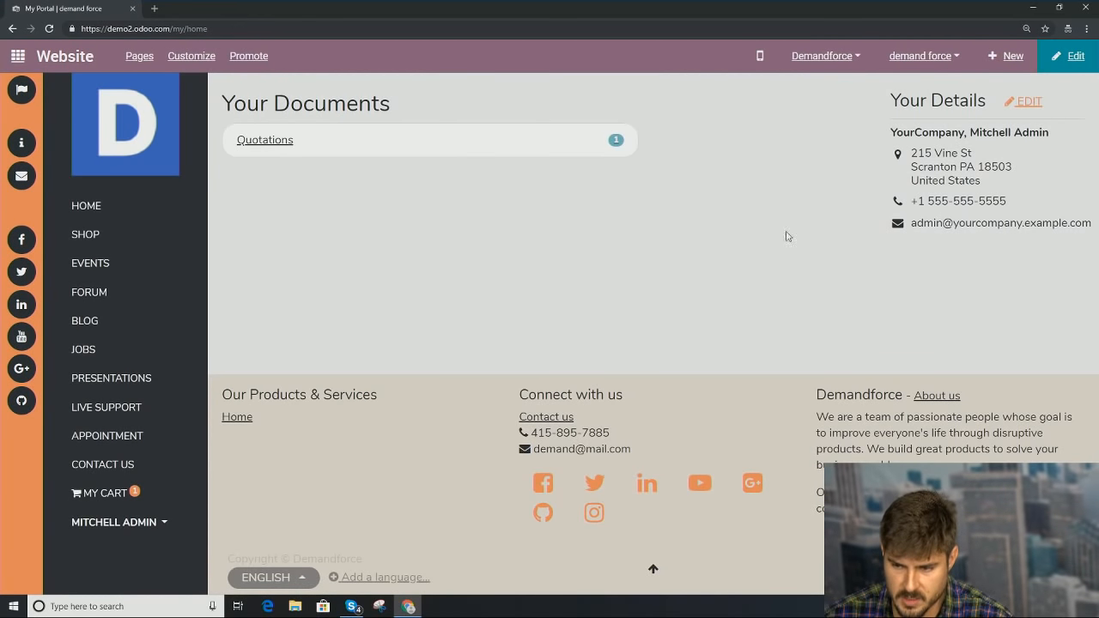
Step: Reopen quotation SO038 from the unfiltered Sales list and confirm it as a sales order
{"action": "left_click", "coordinate": [17, 56]}
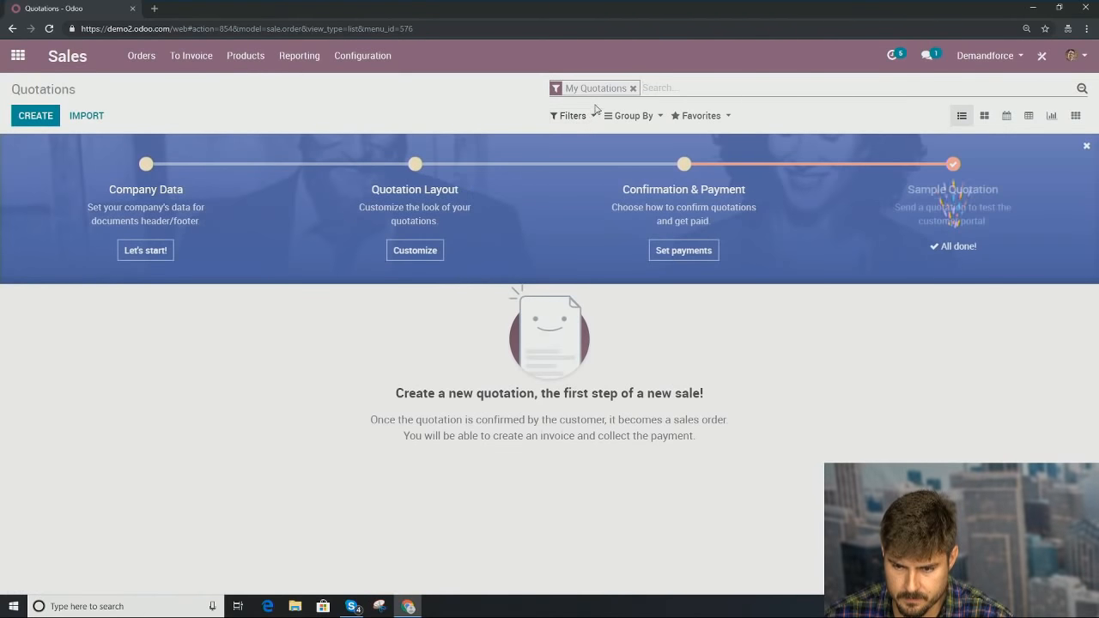
{"action": "left_click", "coordinate": [633, 88]}
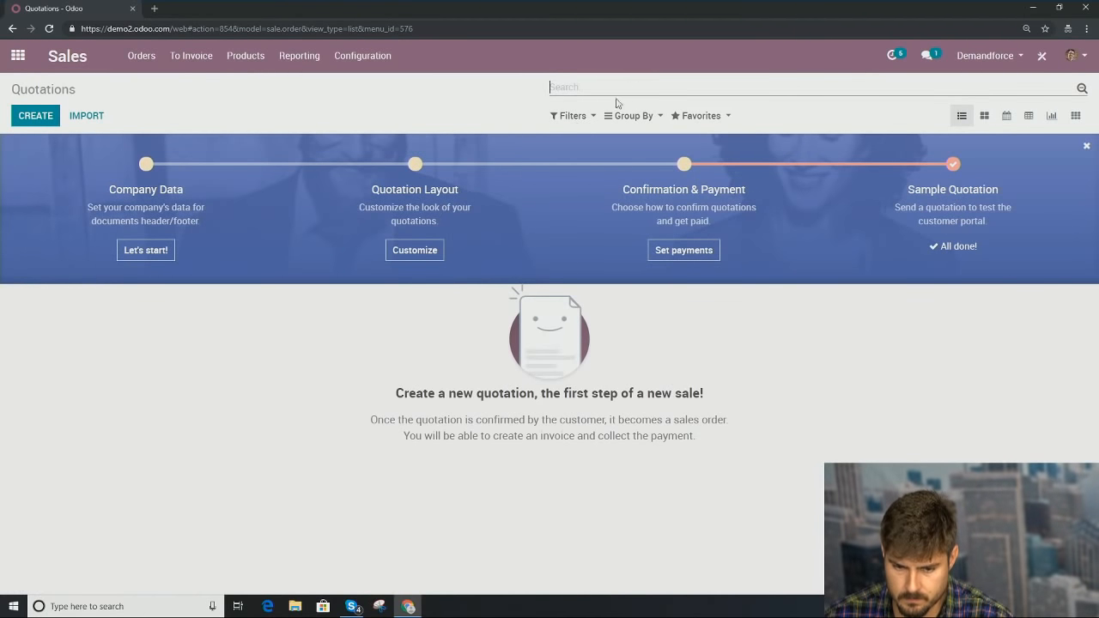
{"action": "left_click", "coordinate": [331, 328]}
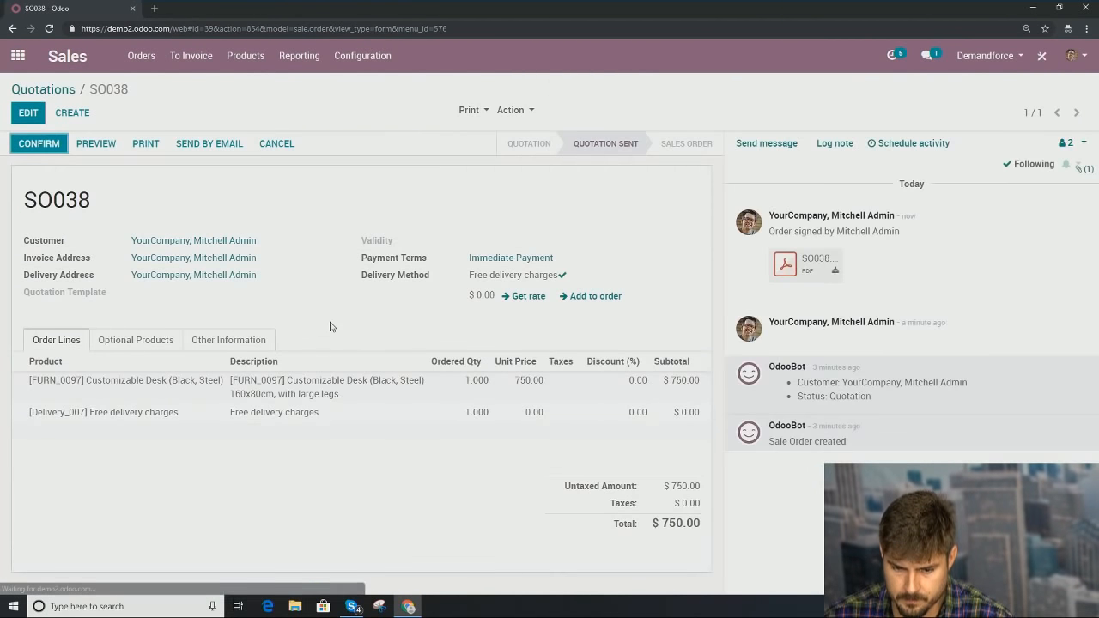
{"action": "left_click", "coordinate": [53, 148]}
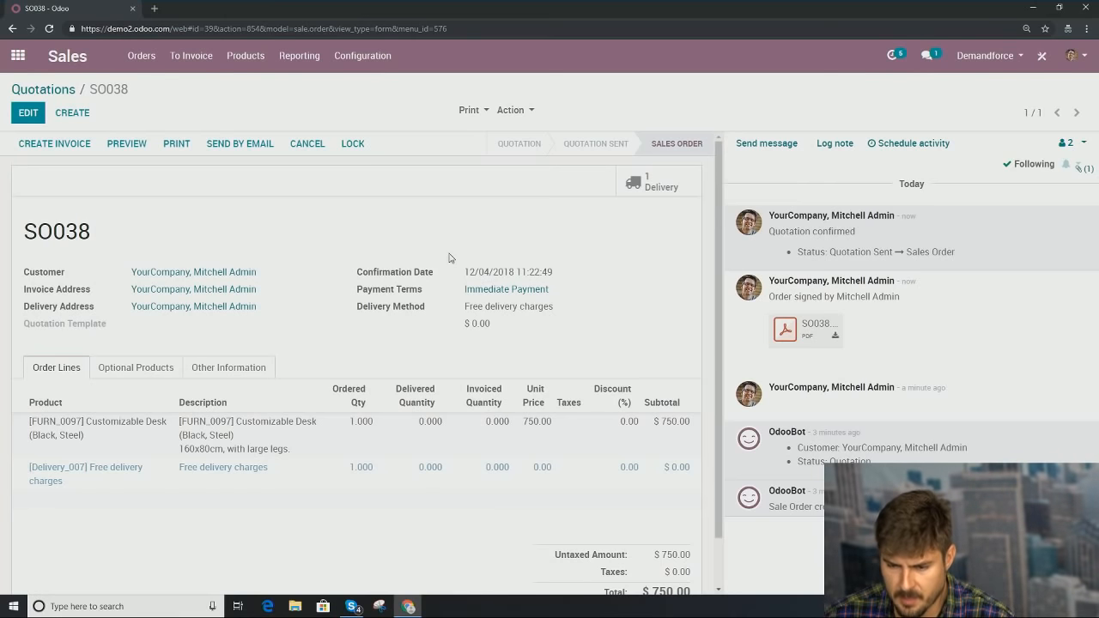
Step: Open delivery Deman/OUT/00001 and check availability, which stays Waiting, then return to the apps menu
{"action": "left_click", "coordinate": [658, 183]}
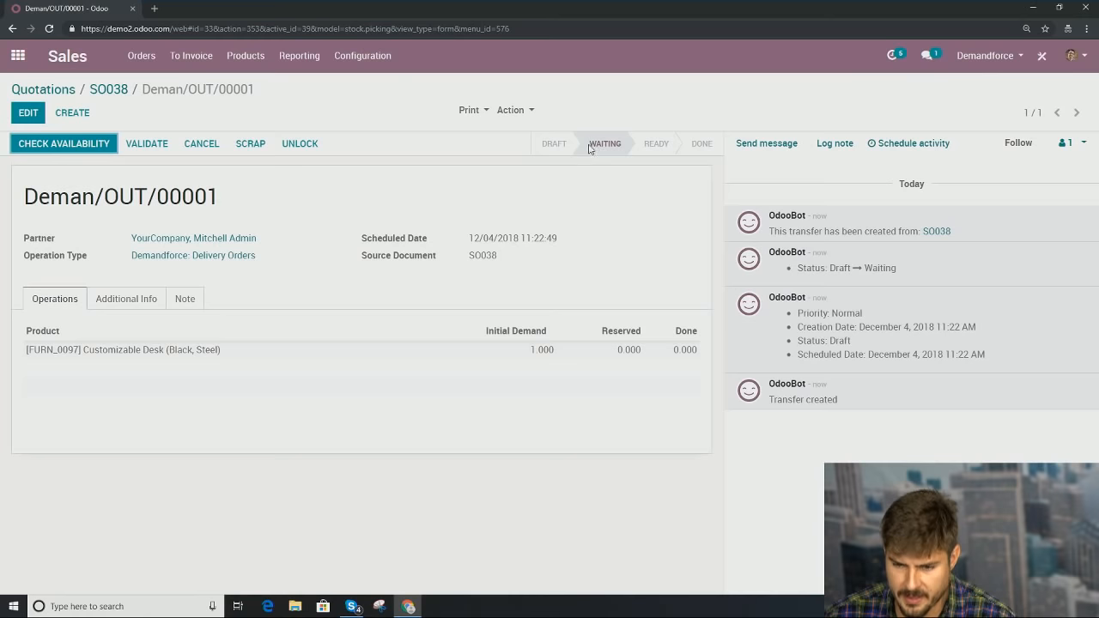
{"action": "mouse_move", "coordinate": [599, 149]}
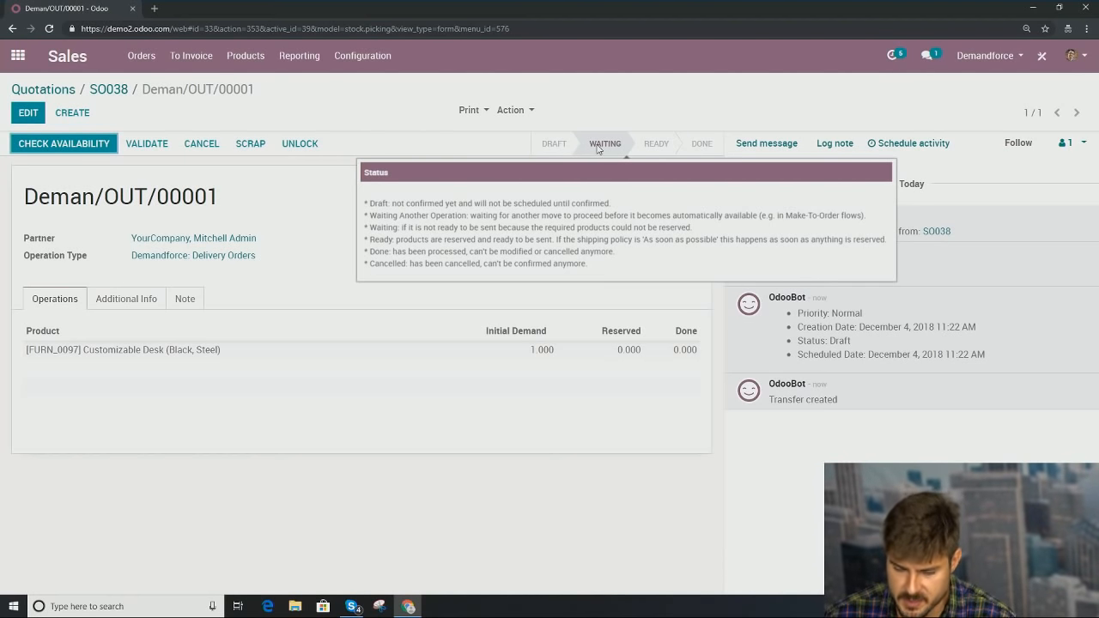
{"action": "left_click", "coordinate": [59, 151]}
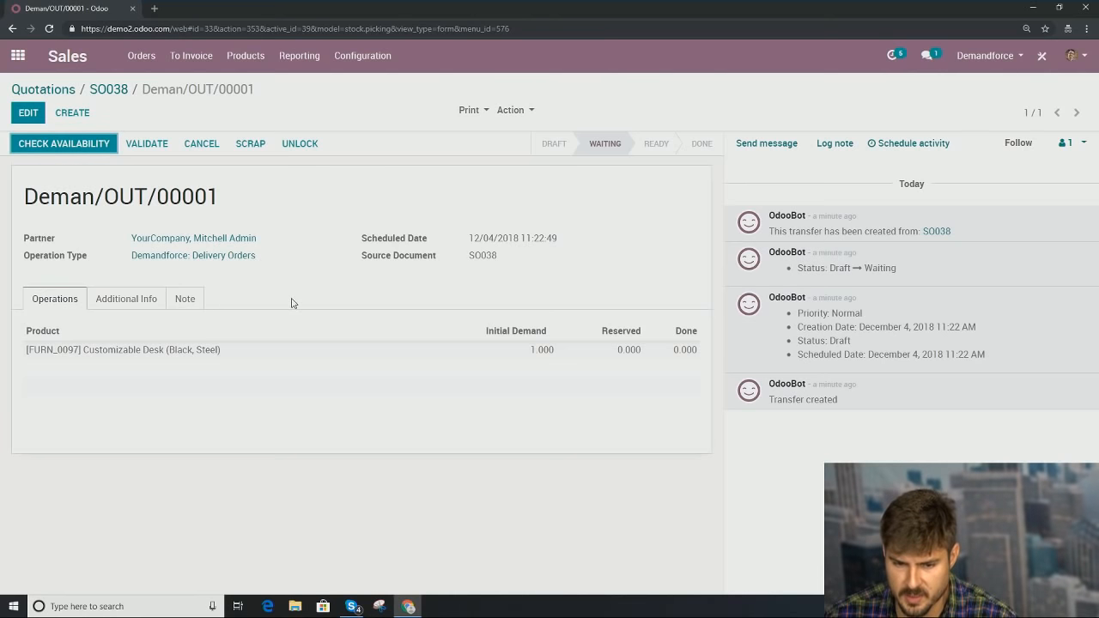
{"action": "left_click", "coordinate": [18, 55]}
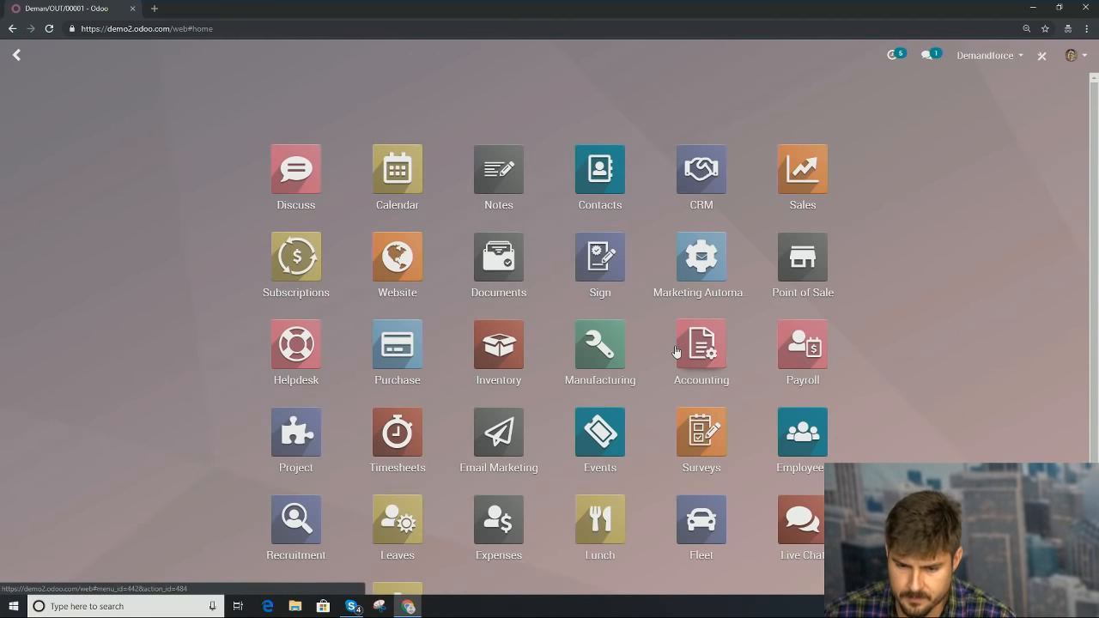
{"action": "left_click", "coordinate": [513, 350]}
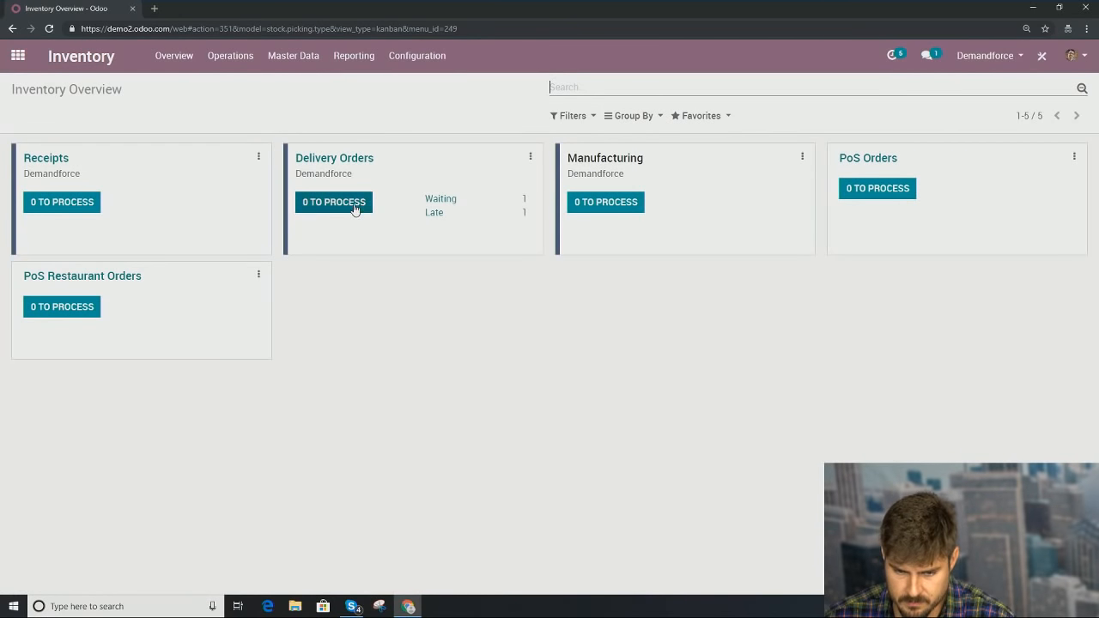
{"action": "left_click", "coordinate": [432, 201]}
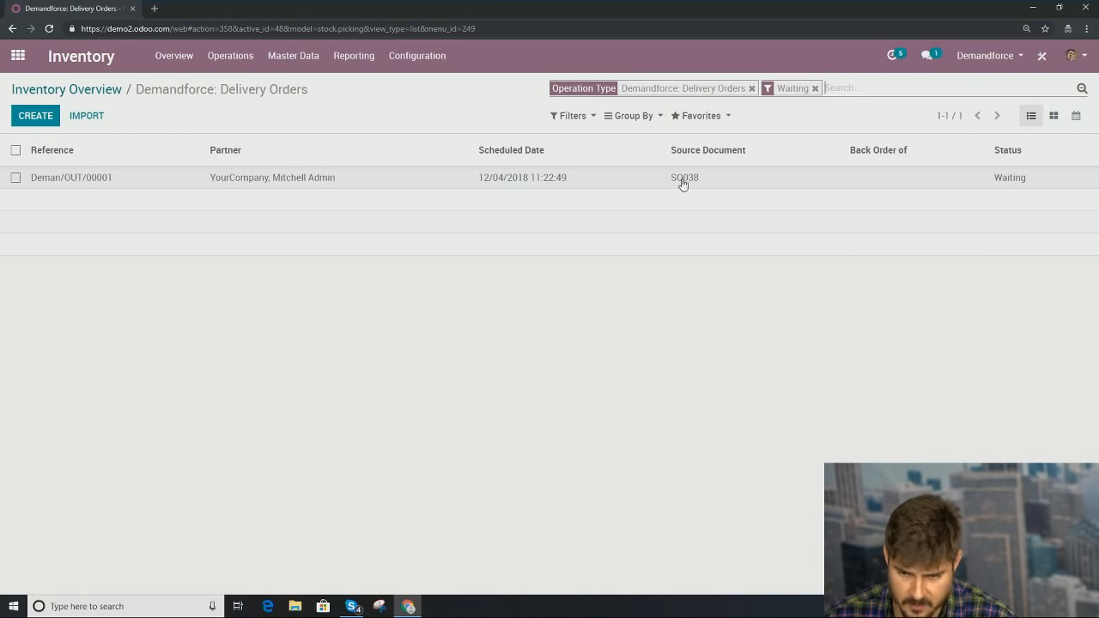
{"action": "left_click", "coordinate": [611, 182]}
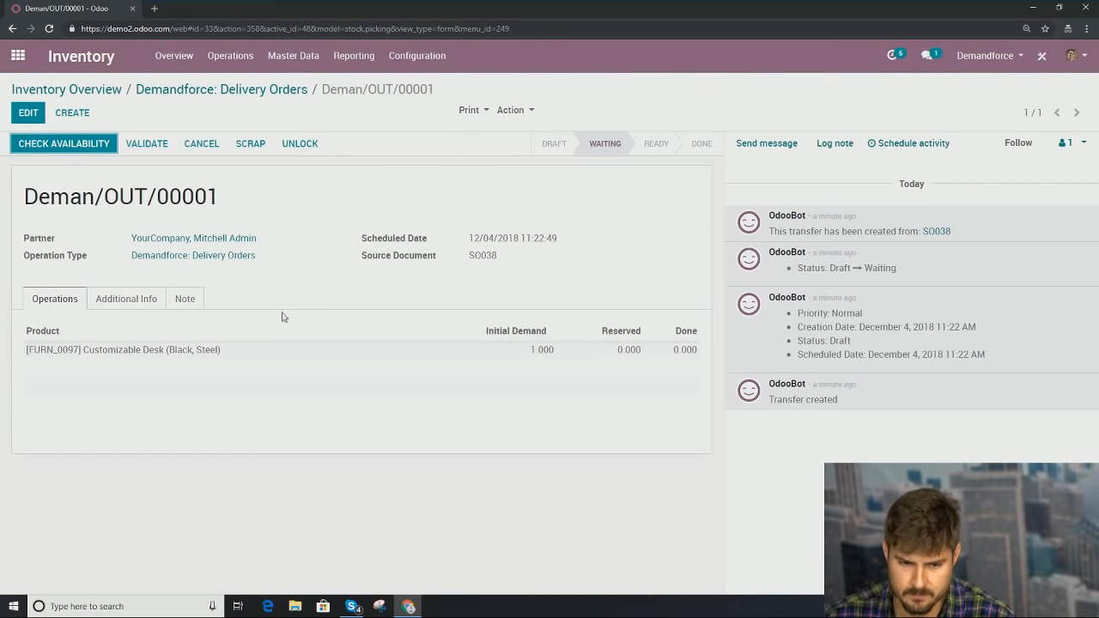
{"action": "left_click", "coordinate": [79, 152]}
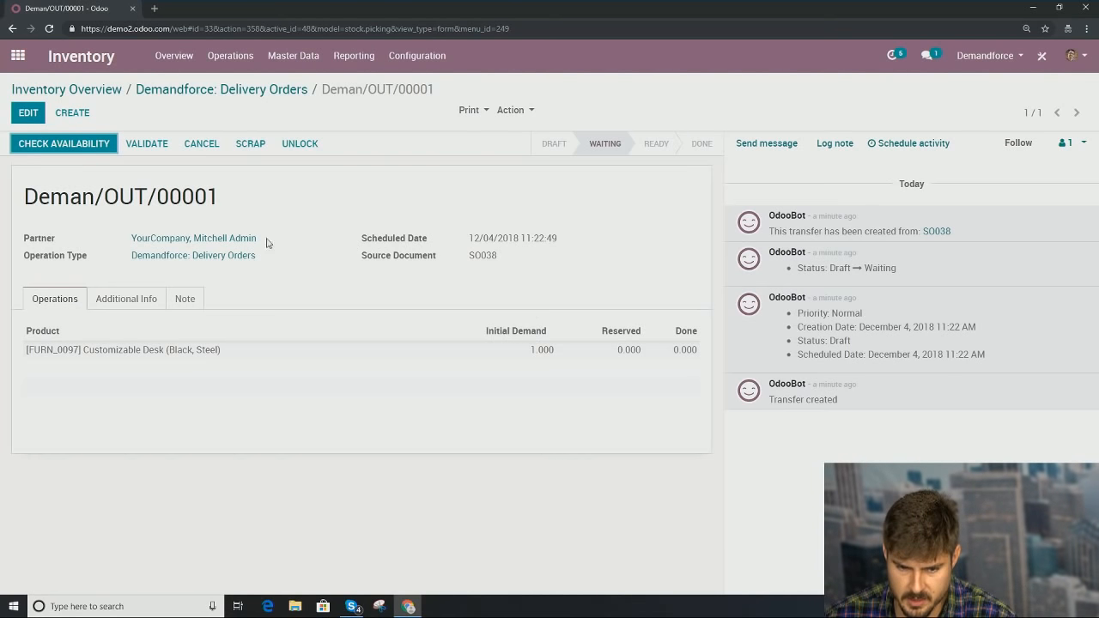
{"action": "left_click", "coordinate": [17, 56]}
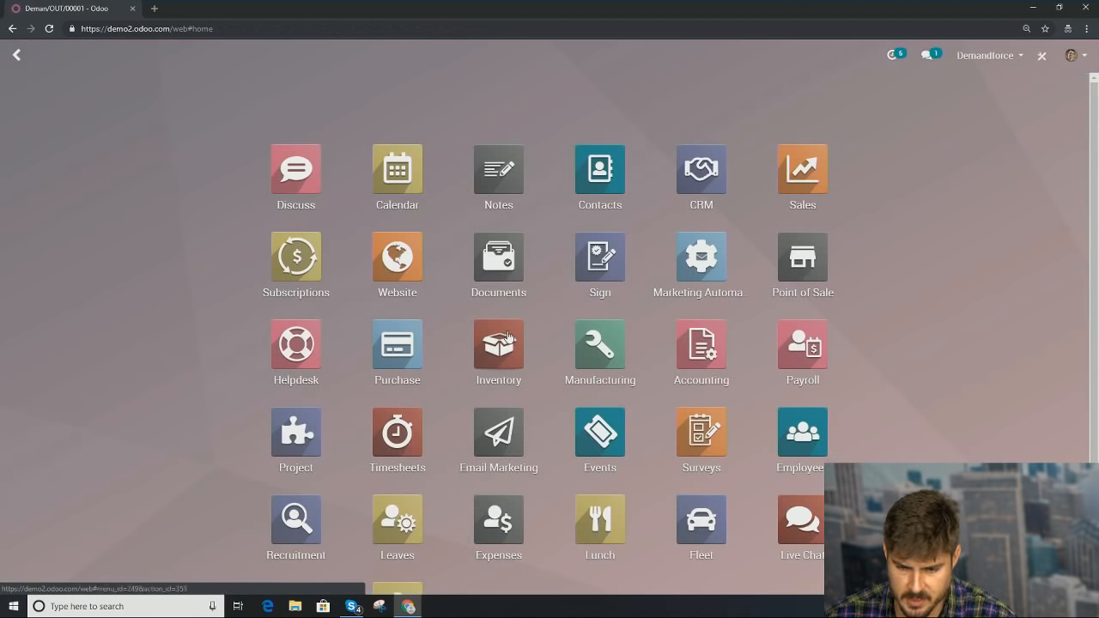
{"action": "left_click", "coordinate": [394, 364]}
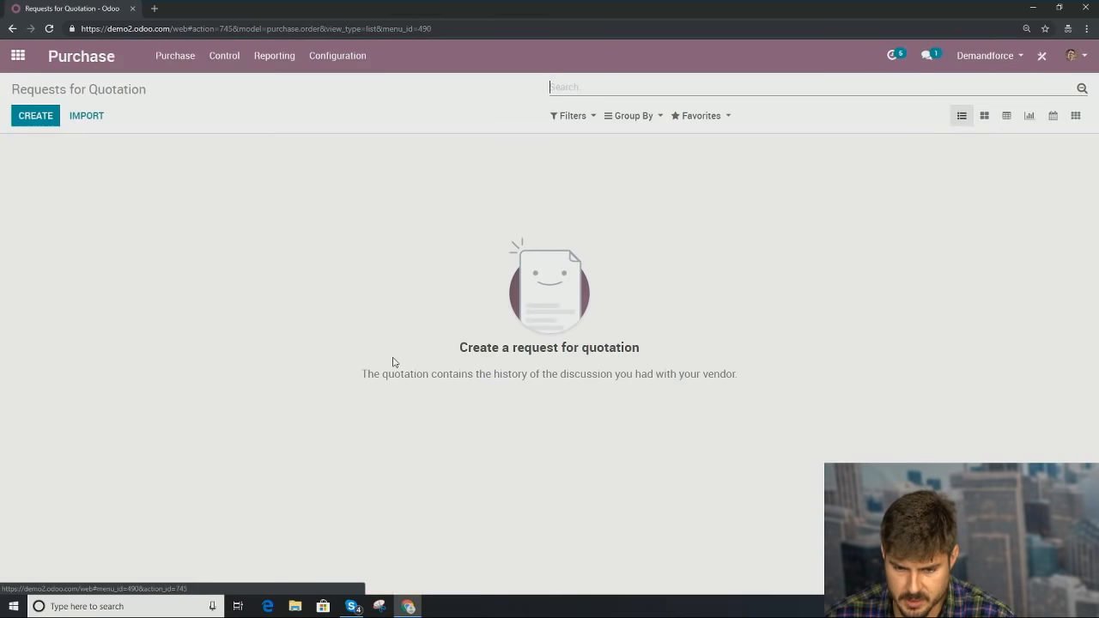
{"action": "left_click", "coordinate": [167, 60]}
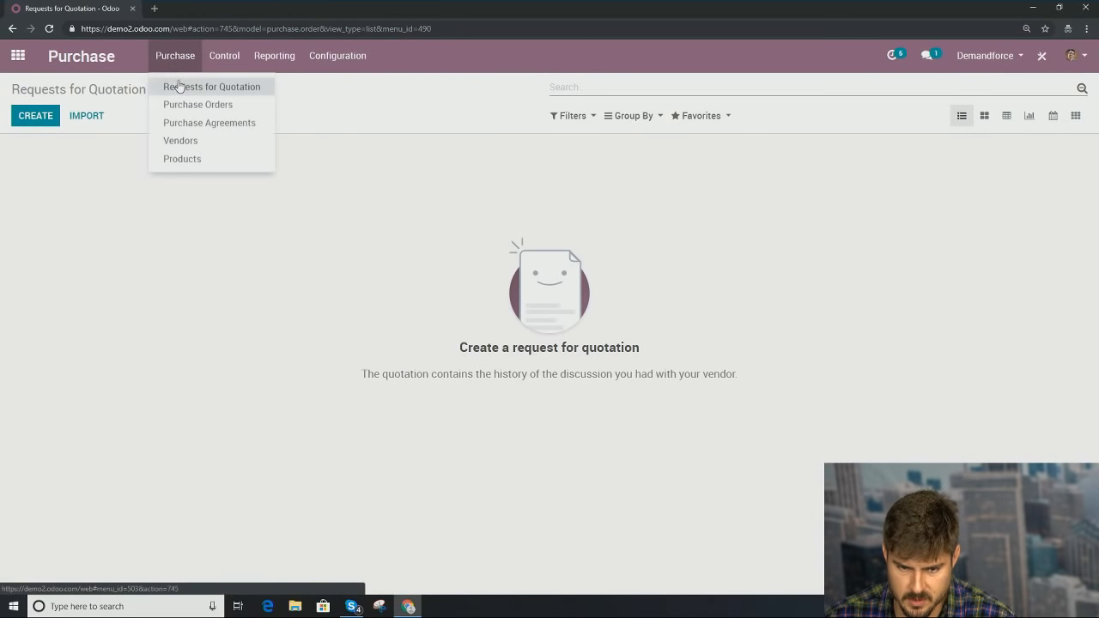
{"action": "left_click", "coordinate": [177, 83]}
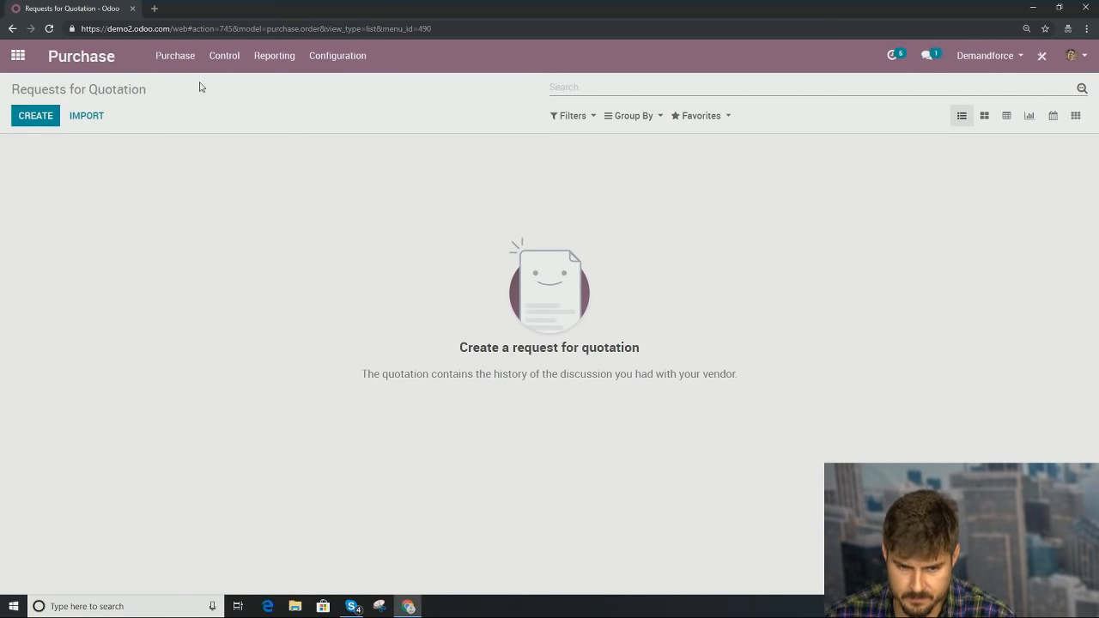
{"action": "left_click", "coordinate": [176, 58]}
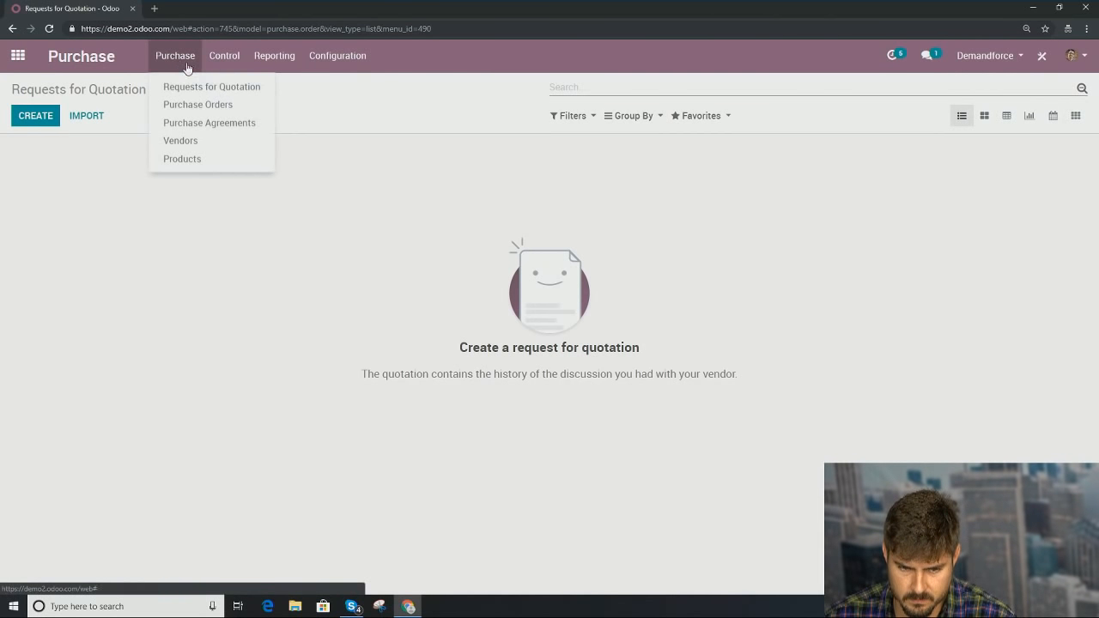
{"action": "left_click", "coordinate": [180, 105]}
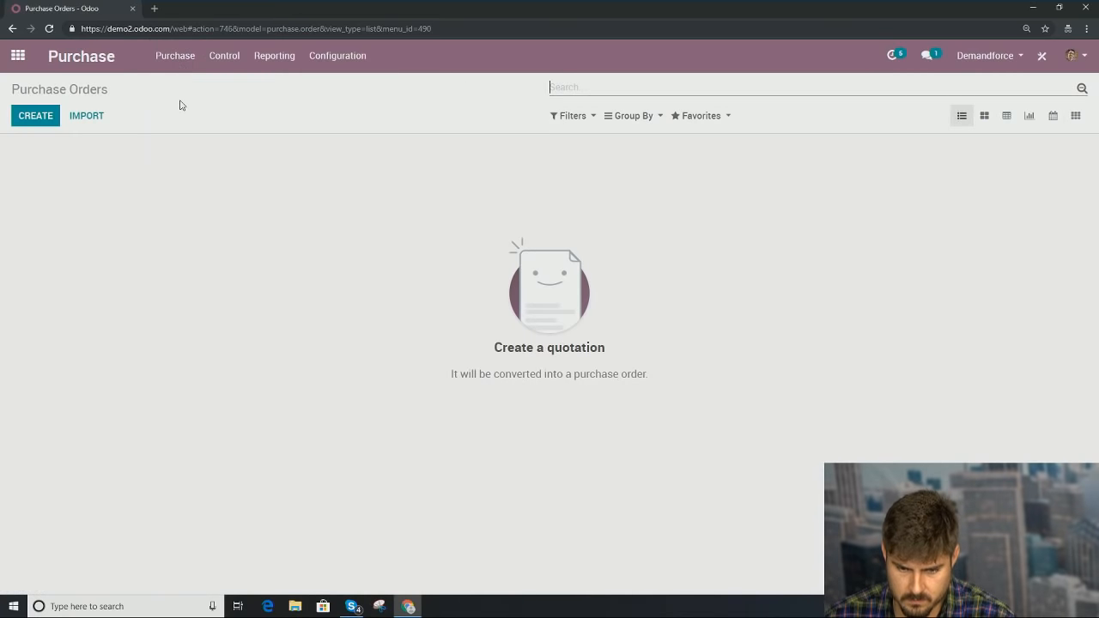
{"action": "left_click", "coordinate": [17, 55]}
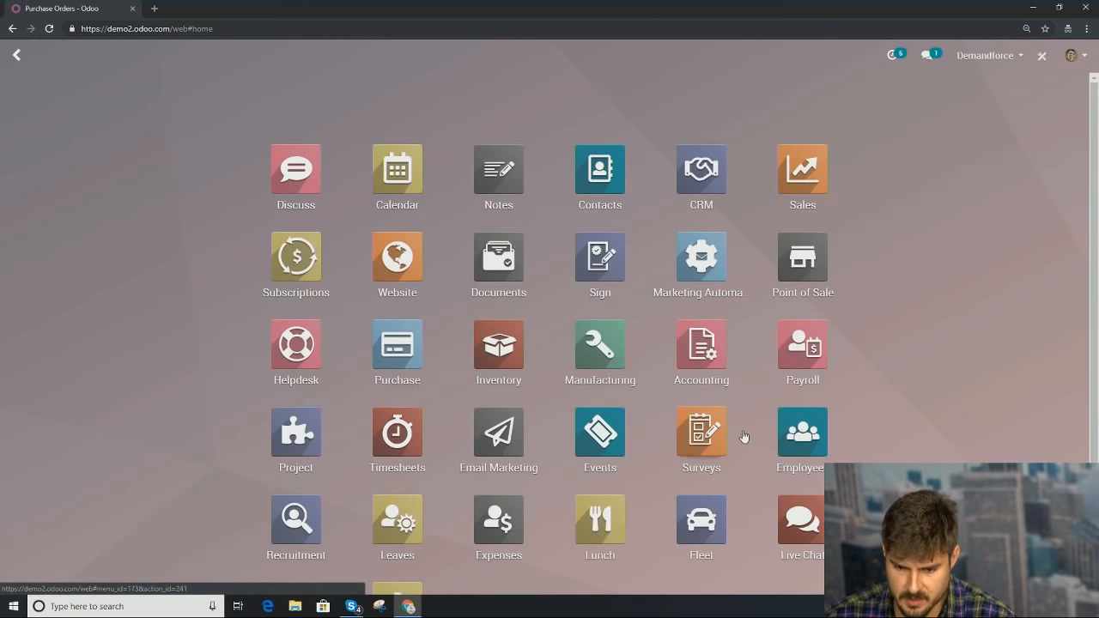
Step: Open waiting delivery Deman/OUT/00001 and dismiss the no-reserved-quantities warning from a first validation attempt
{"action": "left_click", "coordinate": [497, 356]}
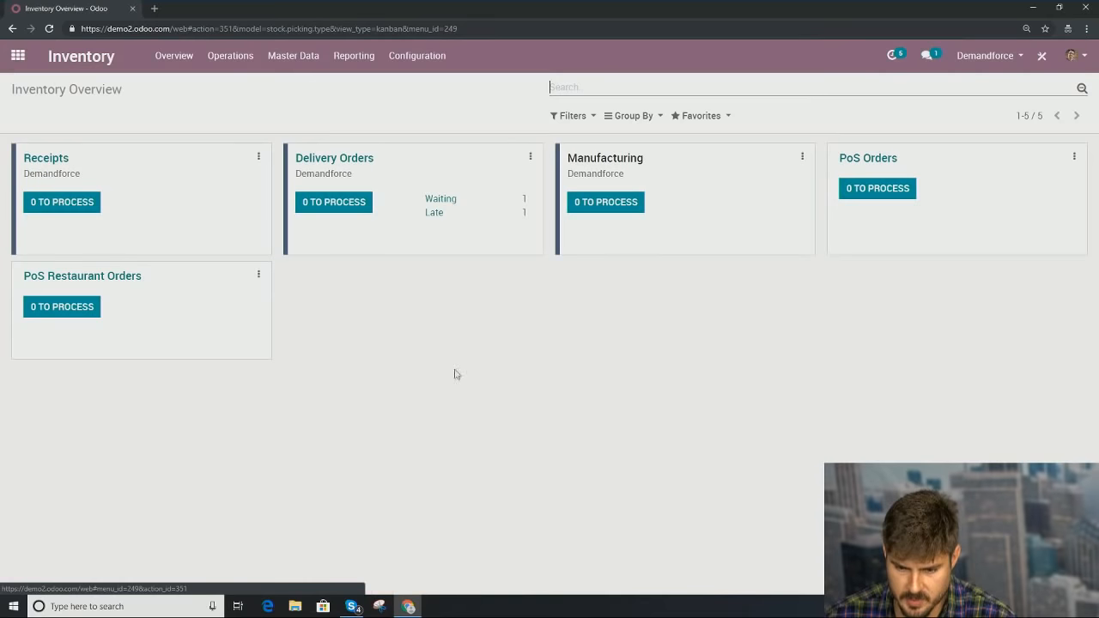
{"action": "left_click", "coordinate": [440, 200]}
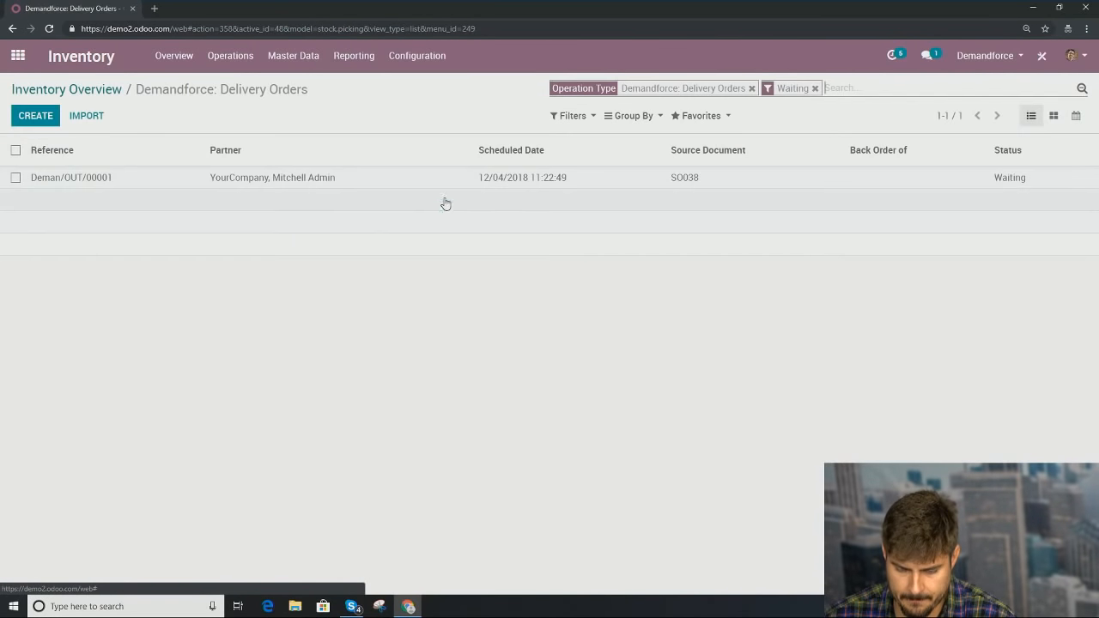
{"action": "left_click", "coordinate": [298, 180]}
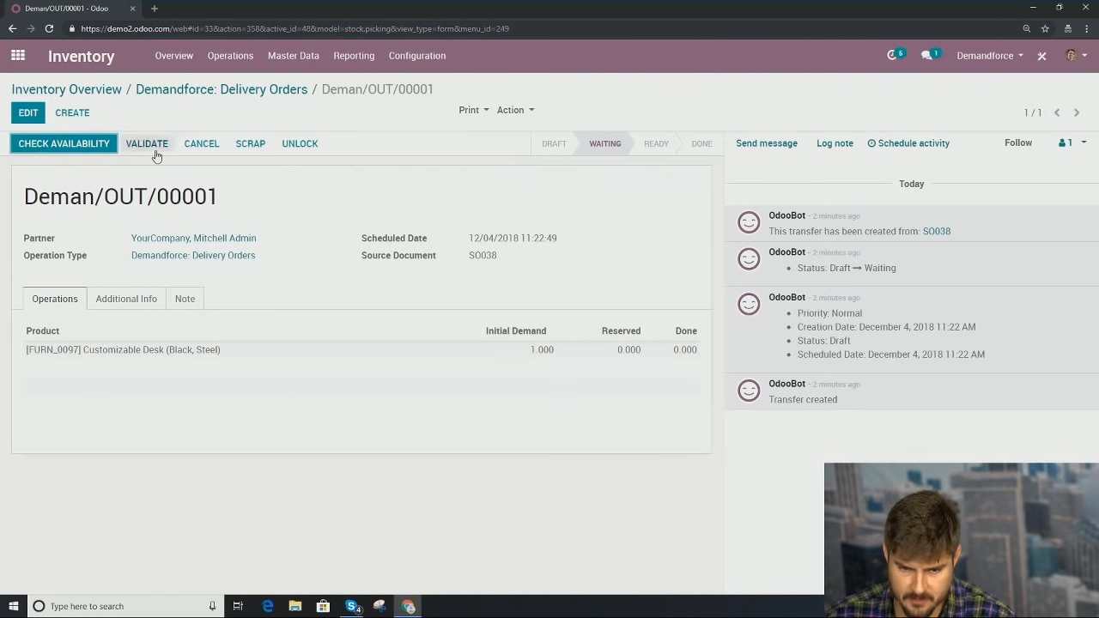
{"action": "left_click", "coordinate": [153, 149]}
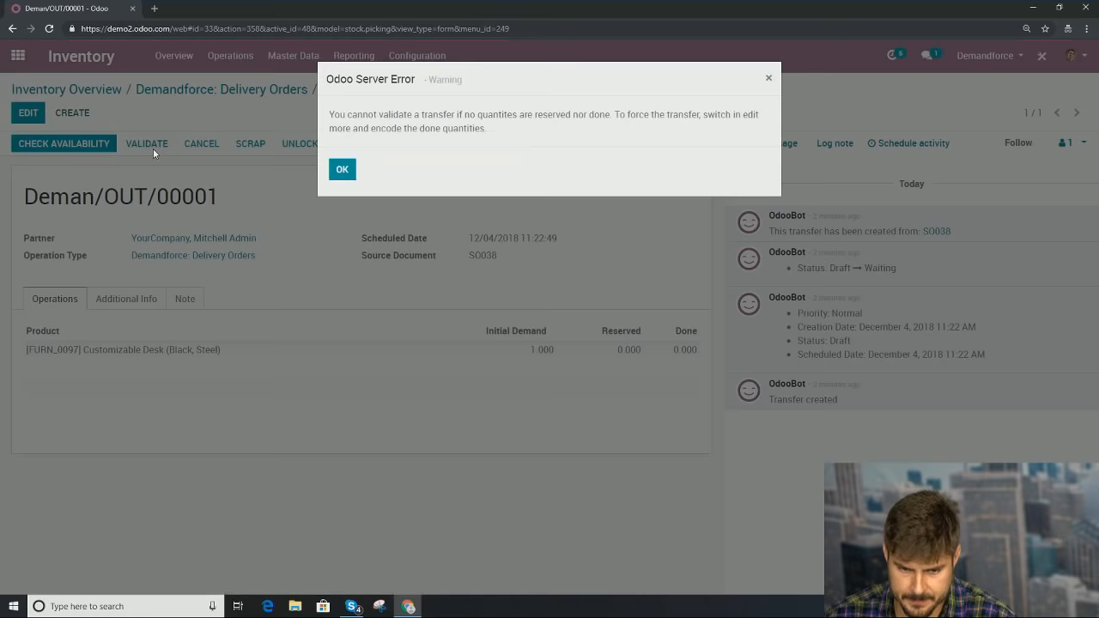
{"action": "left_click", "coordinate": [343, 171]}
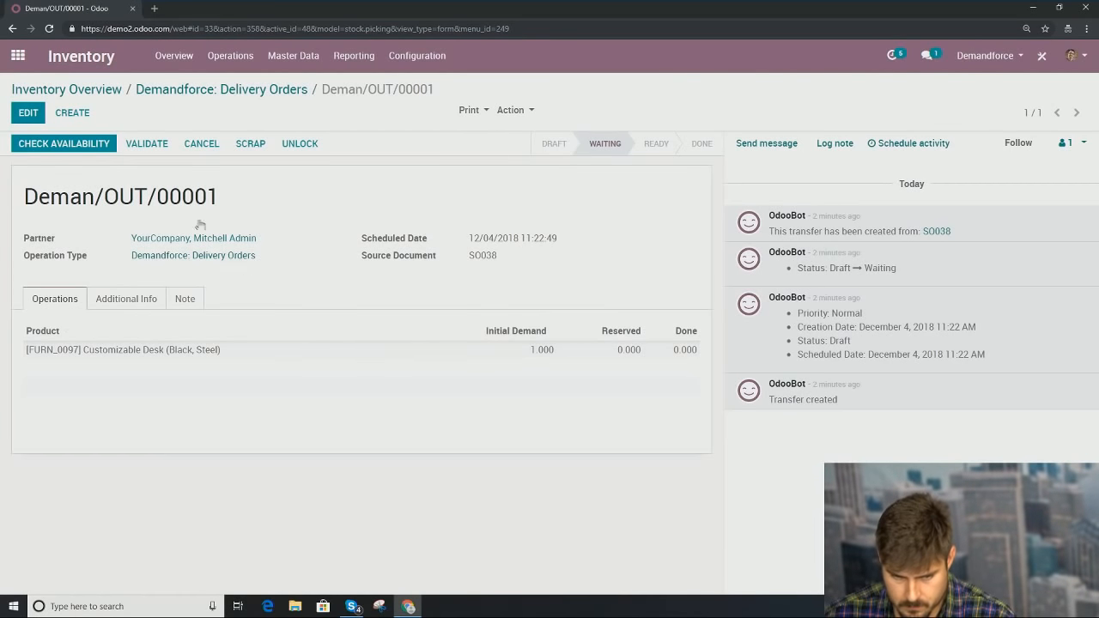
Step: Set the Customizable Desk's done quantity to 1, save, and validate the delivery
{"action": "left_click", "coordinate": [28, 112]}
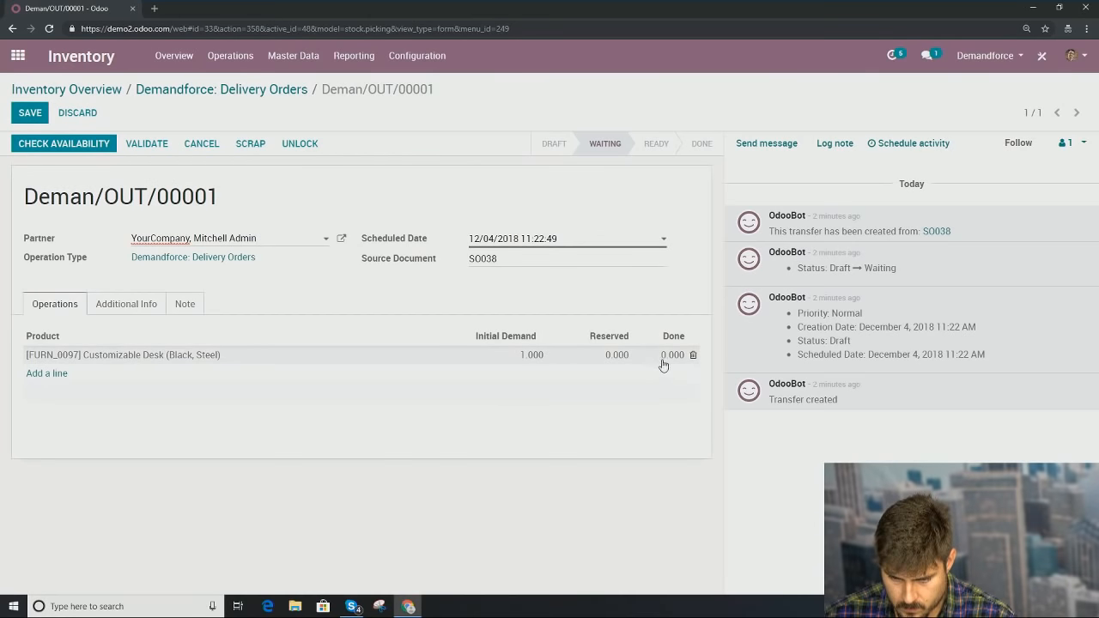
{"action": "left_click", "coordinate": [666, 356]}
{"action": "type", "text": "1"}
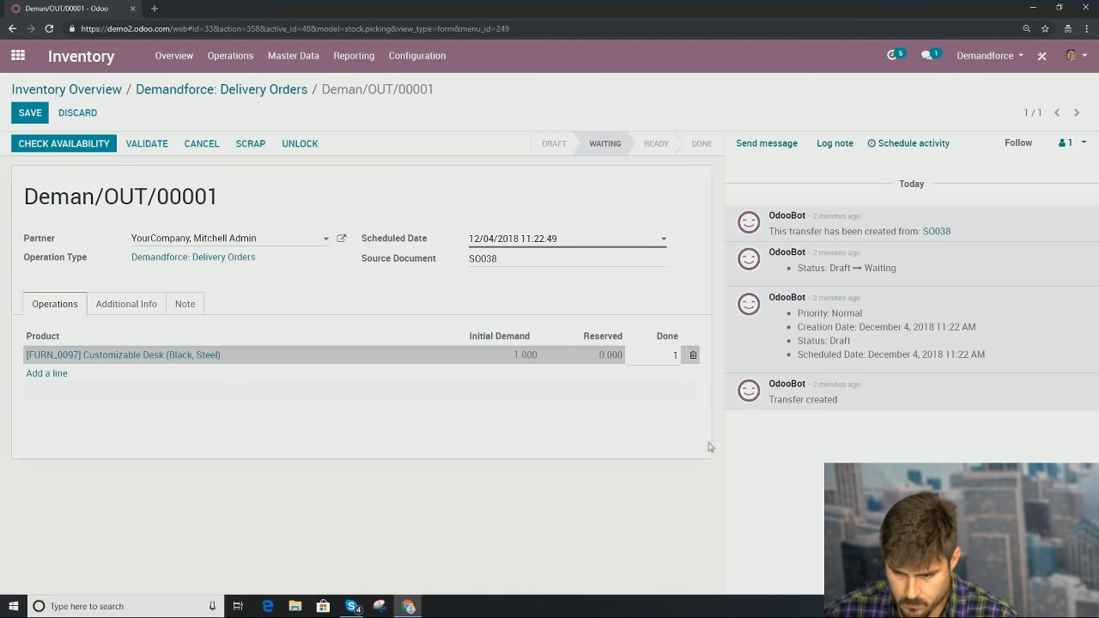
{"action": "left_click", "coordinate": [728, 416]}
{"action": "left_click", "coordinate": [30, 113]}
{"action": "left_click", "coordinate": [149, 145]}
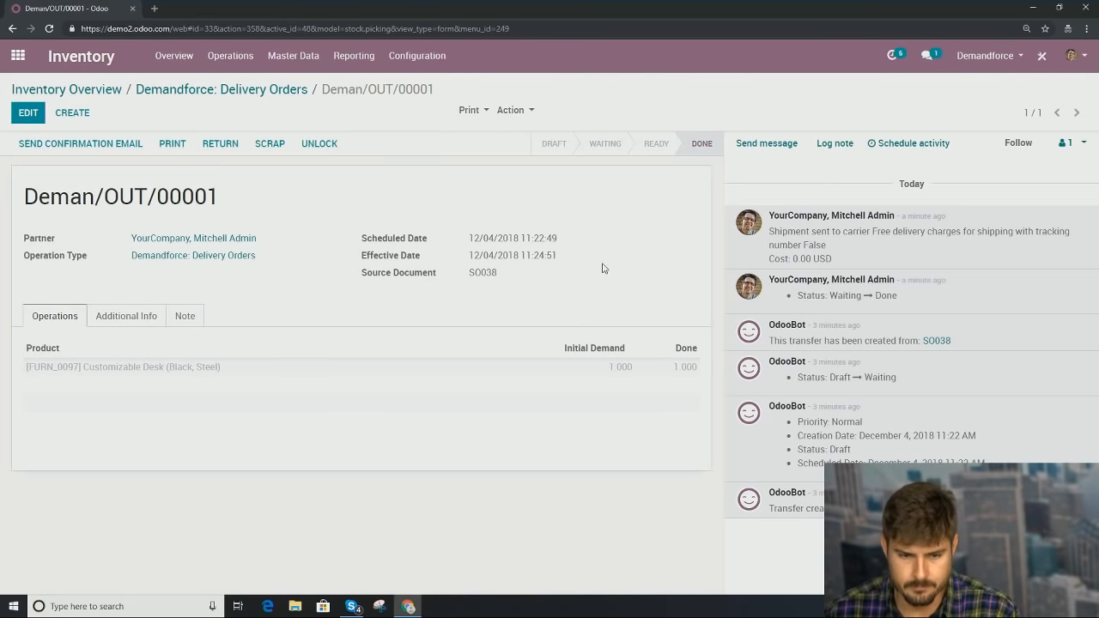
Step: Return to the main app menu and launch Accounting to reach its Overview dashboard
{"action": "left_click", "coordinate": [17, 55]}
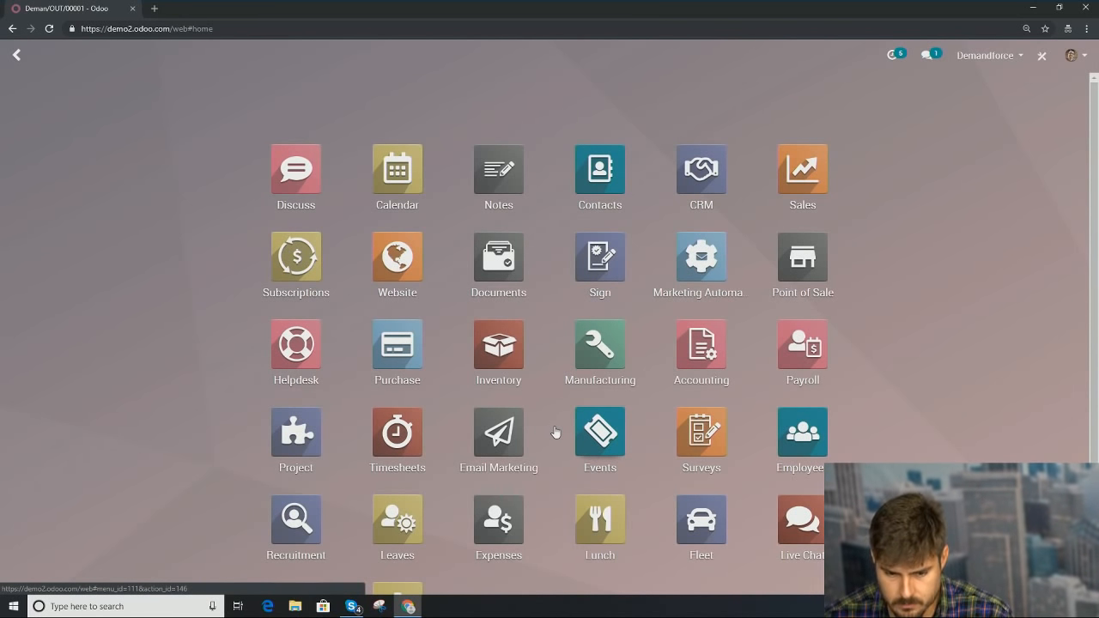
{"action": "scroll", "coordinate": [554, 425], "scroll_direction": "down", "scroll_amount": 2}
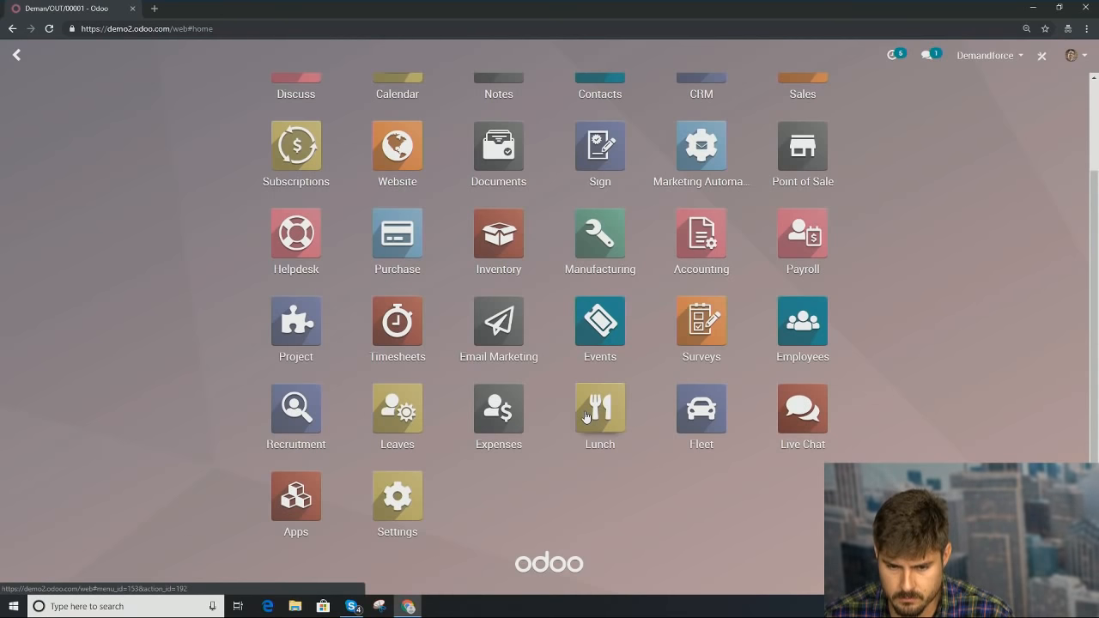
{"action": "scroll", "coordinate": [587, 417], "scroll_direction": "up", "scroll_amount": 1}
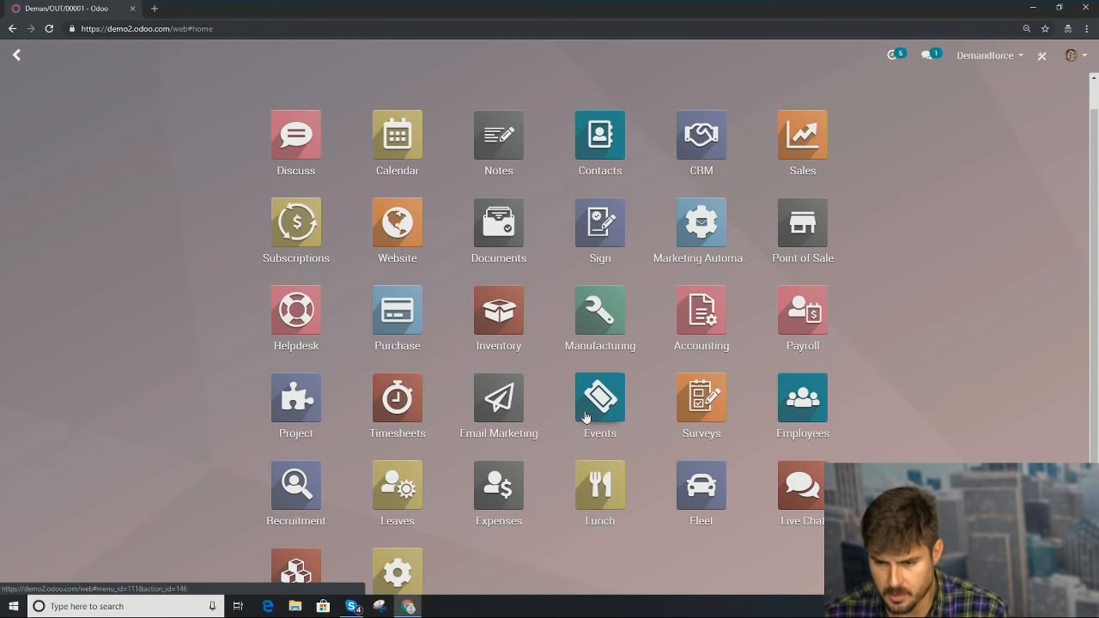
{"action": "left_click", "coordinate": [684, 328]}
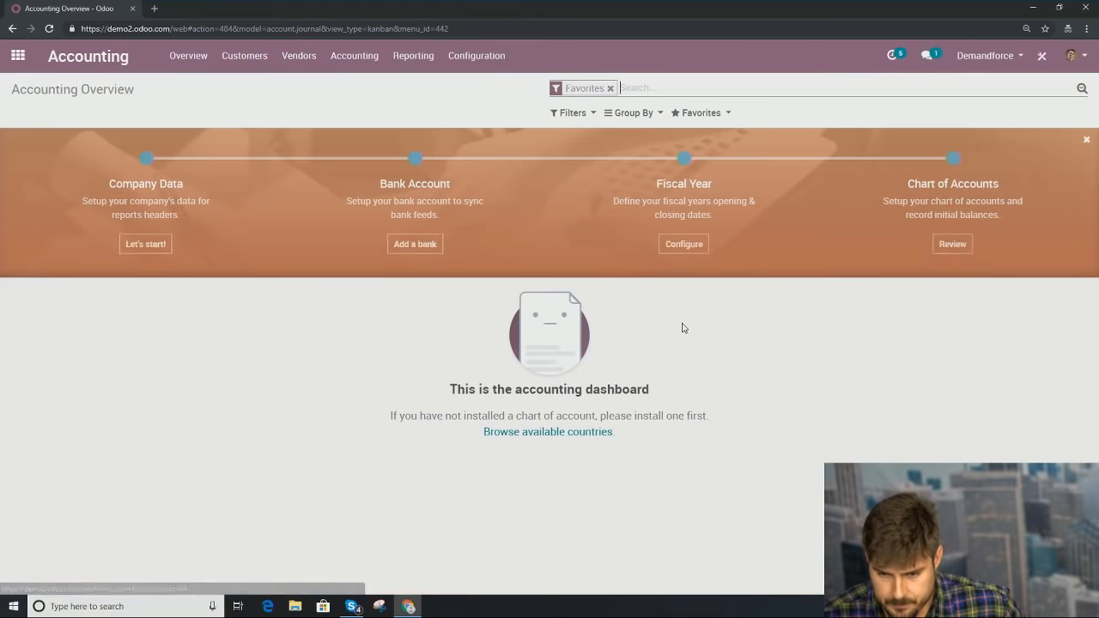
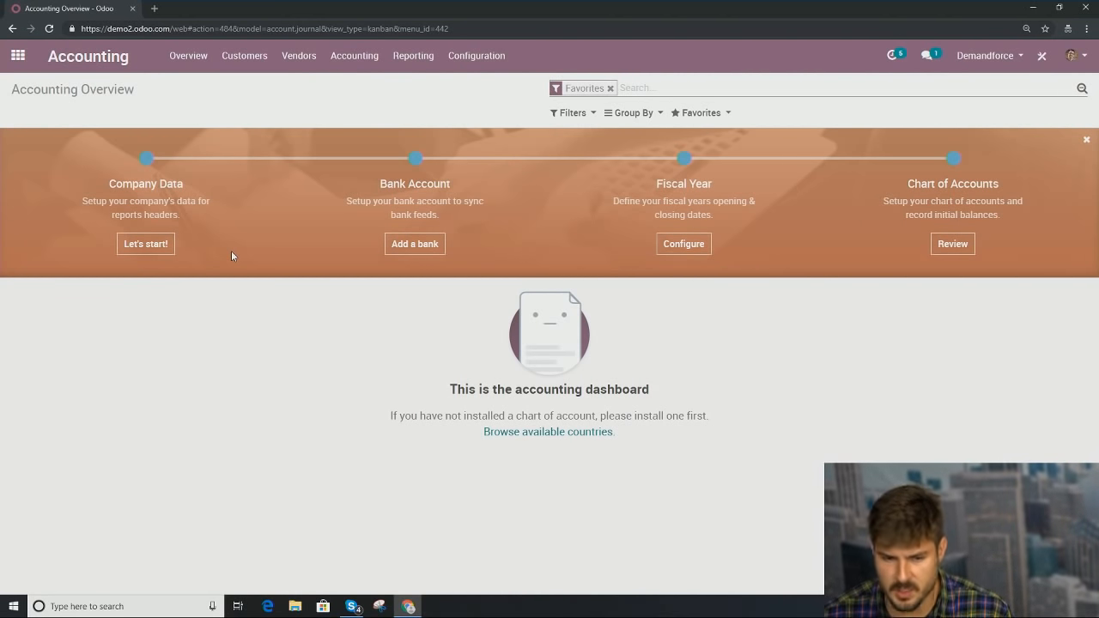
Step: Open Customers > Invoices and save the company's tax ID in the Company Data form
{"action": "left_click", "coordinate": [253, 58]}
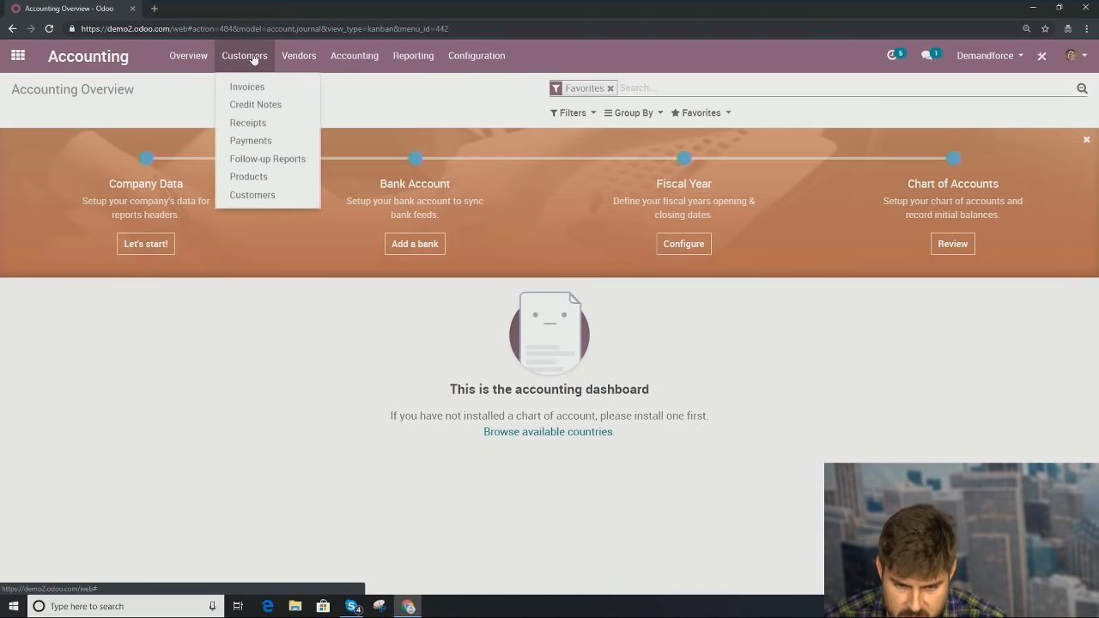
{"action": "left_click", "coordinate": [262, 87]}
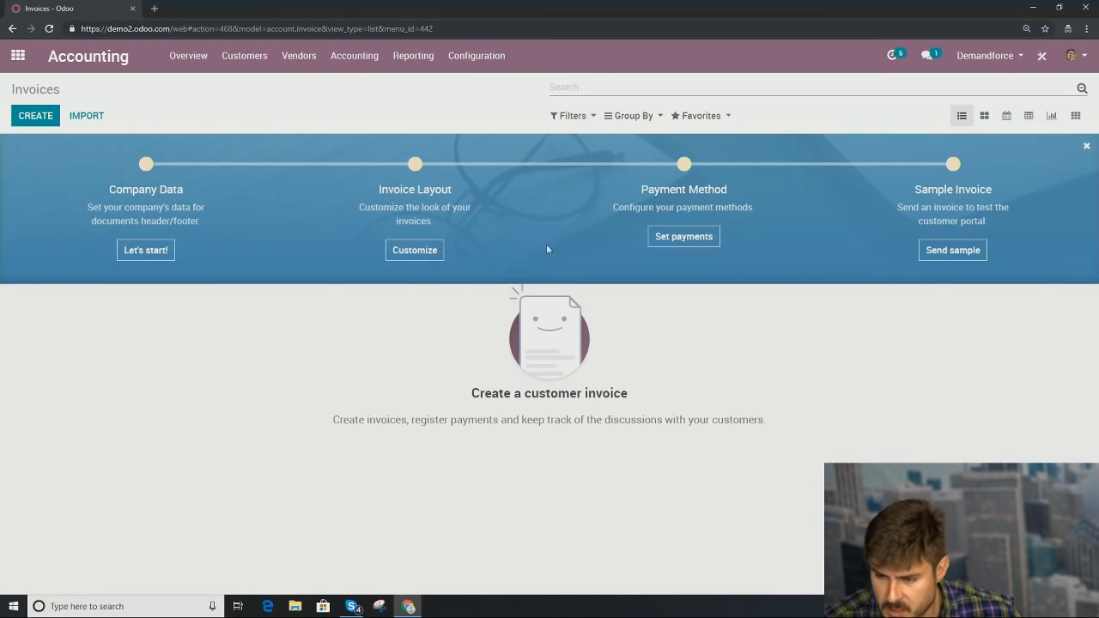
{"action": "left_click", "coordinate": [143, 252]}
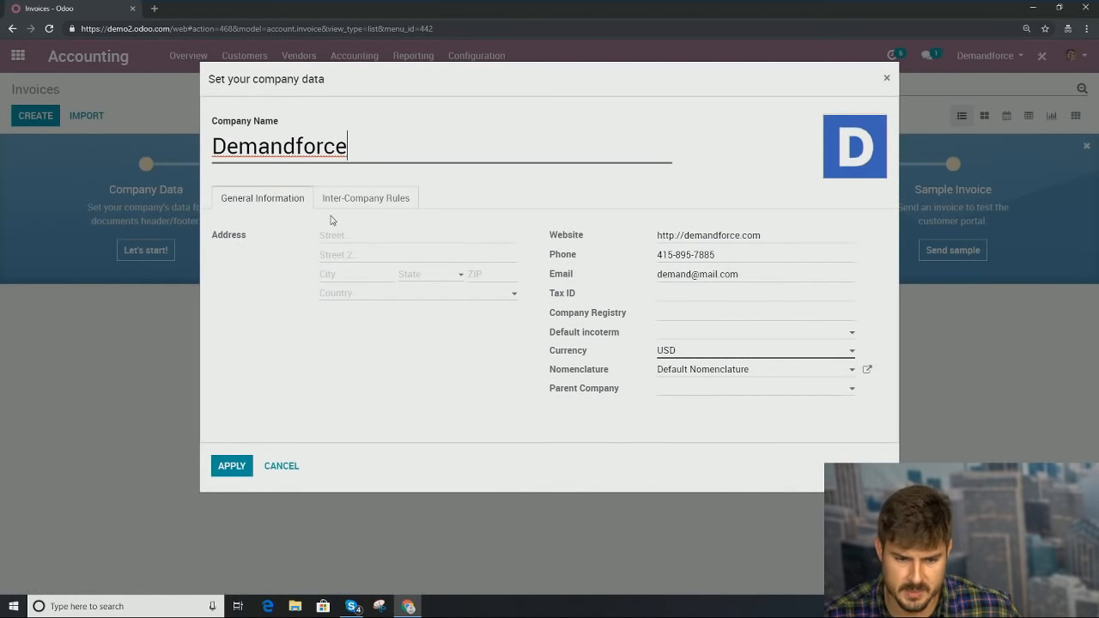
{"action": "left_click", "coordinate": [887, 78]}
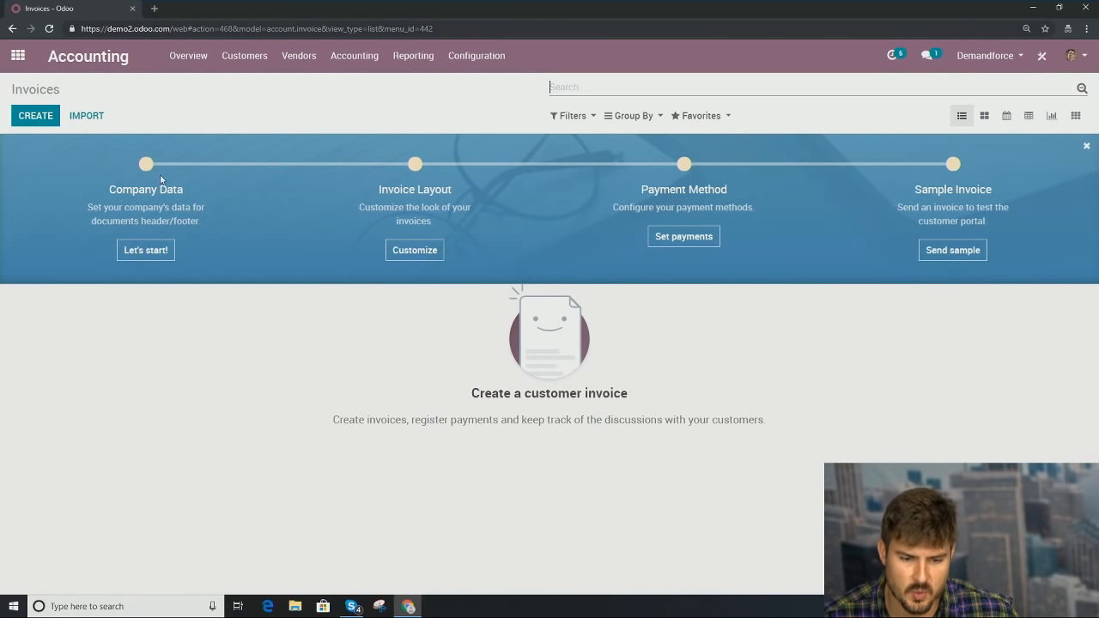
{"action": "left_click", "coordinate": [158, 249]}
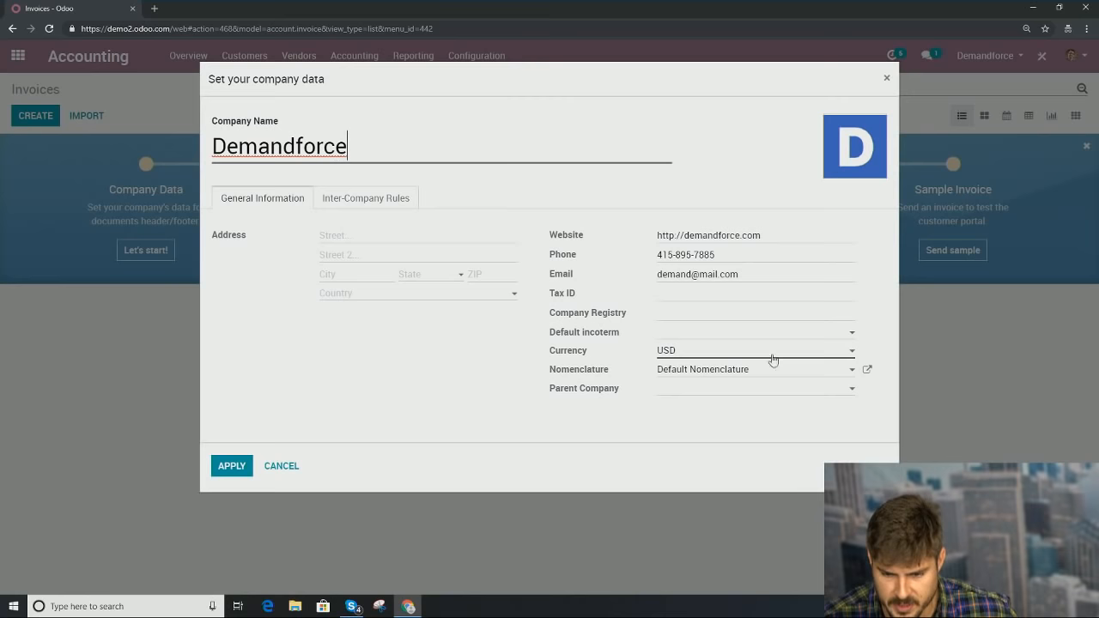
{"action": "left_click", "coordinate": [684, 295]}
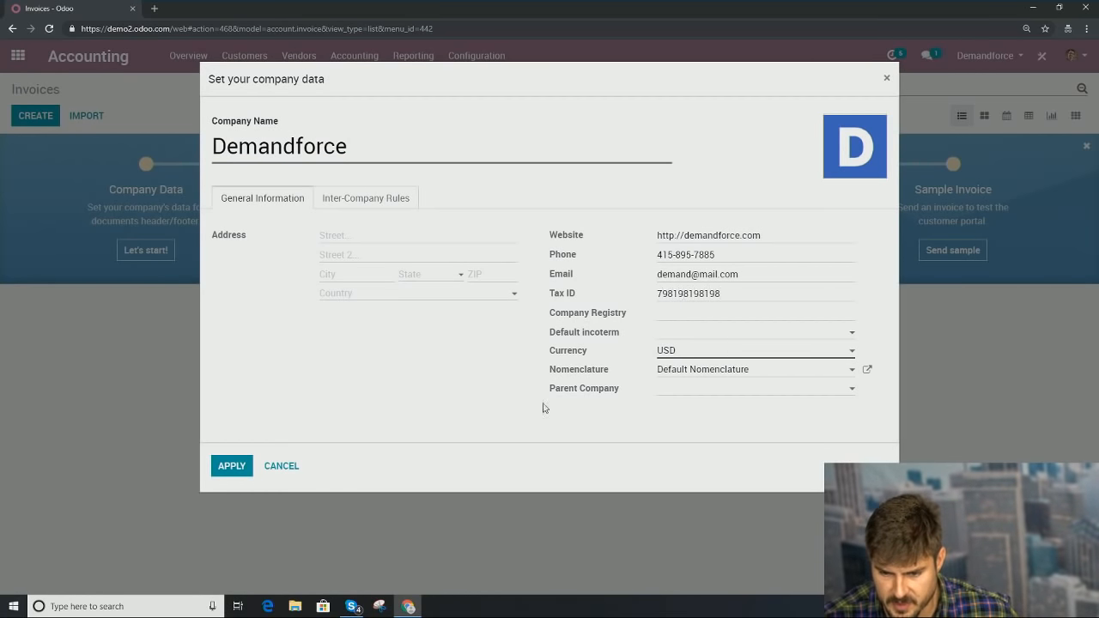
{"action": "left_click", "coordinate": [222, 471]}
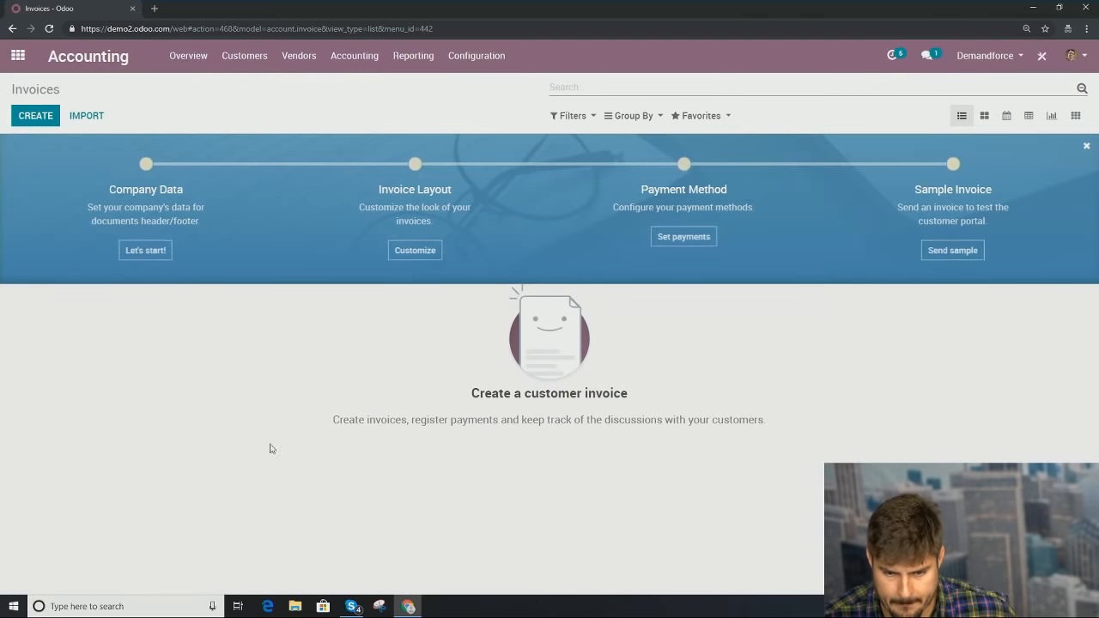
Step: Apply the Odoo-branded invoice template with tagline 'Only the best!' and footer 'Work with us!'
{"action": "left_click", "coordinate": [415, 250]}
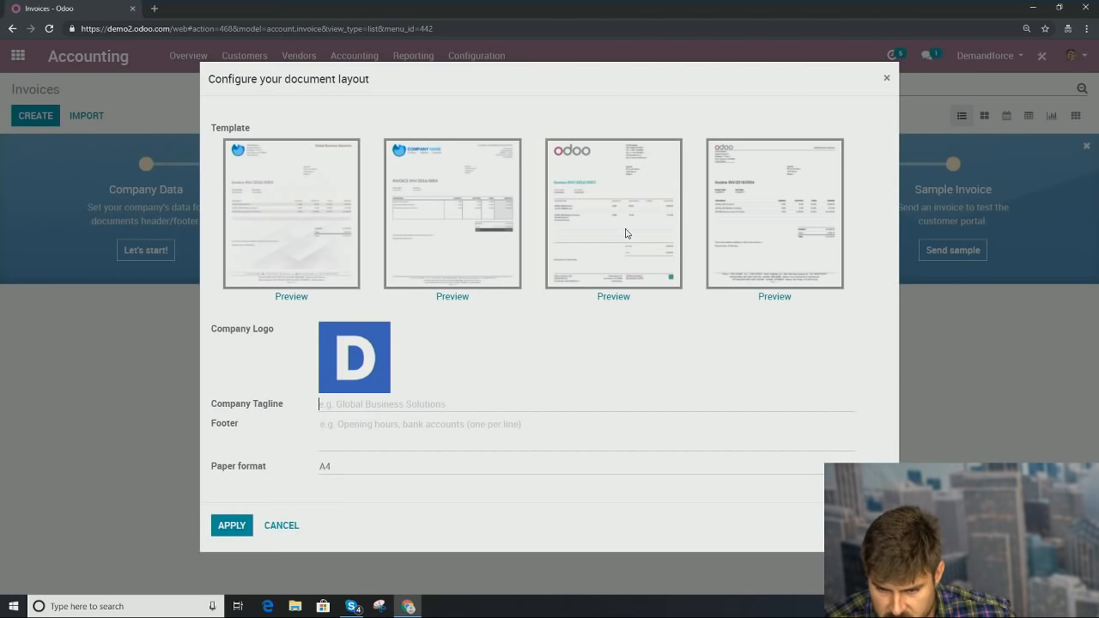
{"action": "left_click", "coordinate": [648, 200]}
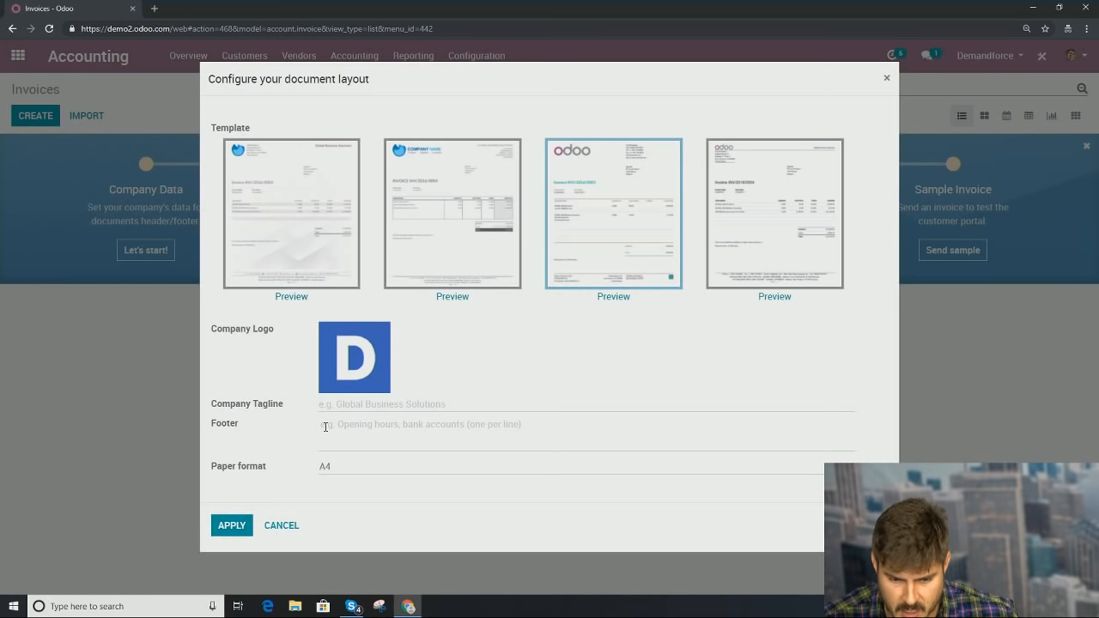
{"action": "left_click", "coordinate": [383, 405]}
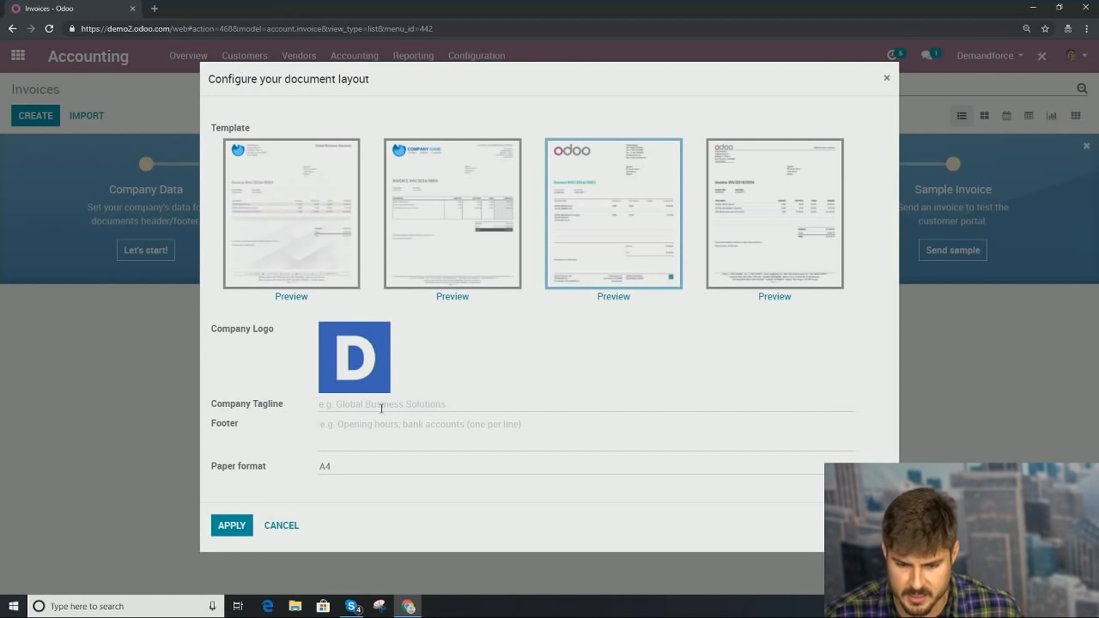
{"action": "type", "text": "Only the best!"}
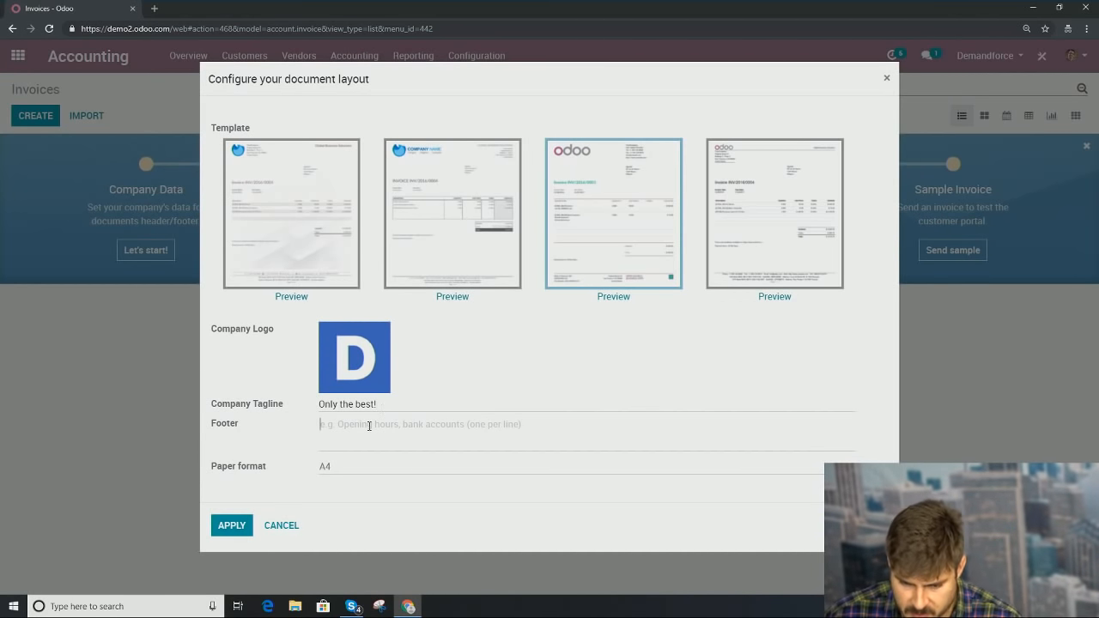
{"action": "type", "text": "Work"}
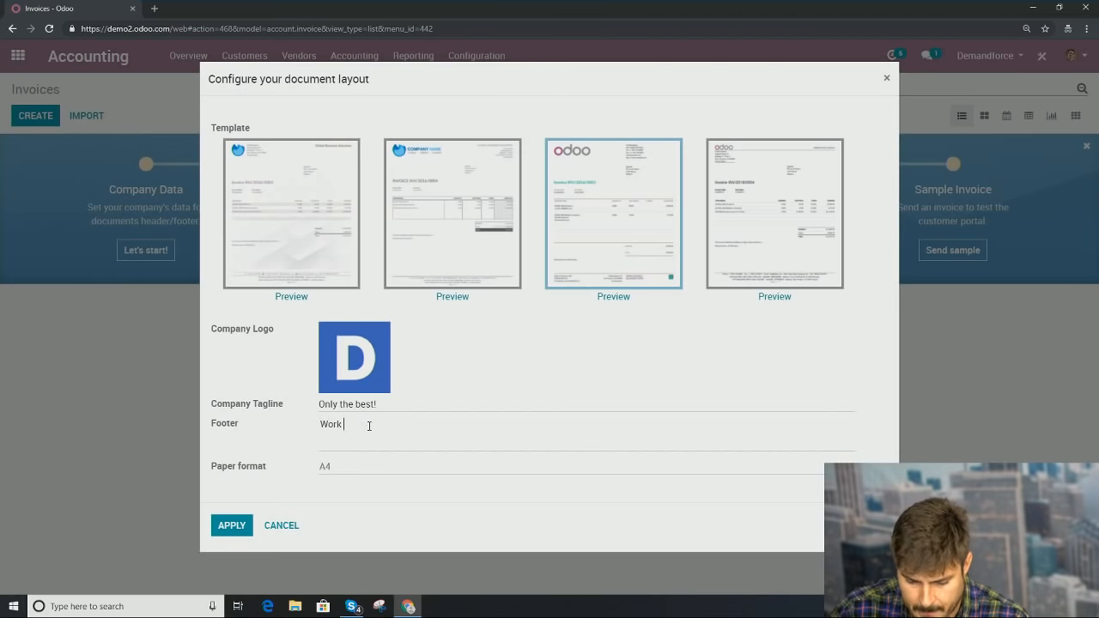
{"action": "type", "text": " with us!"}
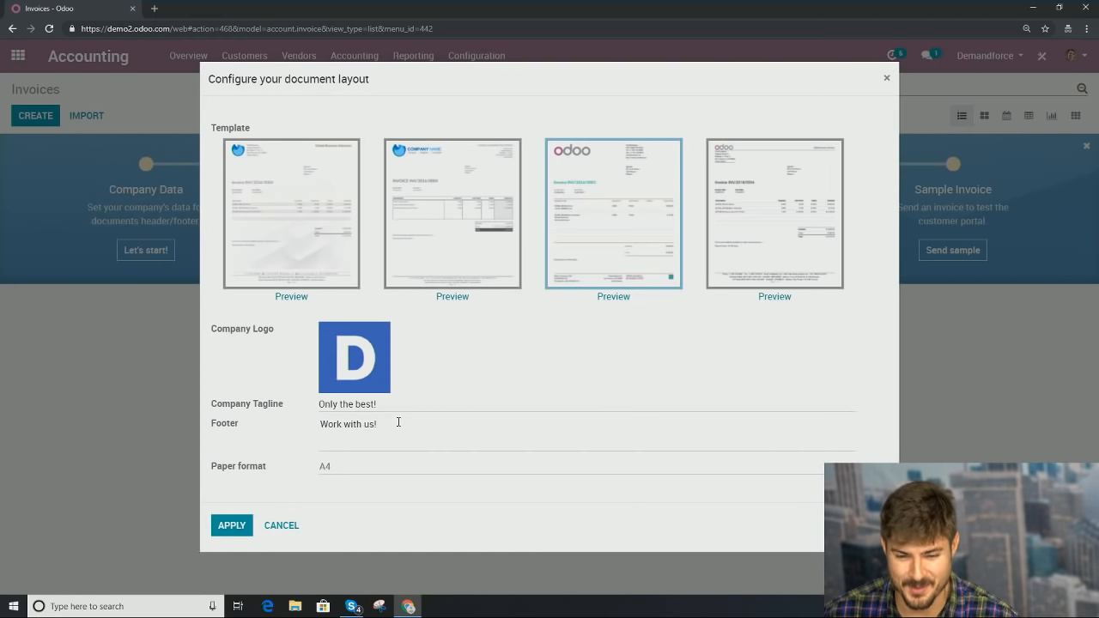
{"action": "left_click", "coordinate": [227, 530]}
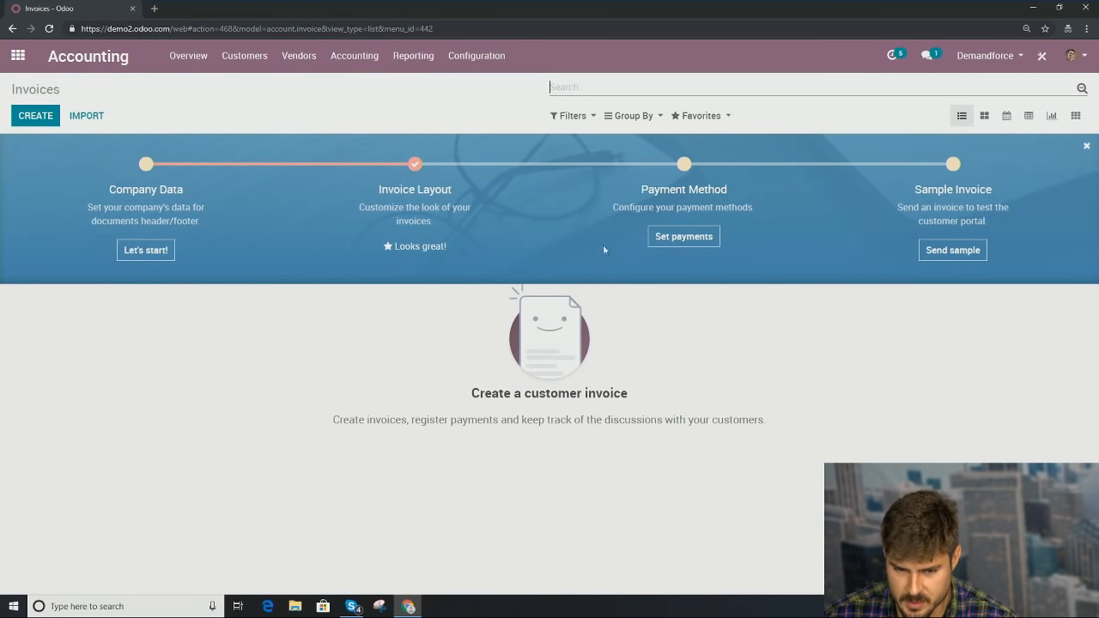
Step: Inspect the Wire Transfer payment acquirer's settings, then return to the Accounting Overview
{"action": "left_click", "coordinate": [670, 235]}
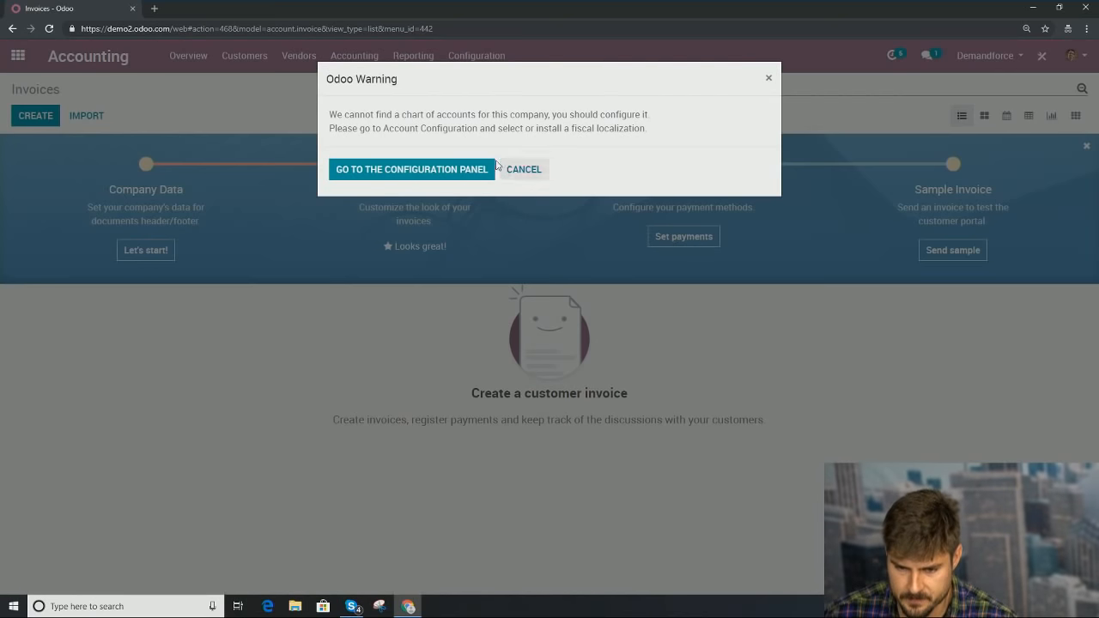
{"action": "left_click", "coordinate": [441, 177]}
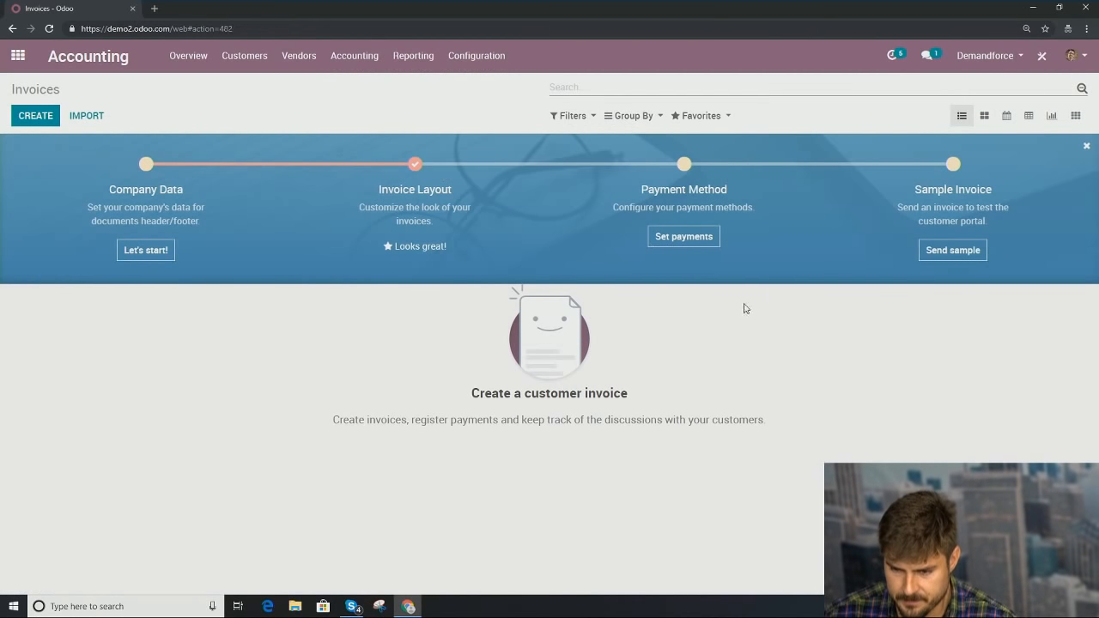
{"action": "left_click", "coordinate": [494, 71]}
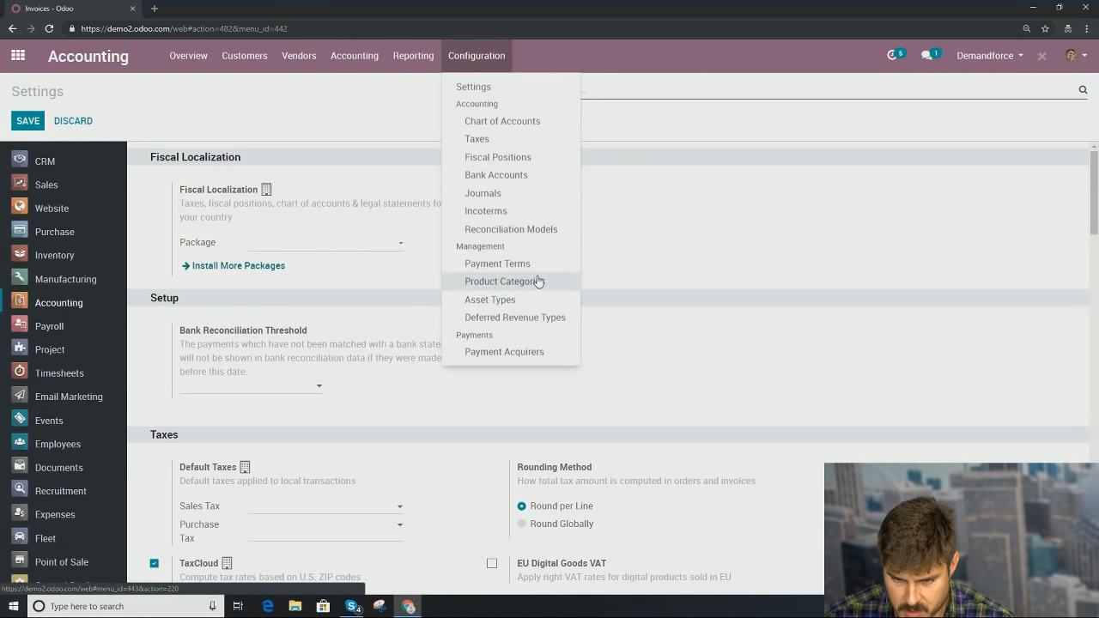
{"action": "left_click", "coordinate": [520, 351]}
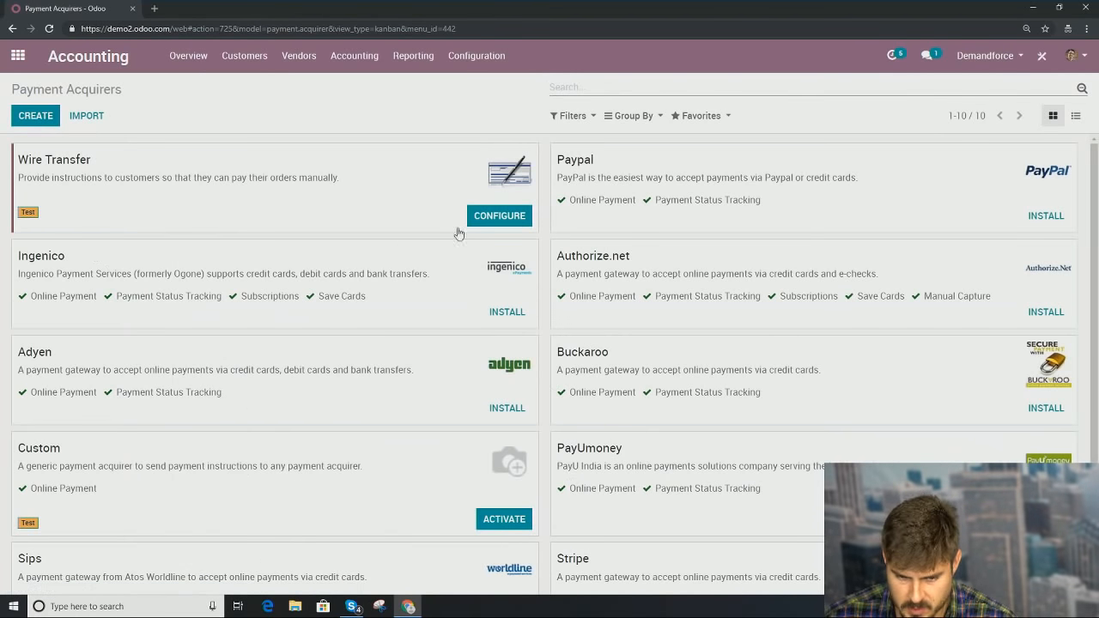
{"action": "left_click", "coordinate": [499, 222]}
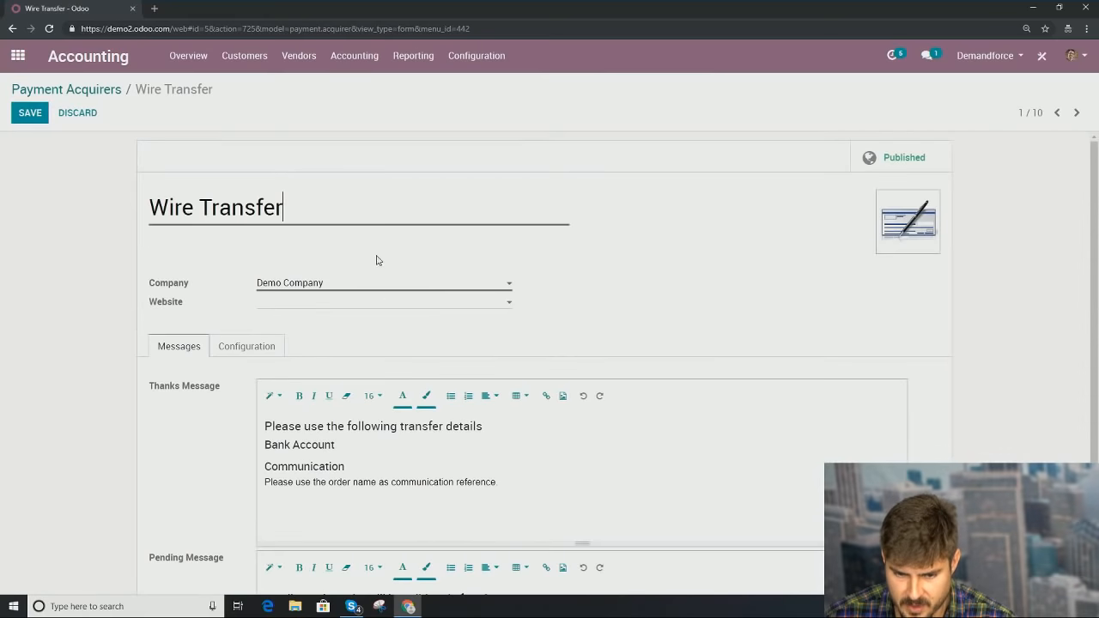
{"action": "scroll", "coordinate": [433, 314], "scroll_direction": "down", "scroll_amount": 2}
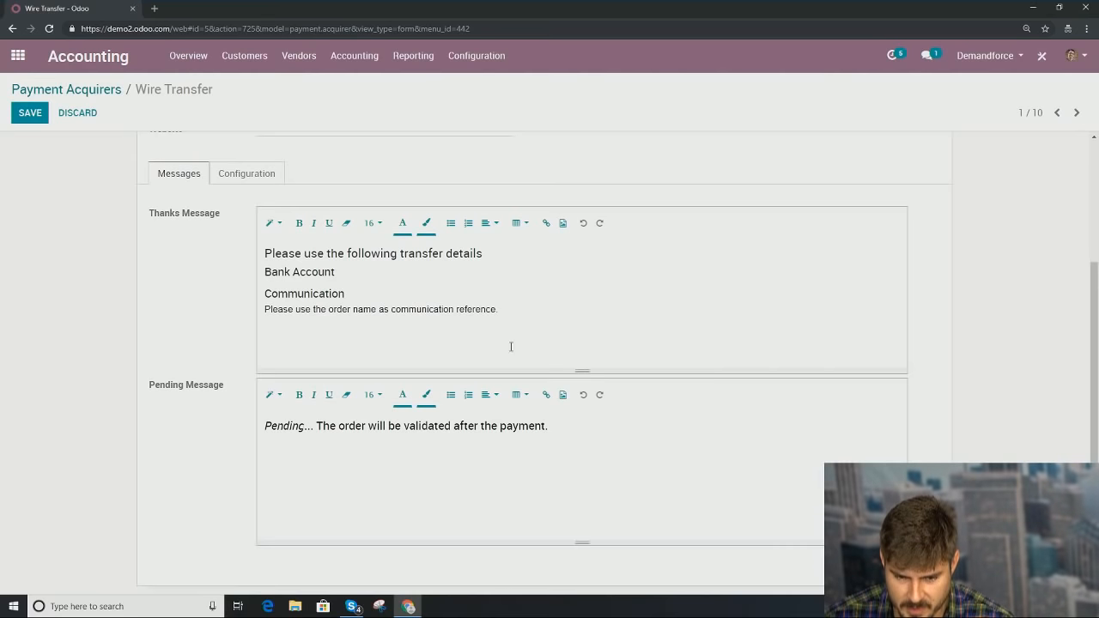
{"action": "scroll", "coordinate": [509, 345], "scroll_direction": "up", "scroll_amount": 2}
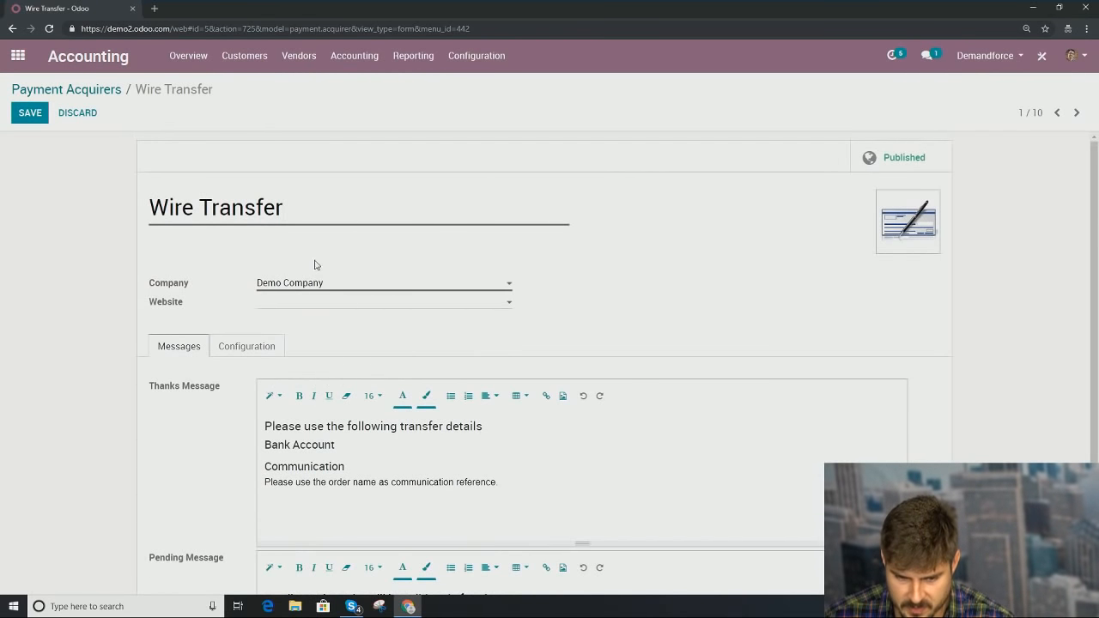
{"action": "left_click", "coordinate": [77, 89]}
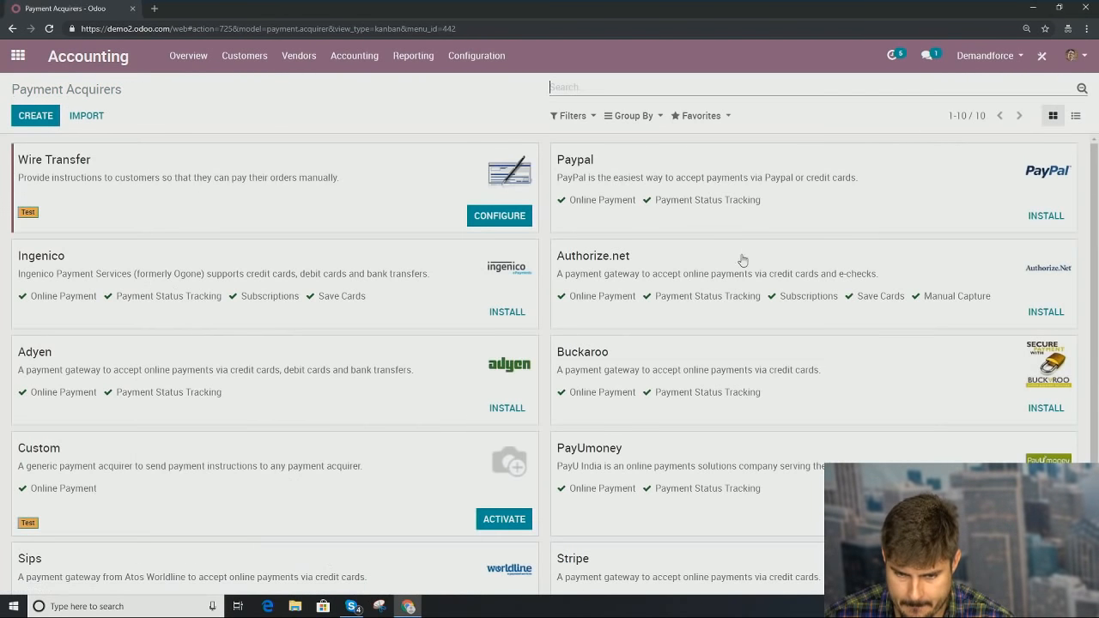
{"action": "left_click", "coordinate": [103, 60]}
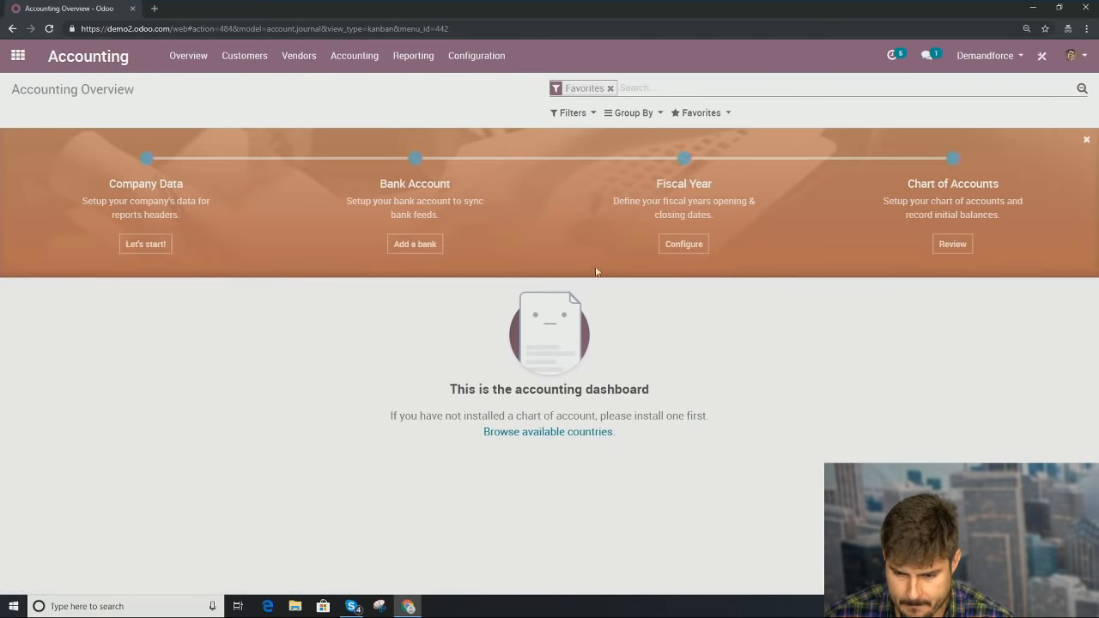
{"action": "left_click", "coordinate": [688, 245]}
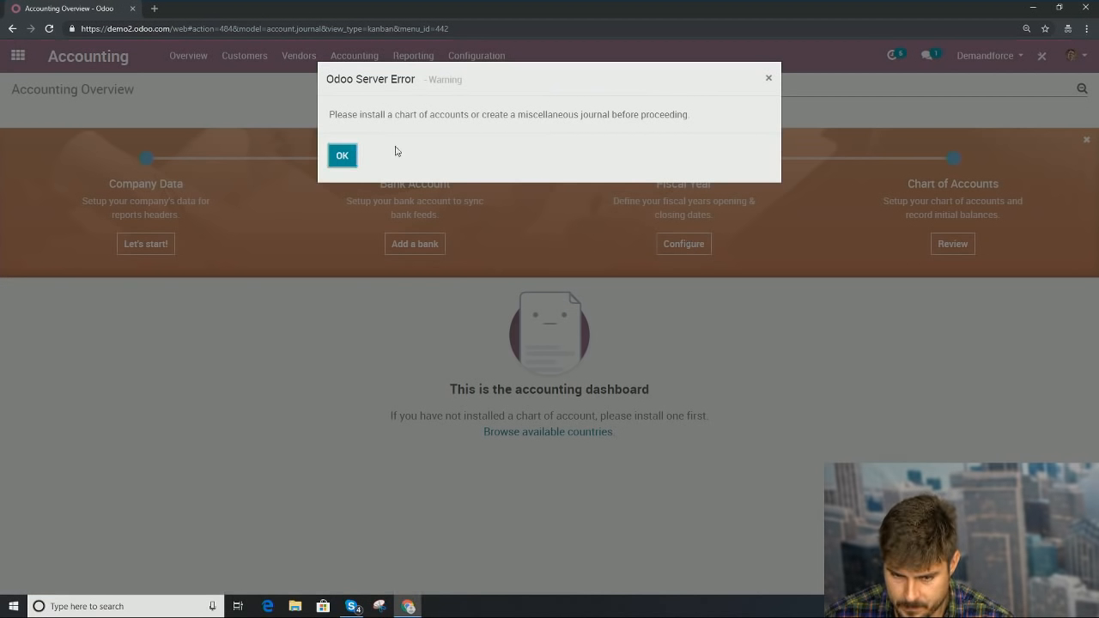
{"action": "left_click", "coordinate": [342, 156]}
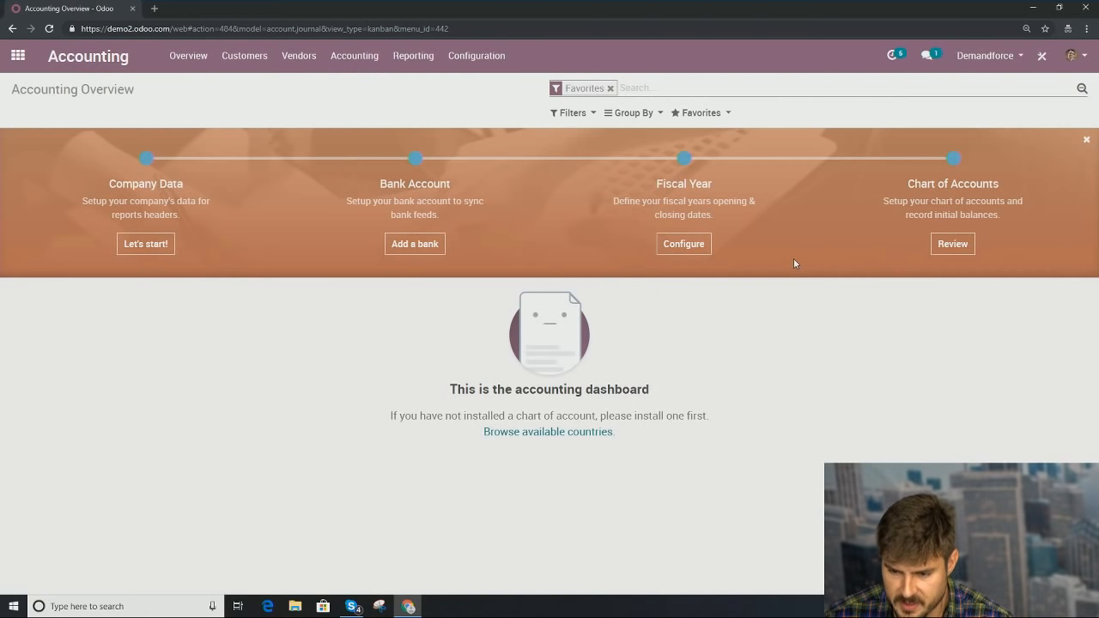
{"action": "left_click", "coordinate": [967, 243]}
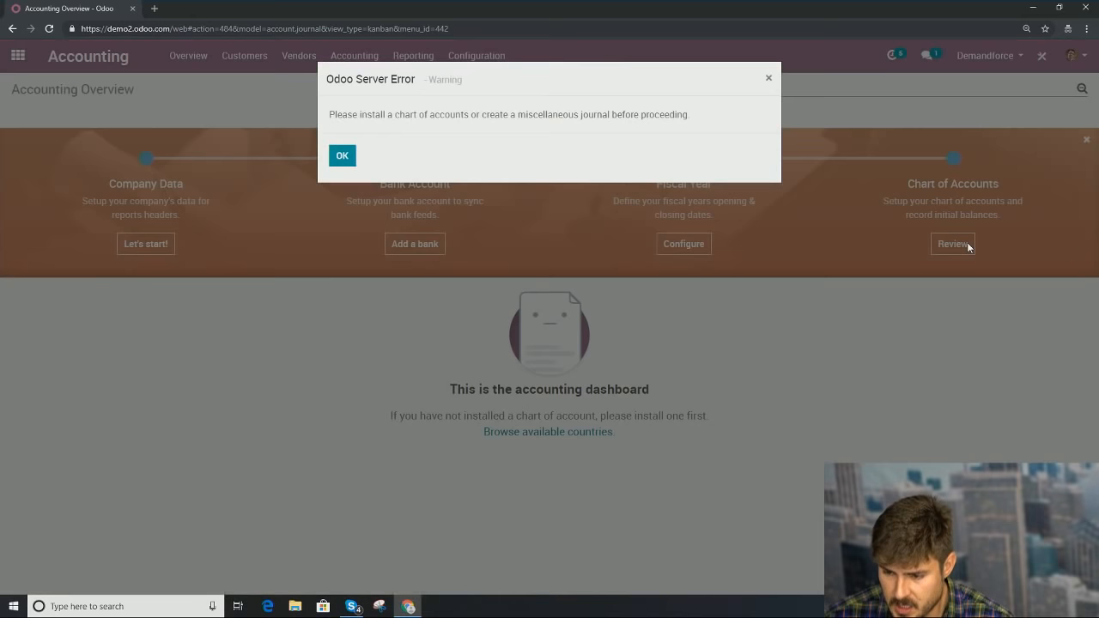
{"action": "left_click", "coordinate": [341, 158]}
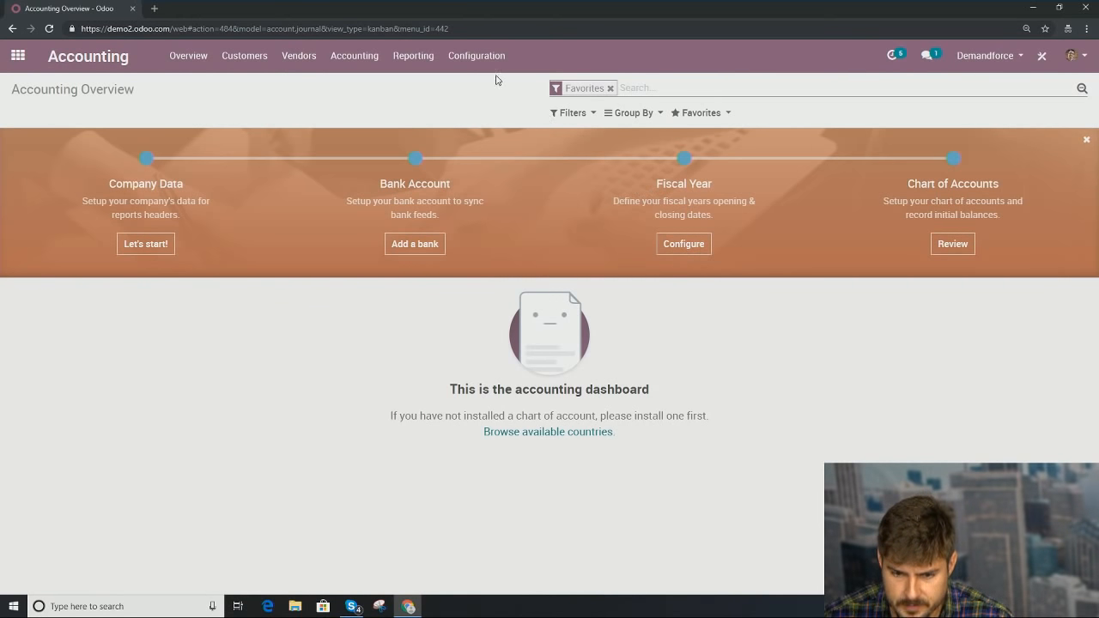
Step: Open the Customers > Invoices list, minimising and restoring the browser window
{"action": "left_click", "coordinate": [245, 55]}
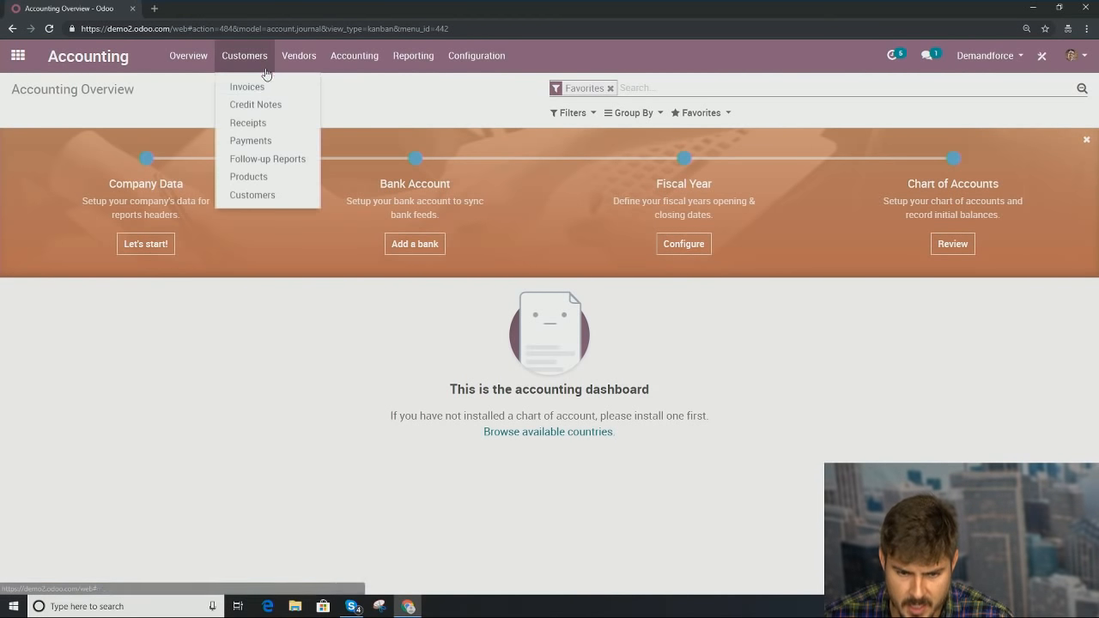
{"action": "left_click", "coordinate": [260, 86]}
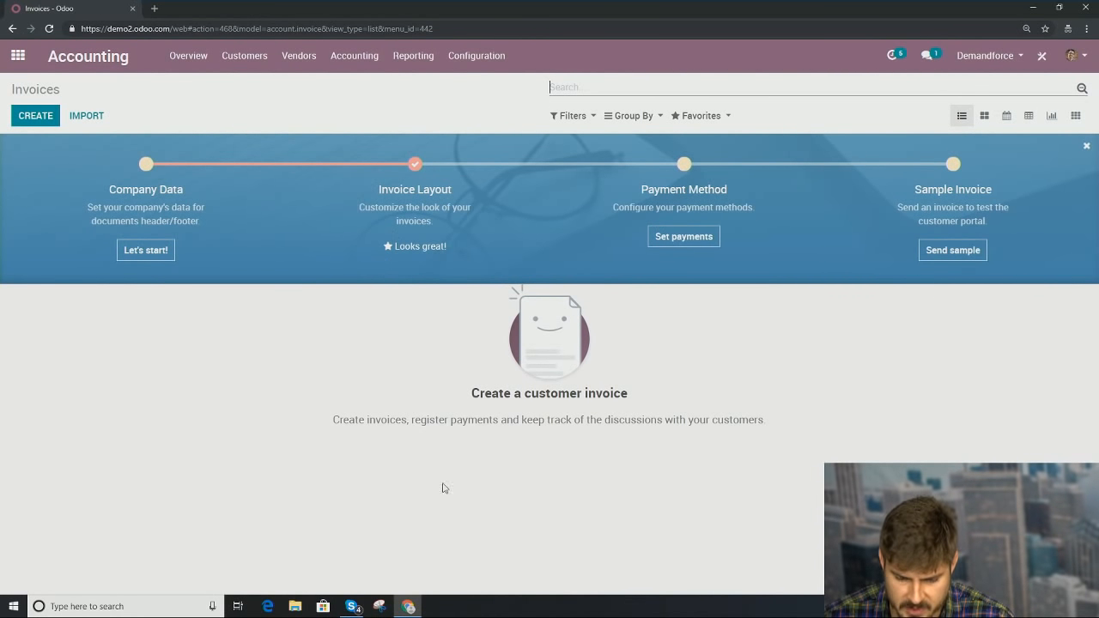
{"action": "mouse_move", "coordinate": [418, 613]}
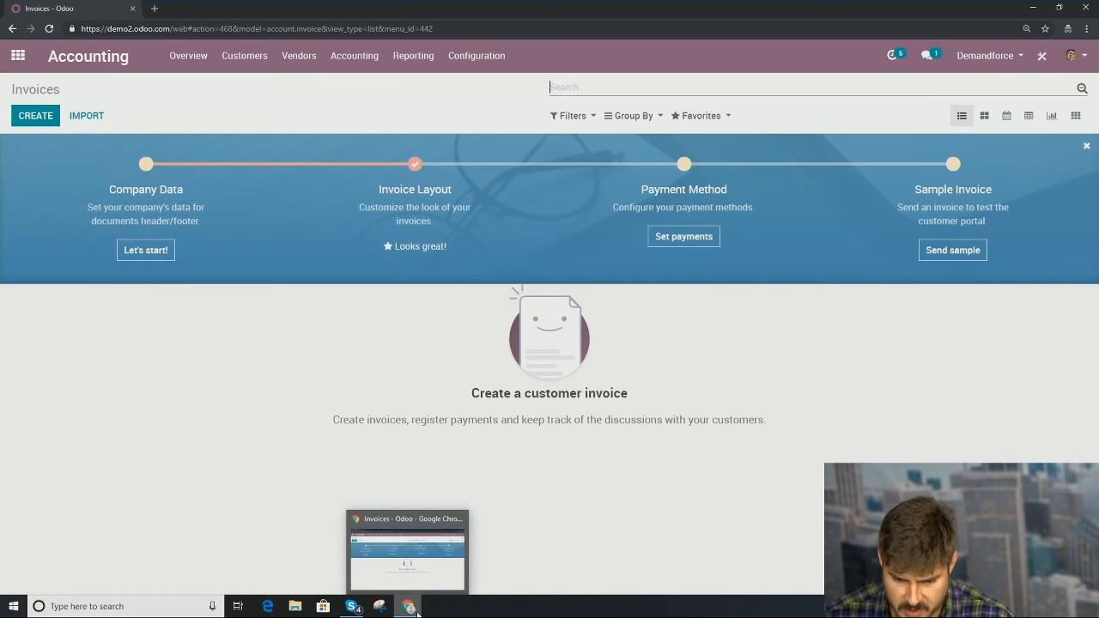
{"action": "left_click", "coordinate": [409, 607]}
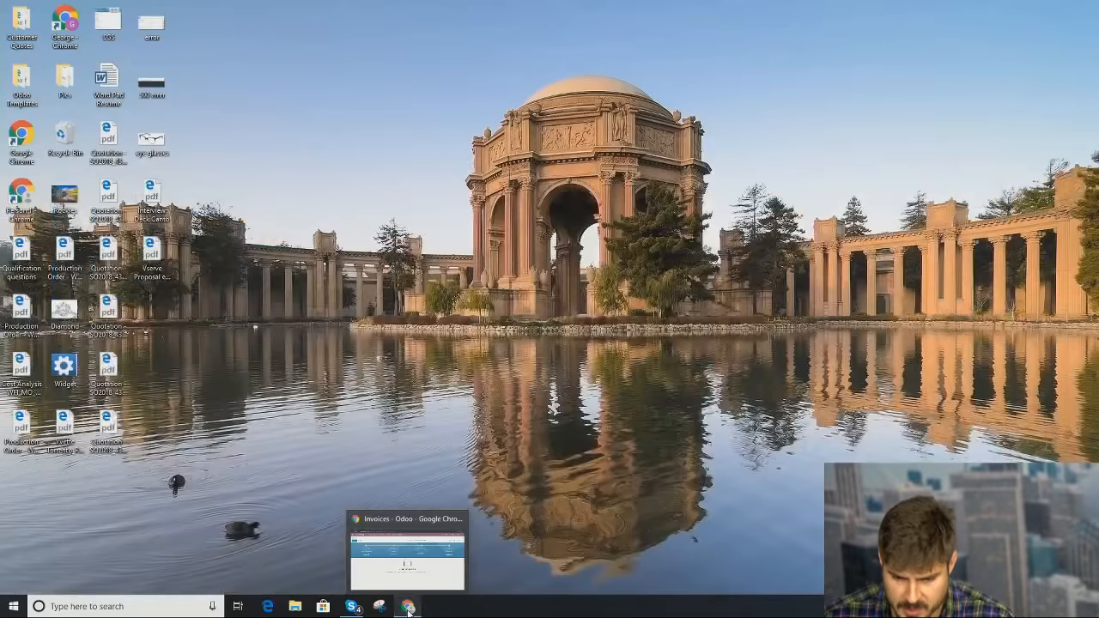
{"action": "left_click", "coordinate": [411, 605]}
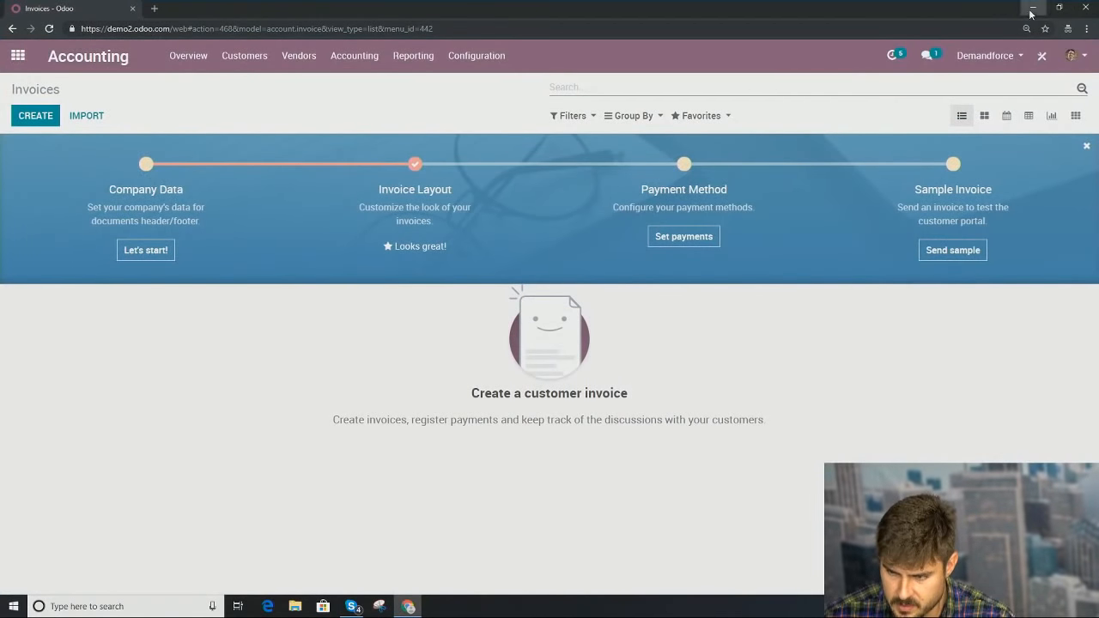
{"action": "left_click", "coordinate": [1033, 8]}
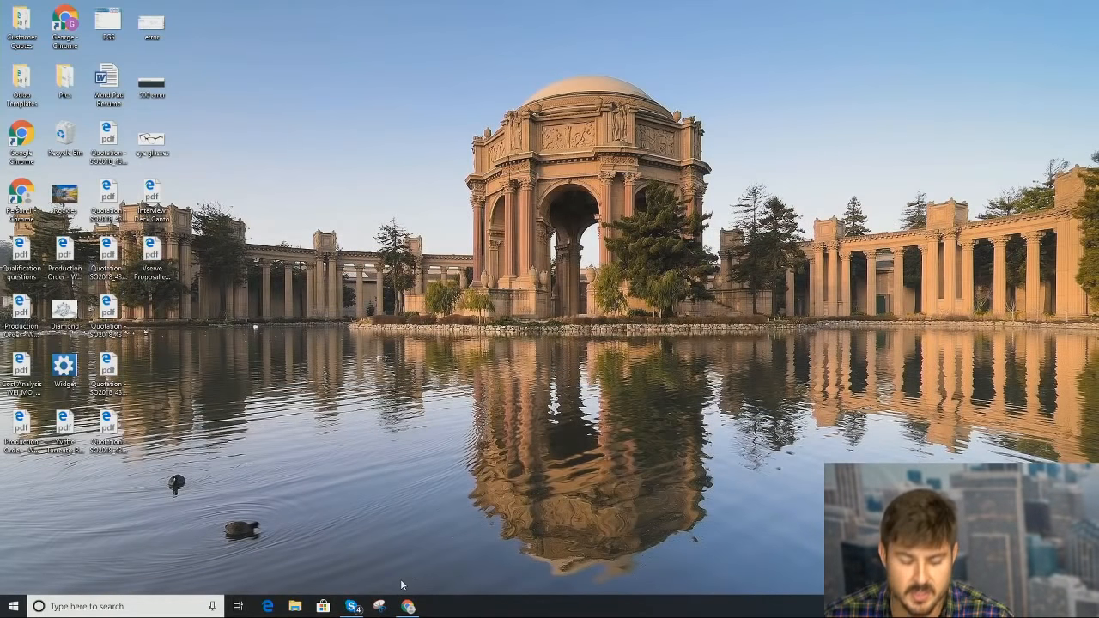
{"action": "left_click", "coordinate": [409, 607]}
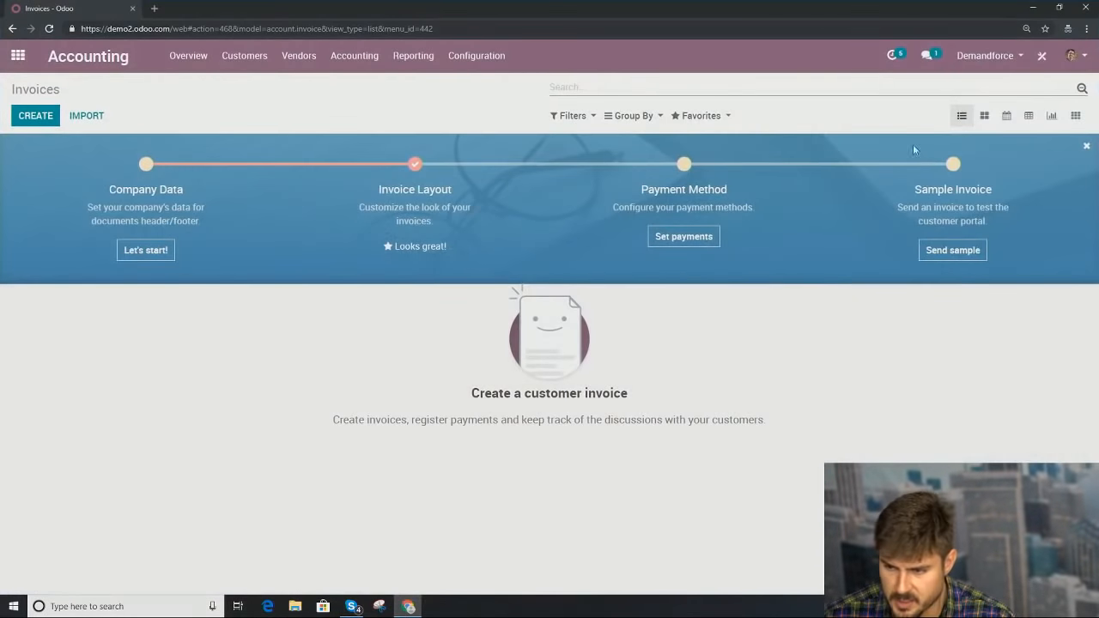
Step: Load odoo.com in a new browser window from the taskbar Chrome icon
{"action": "right_click", "coordinate": [408, 606]}
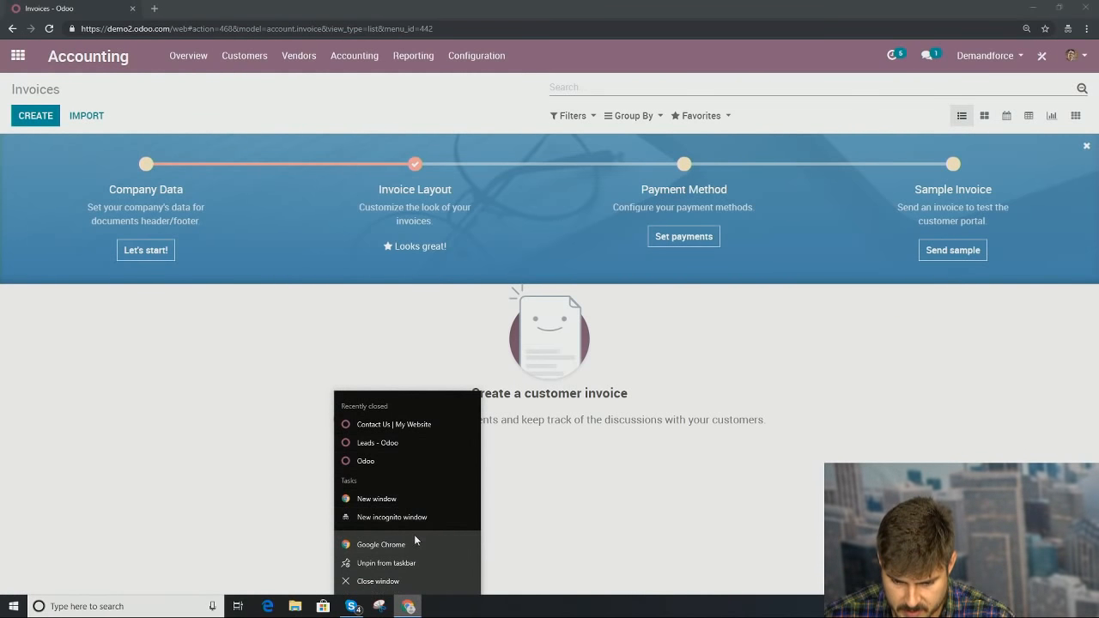
{"action": "left_click", "coordinate": [416, 543]}
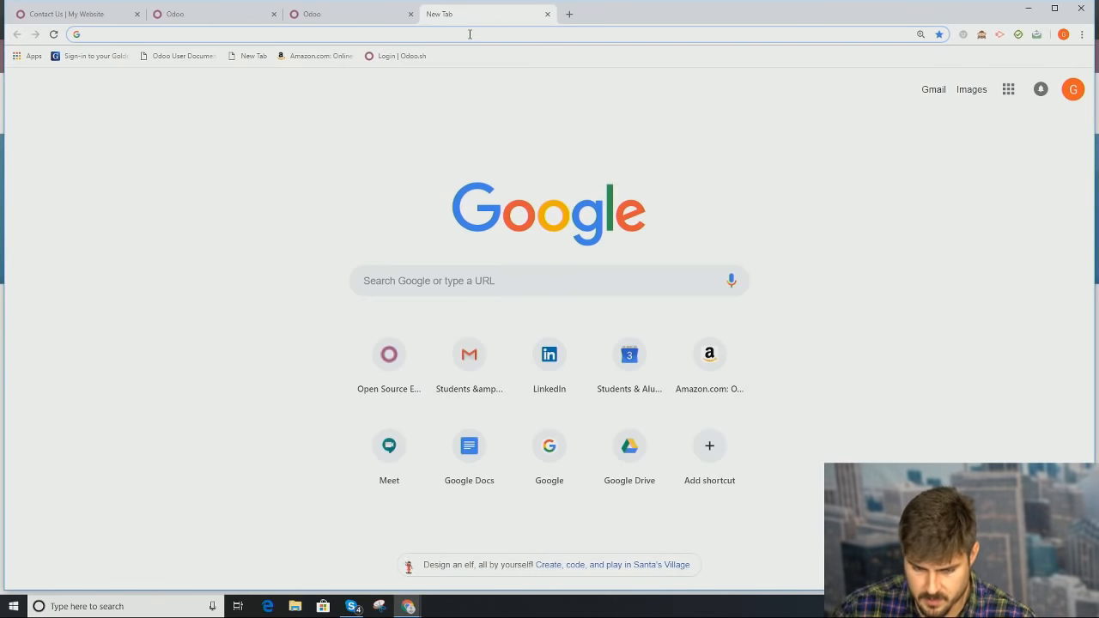
{"action": "type", "text": "odoo.com"}
{"action": "key", "text": "Return"}
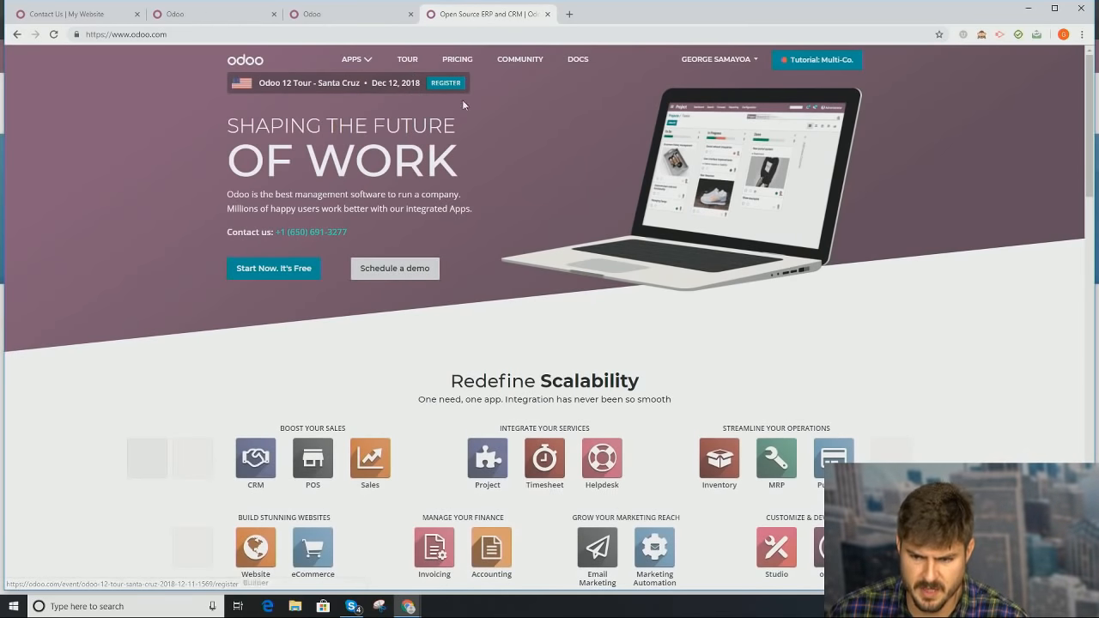
Step: Open My Apps Dashboard from the odoo.com account menu and reload it
{"action": "left_click", "coordinate": [717, 59]}
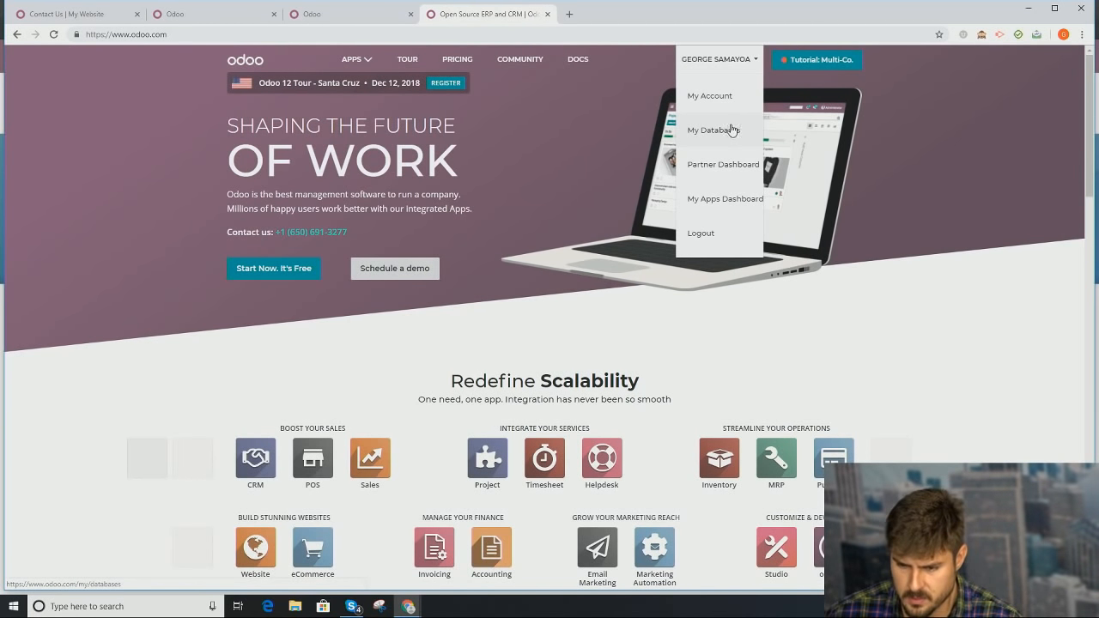
{"action": "left_click", "coordinate": [734, 197]}
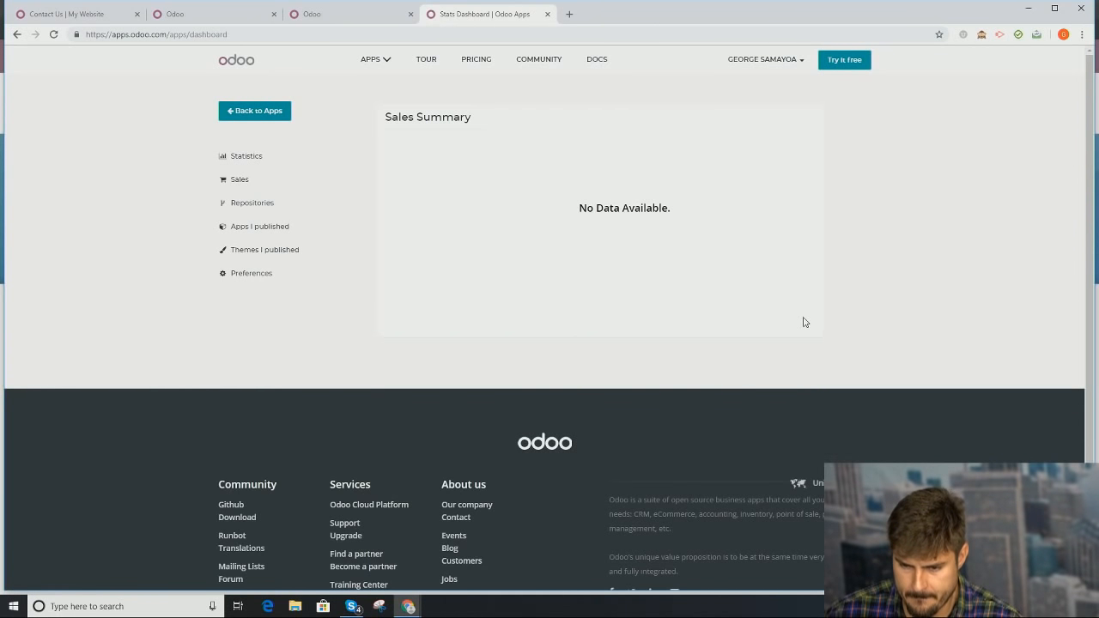
{"action": "left_click", "coordinate": [797, 62]}
{"action": "left_click", "coordinate": [793, 63]}
{"action": "left_click", "coordinate": [795, 64]}
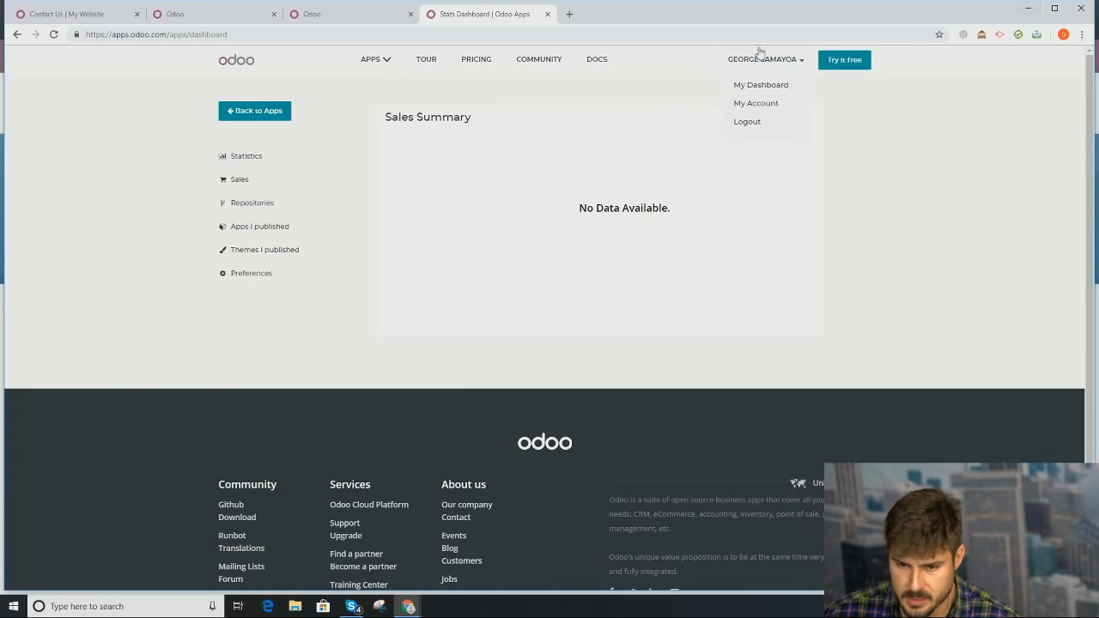
{"action": "left_click", "coordinate": [773, 91]}
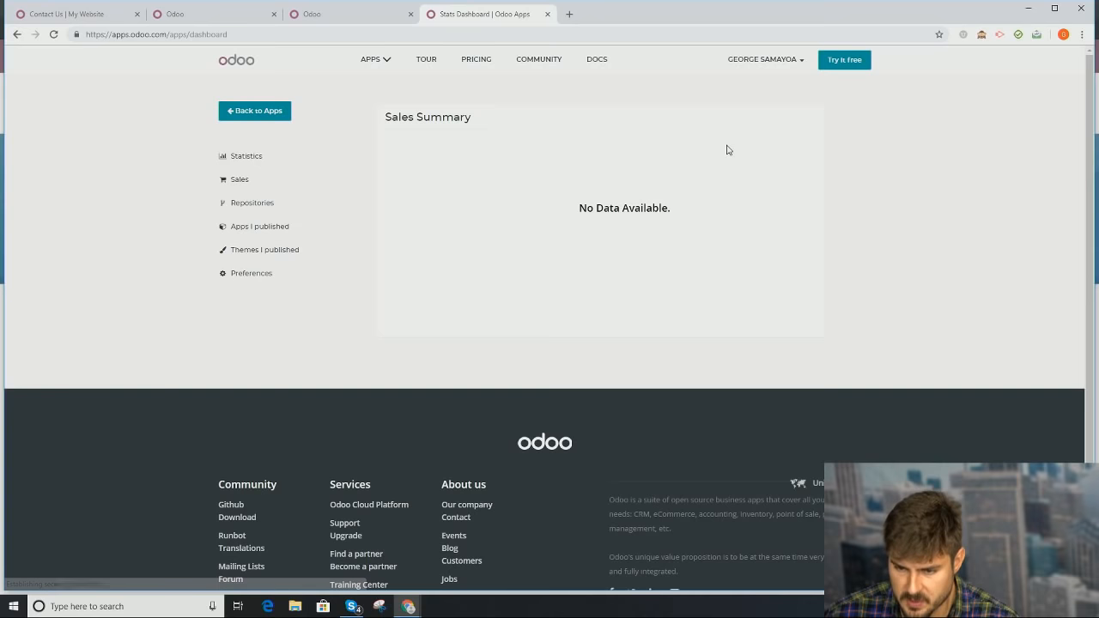
Step: Start a new blank browser tab
{"action": "left_click", "coordinate": [776, 59]}
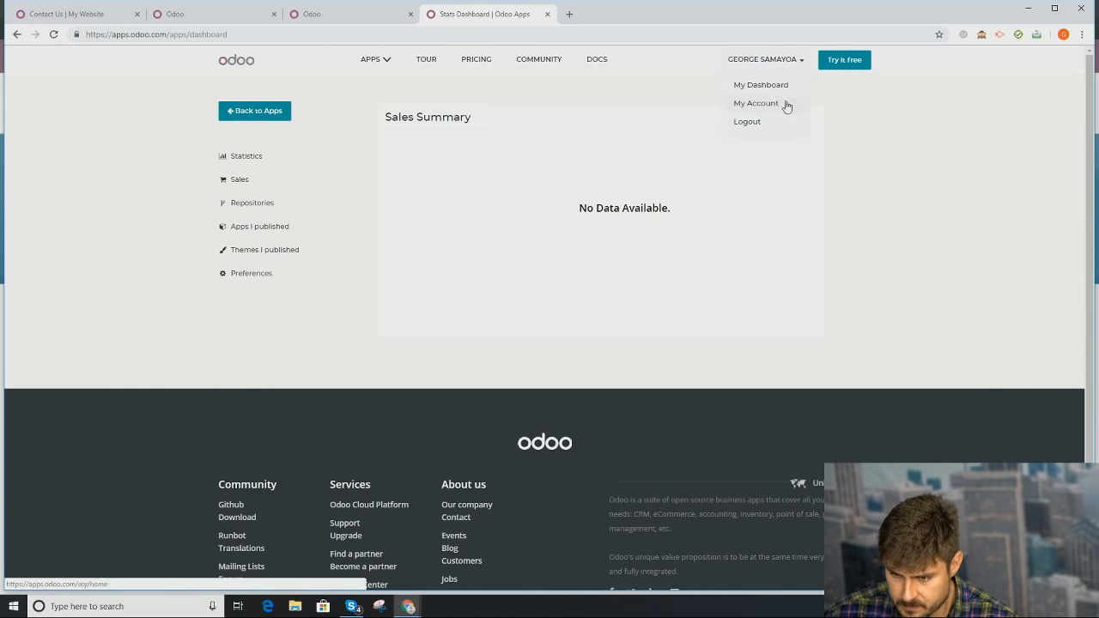
{"action": "left_click", "coordinate": [794, 77]}
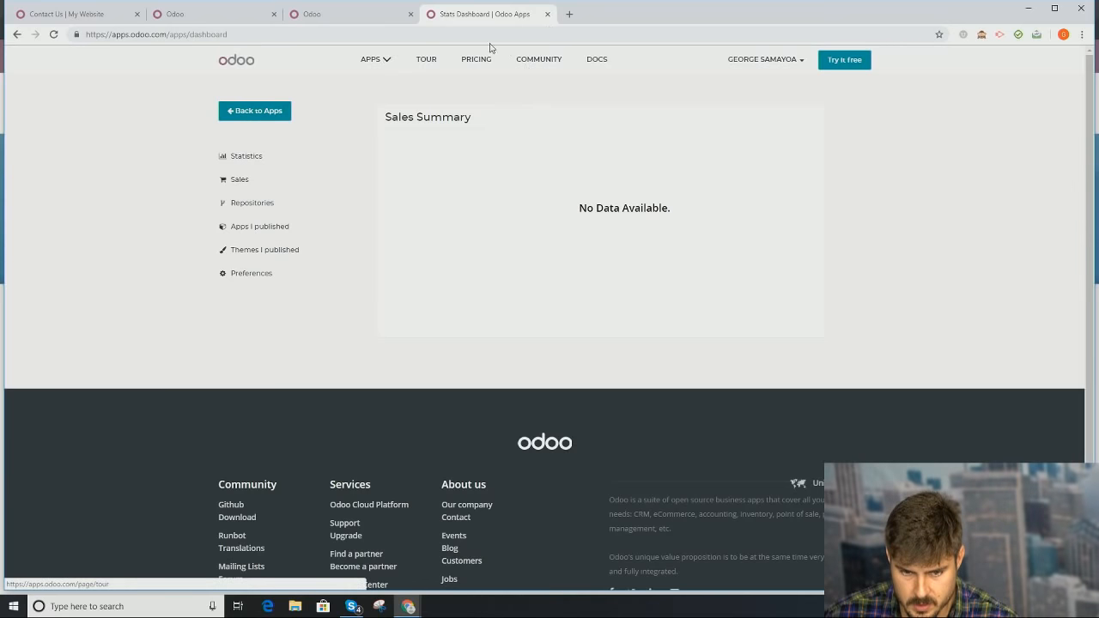
{"action": "left_click", "coordinate": [569, 13]}
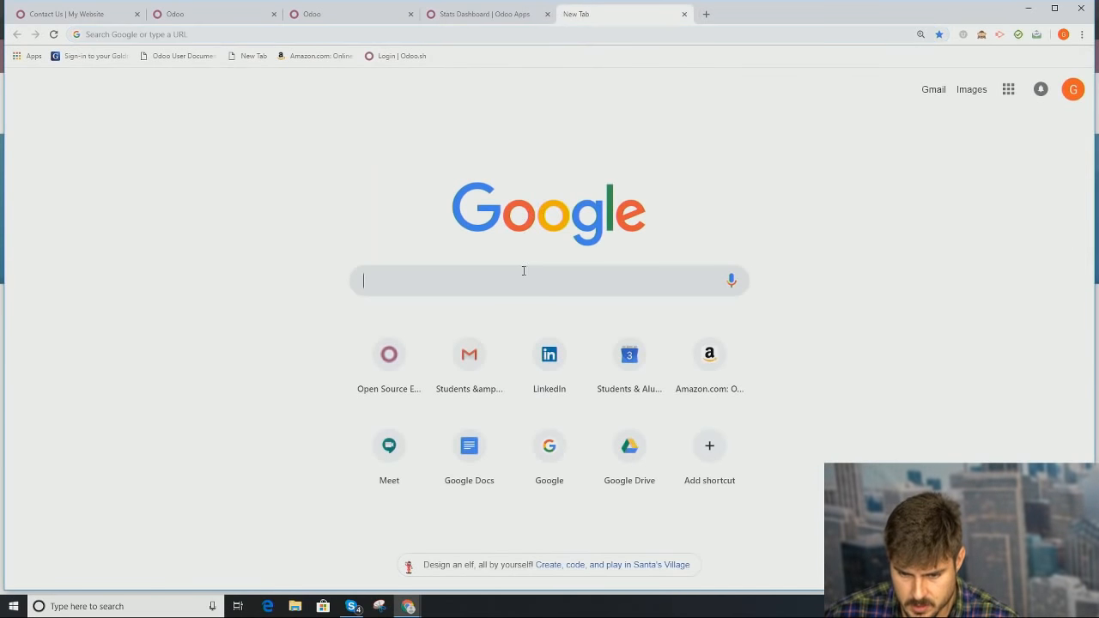
Step: Load odoo.com, open My Databases, and connect to pstest-workadayindustriesinc
{"action": "type", "text": "odoo.com"}
{"action": "key", "text": "Return"}
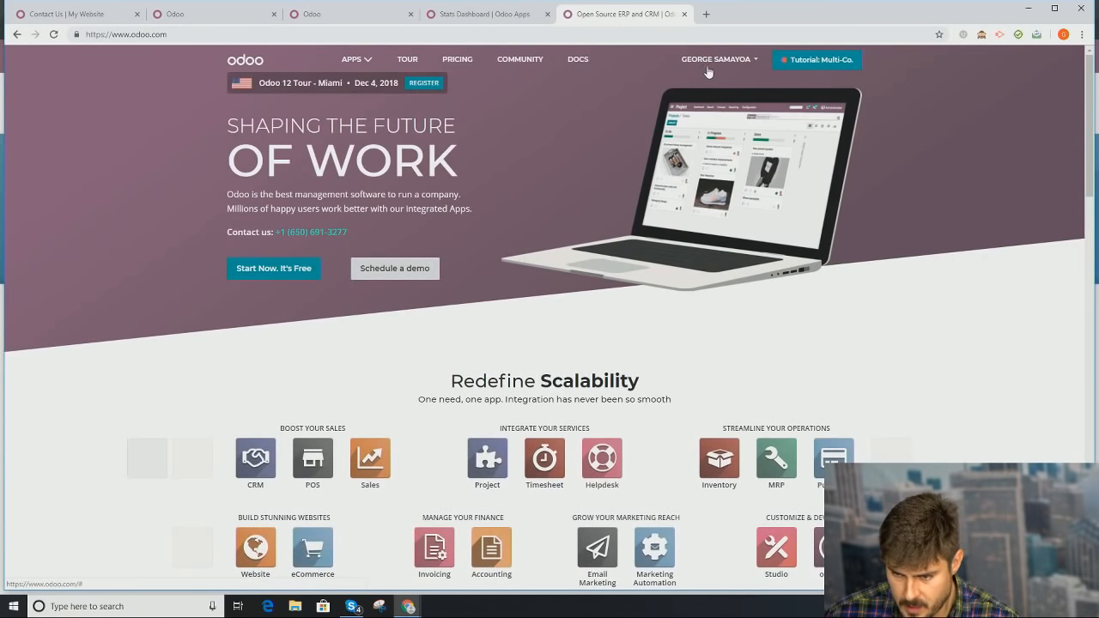
{"action": "left_click", "coordinate": [703, 64]}
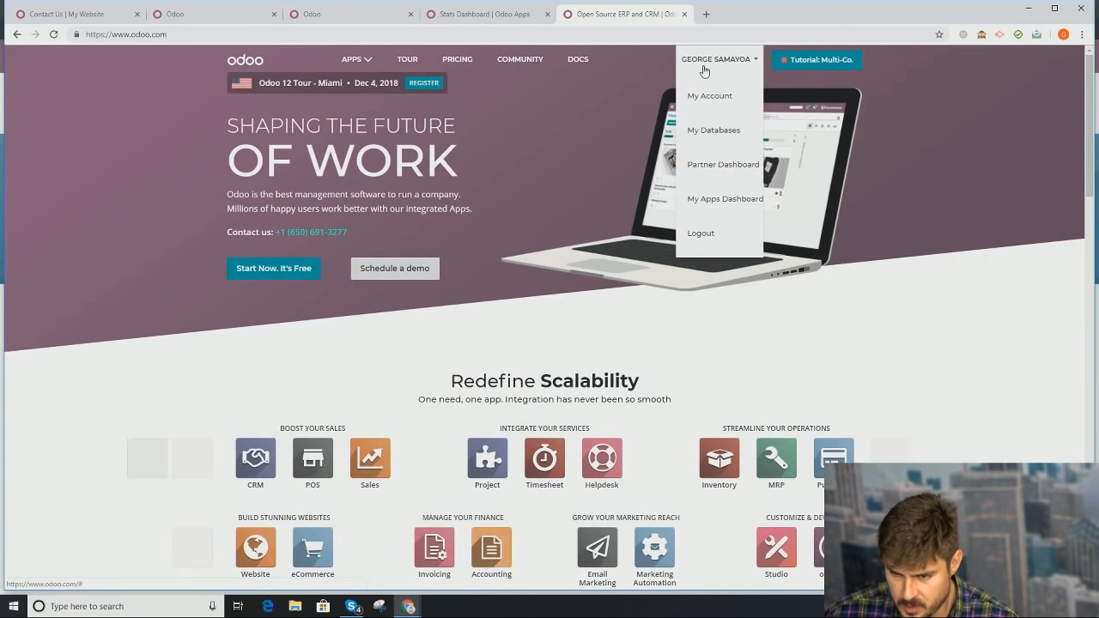
{"action": "left_click", "coordinate": [730, 136]}
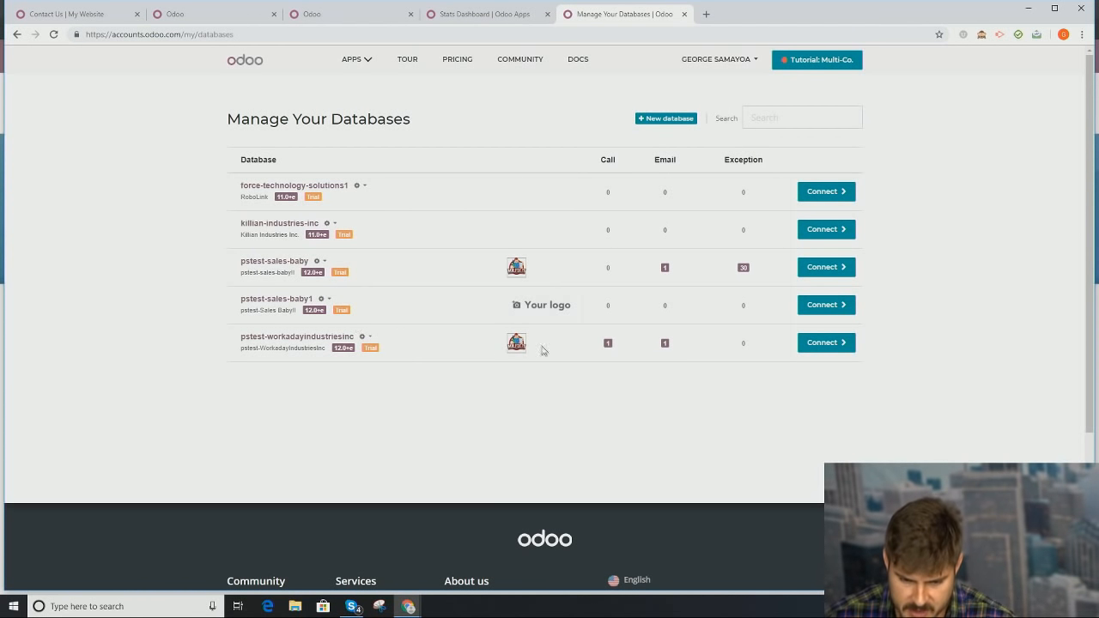
{"action": "left_click", "coordinate": [823, 348]}
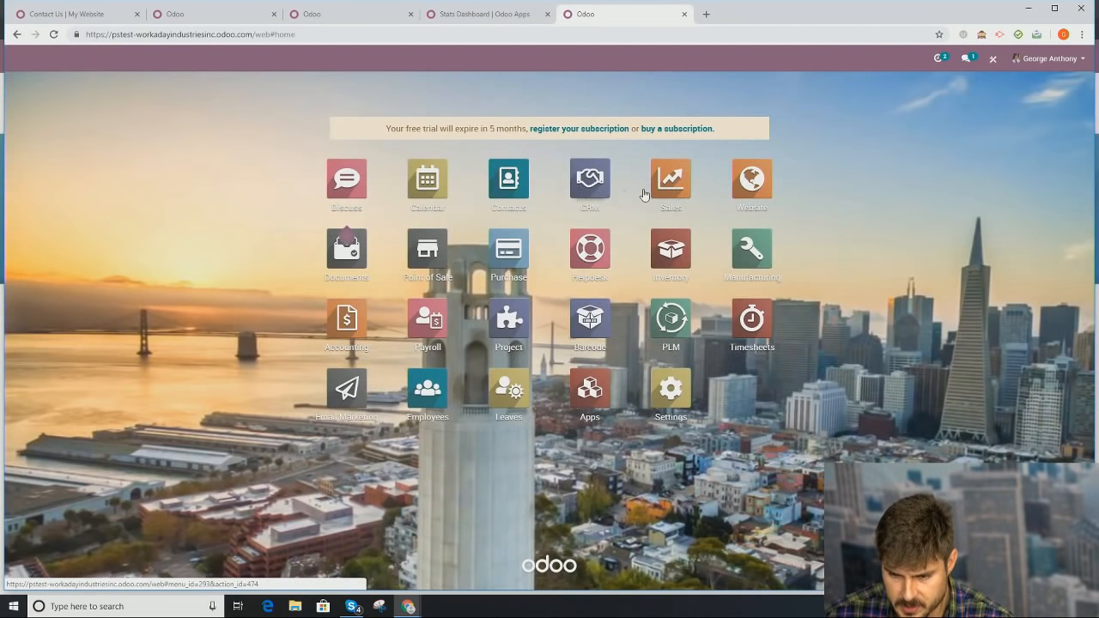
Step: Open the Sales app's Products > Products catalogue
{"action": "left_click", "coordinate": [660, 190]}
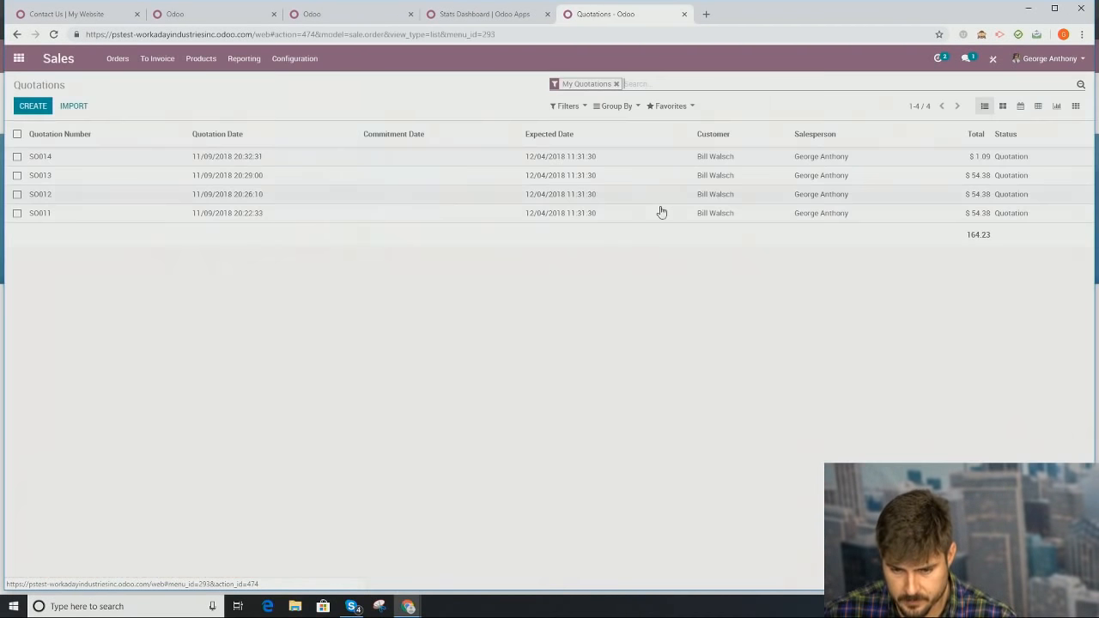
{"action": "left_click", "coordinate": [203, 60]}
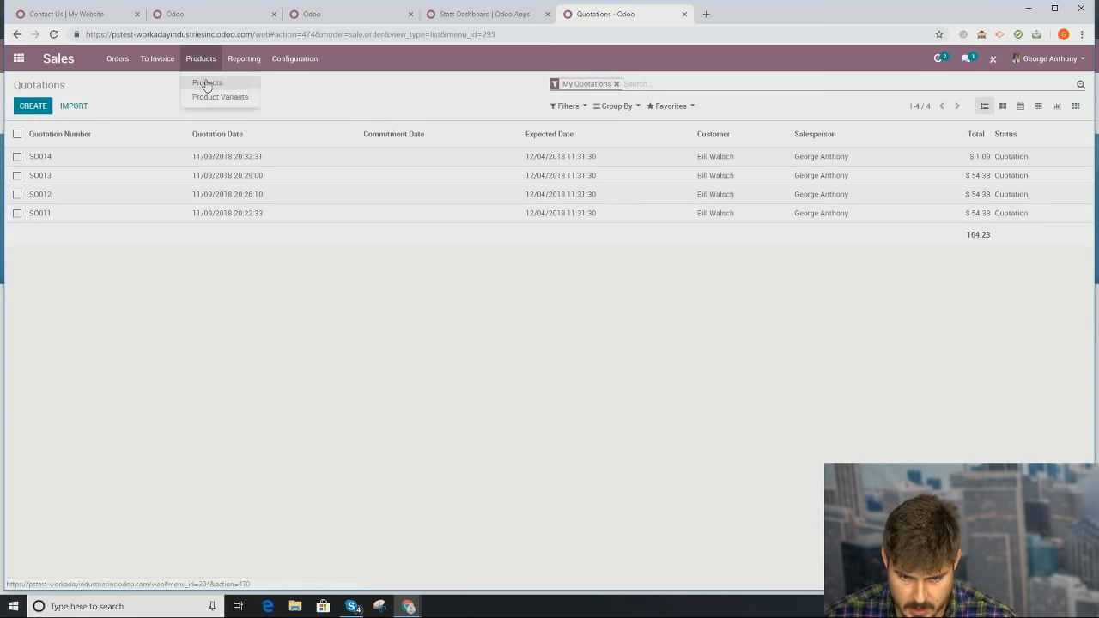
{"action": "left_click", "coordinate": [290, 91]}
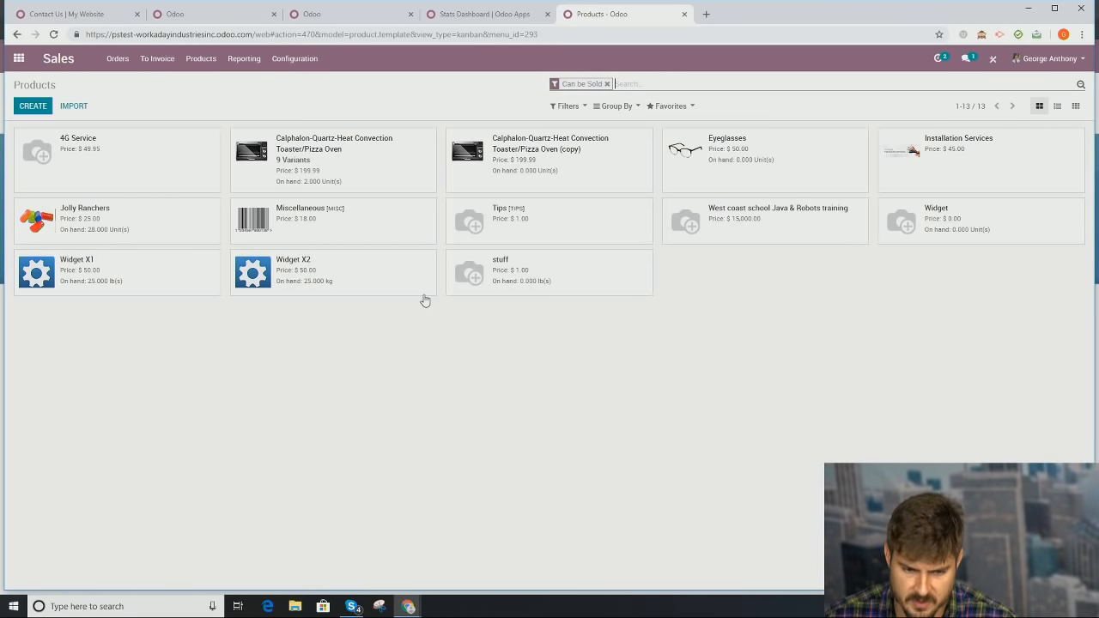
Step: Assign the Eyeglasses product to the Home Ovens website, save, and return home
{"action": "left_click", "coordinate": [778, 182]}
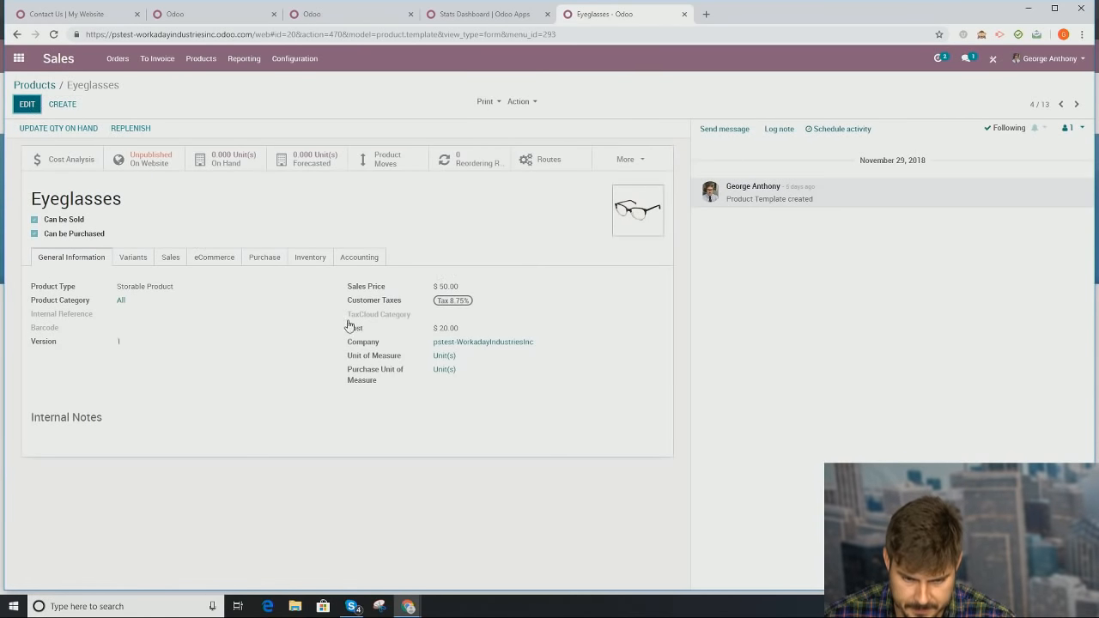
{"action": "key", "text": "alt+a"}
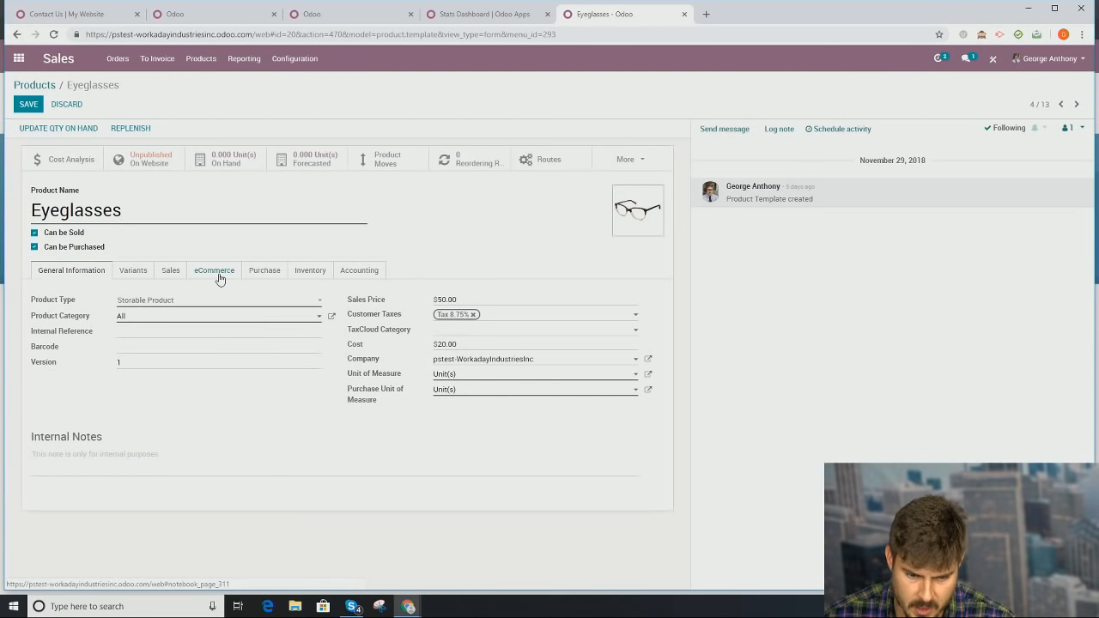
{"action": "left_click", "coordinate": [220, 277]}
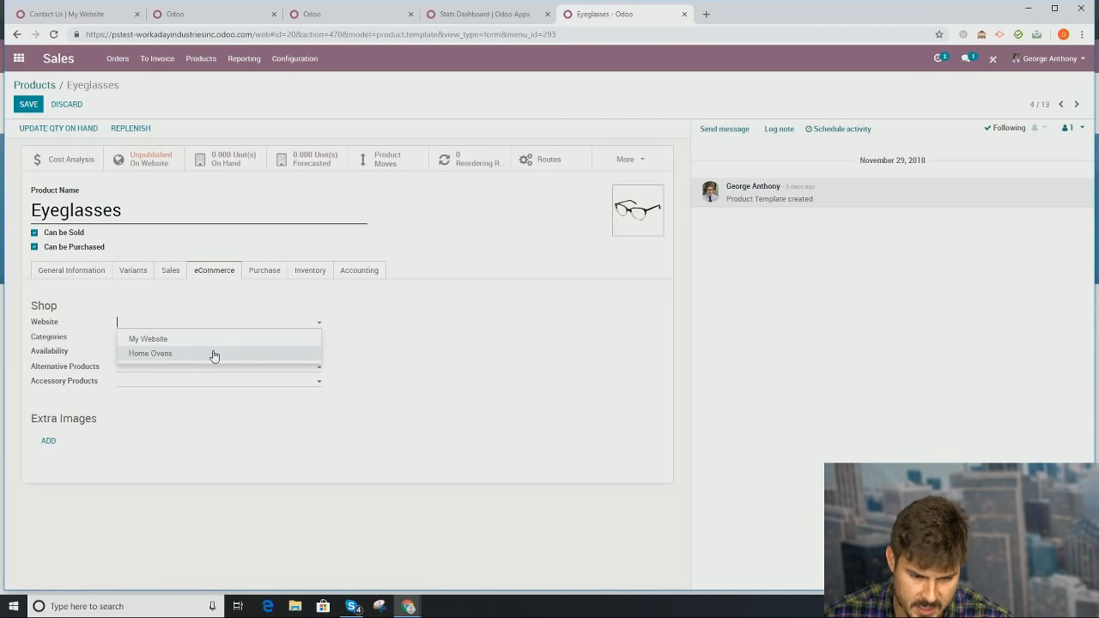
{"action": "left_click", "coordinate": [214, 354]}
{"action": "left_click", "coordinate": [29, 106]}
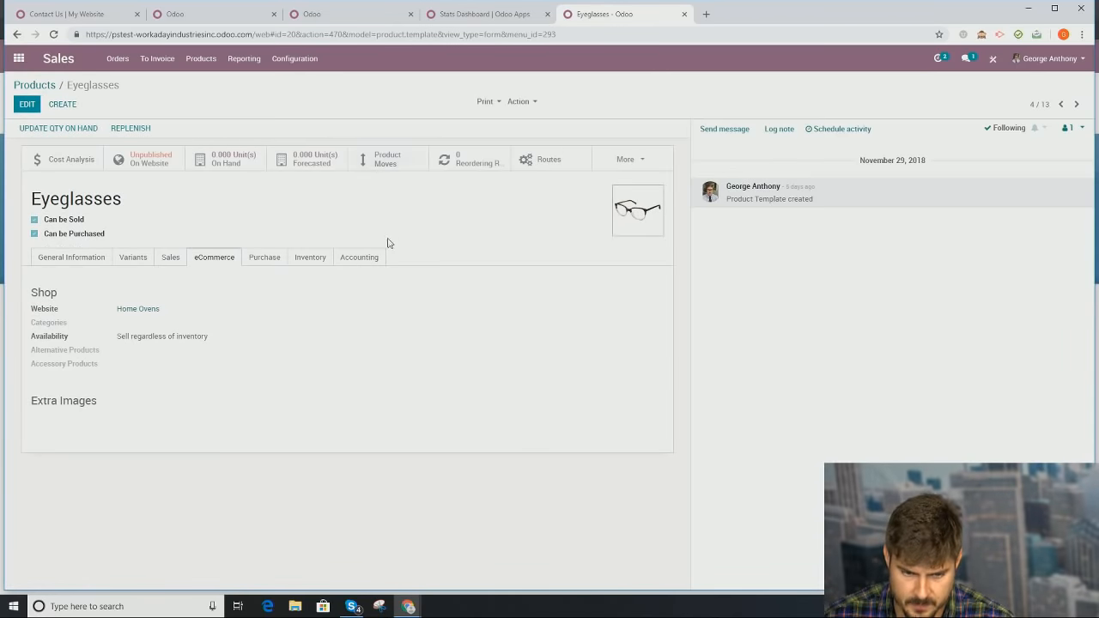
{"action": "left_click", "coordinate": [18, 57]}
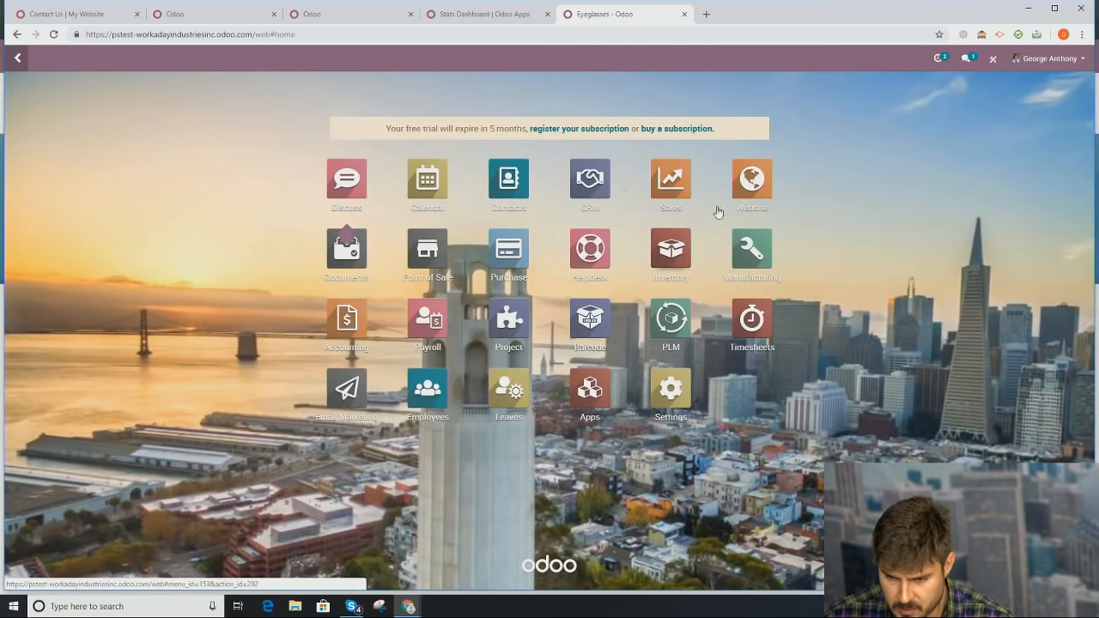
Step: Browse the Home Ovens shop to Eyeglasses, then switch the site back to My Website
{"action": "left_click", "coordinate": [751, 180]}
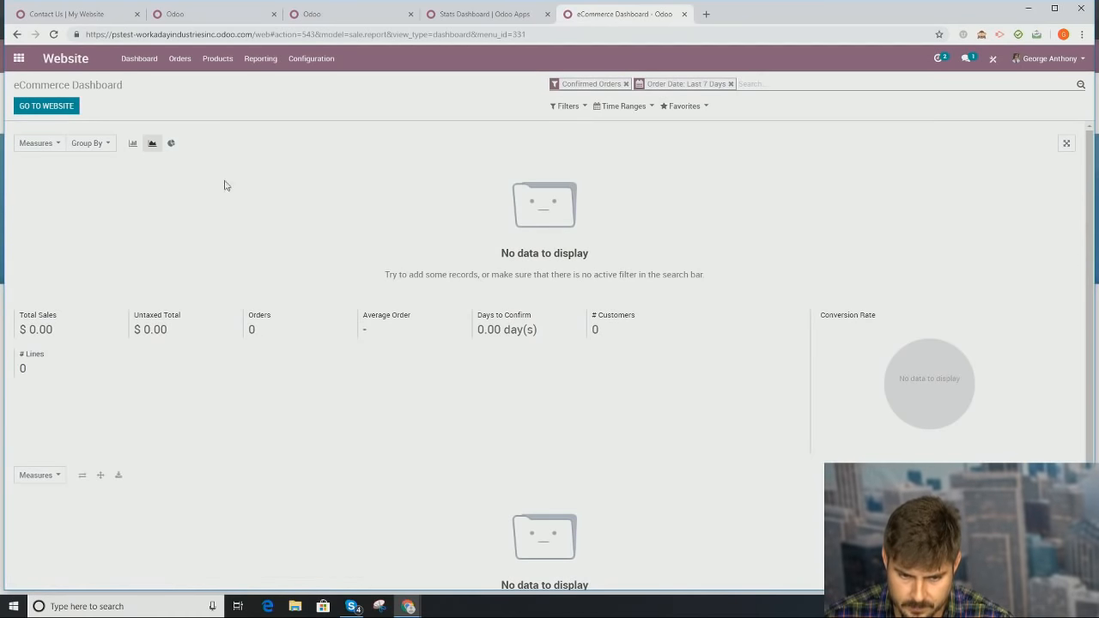
{"action": "left_click", "coordinate": [48, 106]}
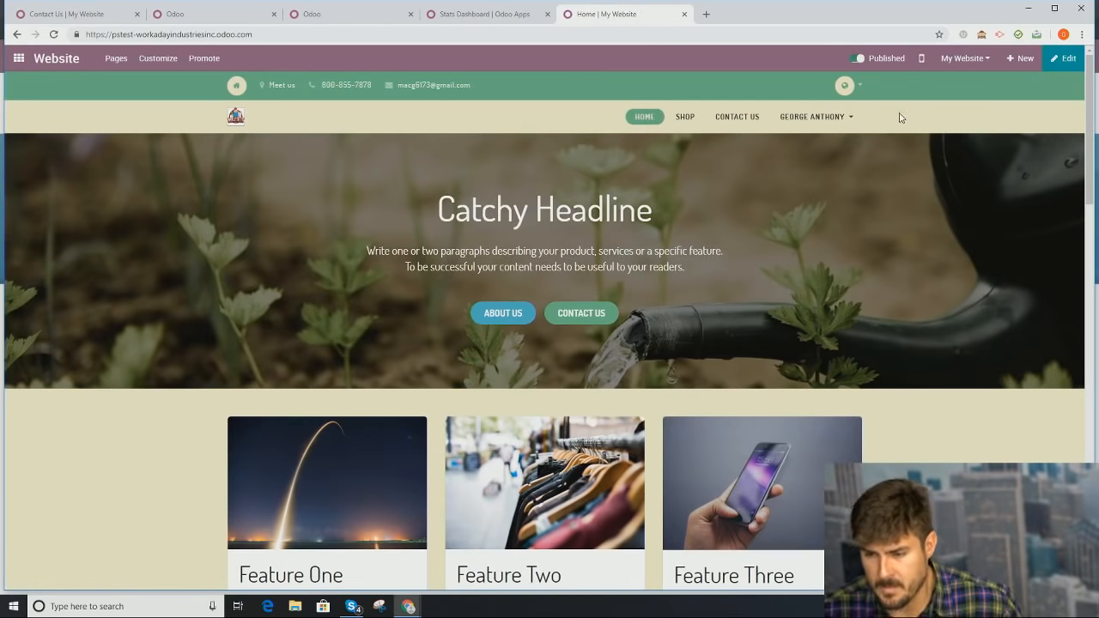
{"action": "left_click", "coordinate": [965, 58]}
{"action": "left_click", "coordinate": [968, 83]}
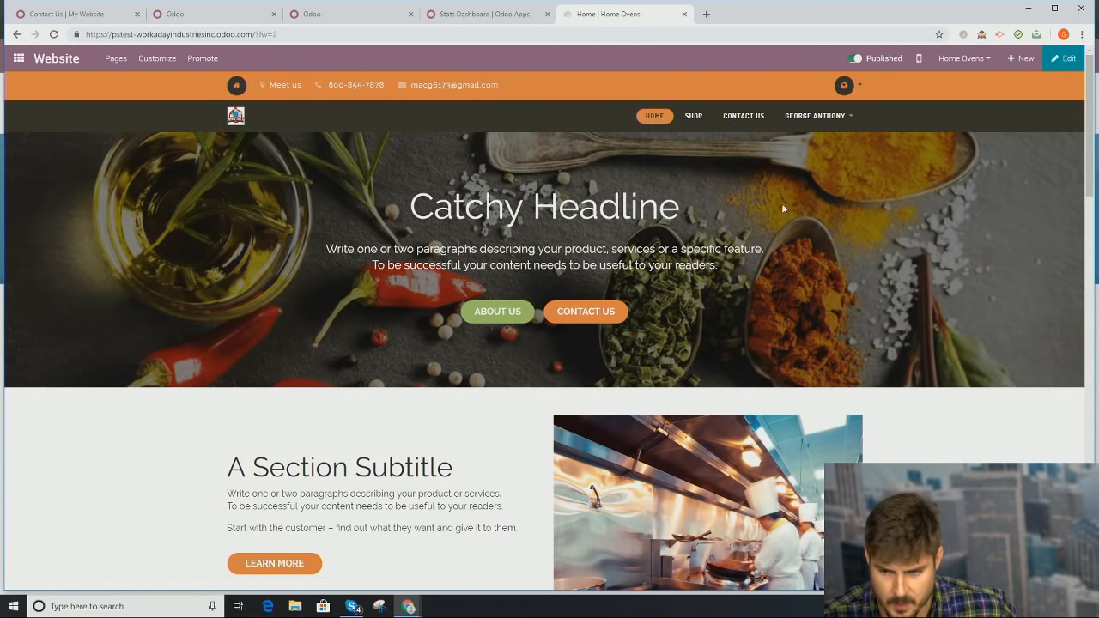
{"action": "left_click", "coordinate": [692, 116]}
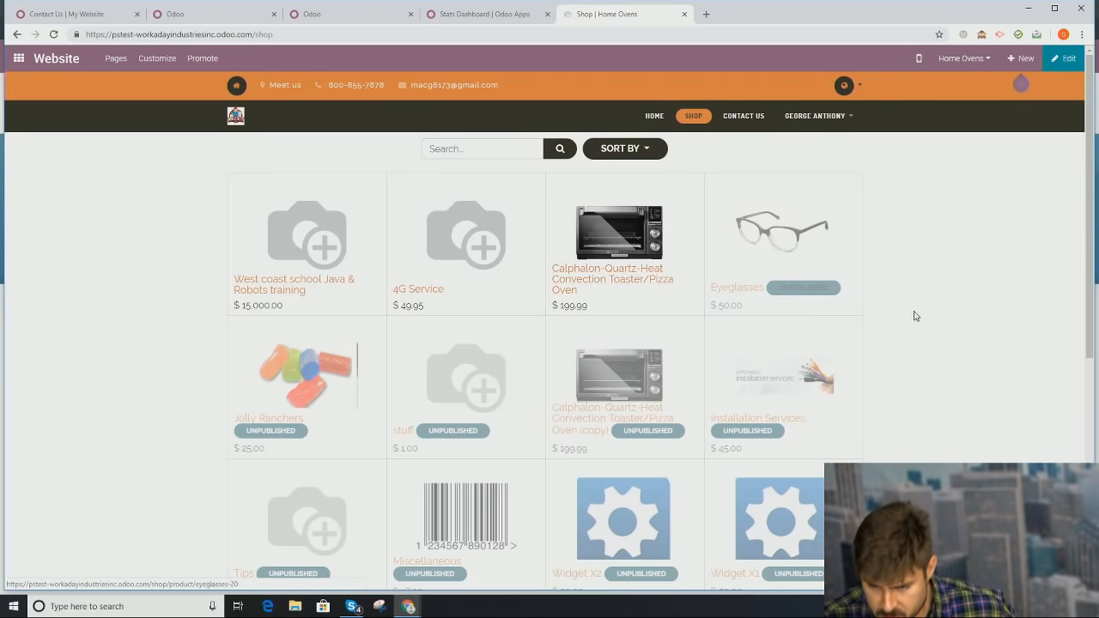
{"action": "left_click", "coordinate": [773, 248]}
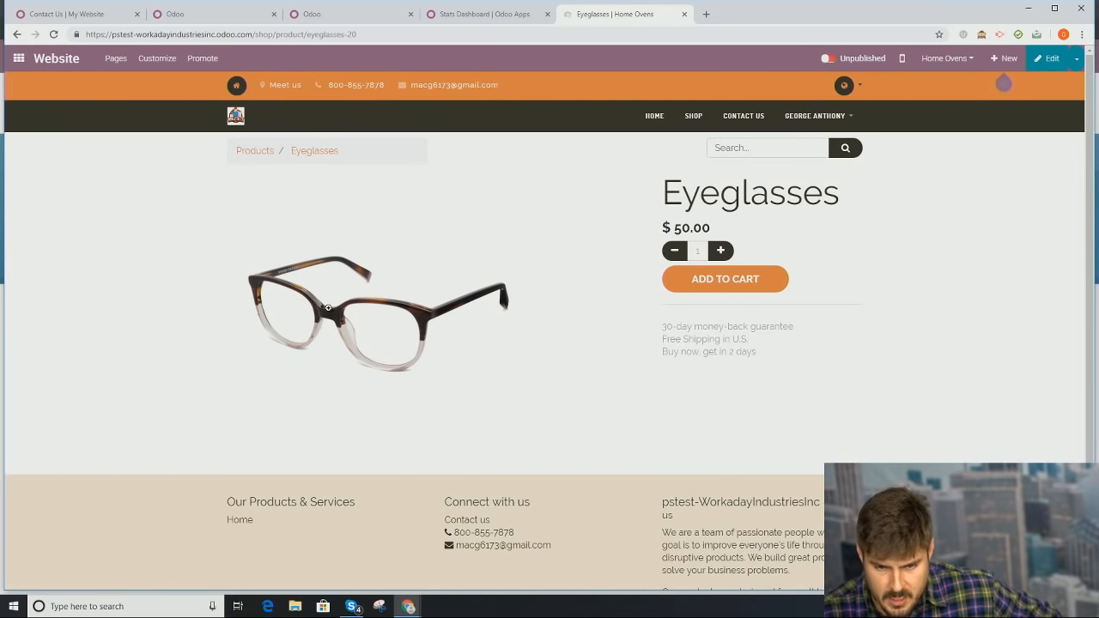
{"action": "left_click", "coordinate": [945, 58]}
{"action": "left_click", "coordinate": [947, 83]}
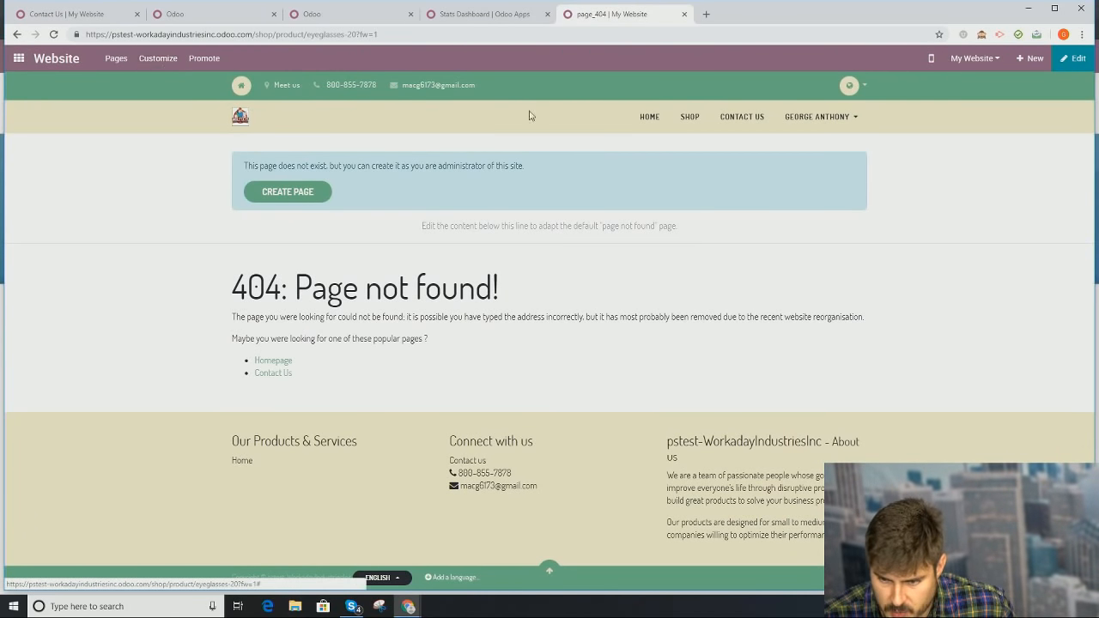
Step: Scroll through the My Website shop's products, then go back to the apps home screen
{"action": "left_click", "coordinate": [690, 119]}
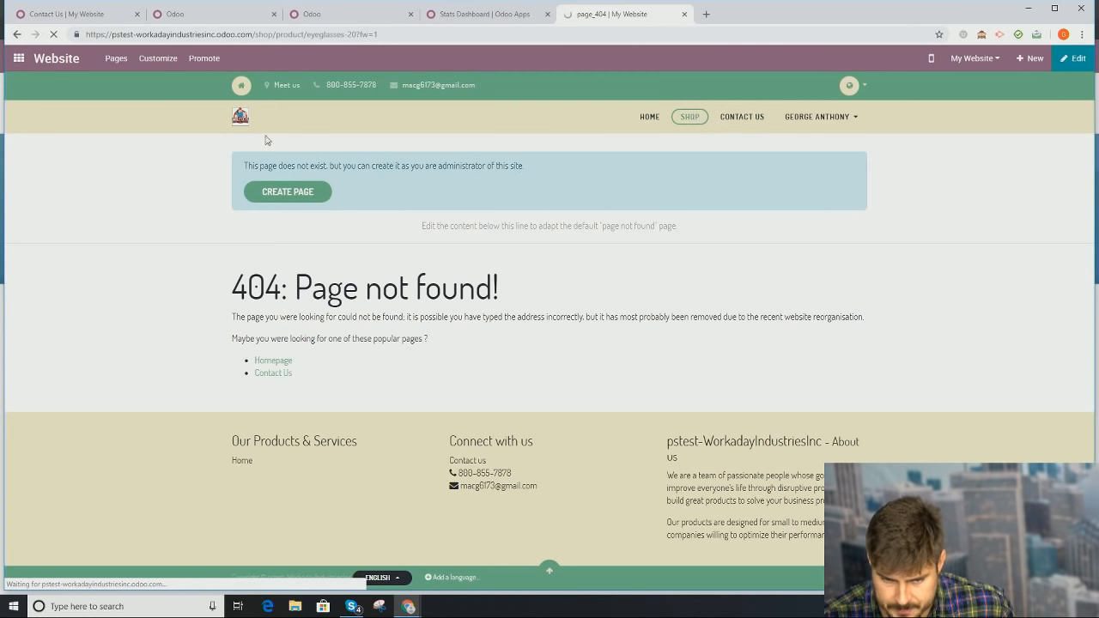
{"action": "scroll", "coordinate": [473, 343], "scroll_direction": "down", "scroll_amount": 3}
{"action": "scroll", "coordinate": [483, 347], "scroll_direction": "up", "scroll_amount": 3}
{"action": "scroll", "coordinate": [484, 347], "scroll_direction": "down", "scroll_amount": 3}
{"action": "scroll", "coordinate": [493, 315], "scroll_direction": "up", "scroll_amount": 3}
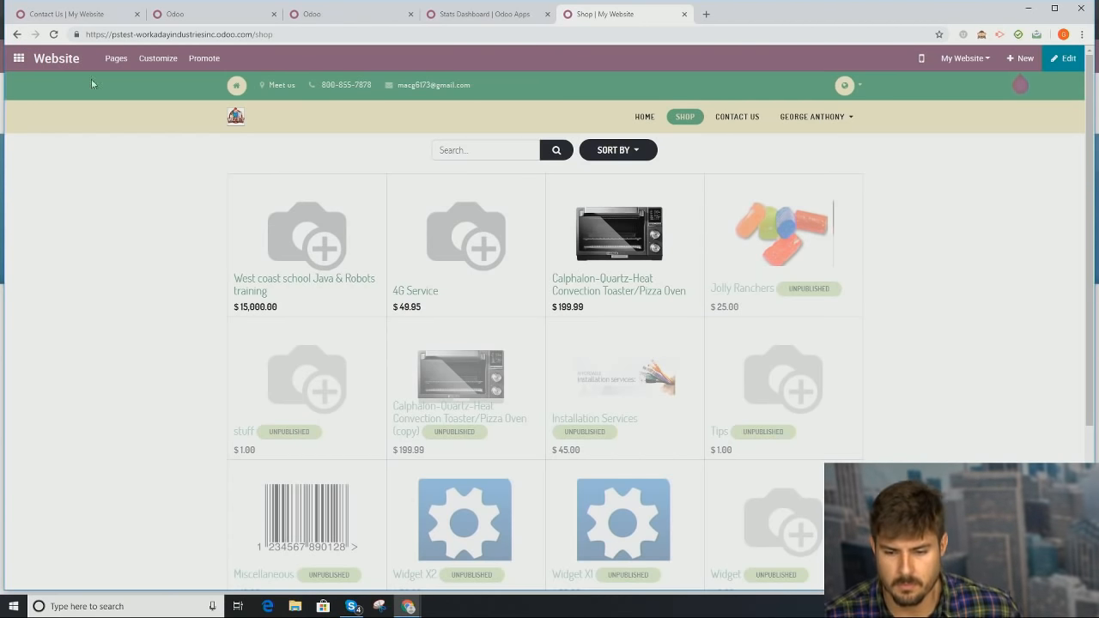
{"action": "left_click", "coordinate": [241, 124]}
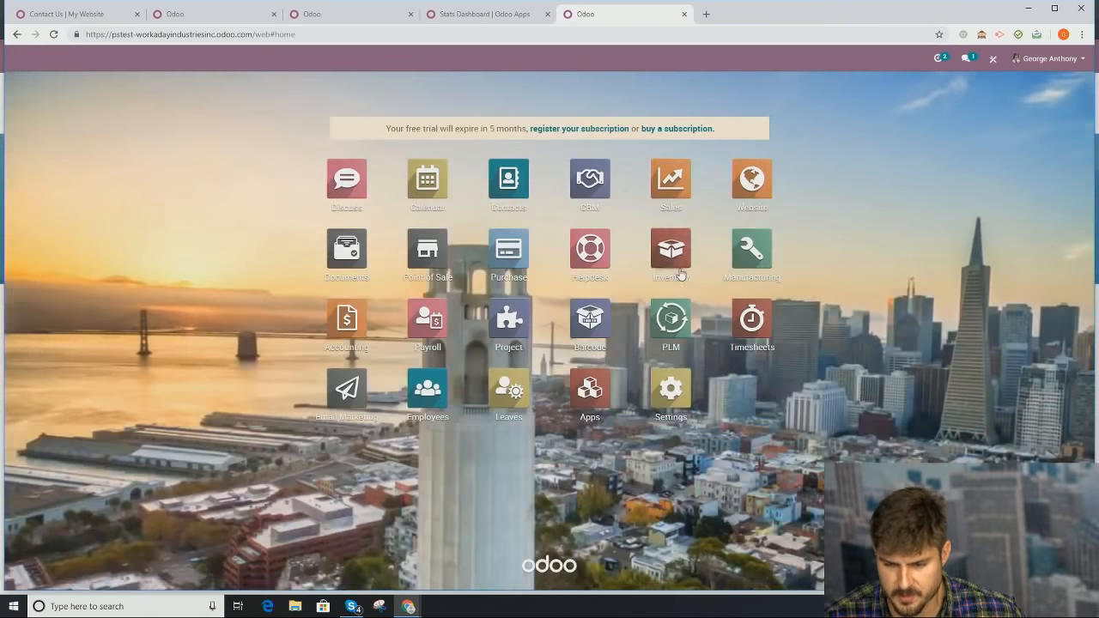
Step: Open the Accounting app and go to the Customers > Invoices list
{"action": "left_click", "coordinate": [355, 331]}
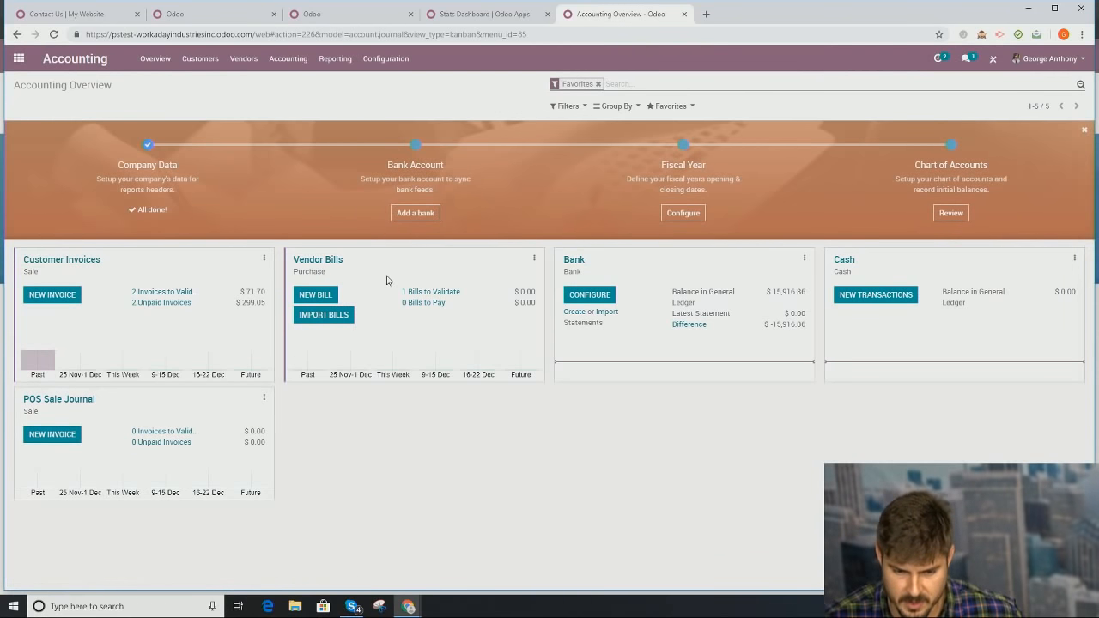
{"action": "left_click", "coordinate": [207, 64]}
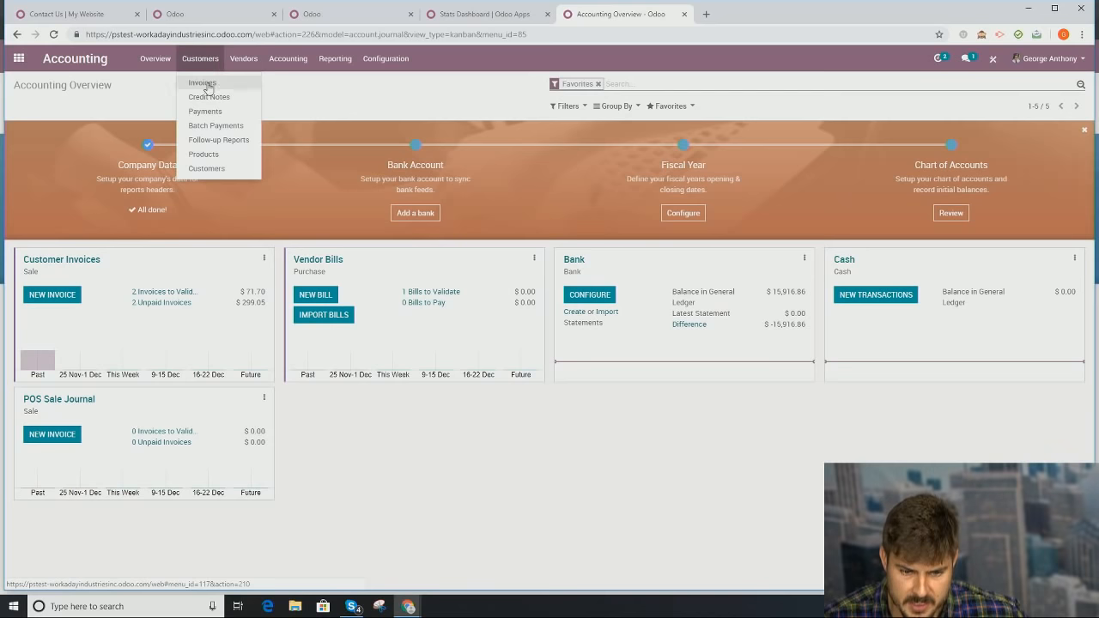
{"action": "left_click", "coordinate": [217, 86]}
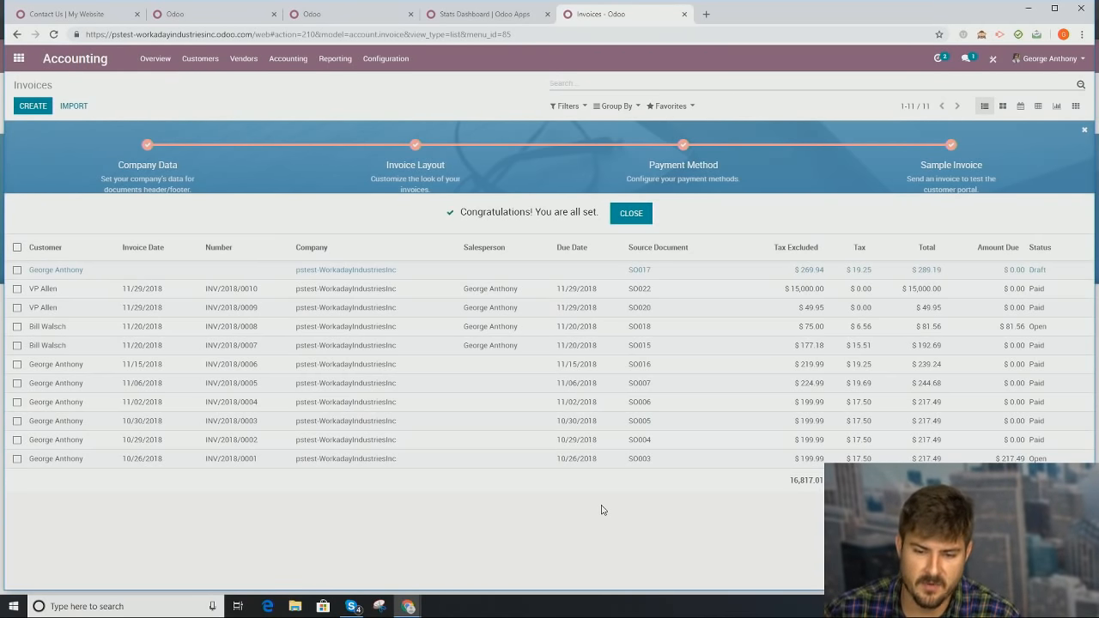
Step: Start an invoice import from file, cancel the file picker, and show the Reporting menu
{"action": "left_click", "coordinate": [75, 105]}
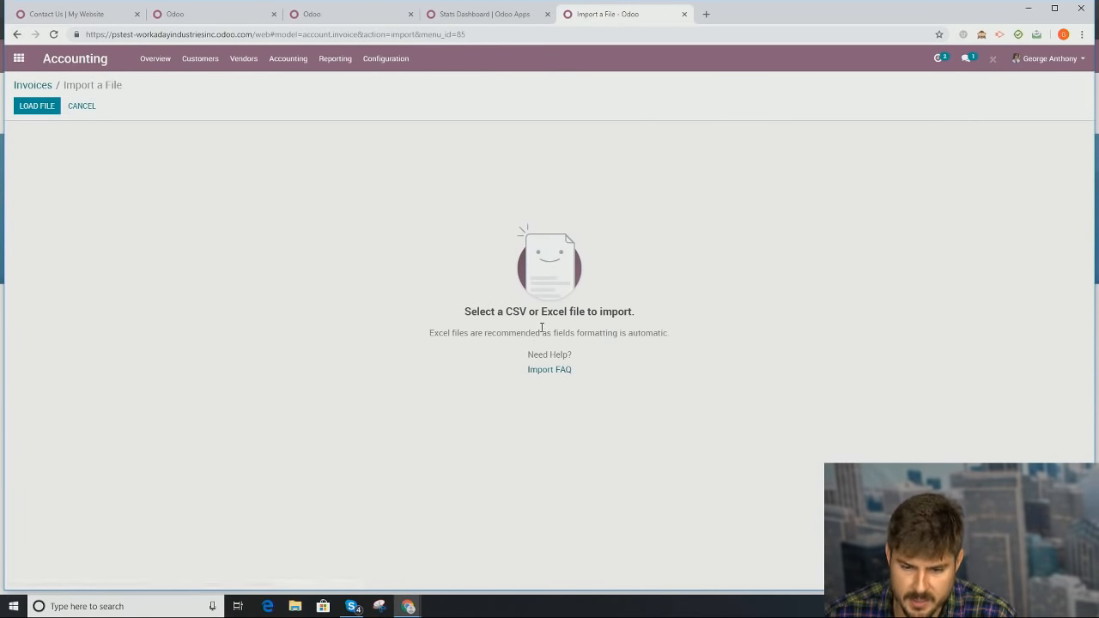
{"action": "left_click", "coordinate": [38, 114]}
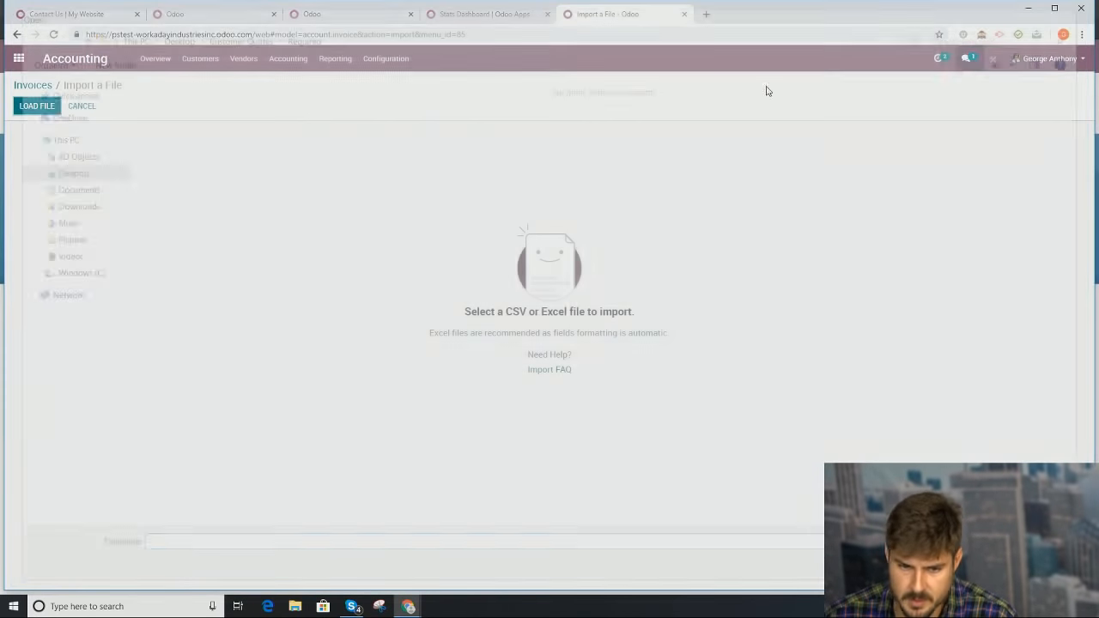
{"action": "left_click", "coordinate": [1084, 13]}
{"action": "left_click", "coordinate": [332, 62]}
Step: Open Profit and Loss and drill from Operating Income's 200000 Product Sales into the General Ledger
{"action": "left_click", "coordinate": [356, 95]}
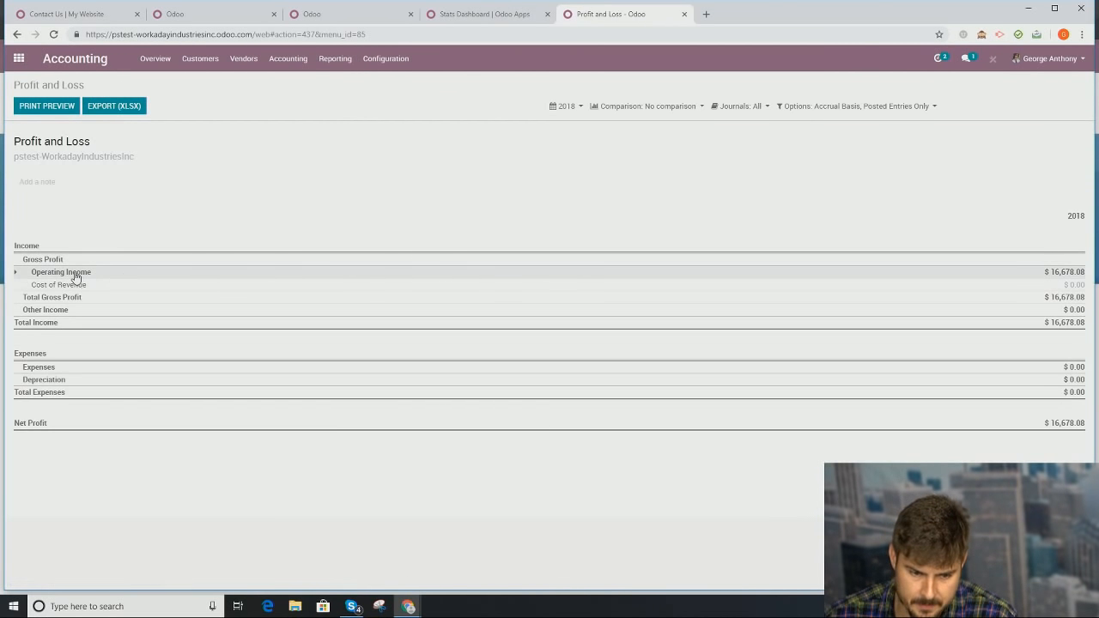
{"action": "left_click", "coordinate": [76, 275]}
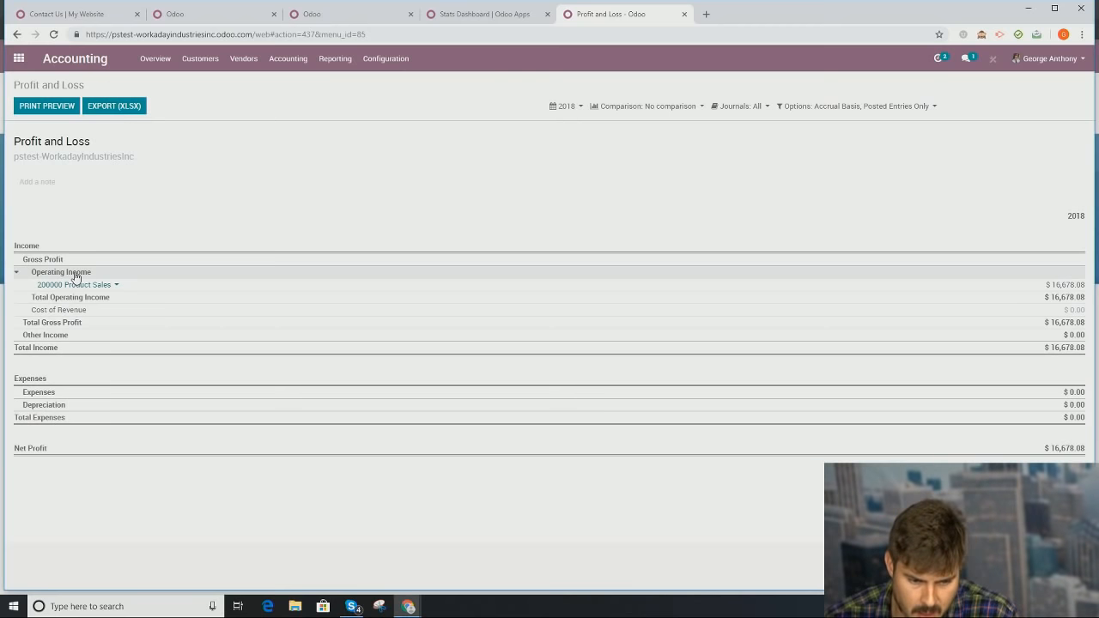
{"action": "left_click", "coordinate": [100, 285]}
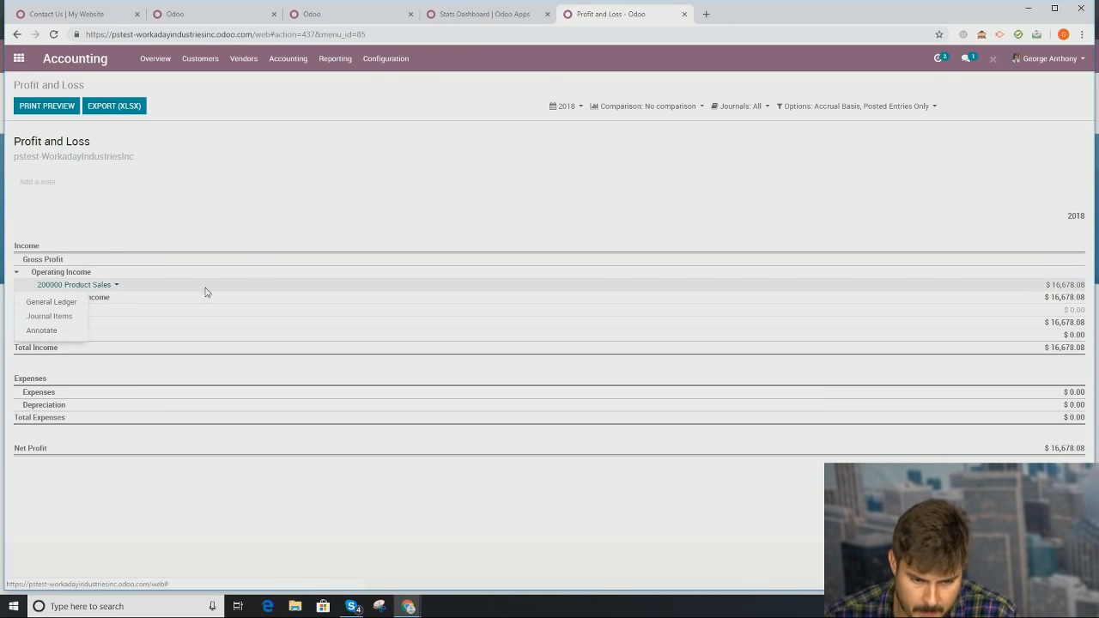
{"action": "left_click", "coordinate": [68, 304]}
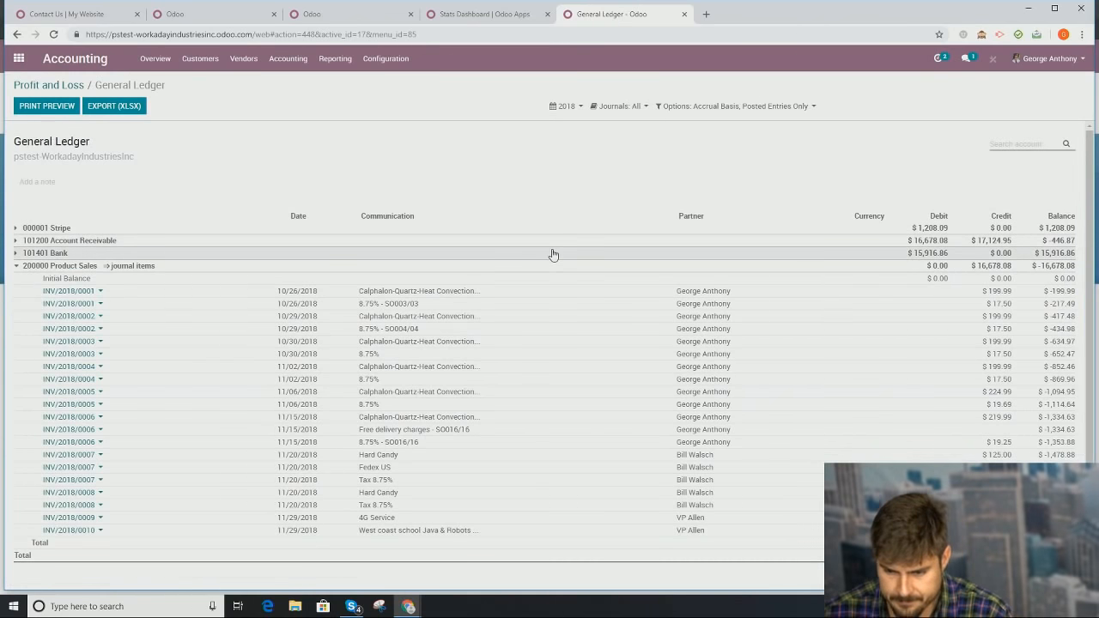
Step: Scroll down the ledger and open the options for entry INV/2018/0002
{"action": "scroll", "coordinate": [554, 292], "scroll_direction": "down", "scroll_amount": 2}
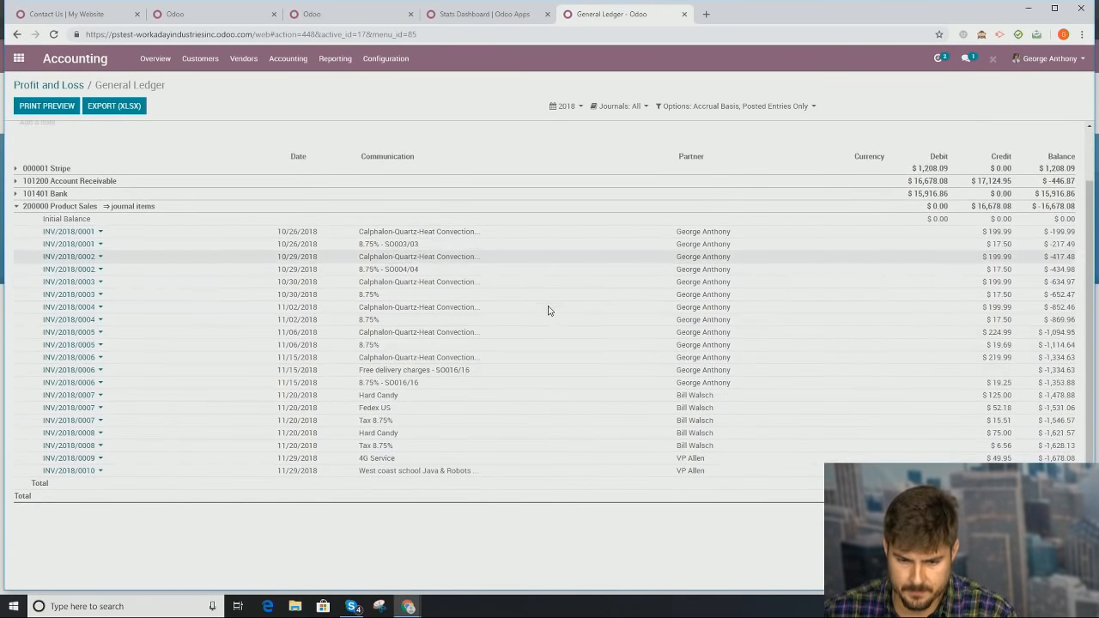
{"action": "left_click", "coordinate": [81, 259]}
{"action": "left_click", "coordinate": [81, 259]}
{"action": "left_click", "coordinate": [82, 259]}
{"action": "left_click", "coordinate": [521, 263]}
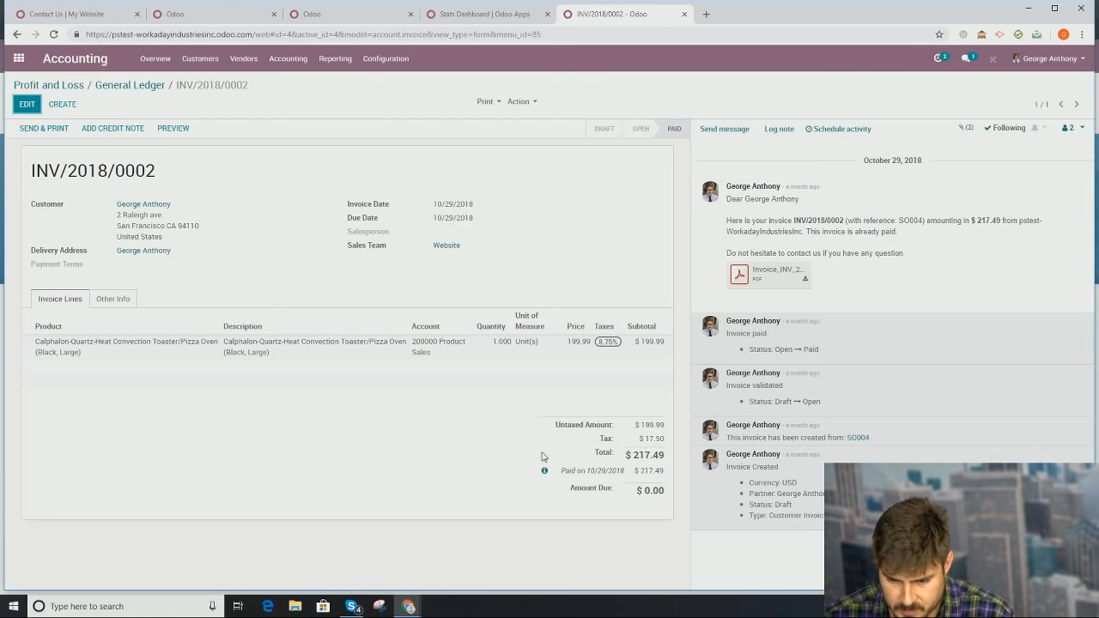
{"action": "left_click", "coordinate": [544, 471]}
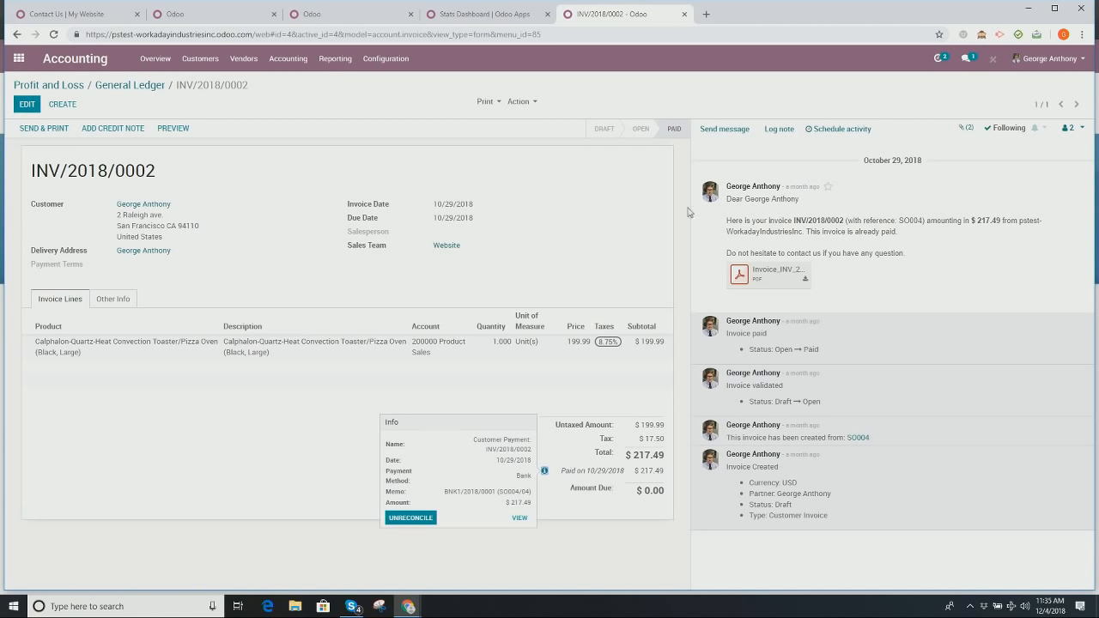
{"action": "left_click", "coordinate": [144, 86]}
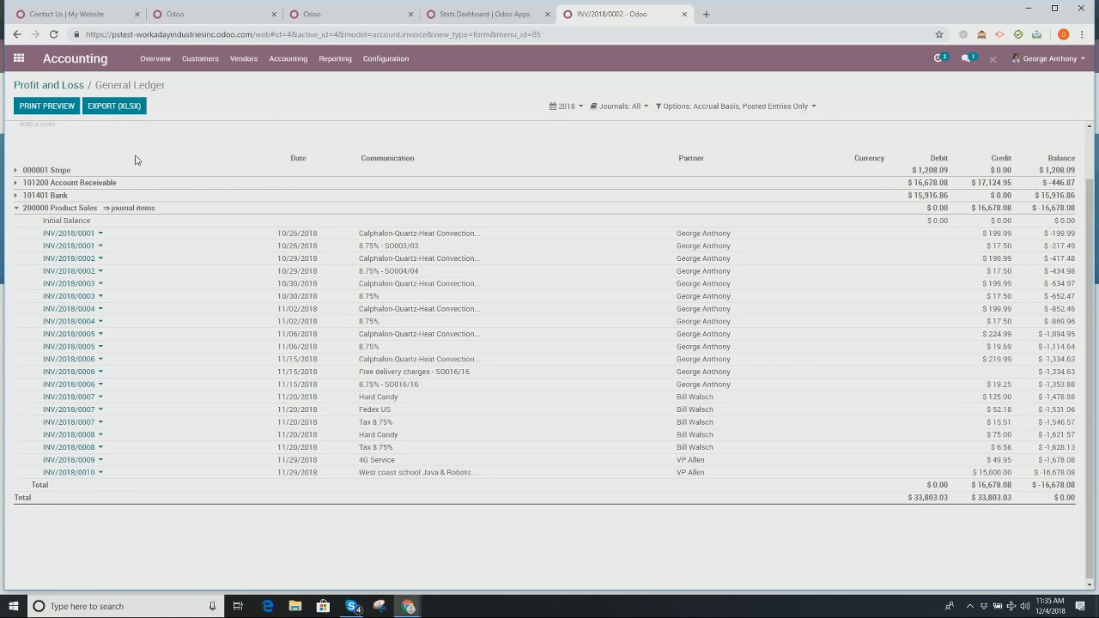
Step: Export the General Ledger as XLSX and open the downloaded general_ledger file
{"action": "left_click", "coordinate": [128, 110]}
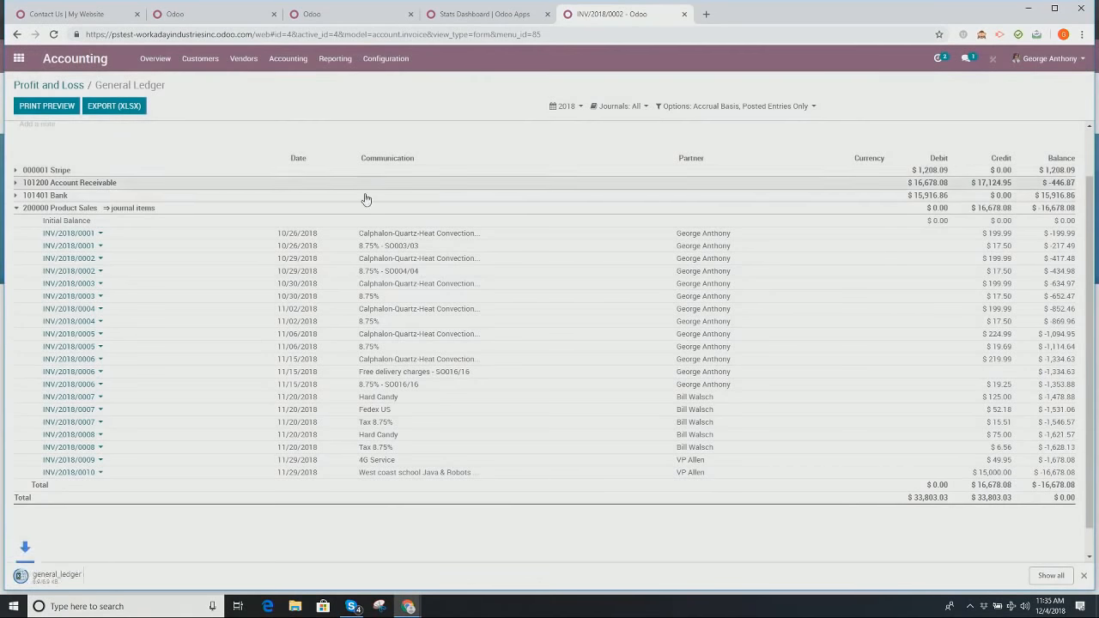
{"action": "left_click", "coordinate": [68, 578]}
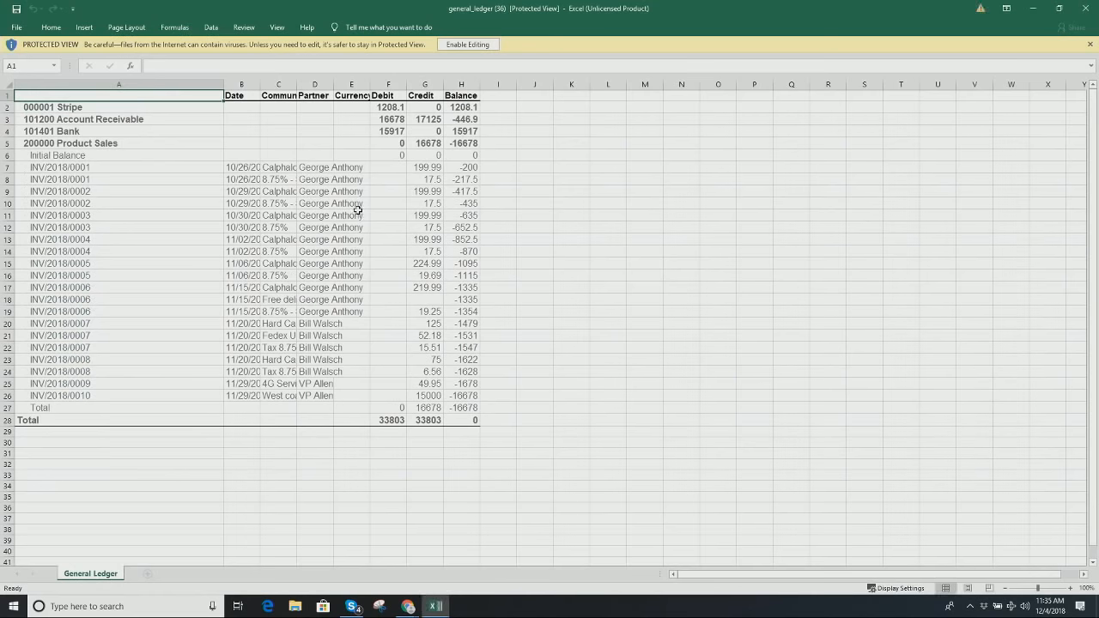
Step: Scroll through the exported ledger sheet, dismiss the Office sign-in prompt, and quit Excel
{"action": "scroll", "coordinate": [347, 253], "scroll_direction": "down", "scroll_amount": 1}
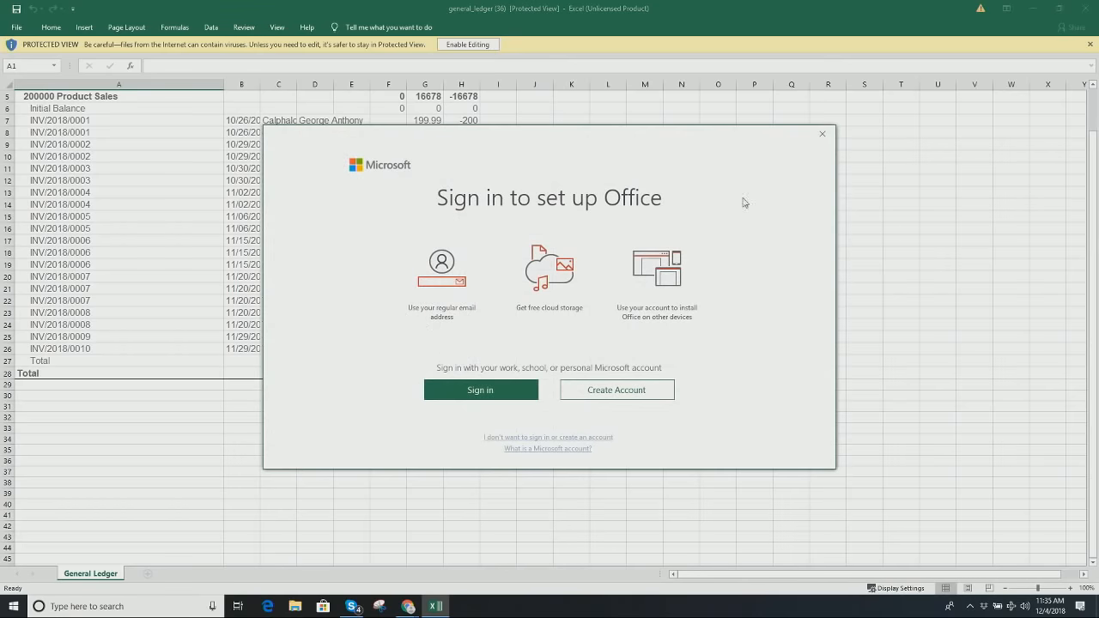
{"action": "left_click", "coordinate": [829, 140]}
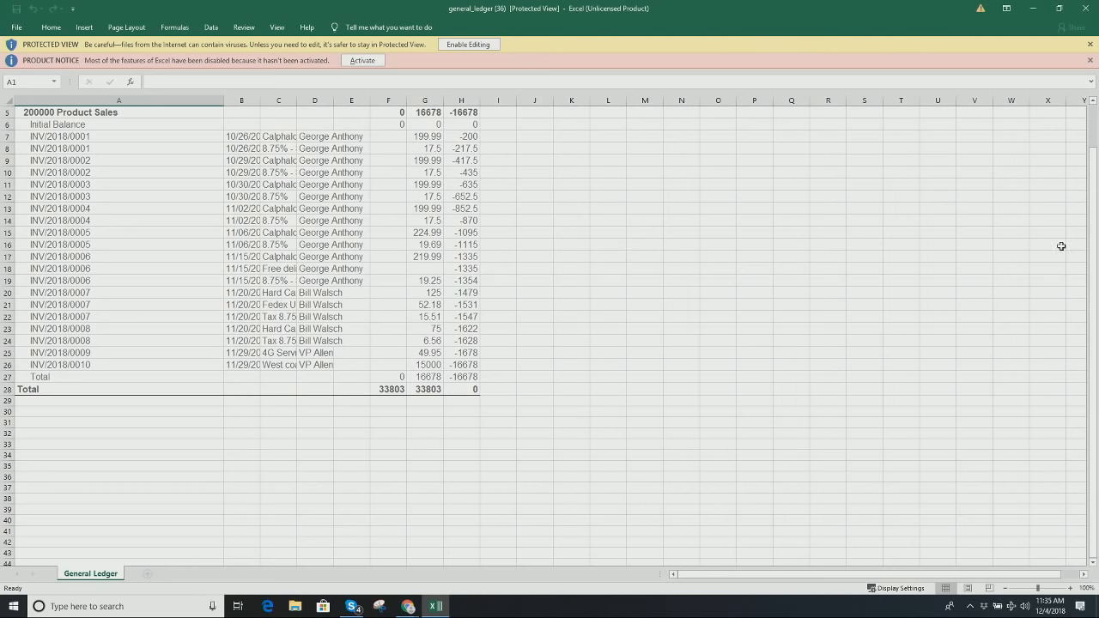
{"action": "left_click", "coordinate": [1086, 8]}
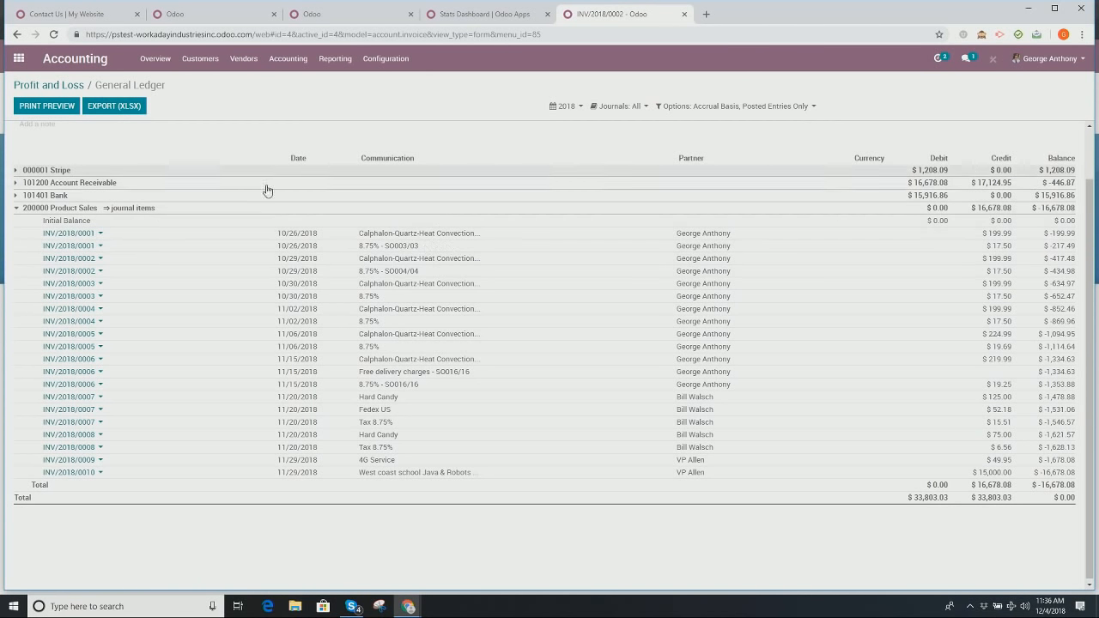
Step: Go back to the Odoo home menu and open the Inventory app
{"action": "left_click", "coordinate": [18, 57]}
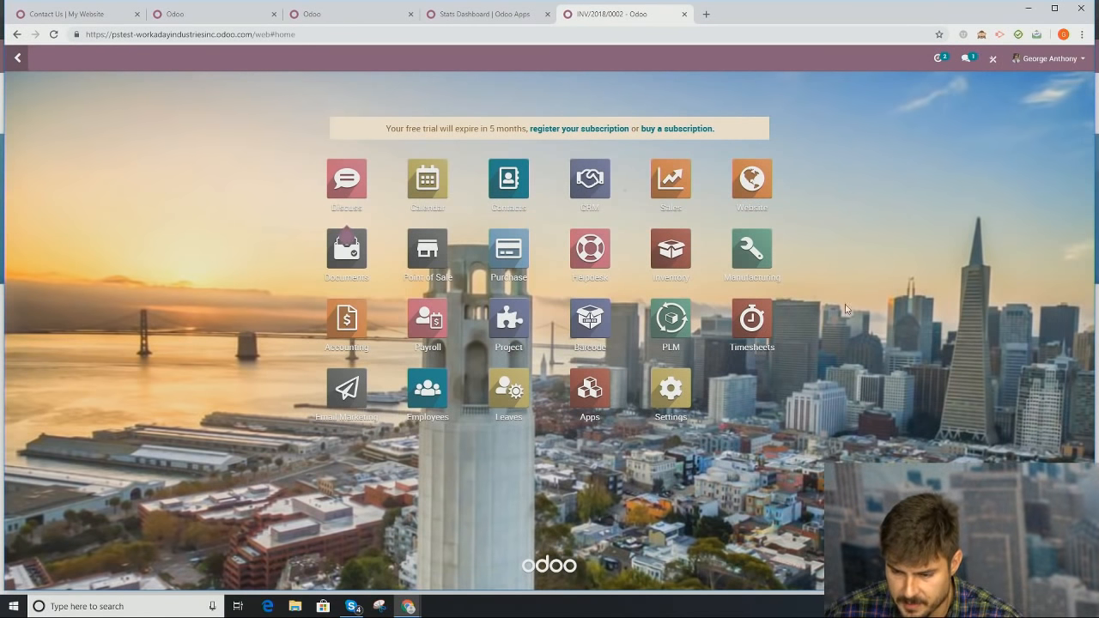
{"action": "left_click", "coordinate": [687, 261]}
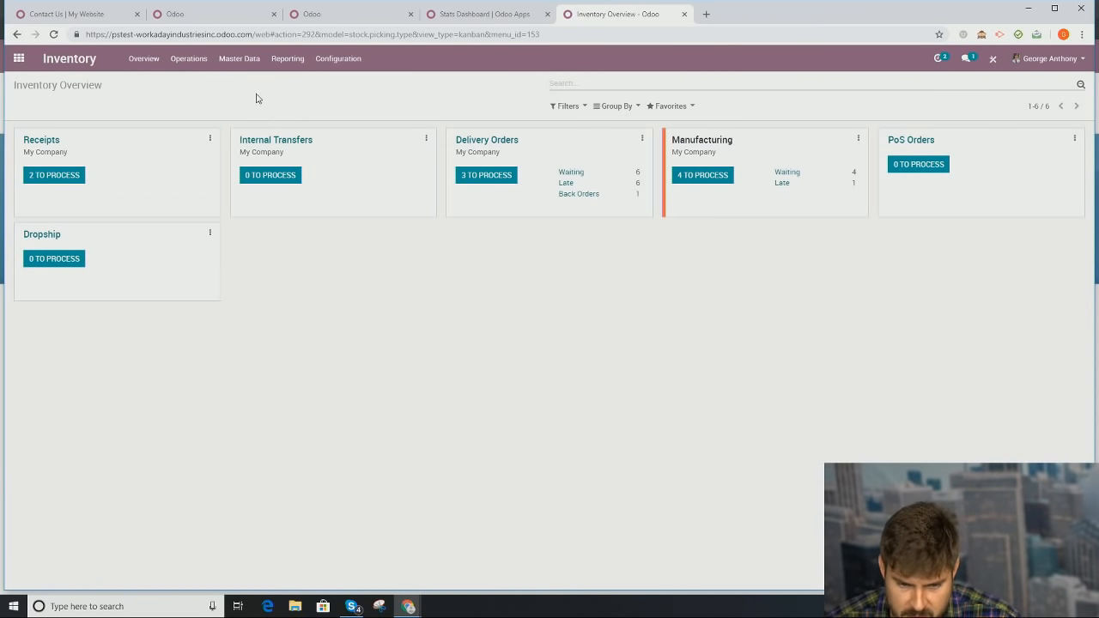
Step: Open the Products list from the Inventory Master Data menu
{"action": "left_click", "coordinate": [245, 60]}
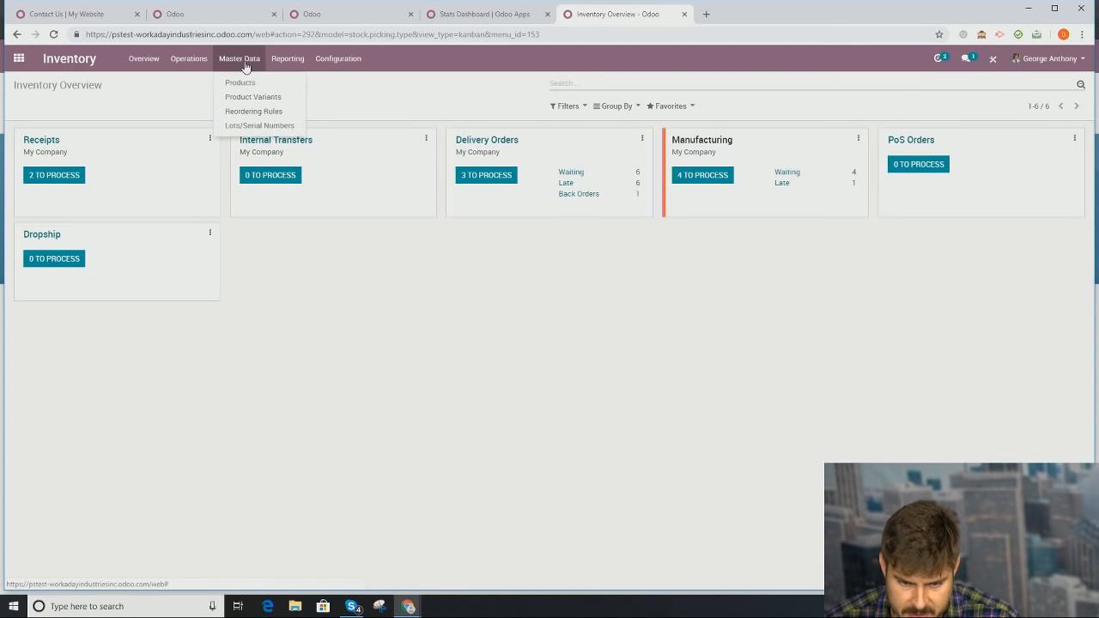
{"action": "left_click", "coordinate": [254, 81]}
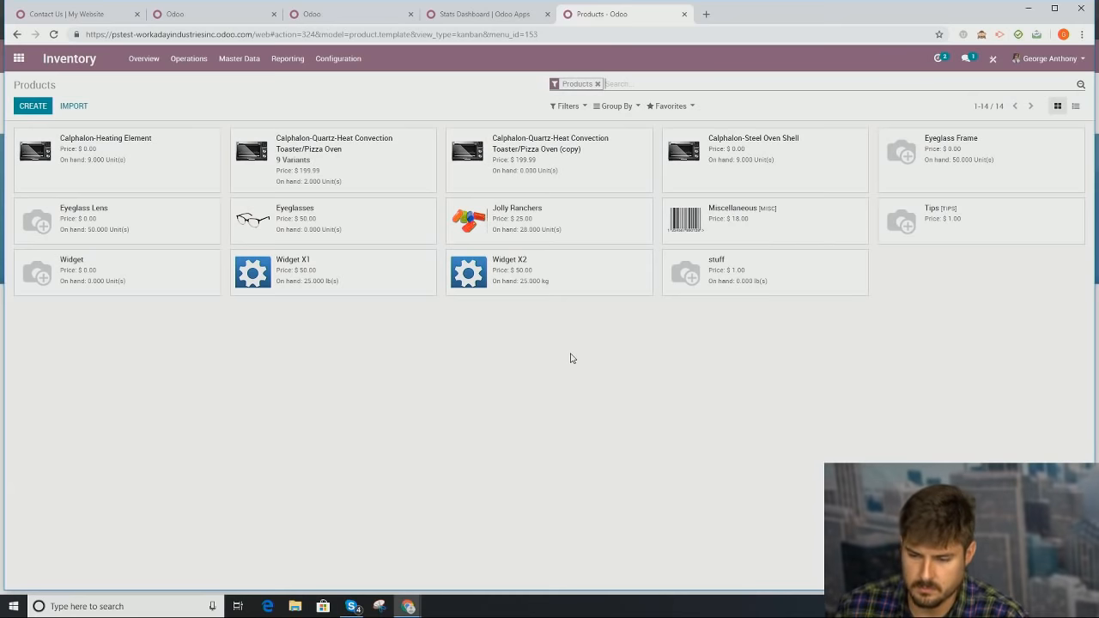
Step: Leave the Inventory Products catalogue for the Odoo apps home screen
{"action": "left_click", "coordinate": [18, 58]}
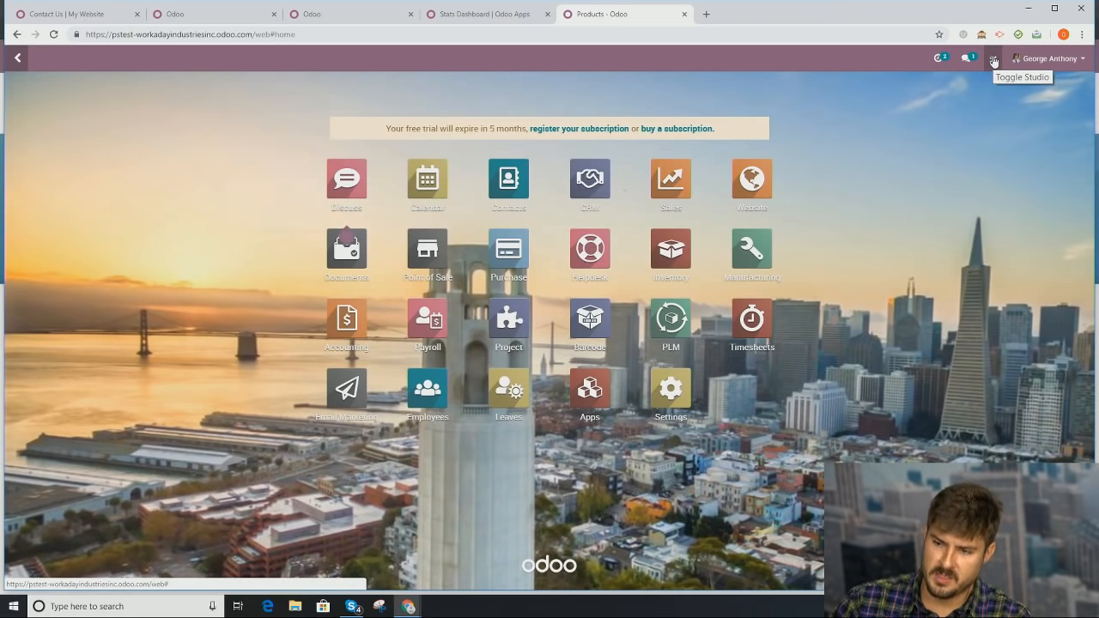
Step: Enter Studio, open and dismiss Customizations, exit, then switch to the demo2 Odoo window
{"action": "left_click", "coordinate": [993, 59]}
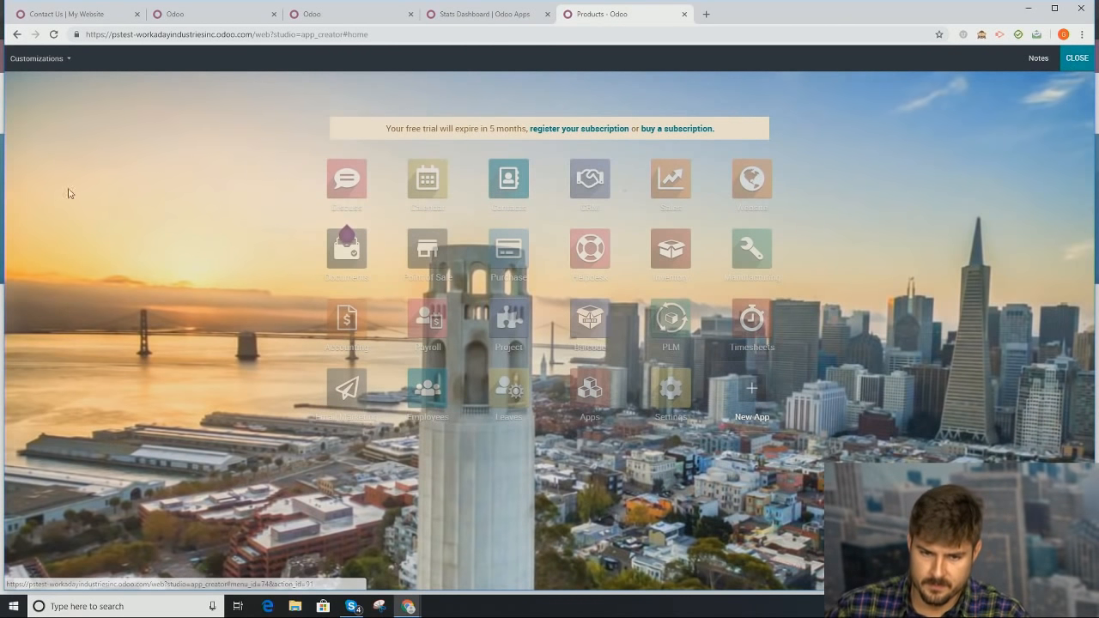
{"action": "left_click", "coordinate": [59, 59]}
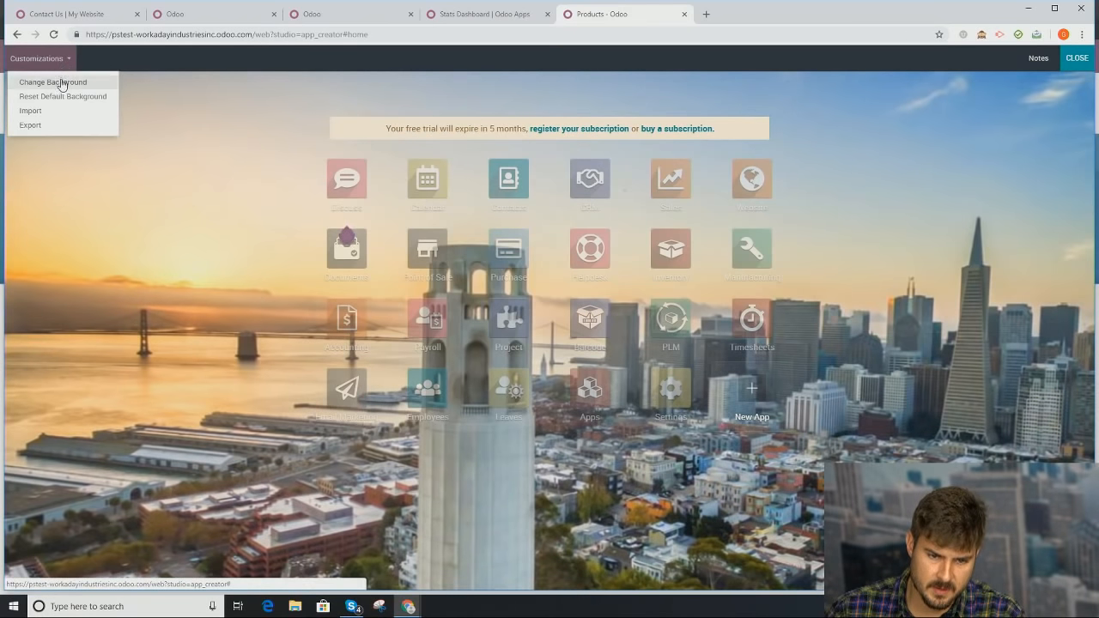
{"action": "left_click", "coordinate": [135, 258]}
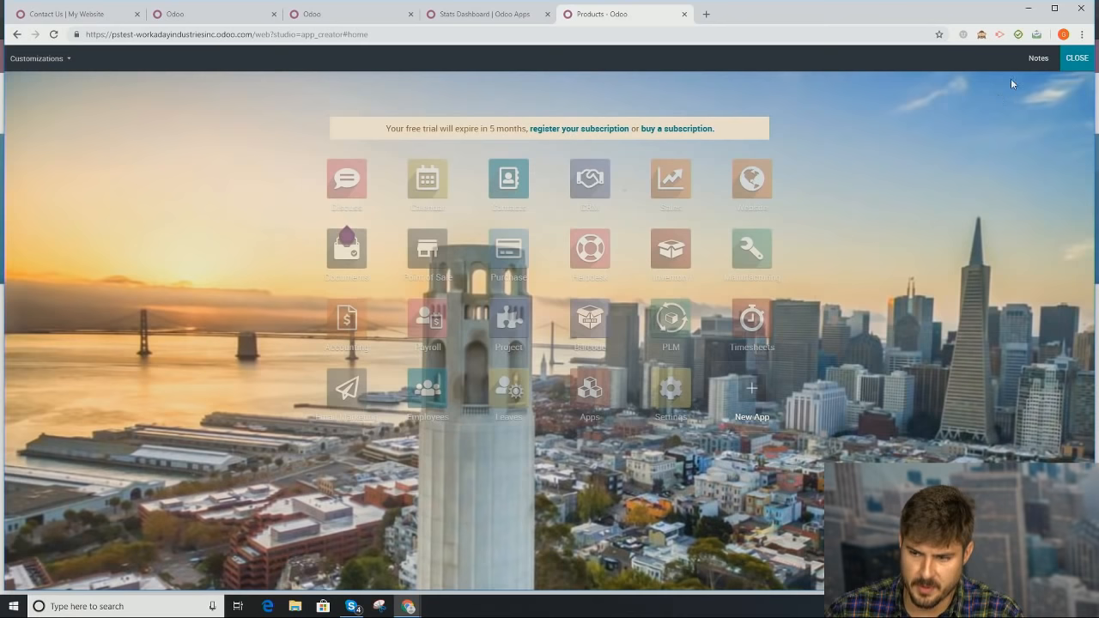
{"action": "left_click", "coordinate": [1077, 58]}
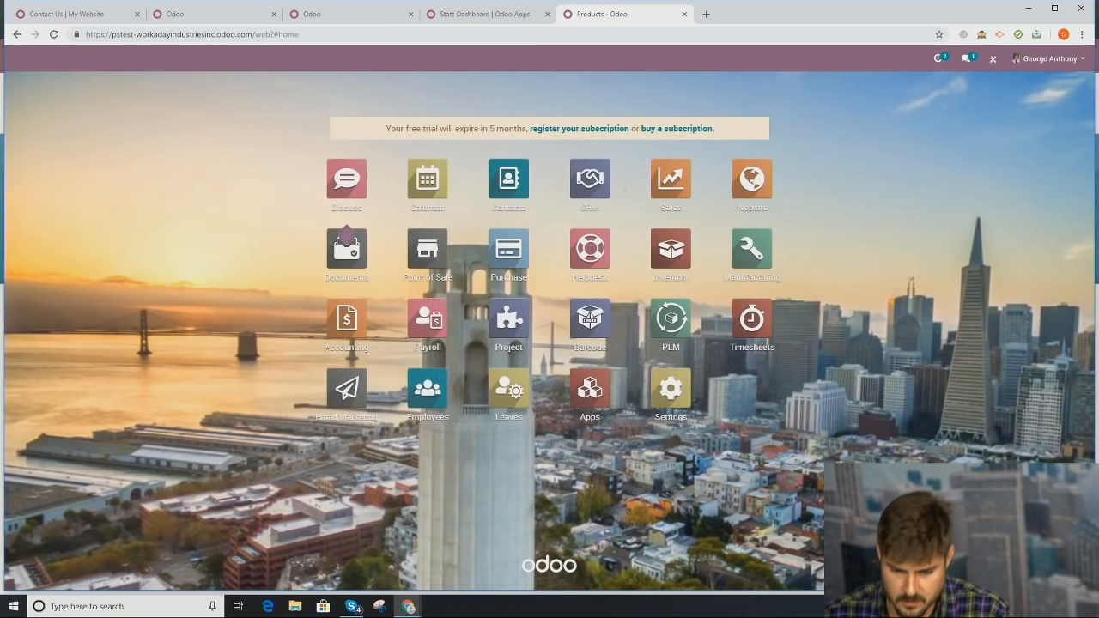
{"action": "mouse_move", "coordinate": [409, 607]}
{"action": "left_click", "coordinate": [361, 554]}
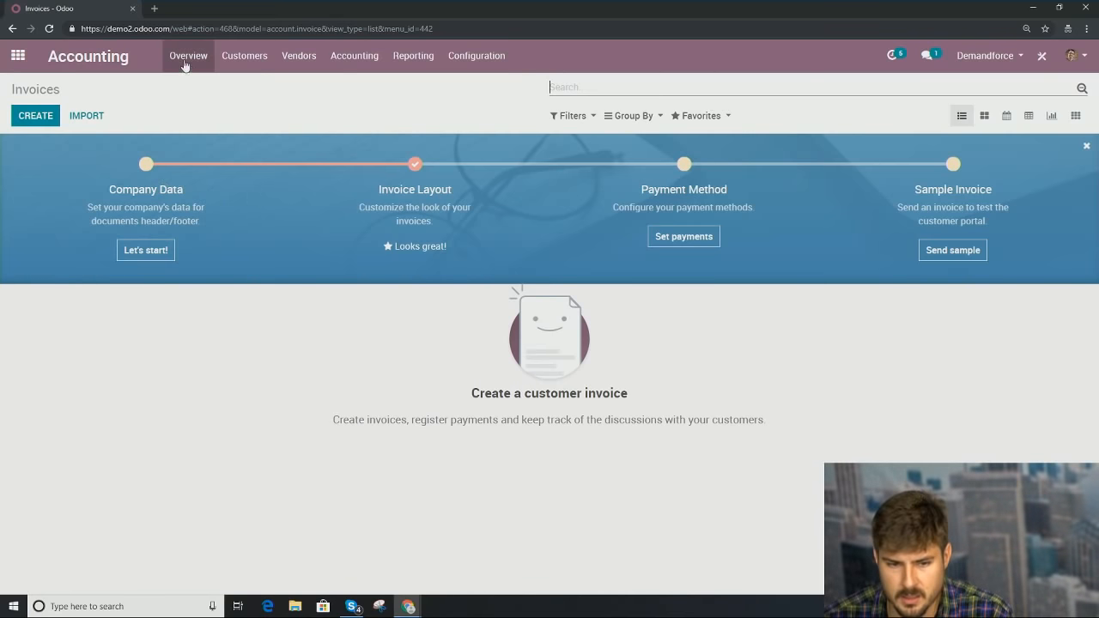
Step: In Studio on the home menu, set the background to the Desktop's Rockies image, then exit Studio
{"action": "left_click", "coordinate": [15, 57]}
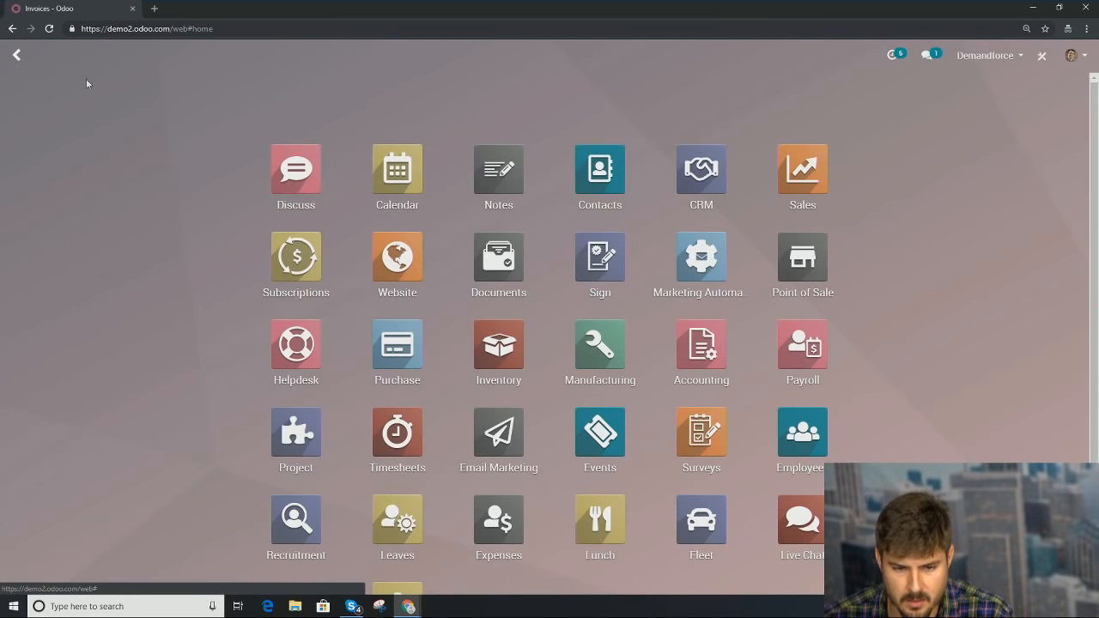
{"action": "left_click", "coordinate": [993, 56]}
{"action": "left_click", "coordinate": [1042, 55]}
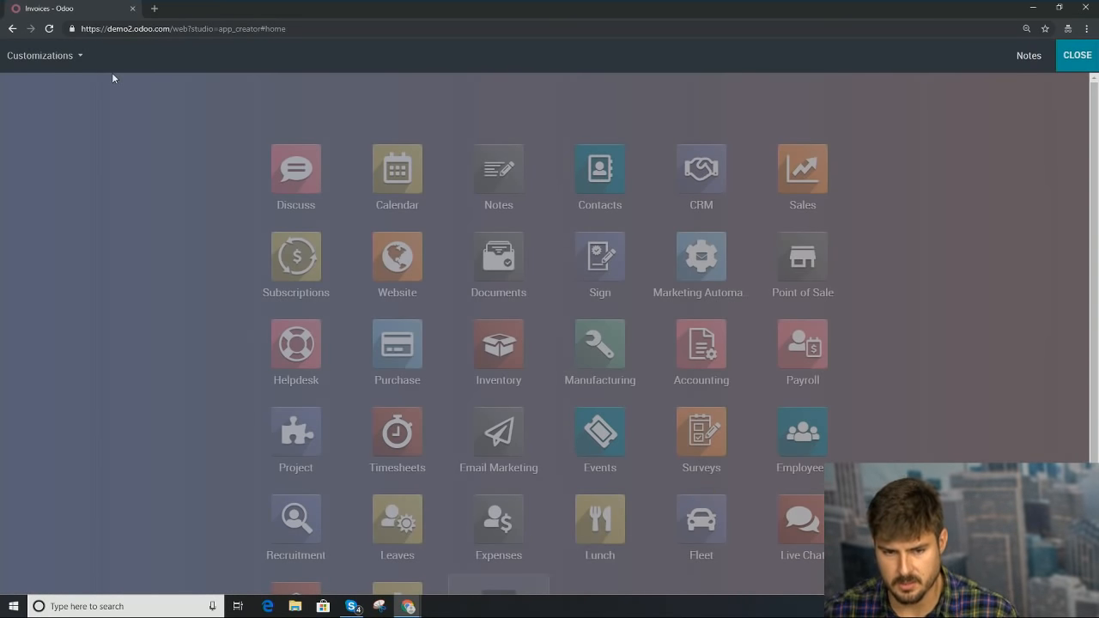
{"action": "left_click", "coordinate": [43, 55]}
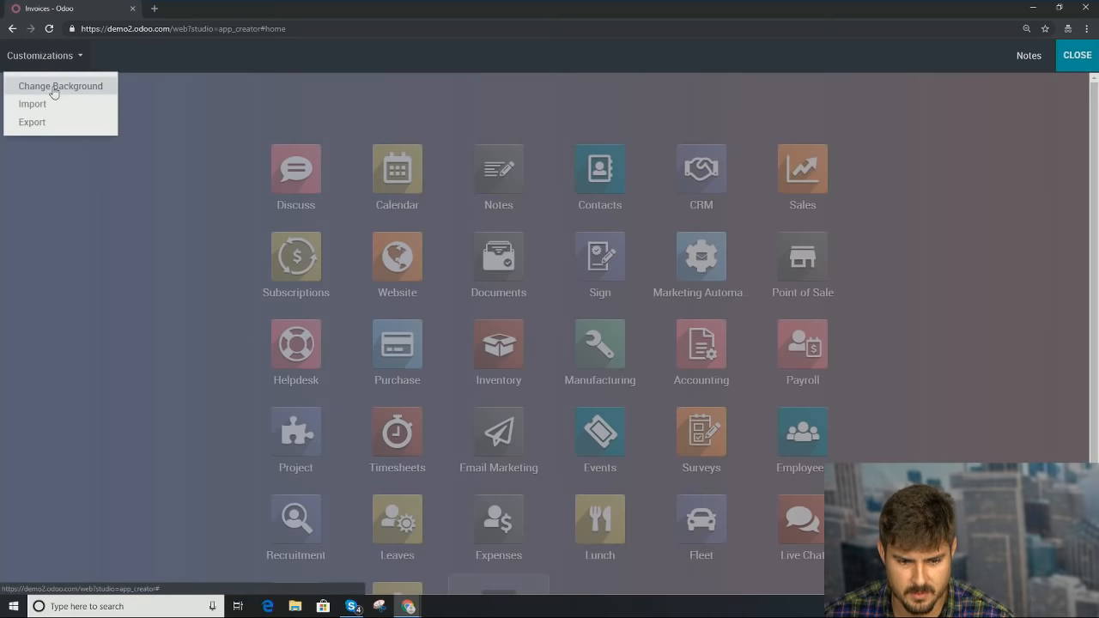
{"action": "left_click", "coordinate": [53, 92]}
{"action": "left_click", "coordinate": [64, 186]}
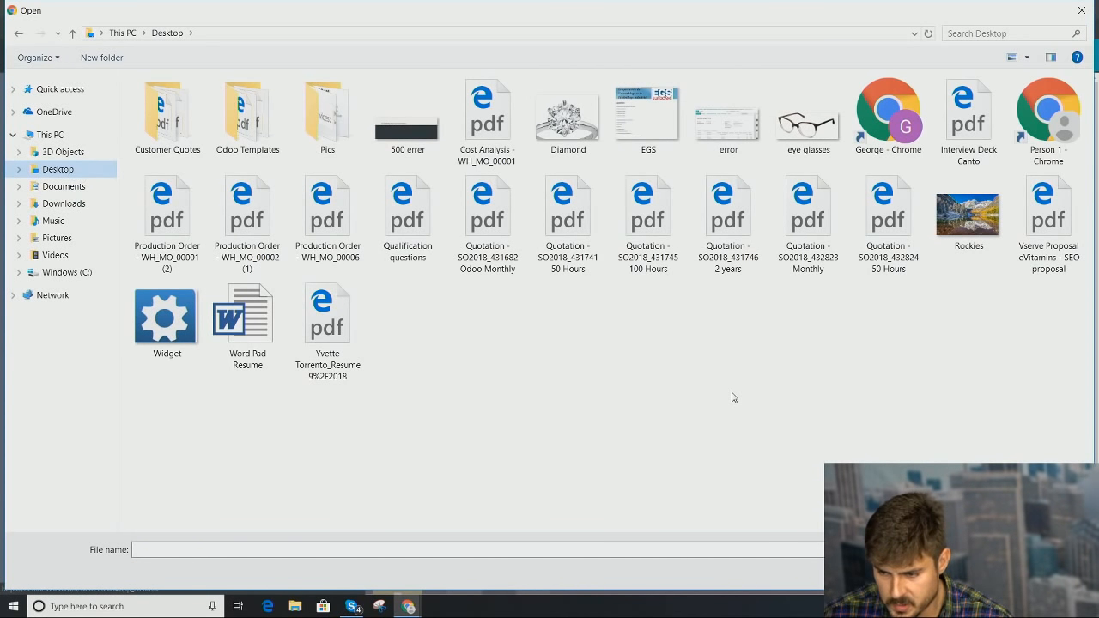
{"action": "double_click", "coordinate": [979, 222]}
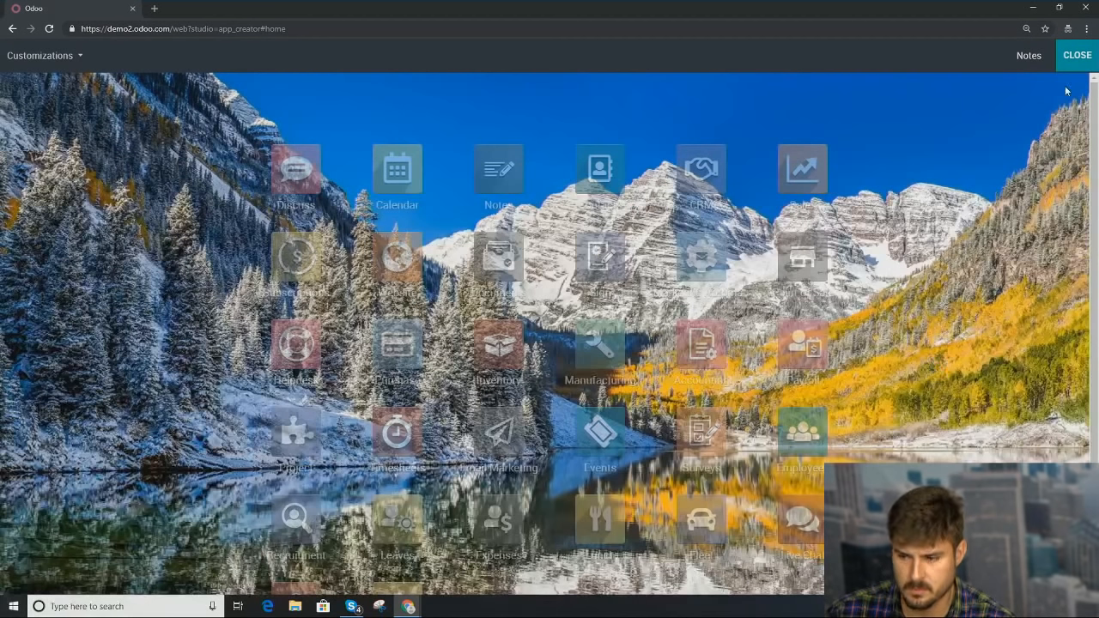
{"action": "left_click", "coordinate": [1075, 57]}
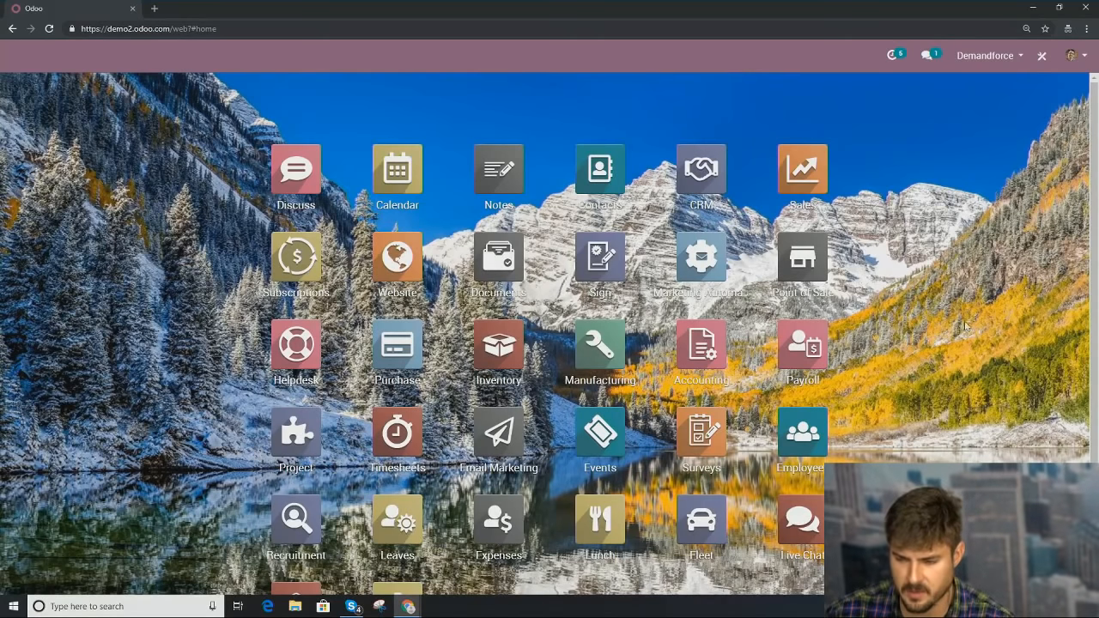
Step: Make Demo Company the active company and enter Studio customisation mode
{"action": "left_click", "coordinate": [992, 55]}
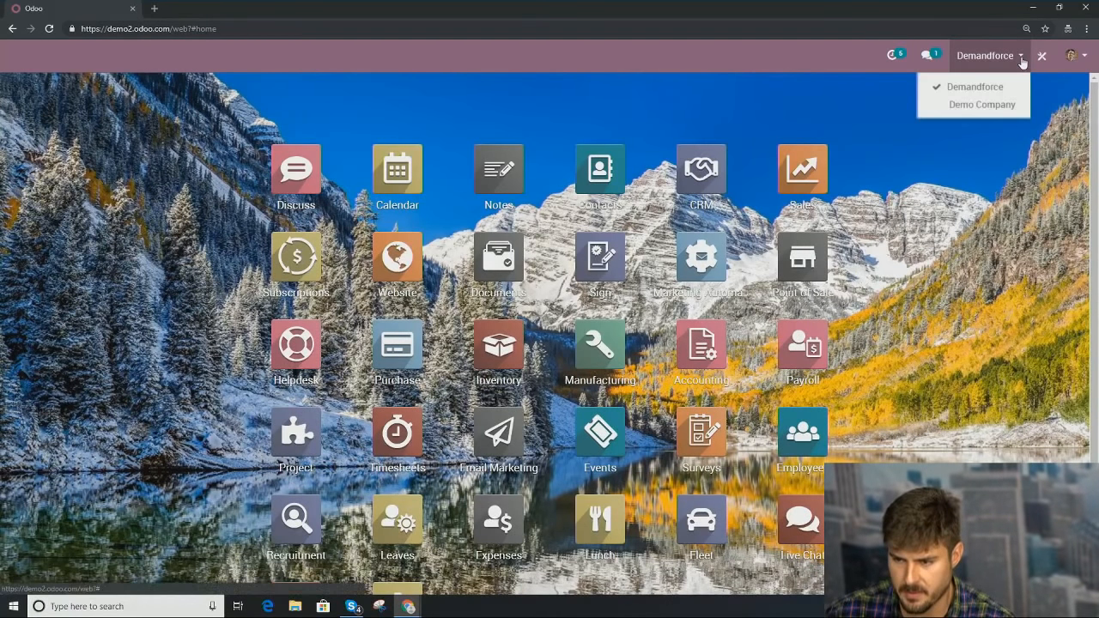
{"action": "left_click", "coordinate": [996, 104]}
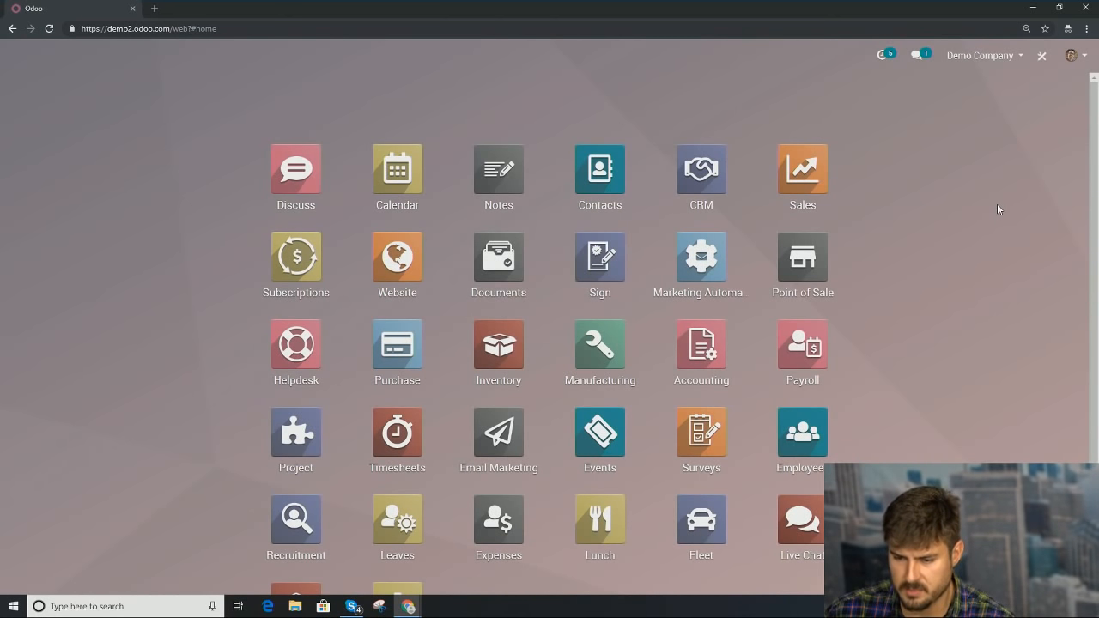
{"action": "left_click", "coordinate": [1040, 58]}
Step: Set the home-menu background to the Muir-Woods-2-FOG-Small image from the Pics folder
{"action": "left_click", "coordinate": [70, 67]}
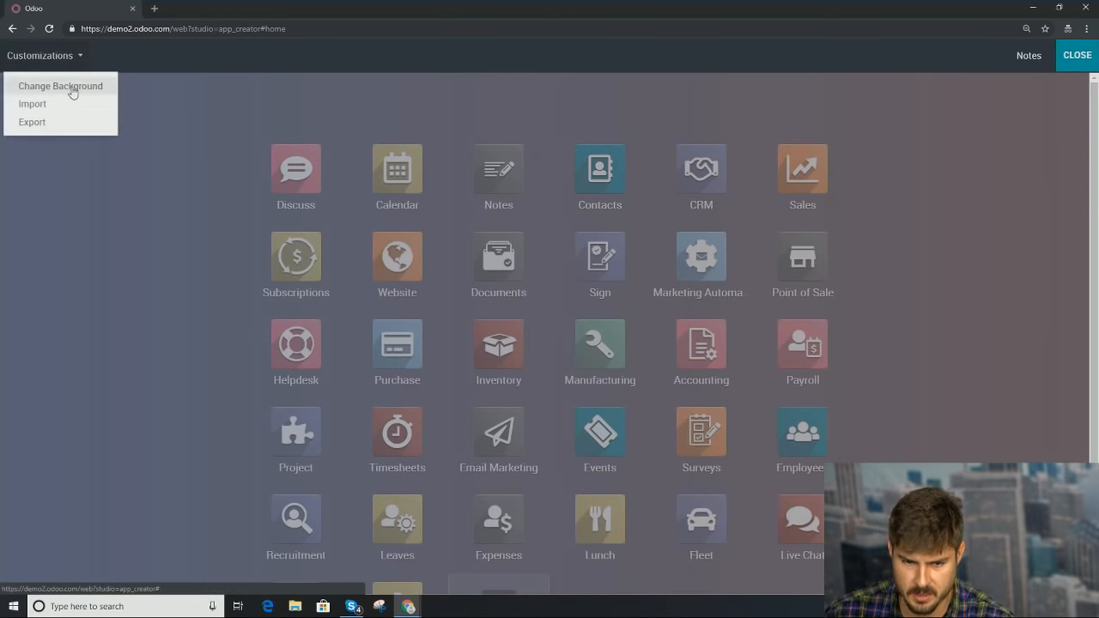
{"action": "left_click", "coordinate": [73, 91]}
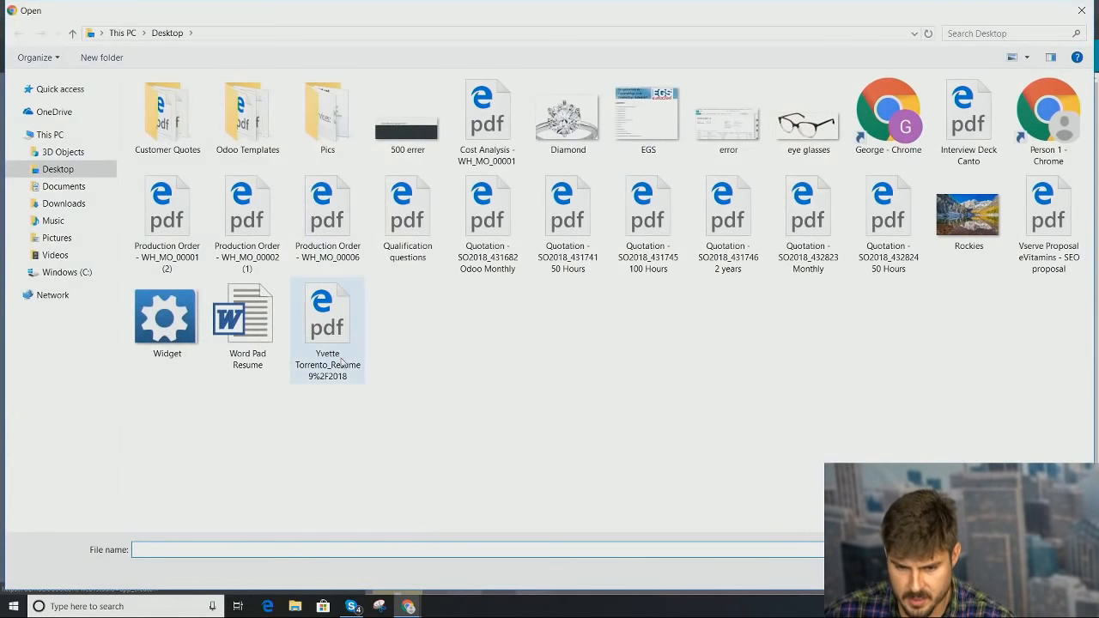
{"action": "double_click", "coordinate": [335, 133]}
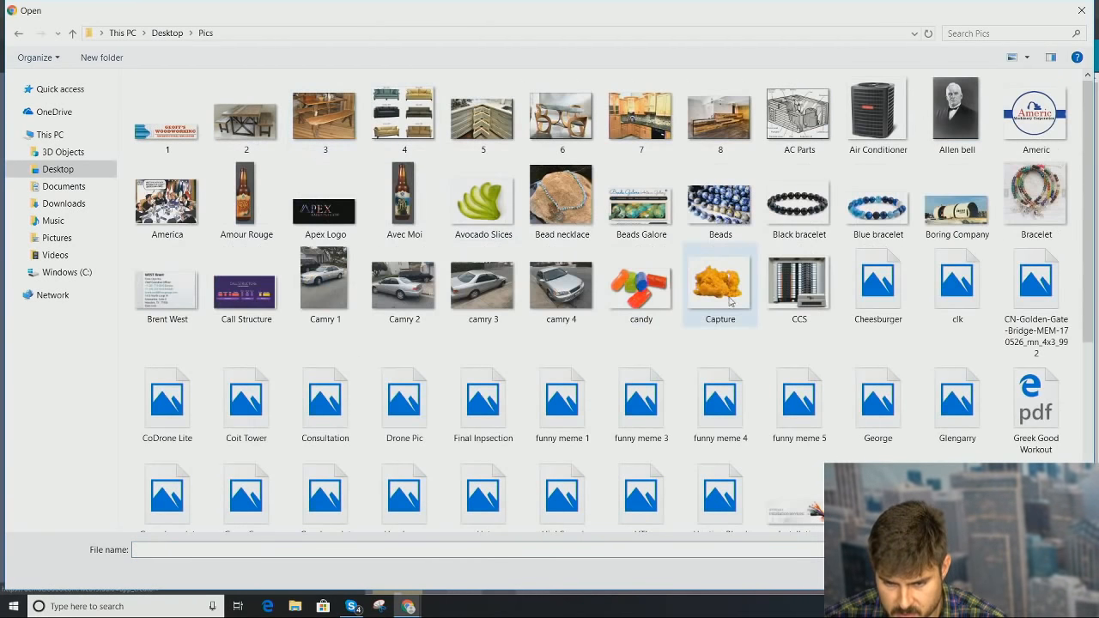
{"action": "scroll", "coordinate": [659, 346], "scroll_direction": "down", "scroll_amount": 4}
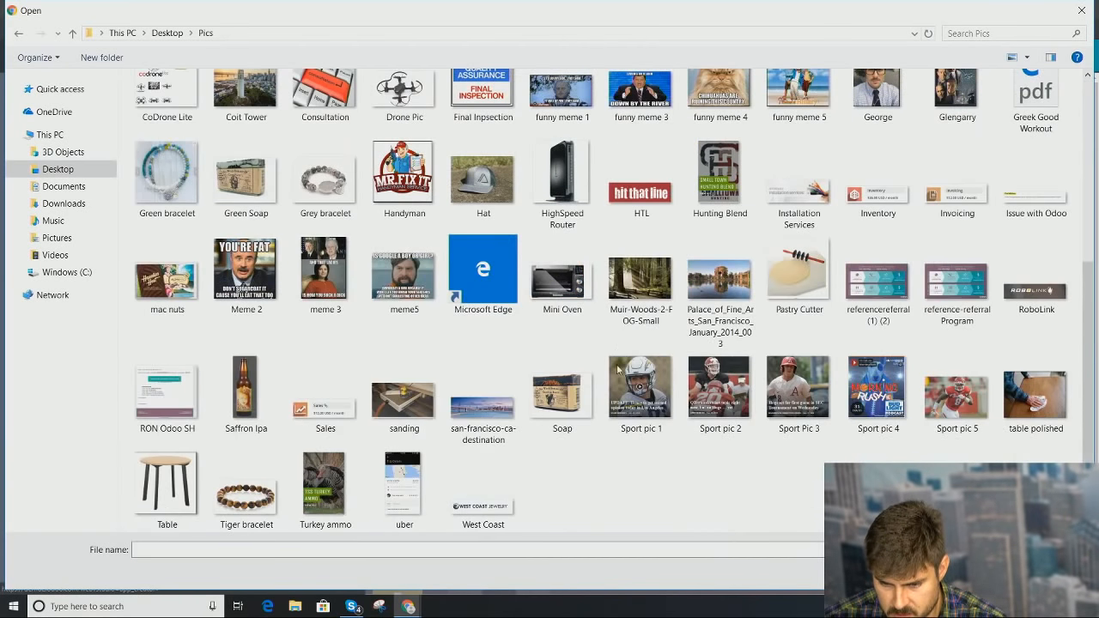
{"action": "double_click", "coordinate": [641, 288]}
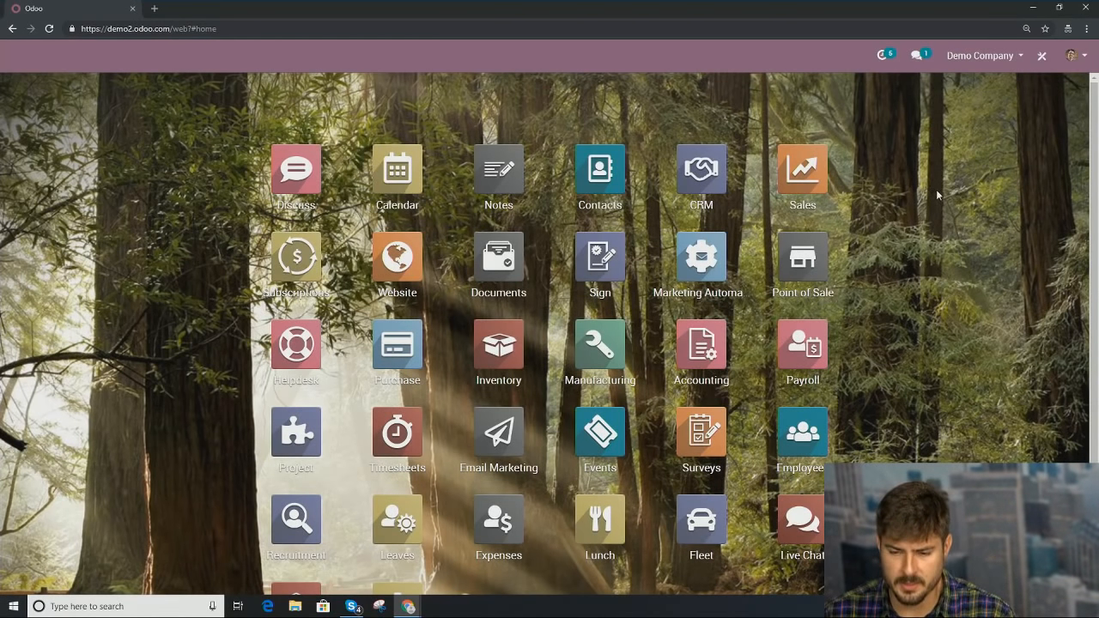
Step: Change the active company from Demo Company back to Demandforce
{"action": "scroll", "coordinate": [994, 320], "scroll_direction": "down", "scroll_amount": 3}
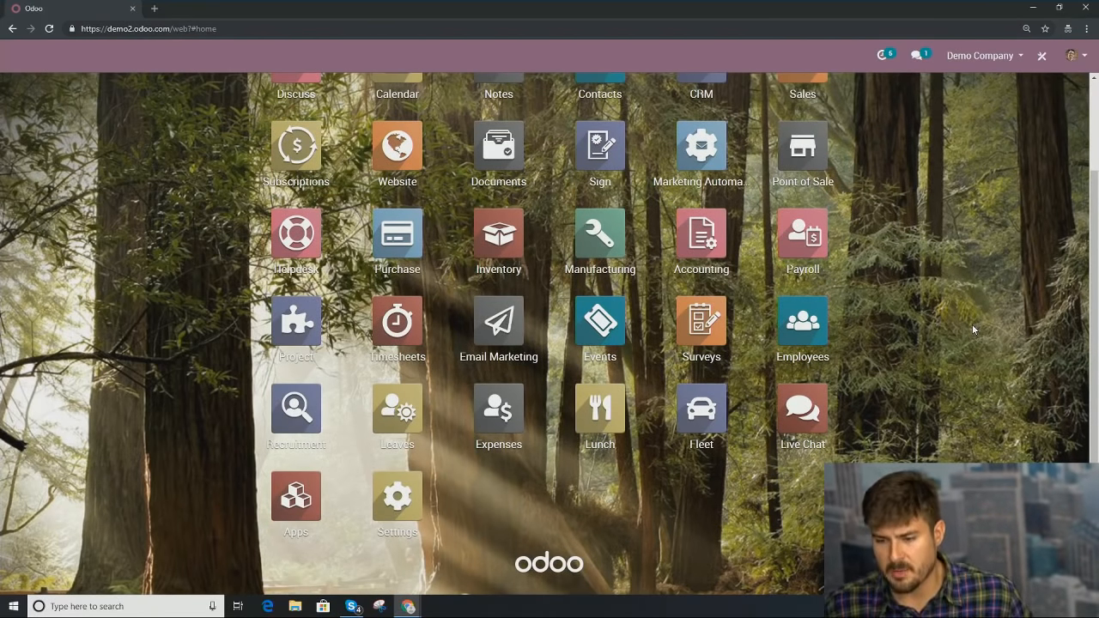
{"action": "scroll", "coordinate": [951, 291], "scroll_direction": "up", "scroll_amount": 3}
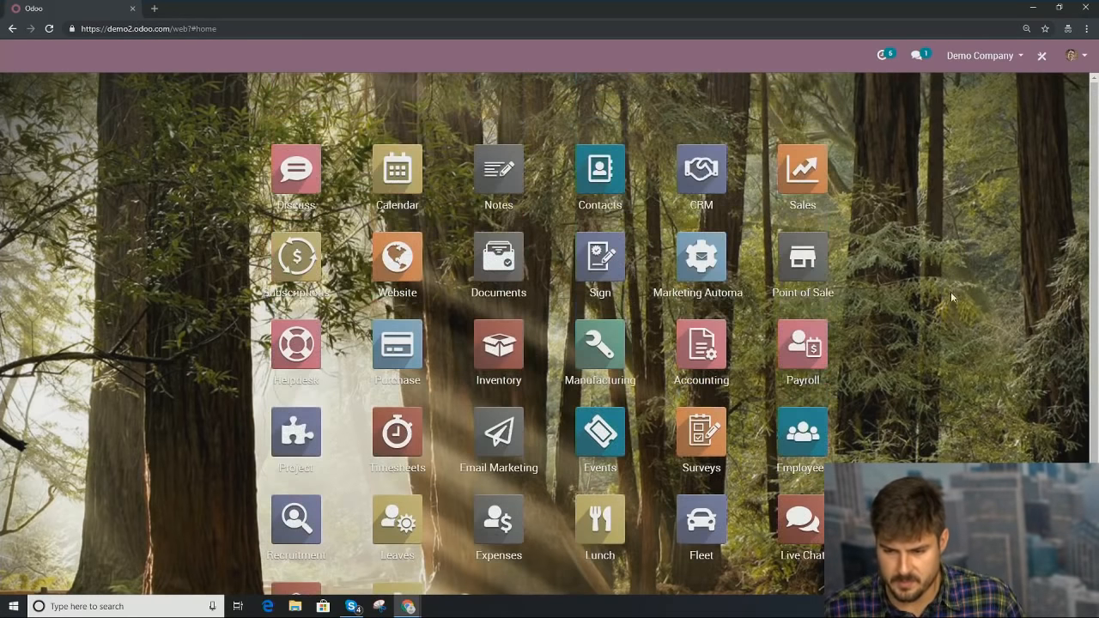
{"action": "left_click", "coordinate": [984, 56]}
{"action": "left_click", "coordinate": [986, 88]}
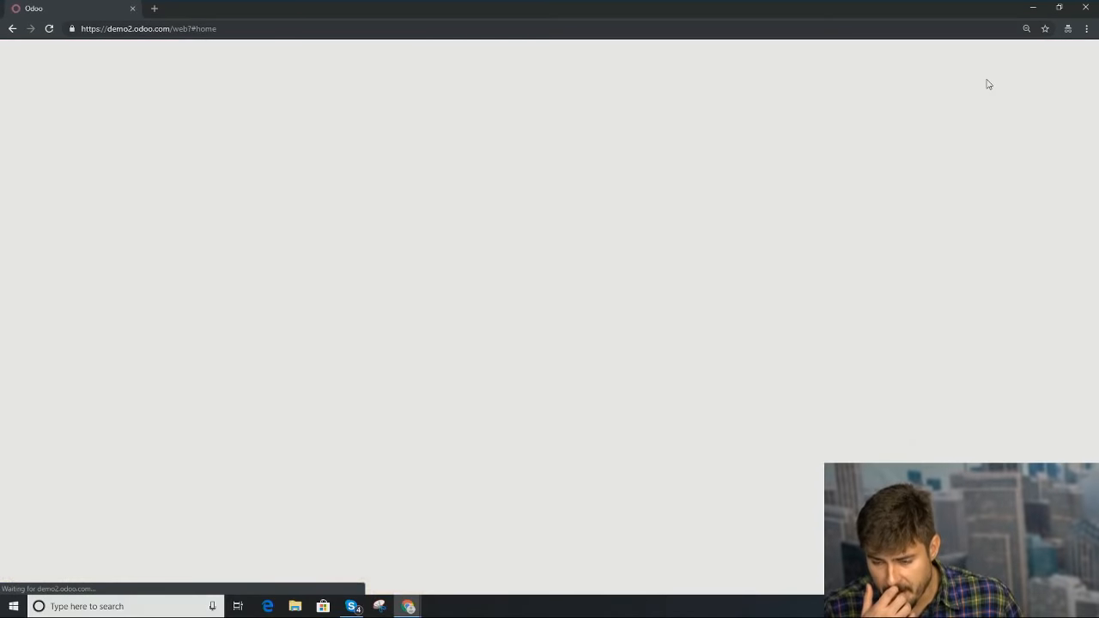